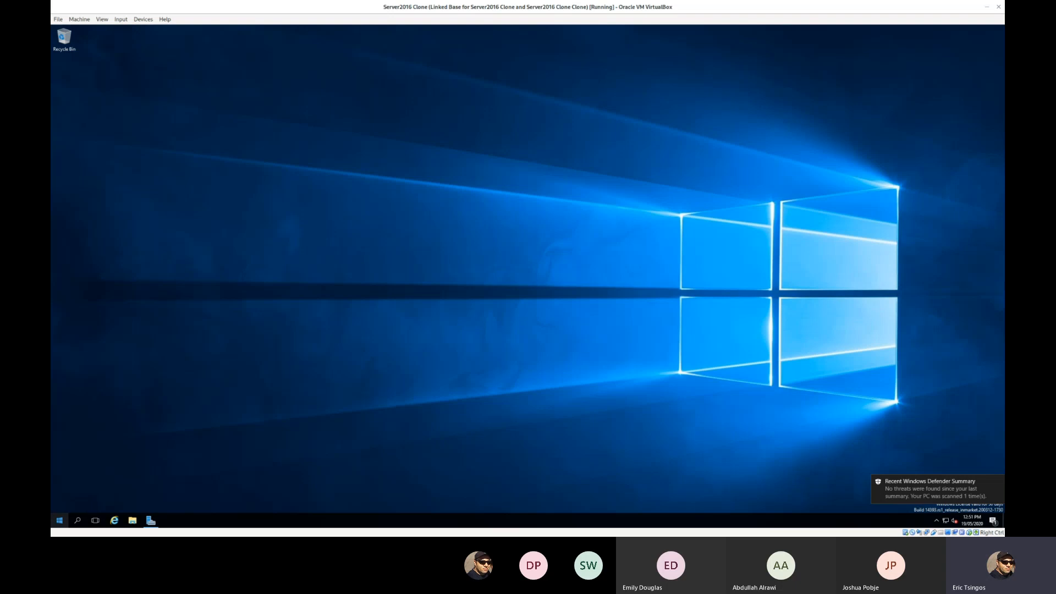
Open Performance Monitor, move its window nearer the middle of the desktop and enlarge it.
left_click(60, 520)
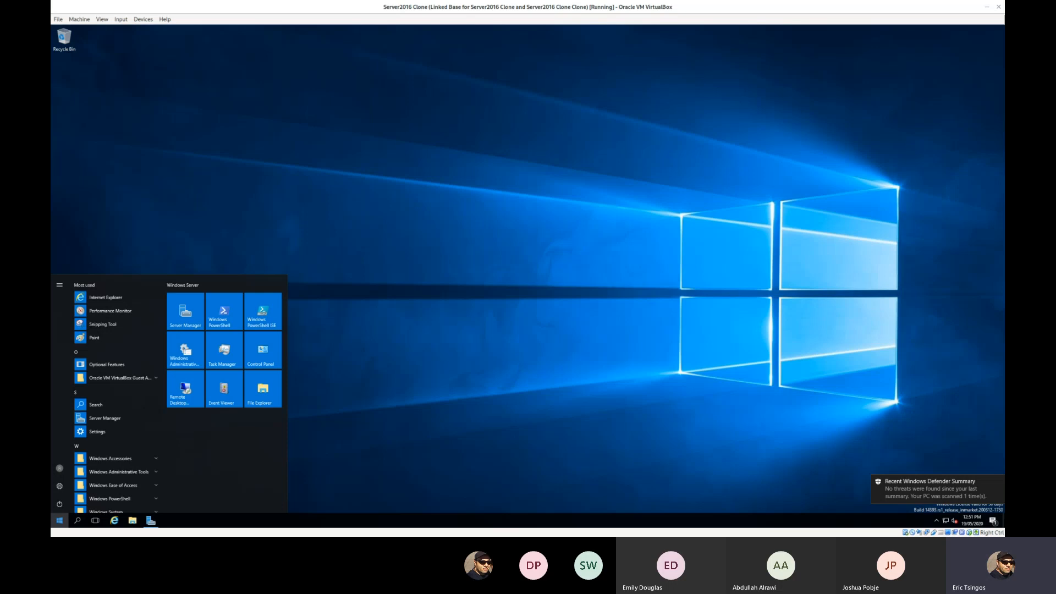
type("perfmon")
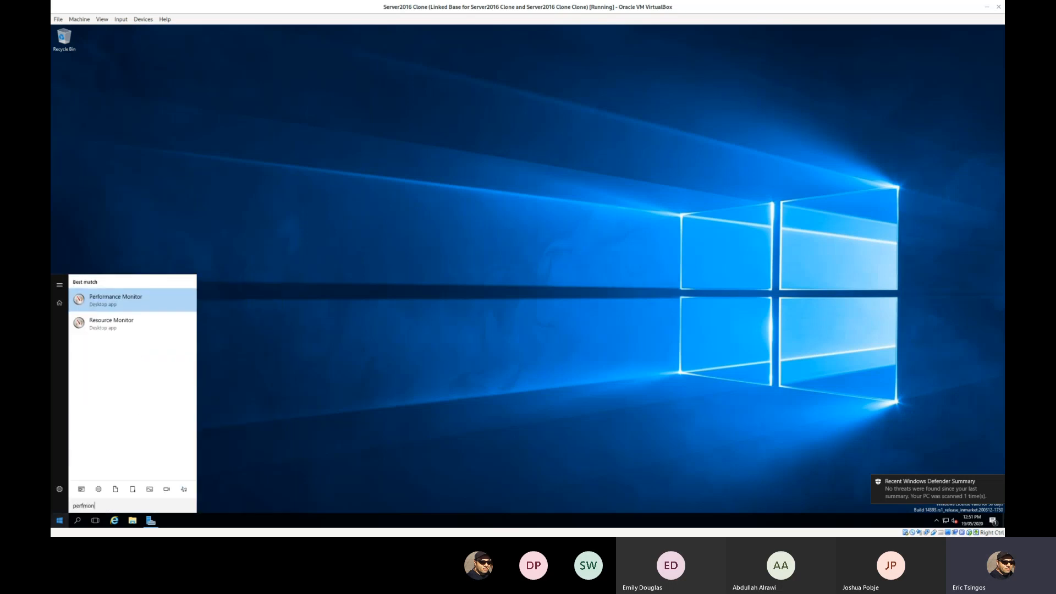
key("Return")
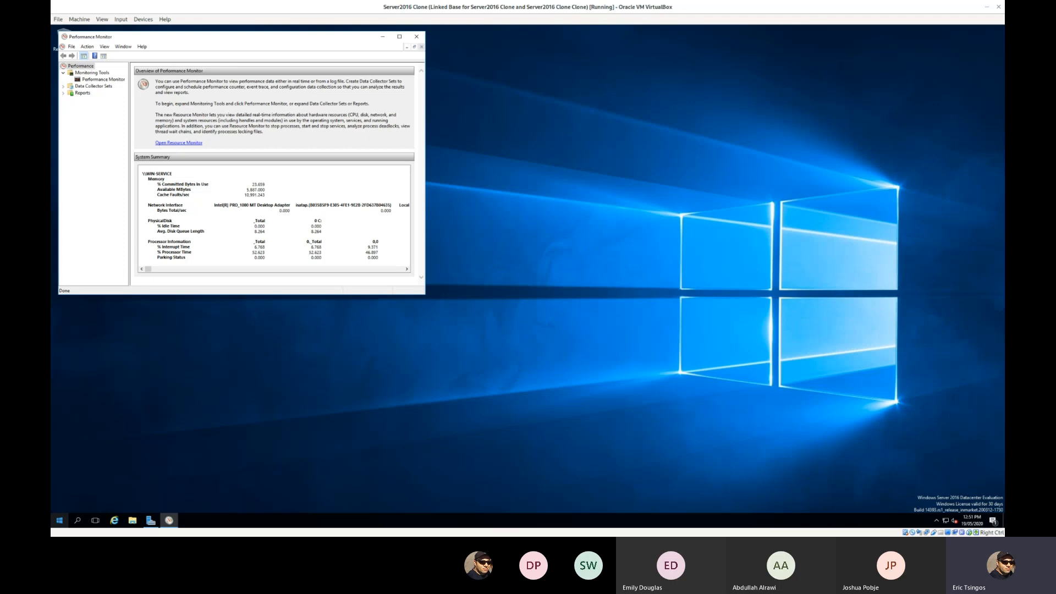
left_click_drag(211, 32, 461, 37)
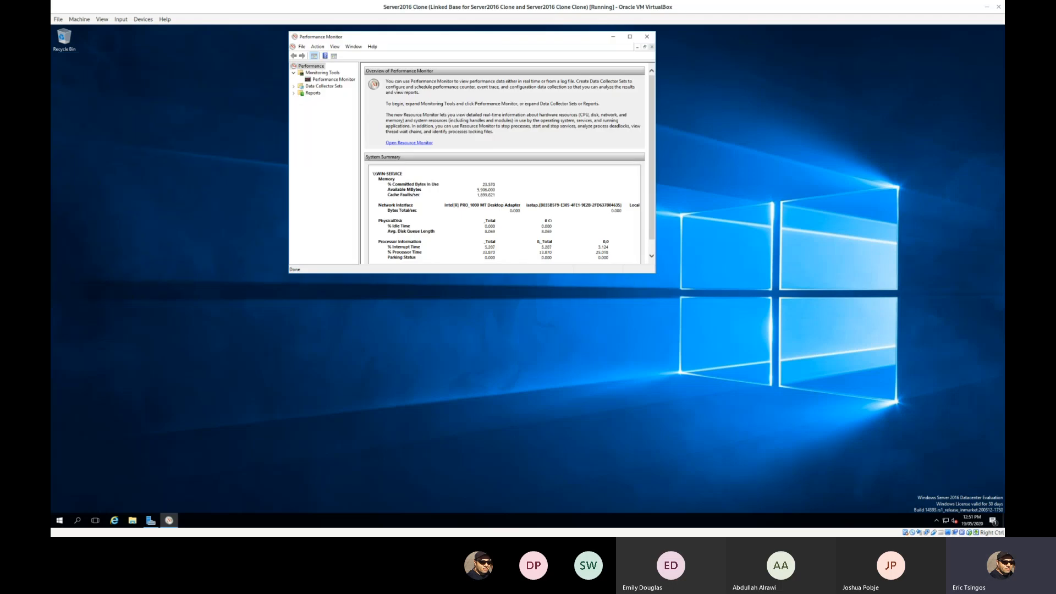
left_click_drag(656, 275, 740, 355)
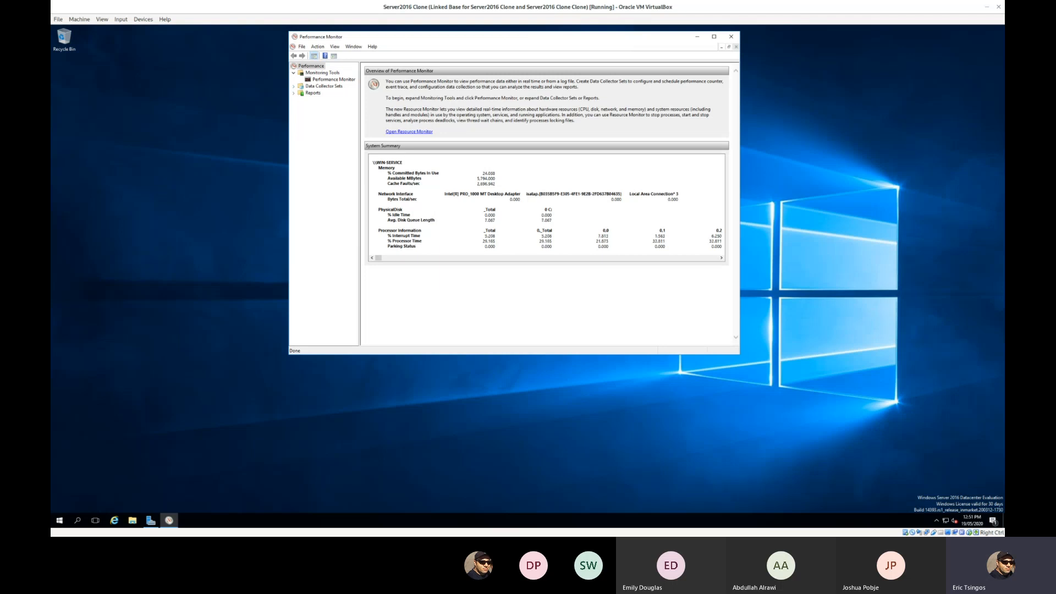
Expand the Data Collector Sets in Performance Monitor and list the User Defined sets.
left_click(293, 87)
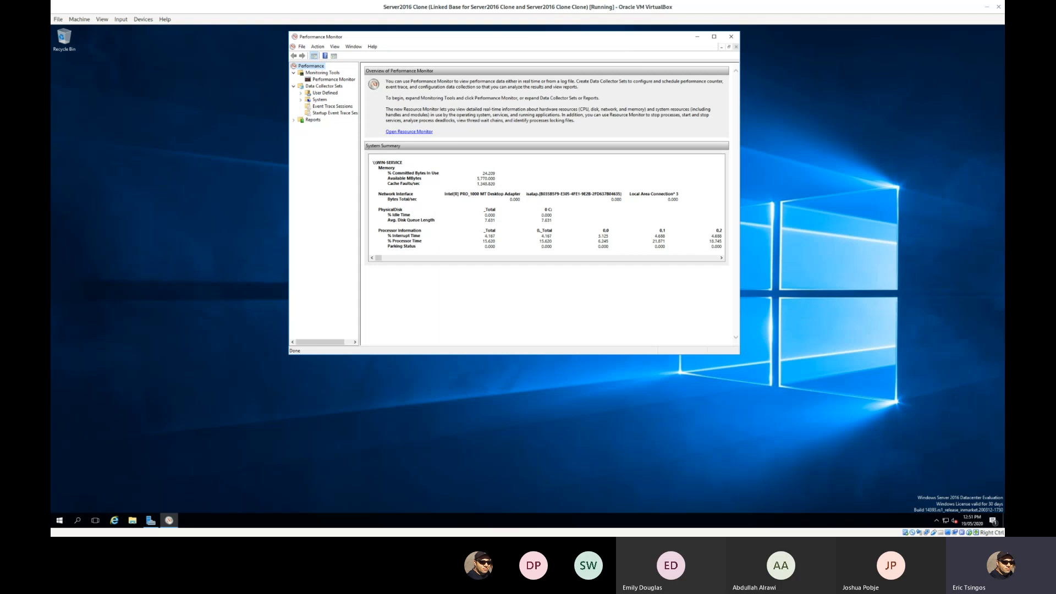
left_click(301, 93)
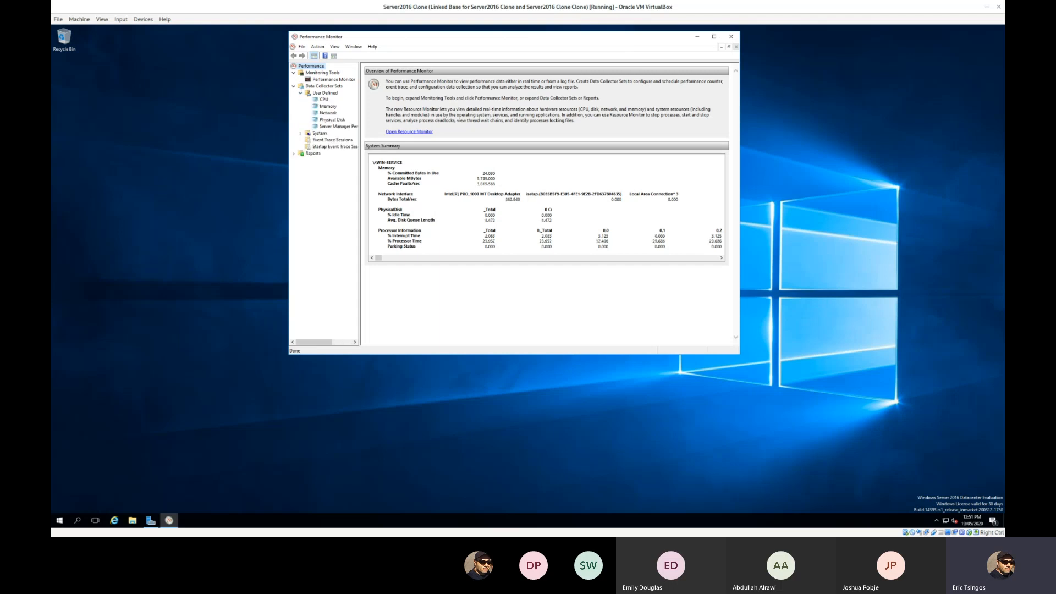
left_click(324, 93)
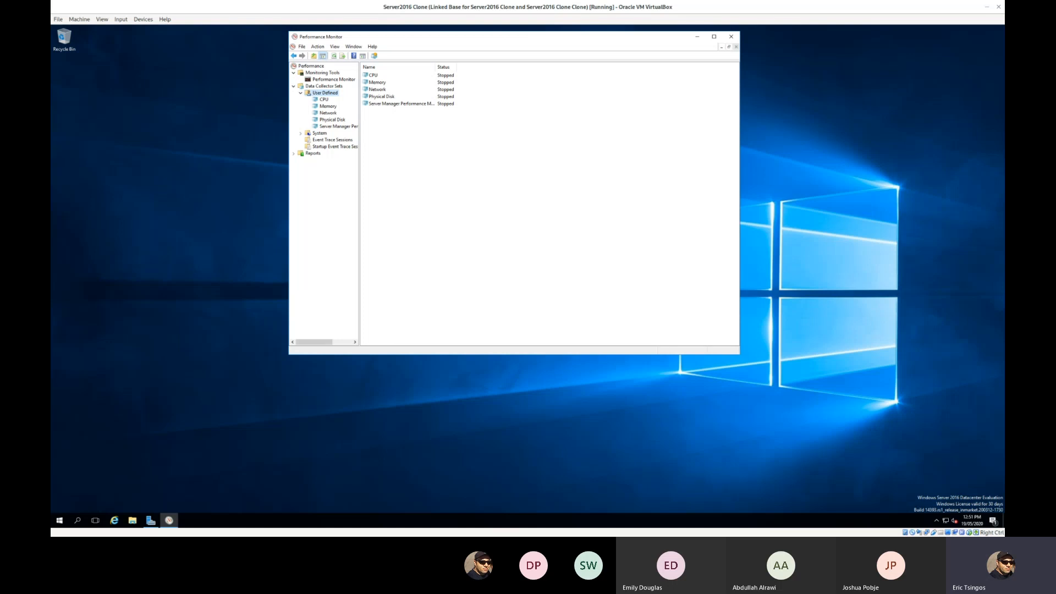
Delete the CPU and Memory data collector sets from the User Defined sets.
right_click(374, 77)
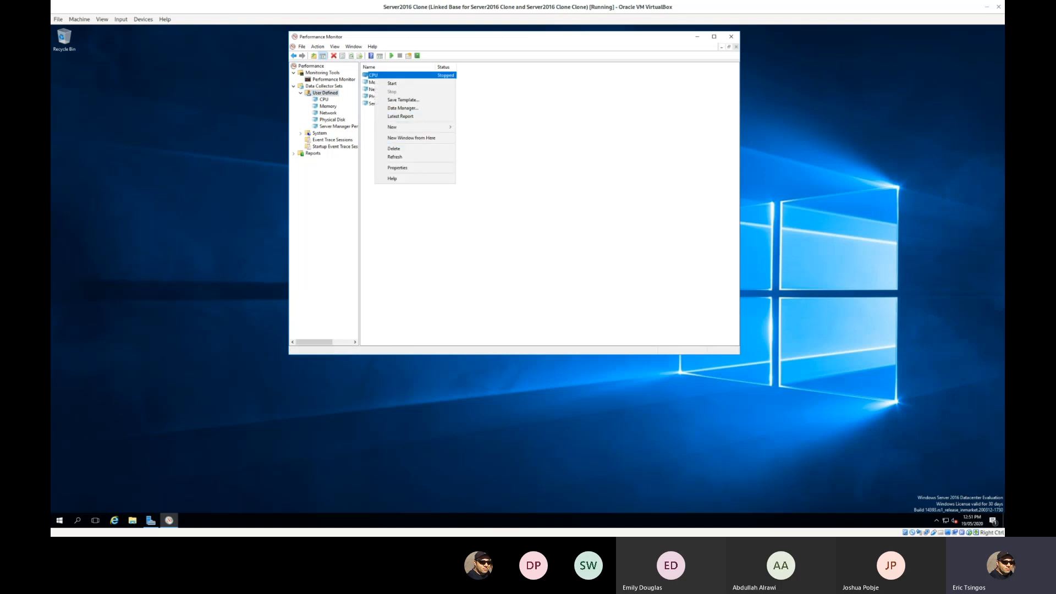
left_click(394, 148)
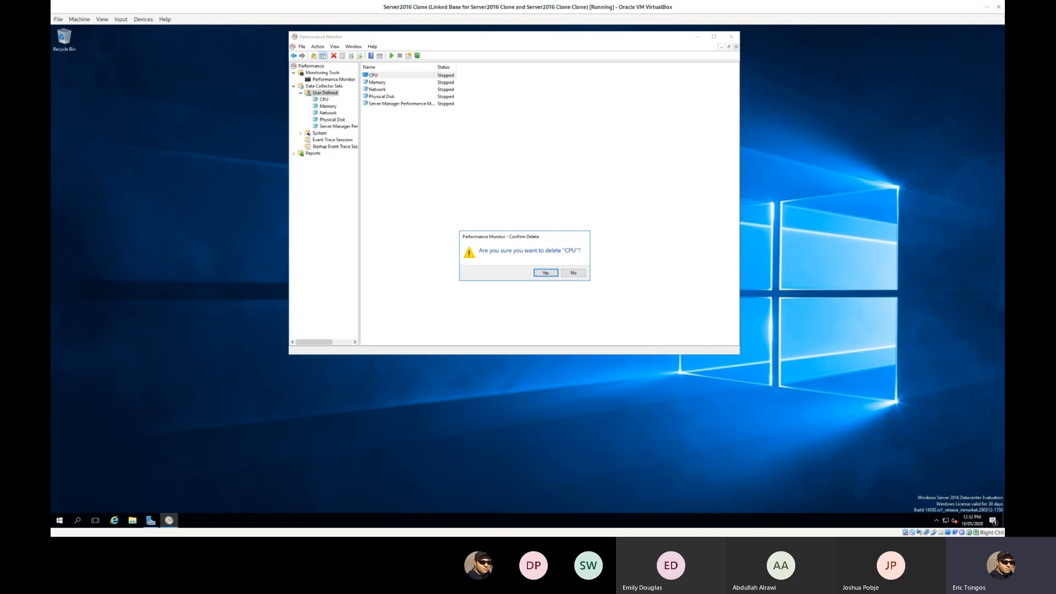
left_click(545, 273)
right_click(392, 75)
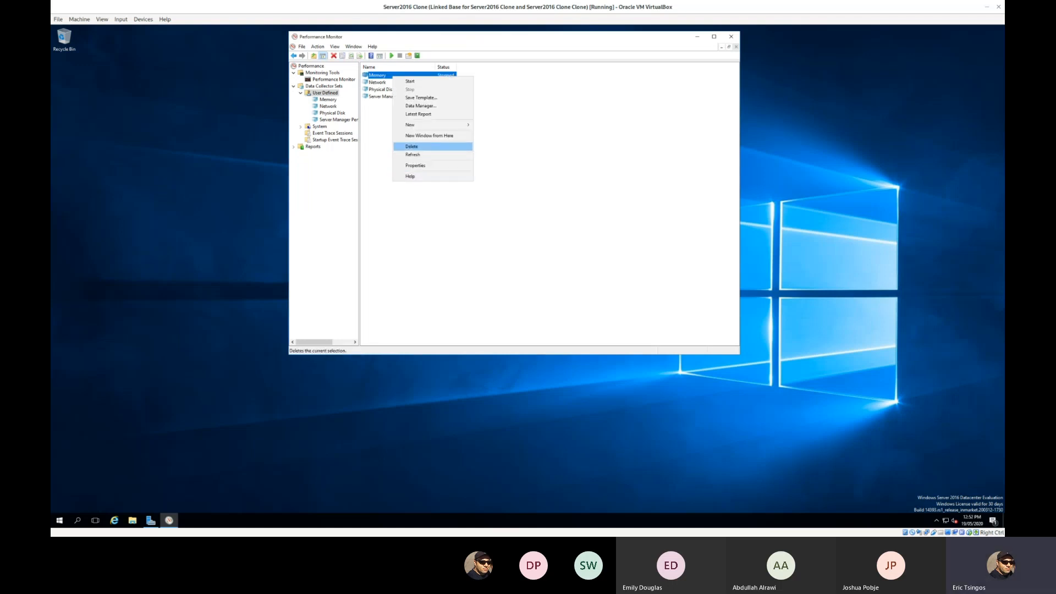
left_click(411, 146)
key("Return")
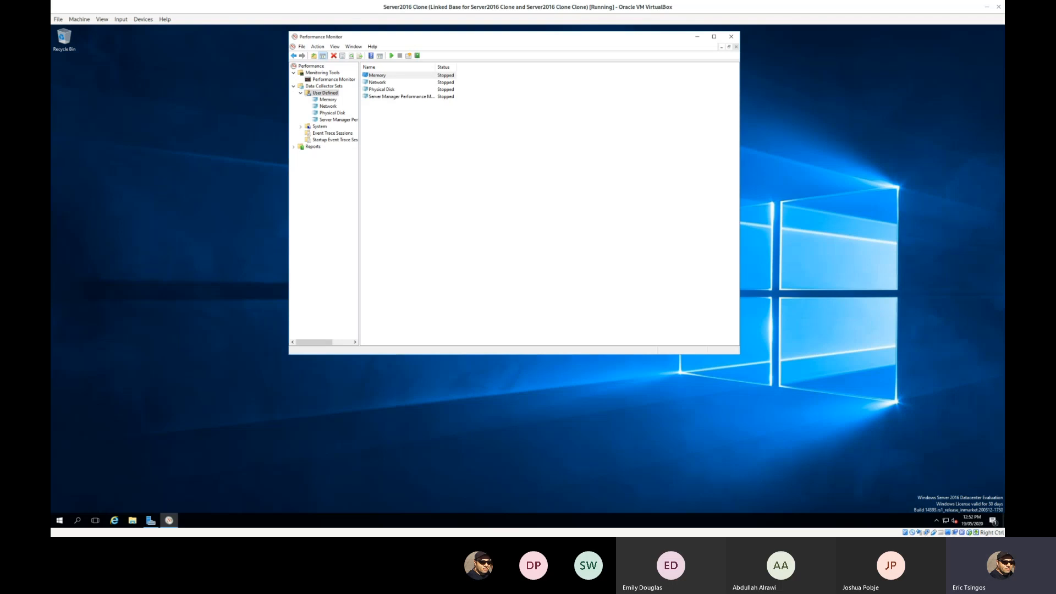
Delete the Network and Physical Disk data collector sets from the User Defined sets.
right_click(389, 75)
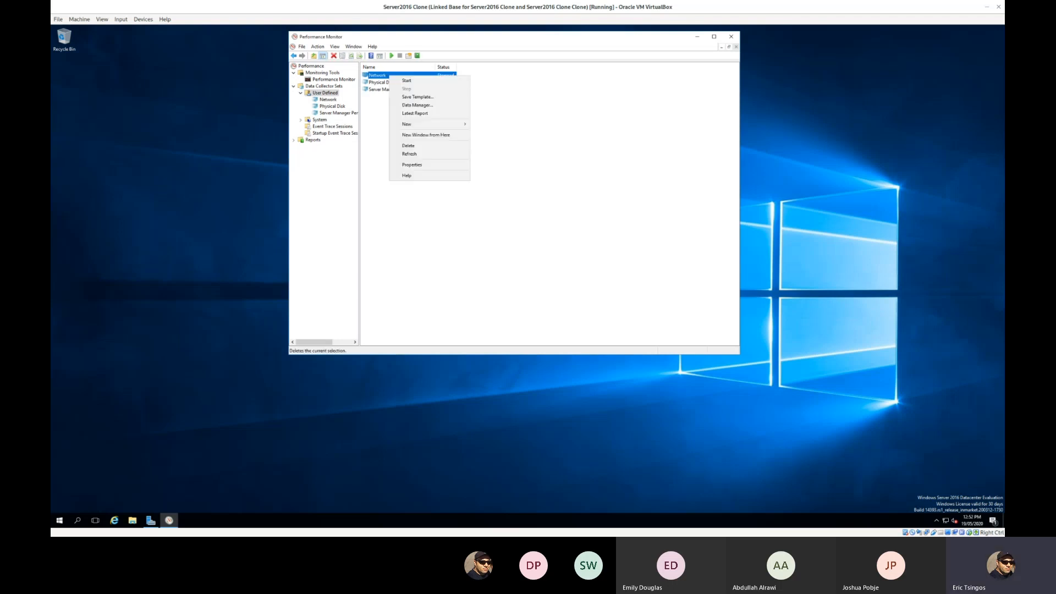
key("Return")
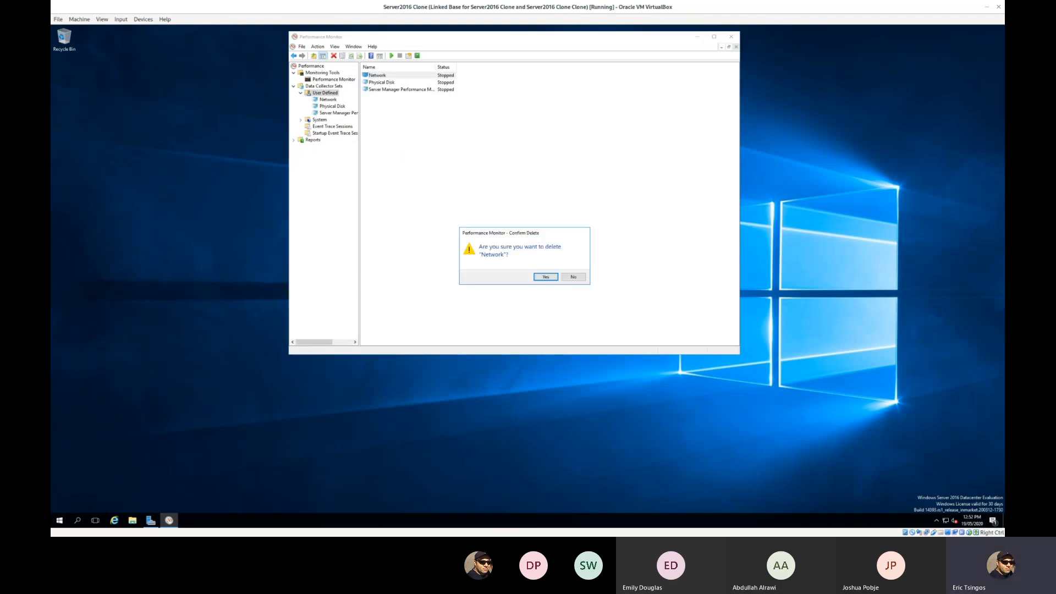
key("Return")
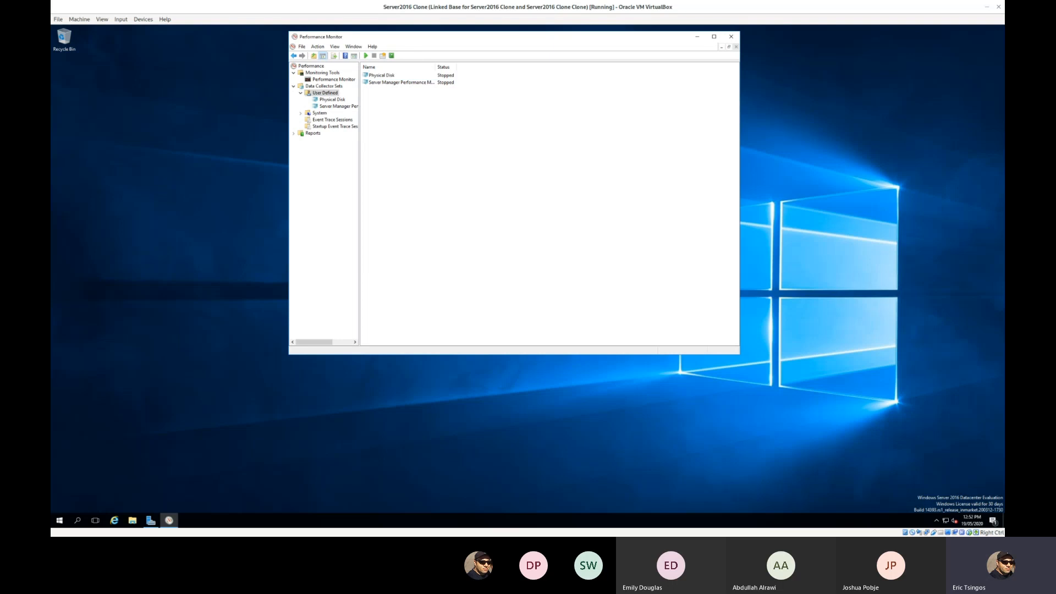
left_click(381, 75)
right_click(389, 75)
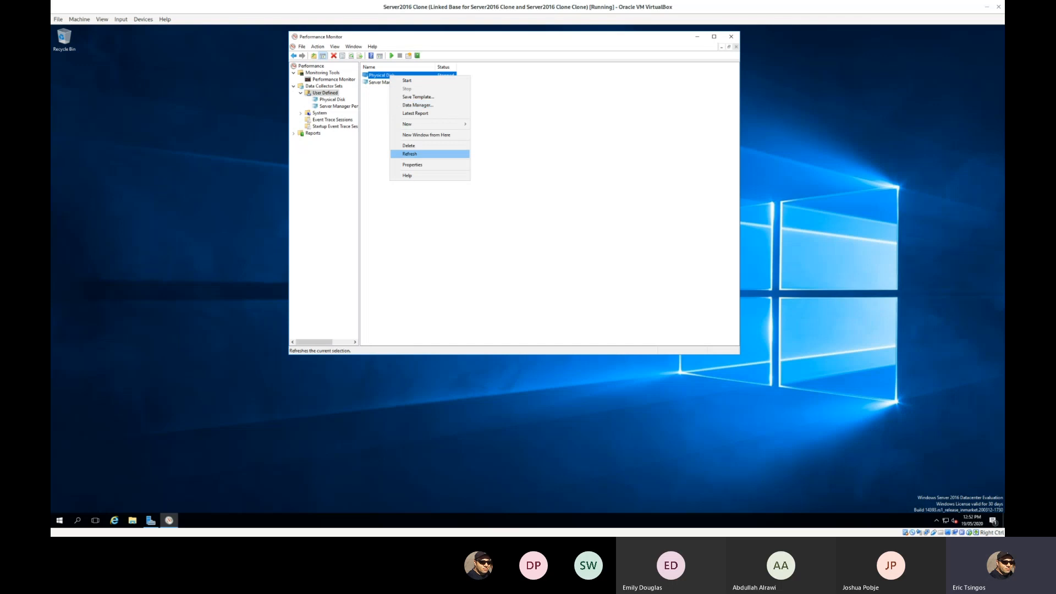
left_click(410, 146)
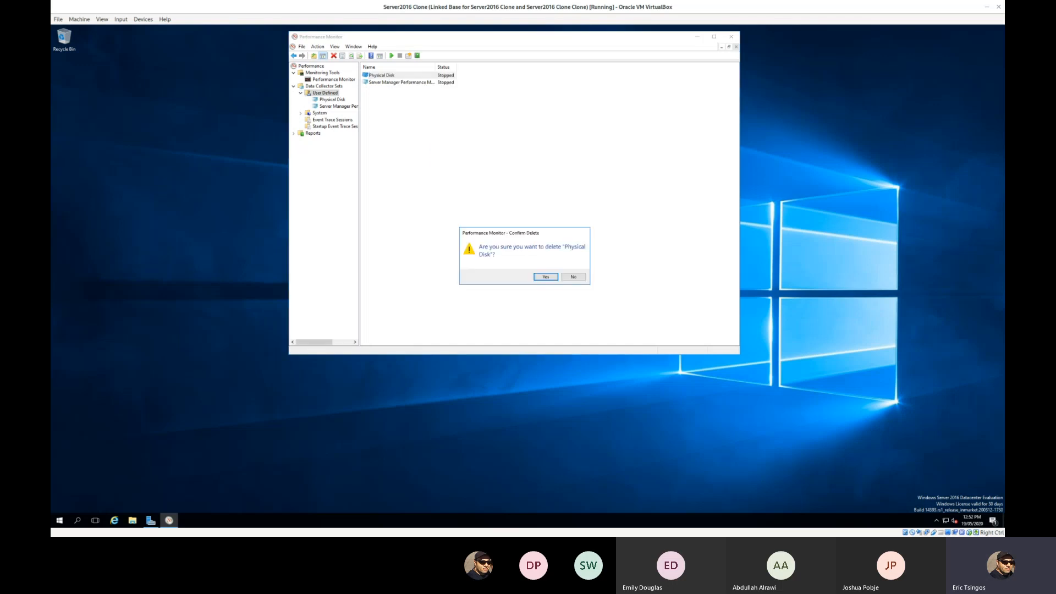
key("Return")
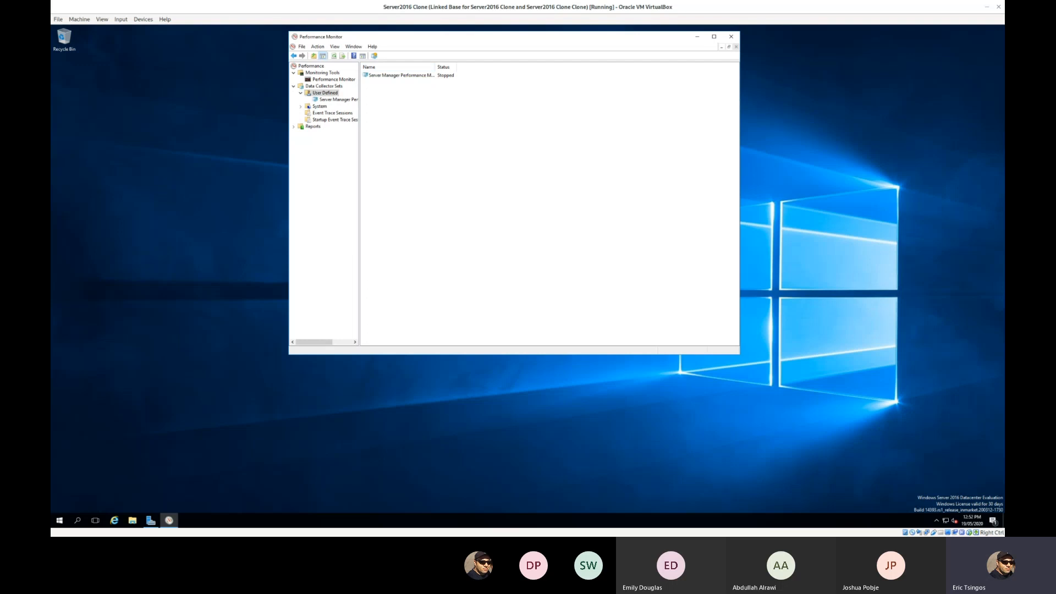
Start a new user-defined data collector set named Memory with the manual (Advanced) creation option.
right_click(403, 121)
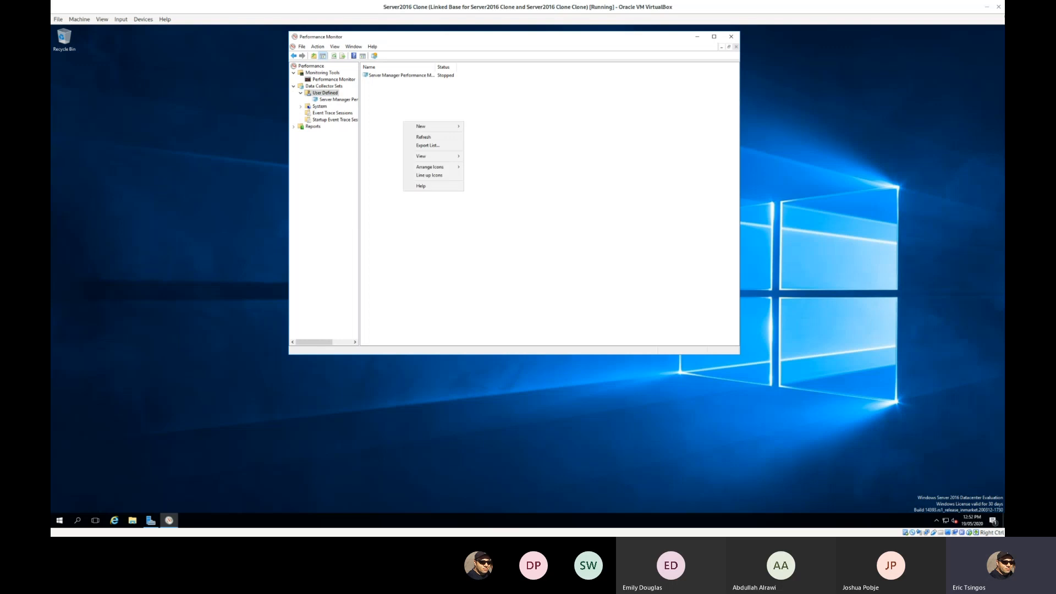
mouse_move(429, 126)
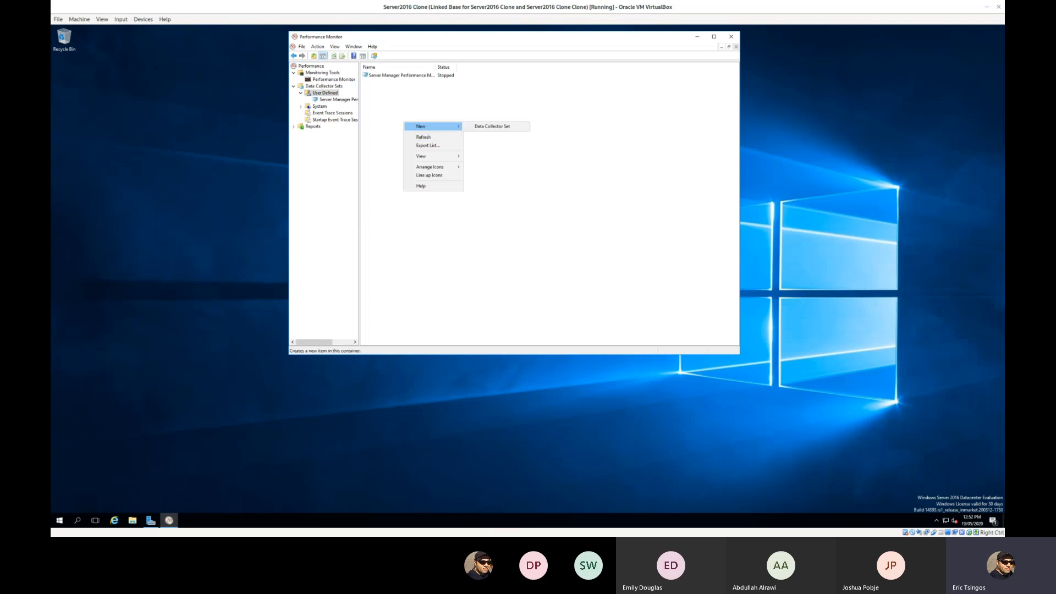
left_click(492, 126)
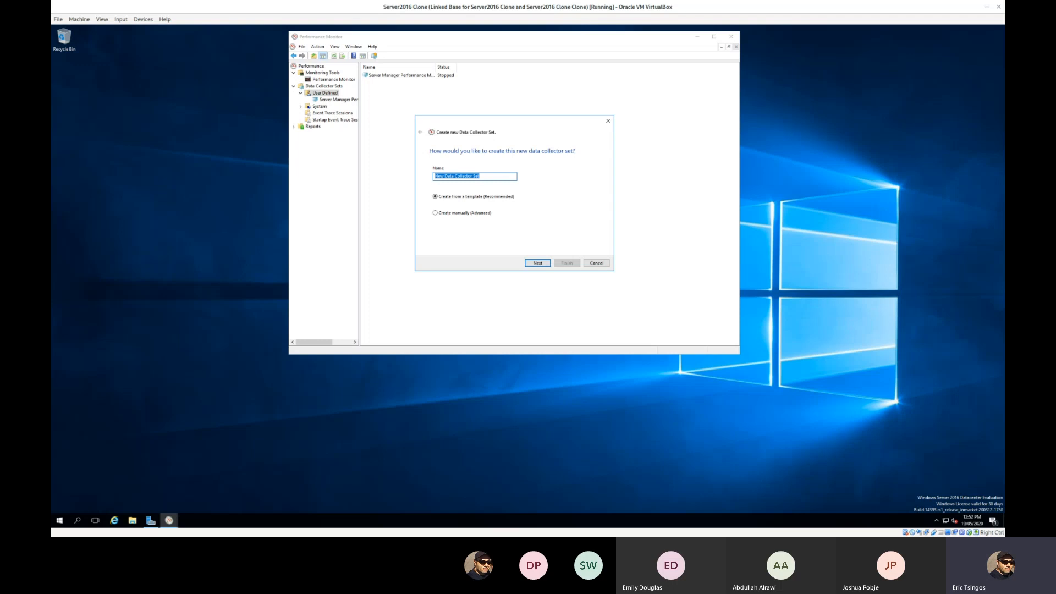
type("Memory")
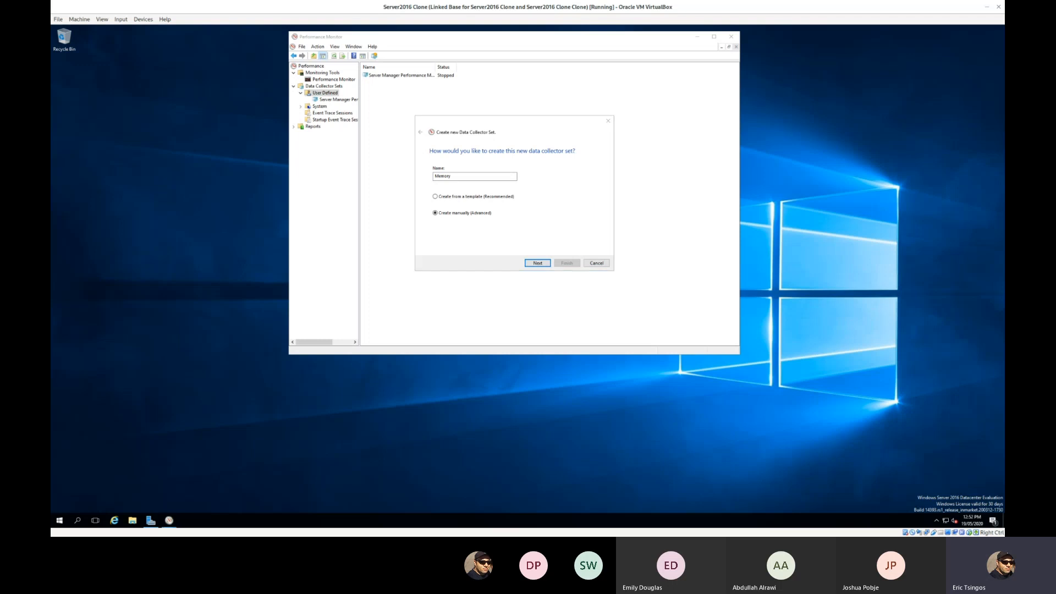
Change the virtual machine's display resolution to 1600 × 1200, keep the change and close the display settings.
right_click(799, 118)
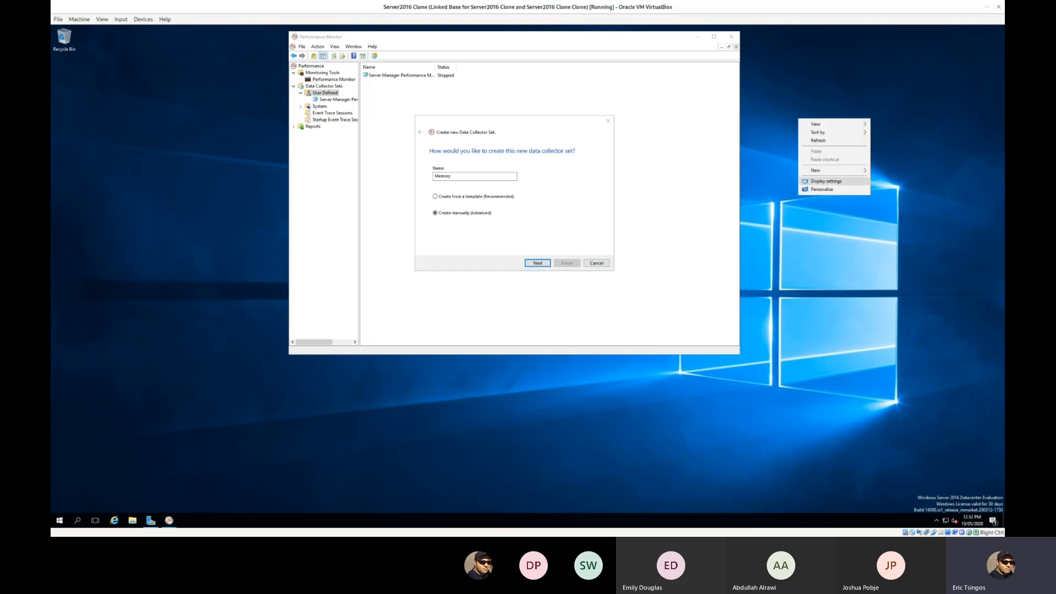
left_click(826, 181)
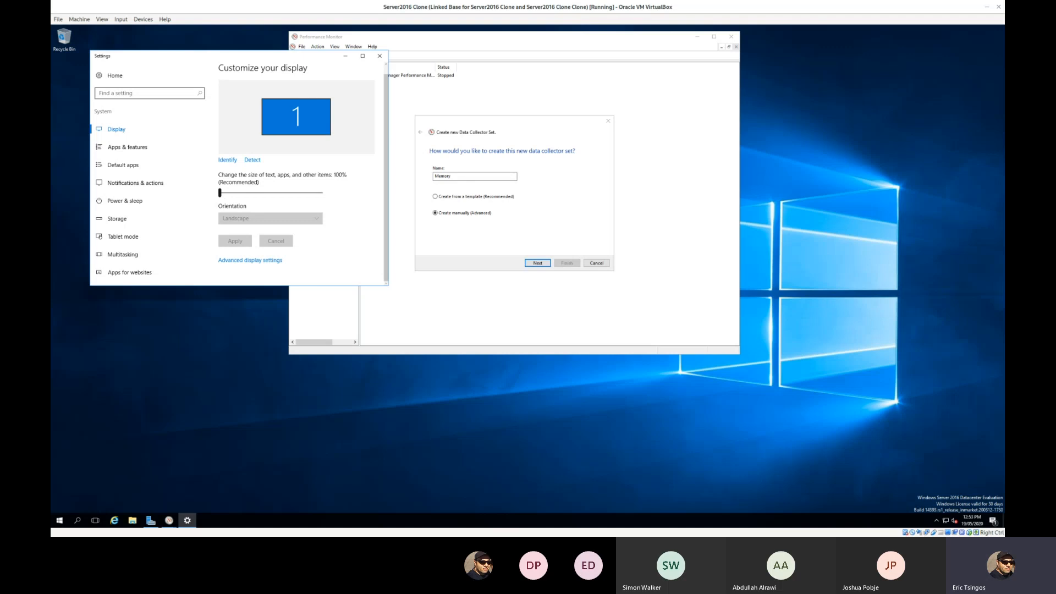
left_click(250, 259)
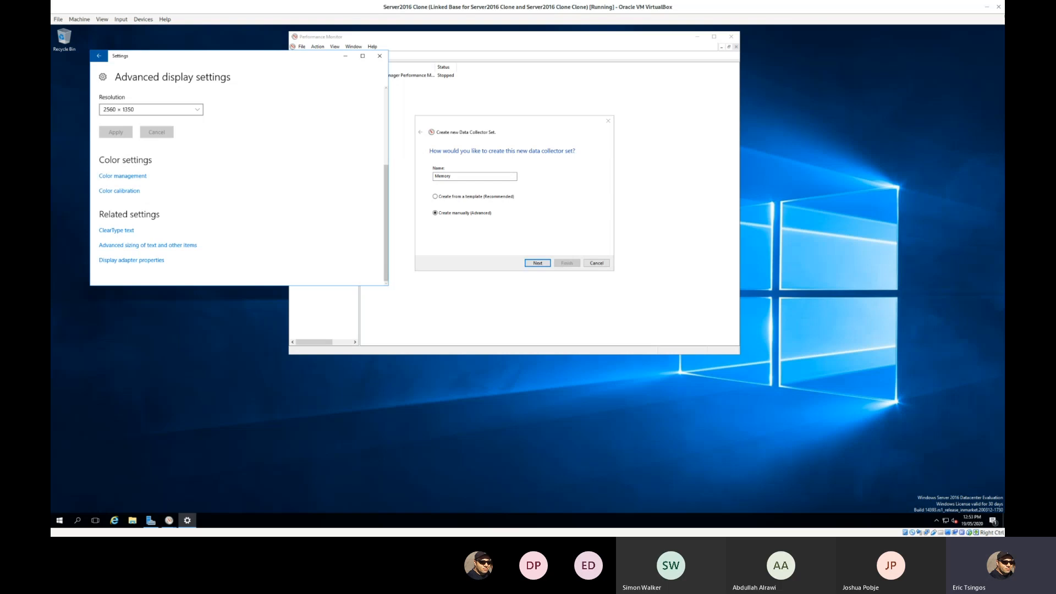
left_click_drag(165, 56, 186, 103)
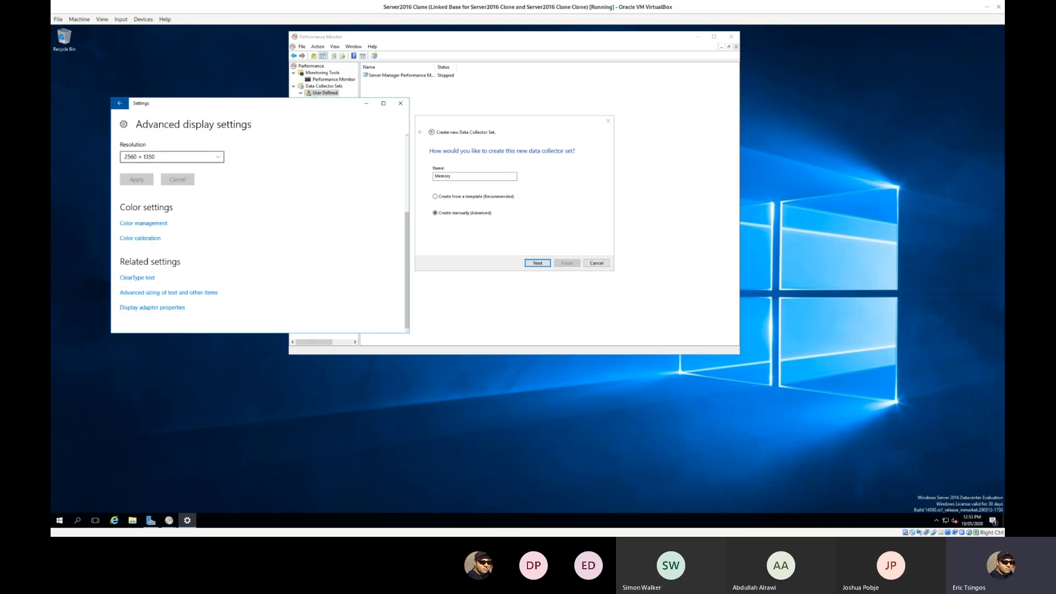
left_click(172, 157)
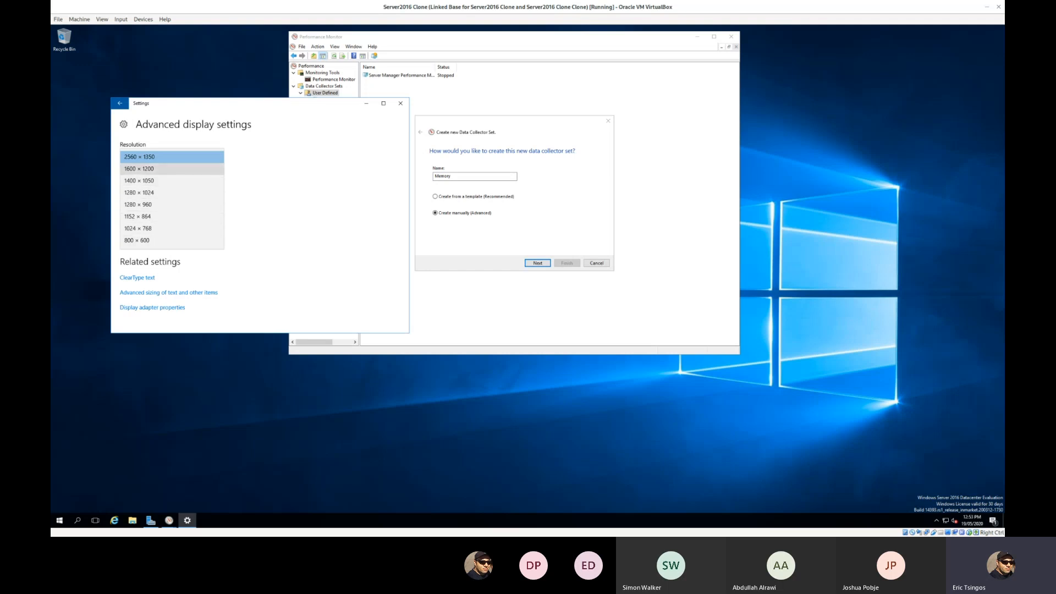
left_click(138, 169)
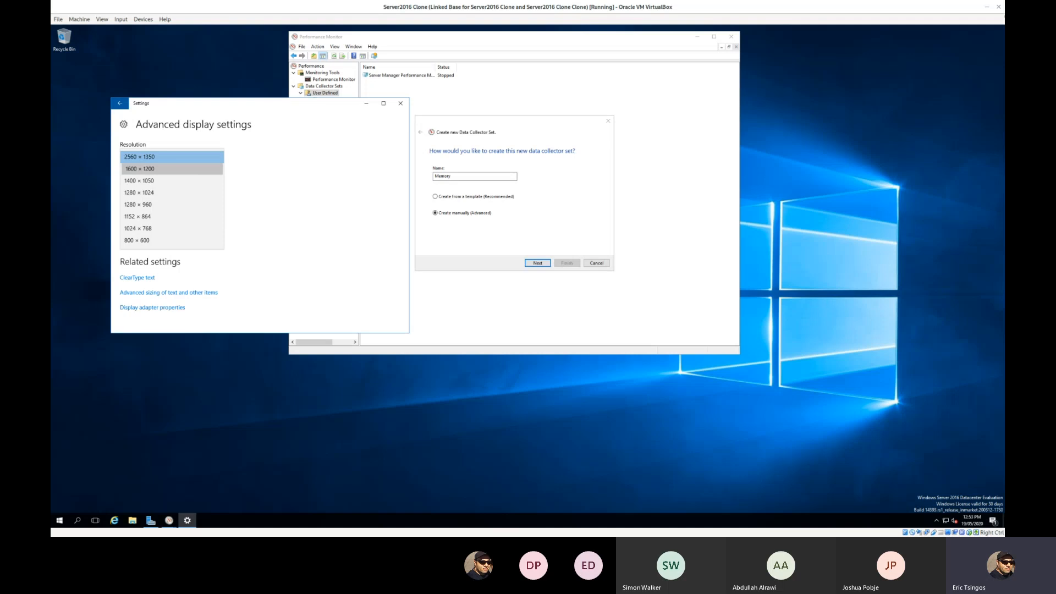
left_click(137, 180)
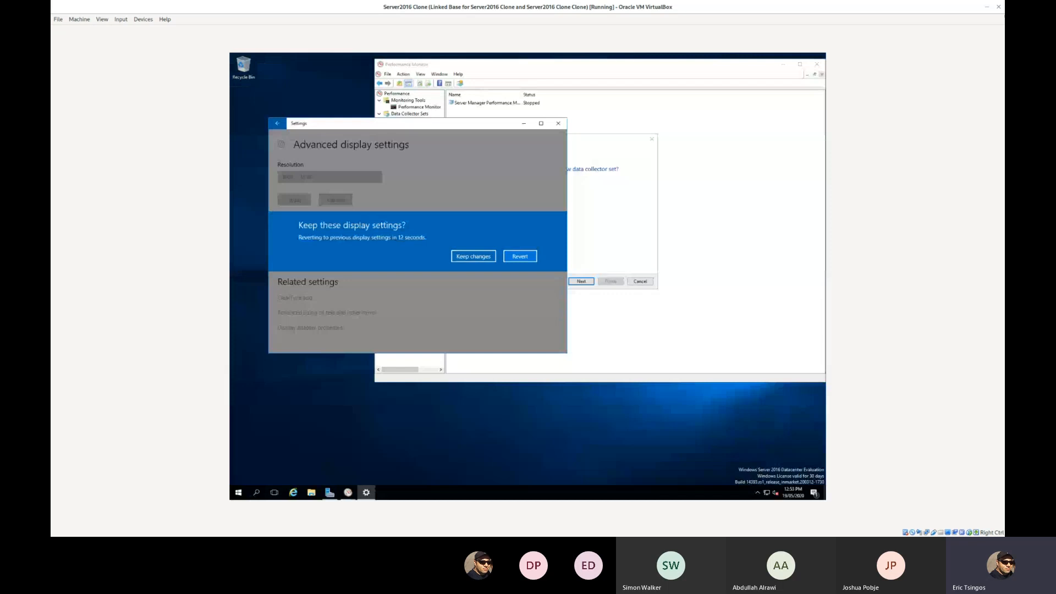
left_click(473, 256)
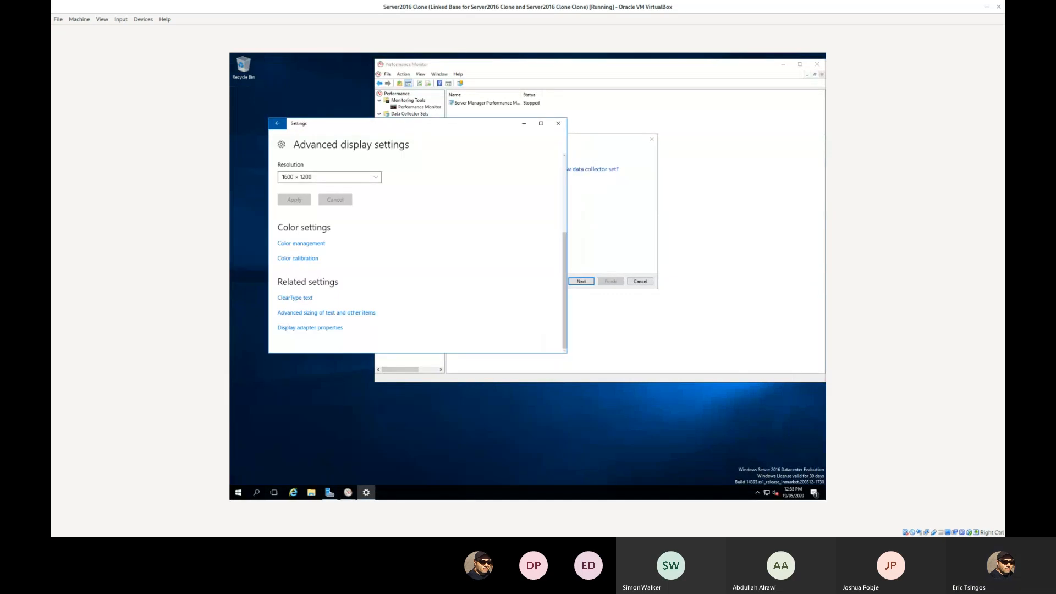
left_click(558, 123)
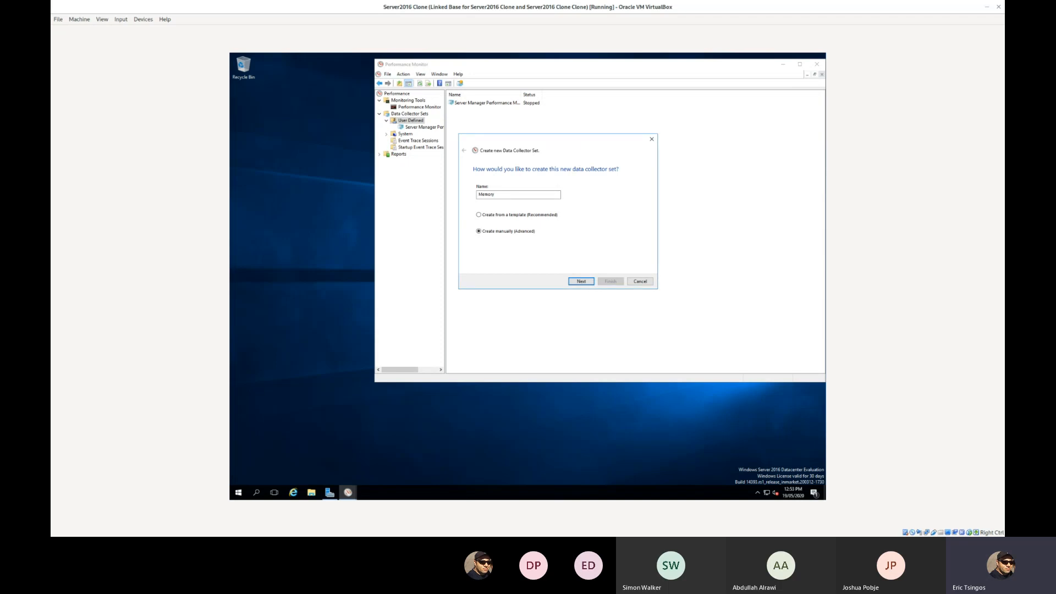
Continue the Memory set's wizard with performance counter data logs up to the choice of counters.
key("Return")
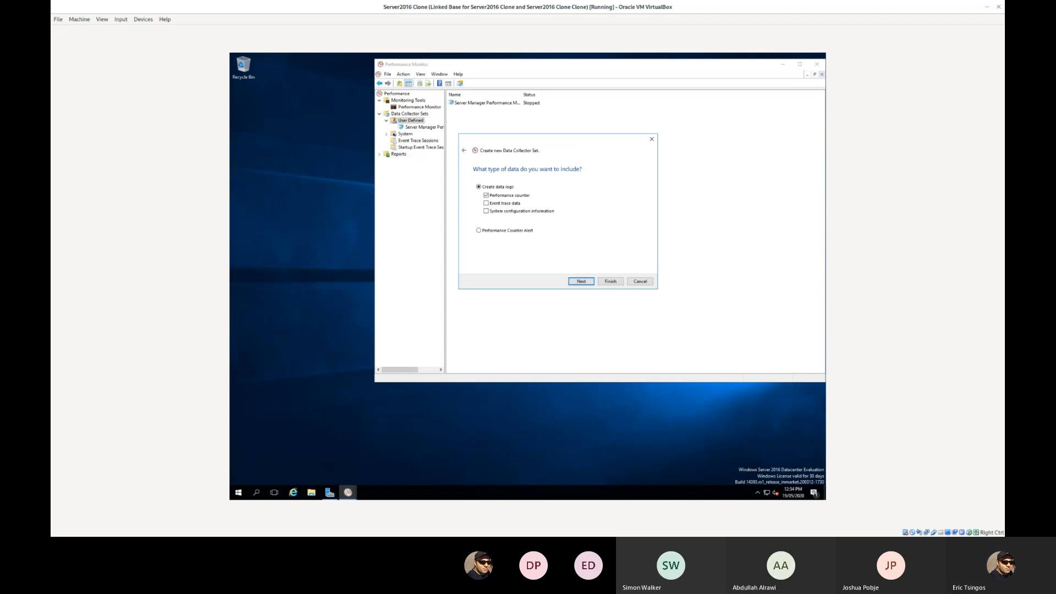
key("Return")
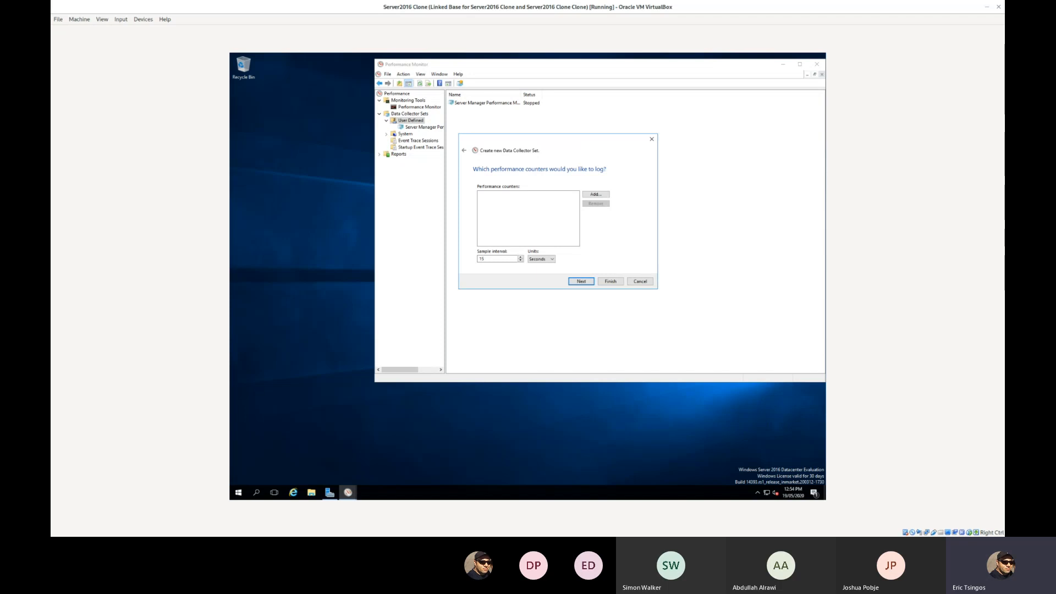
Switch to the Evaluation Report document in Word and look up the counter listed for the Memory object.
key("alt+Tab")
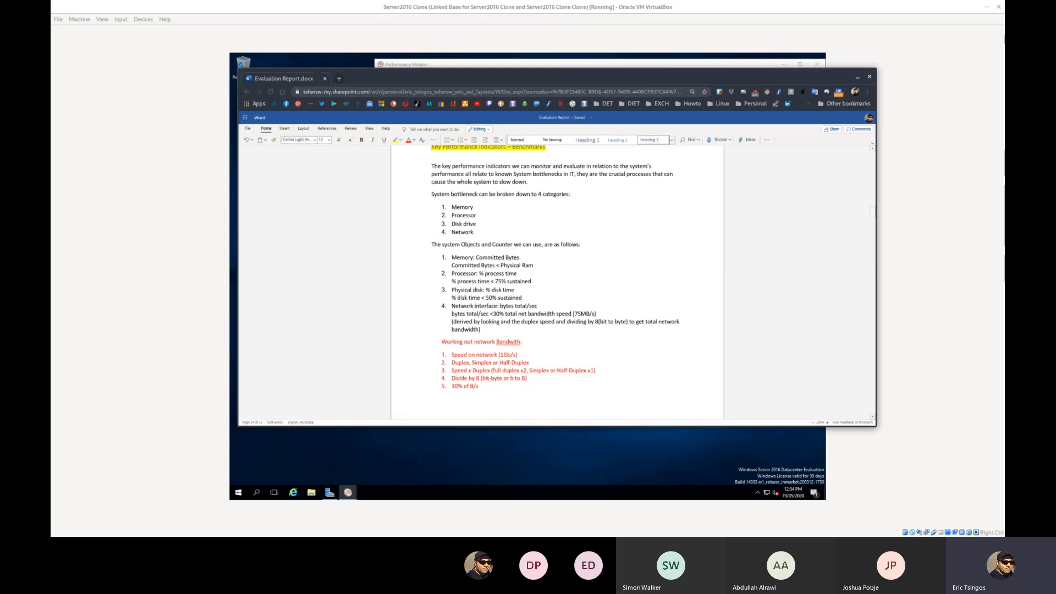
left_click_drag(451, 258, 473, 257)
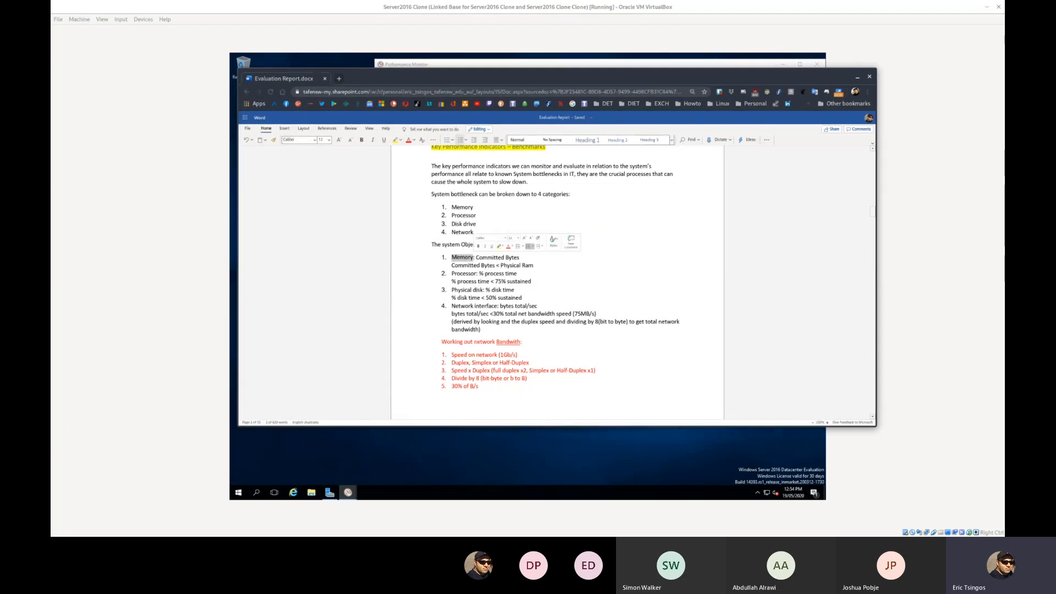
left_click(477, 257)
left_click_drag(476, 257, 520, 257)
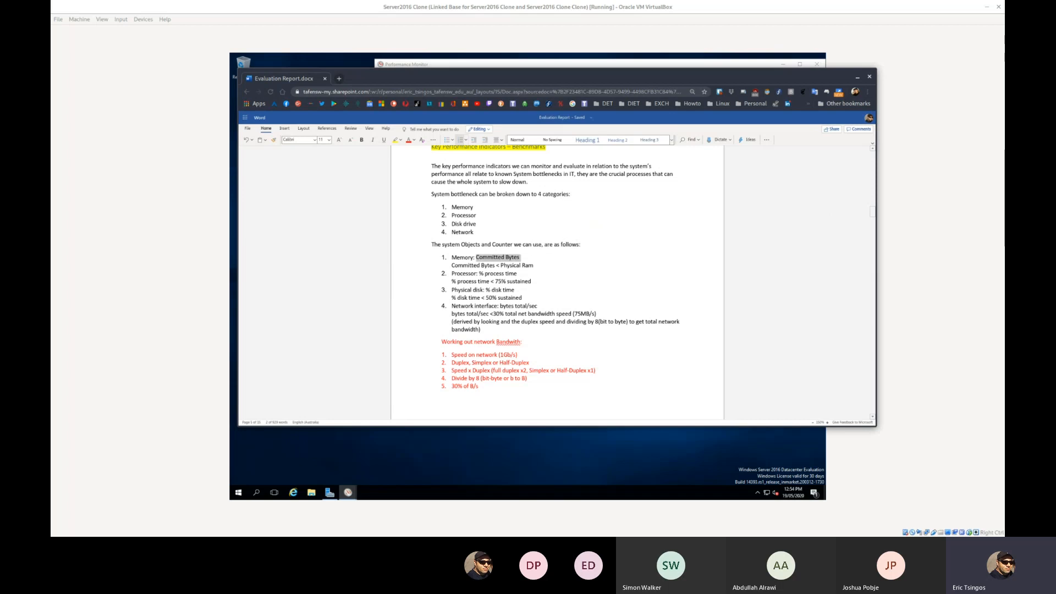
Arrange the virtual machine and the Evaluation Report side by side, with the virtual machine first.
left_click_drag(418, 78, 815, 31)
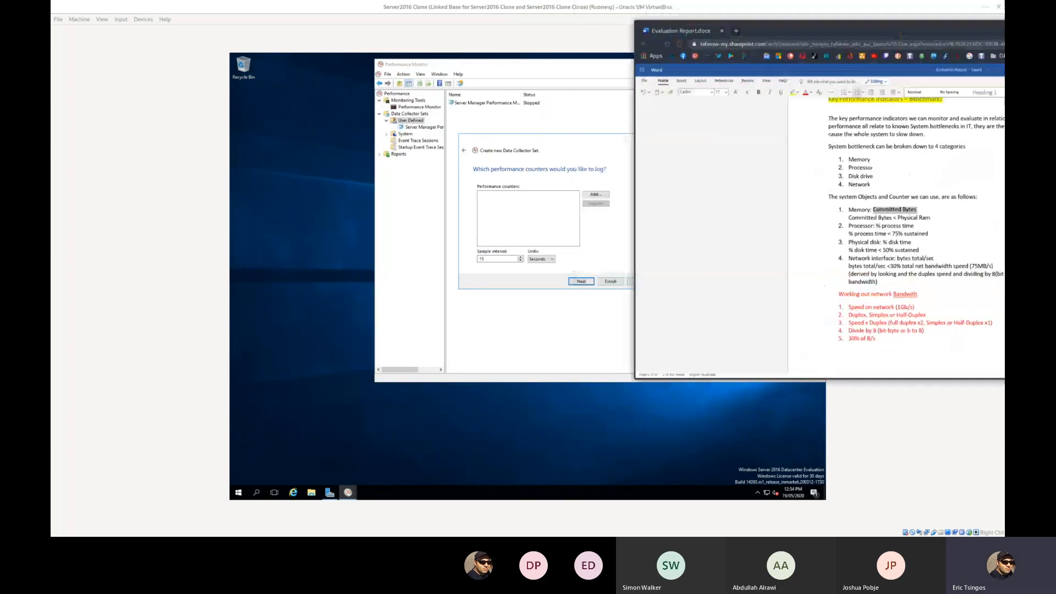
left_click_drag(982, 31, 1003, 16)
left_click(435, 426)
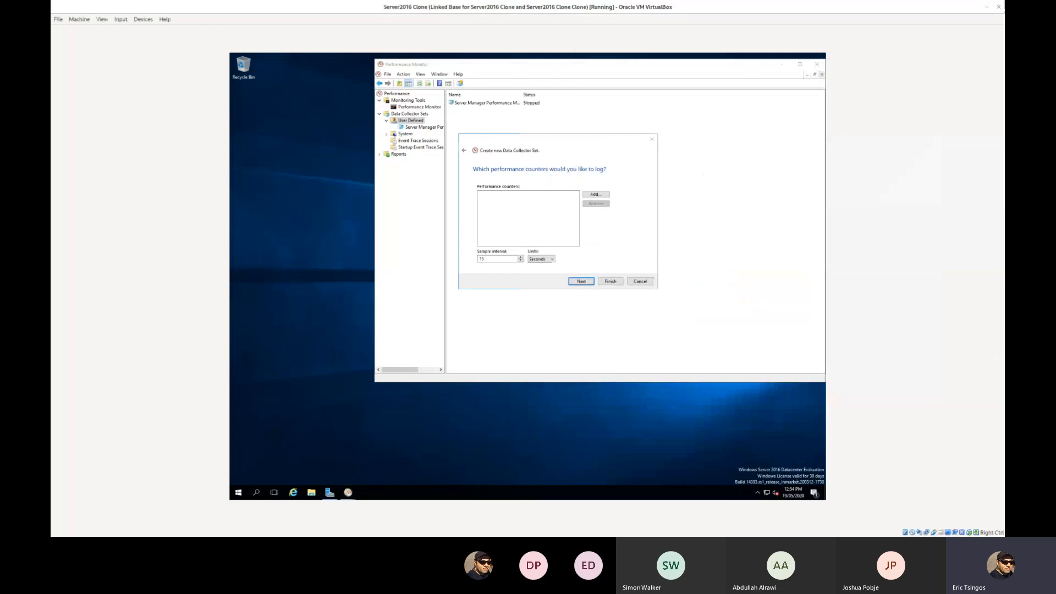
left_click_drag(592, 7, 51, 11)
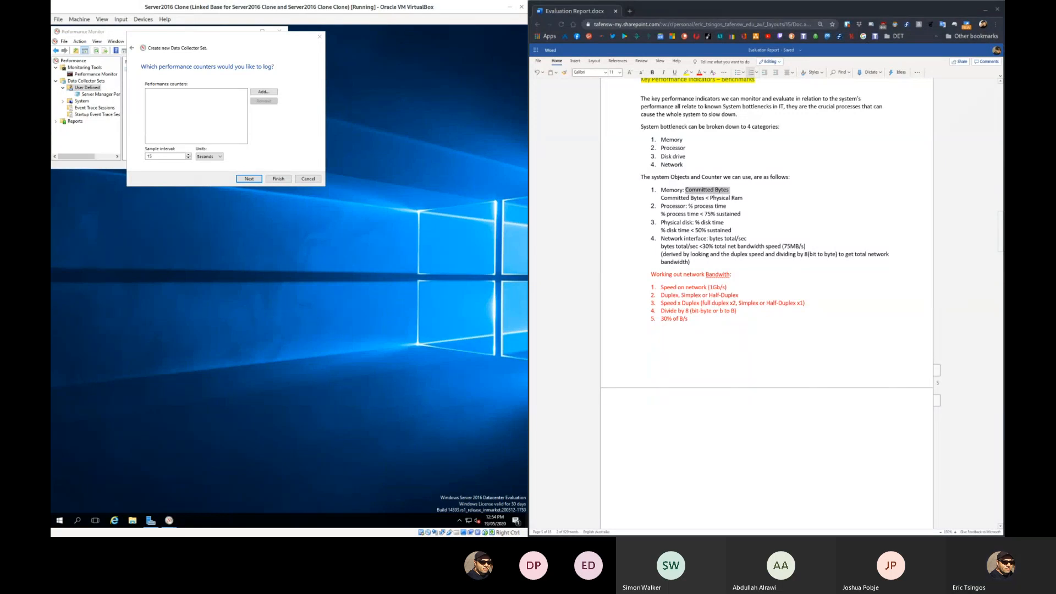
Open the counter selection for the Memory collector set and expand the Memory object's list of counters.
left_click(264, 91)
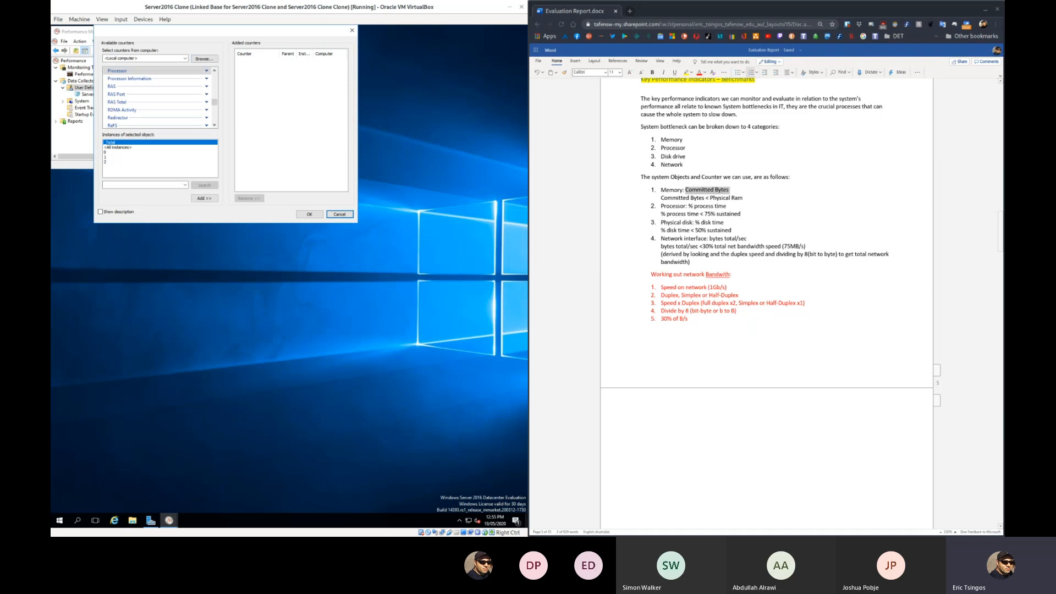
left_click(215, 71)
left_click(214, 71)
left_click(214, 71)
left_click(215, 70)
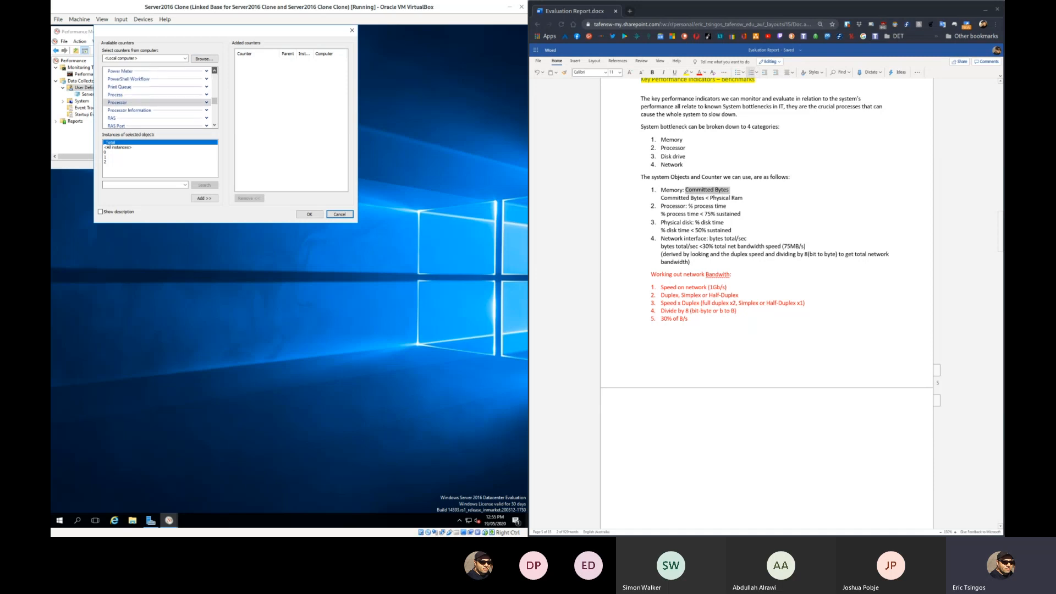
left_click(214, 70)
left_click(215, 70)
left_click(214, 71)
left_click(214, 70)
left_click(215, 70)
left_click(215, 70)
left_click(215, 71)
left_click(214, 70)
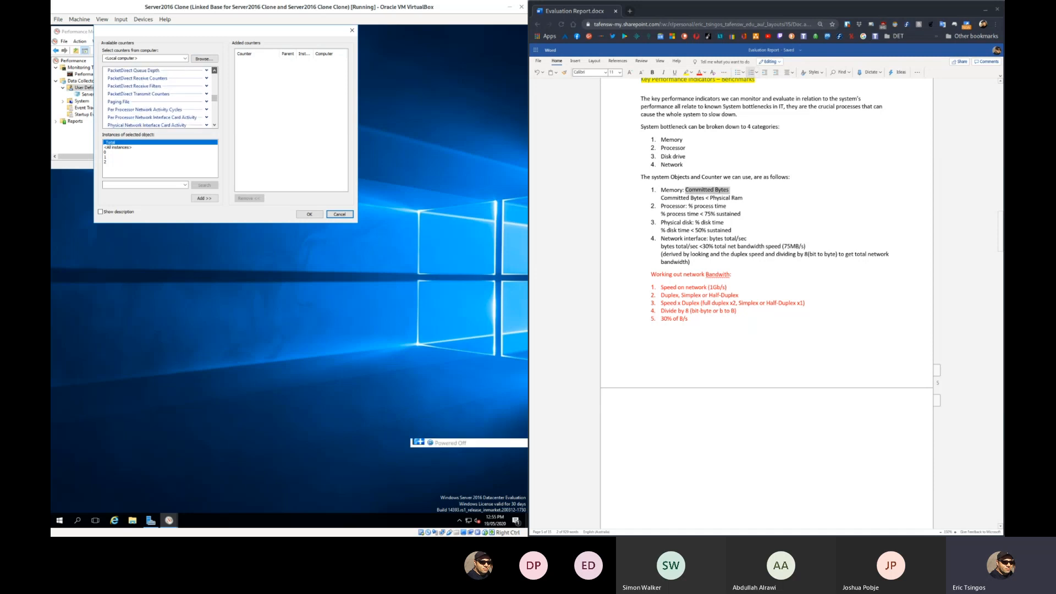
left_click(215, 70)
left_click(215, 70)
left_click(215, 71)
left_click(215, 70)
left_click(214, 70)
left_click(214, 70)
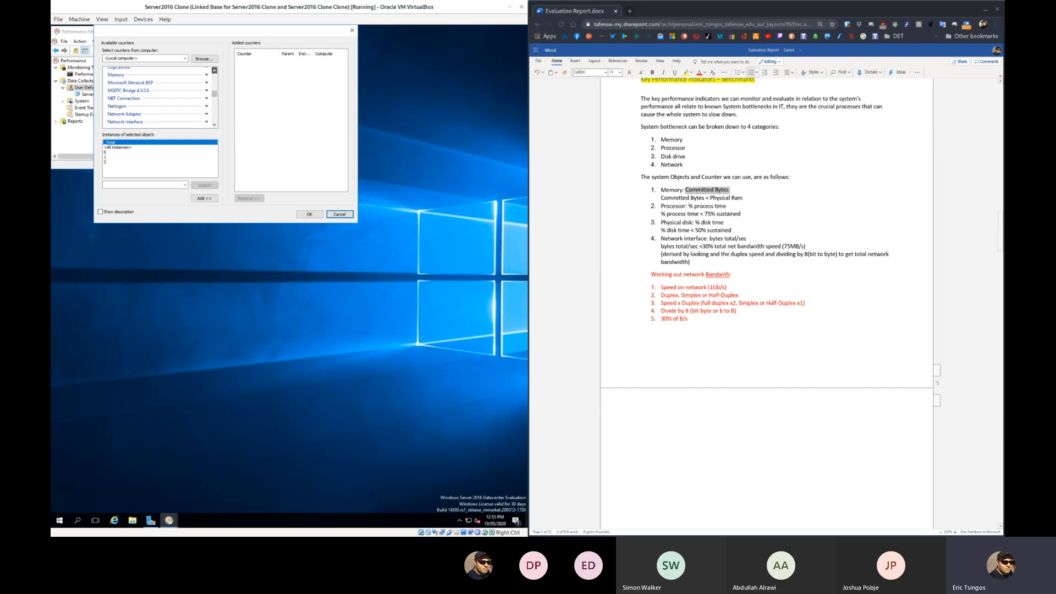
left_click(215, 70)
left_click(214, 71)
left_click(215, 71)
left_click(206, 94)
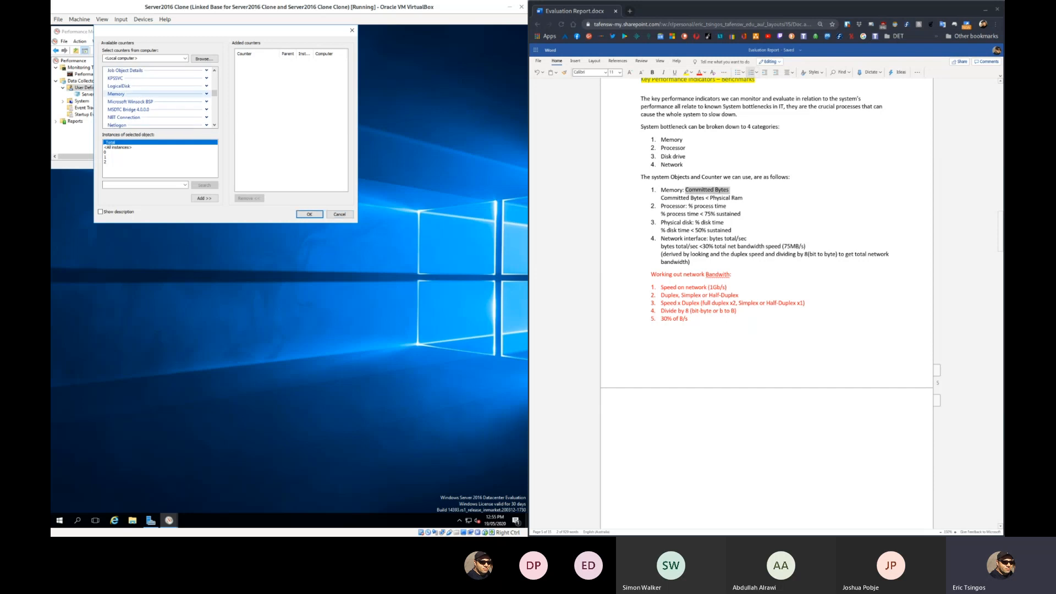
left_click(165, 94)
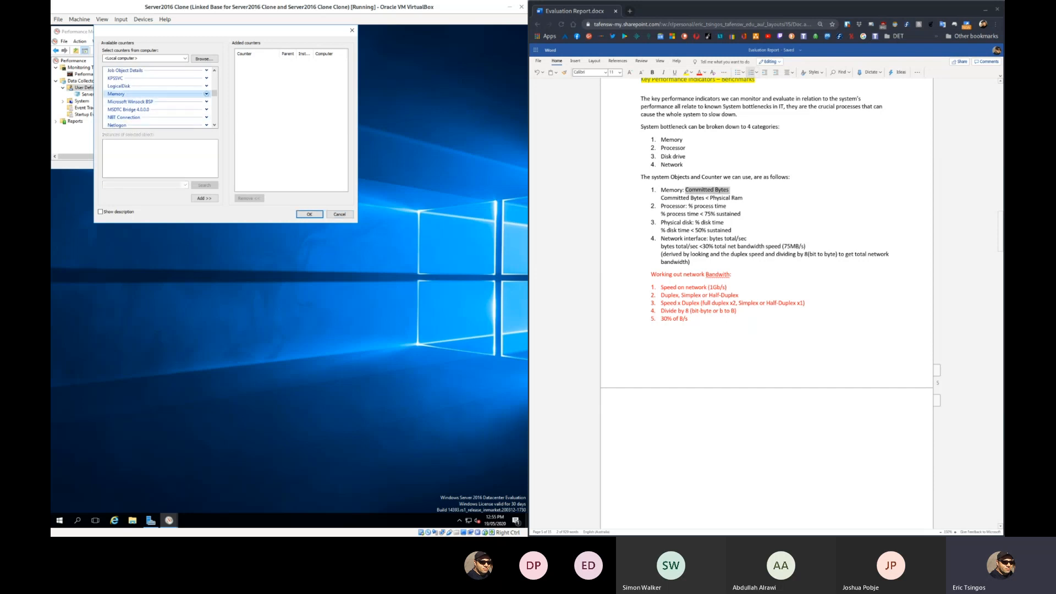
left_click(206, 94)
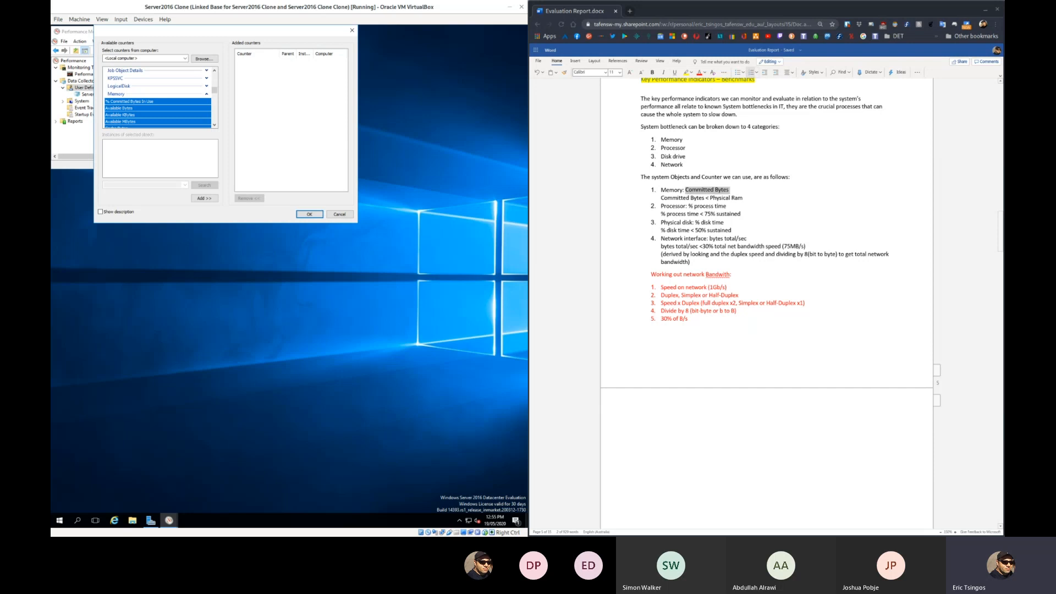
Add only the Committed Bytes counter of the Memory object to the collector set and confirm the selection.
scroll(159, 98, "down", 4)
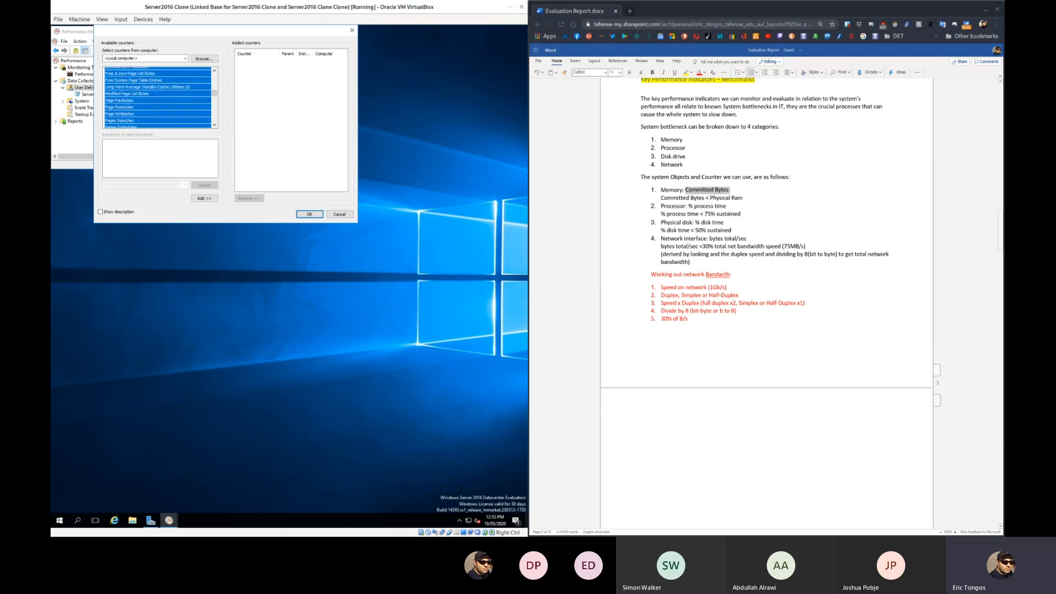
scroll(159, 97, "down", 6)
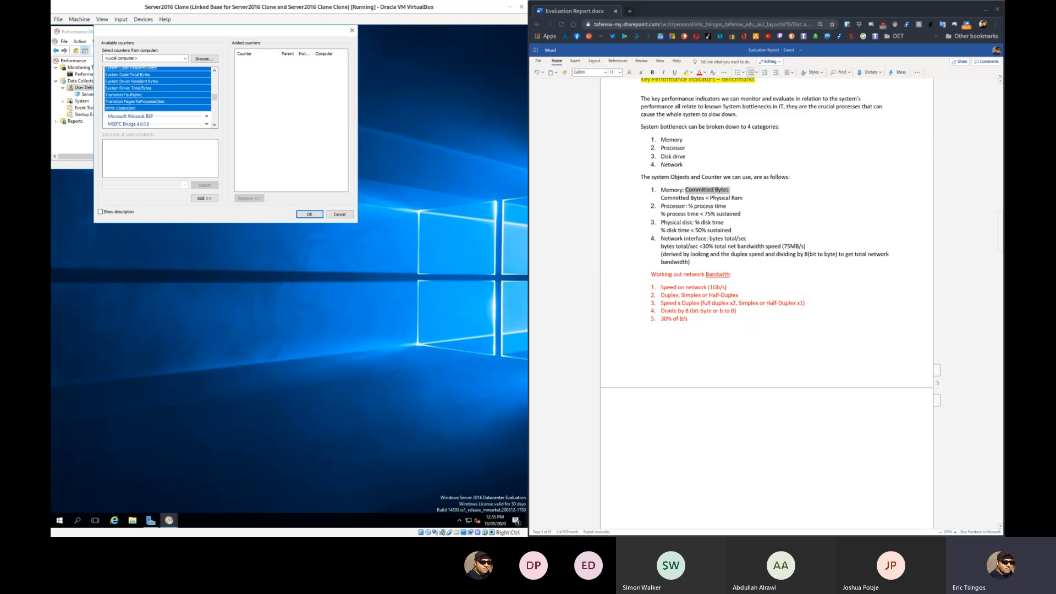
scroll(160, 98, "up", 2)
scroll(160, 98, "up", 6)
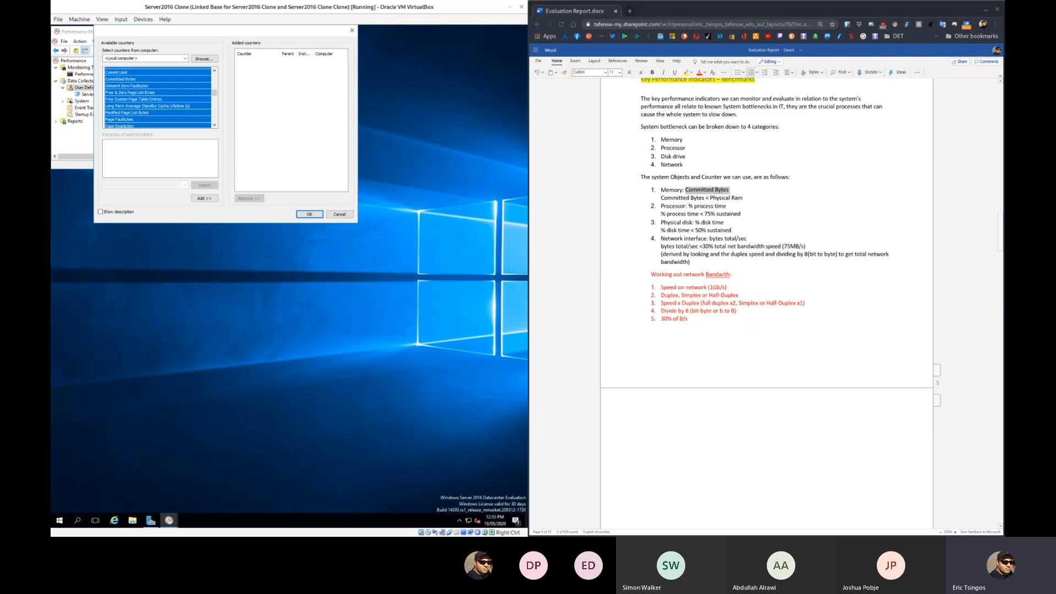
left_click(120, 79)
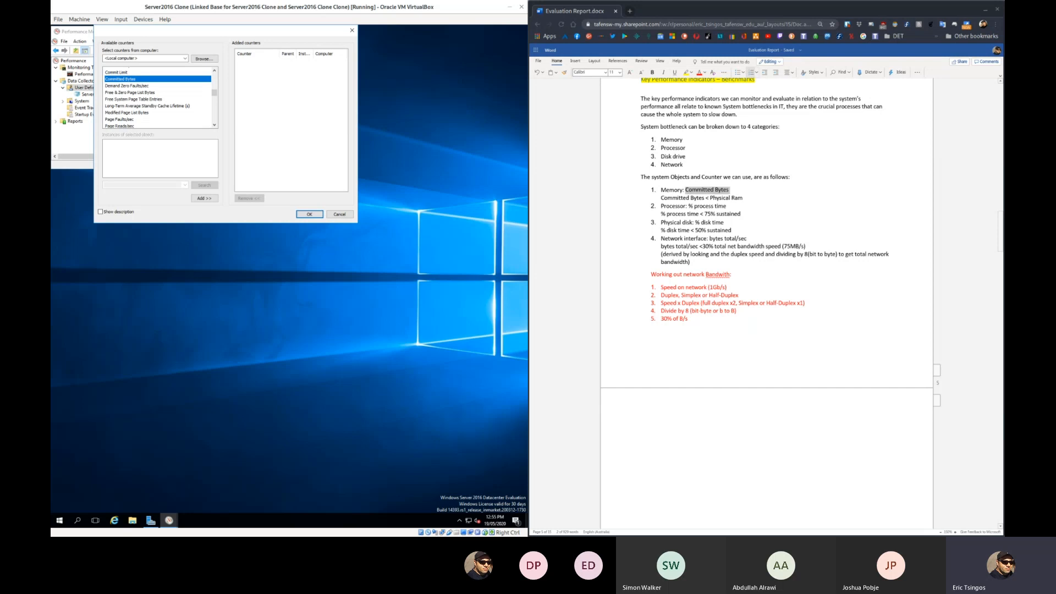
left_click(205, 198)
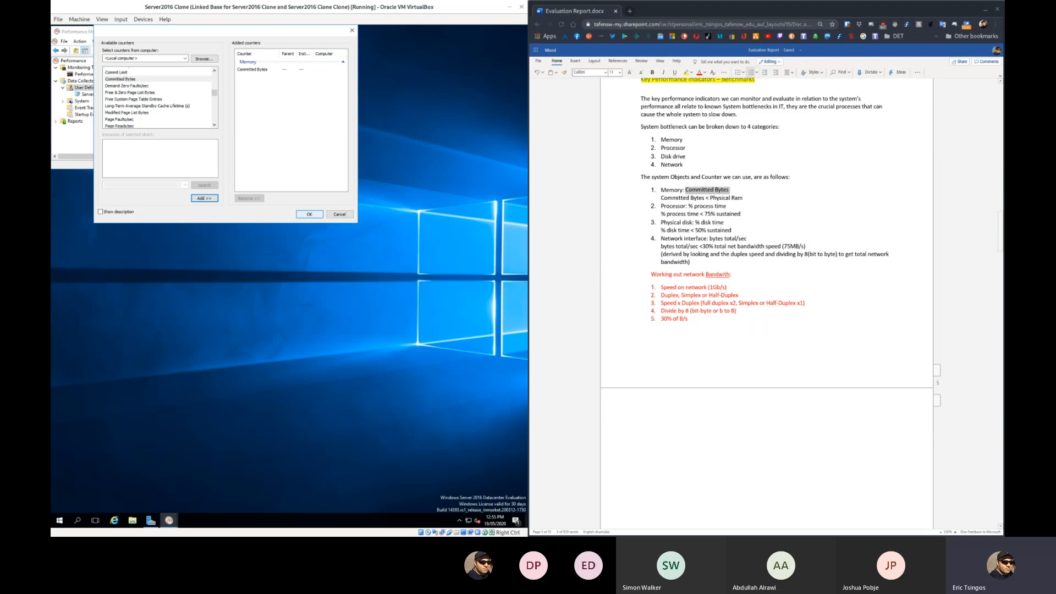
left_click(309, 214)
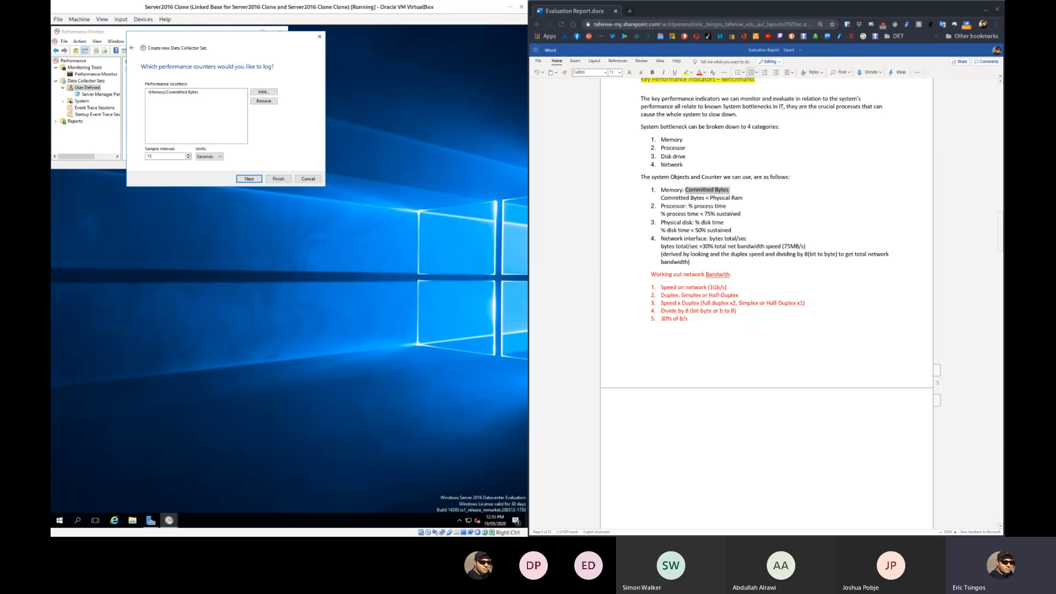
Set the sample interval to 1 second, accept the default root directory and finish the Memory set with Save and close.
double_click(150, 156)
type("1")
key("Return")
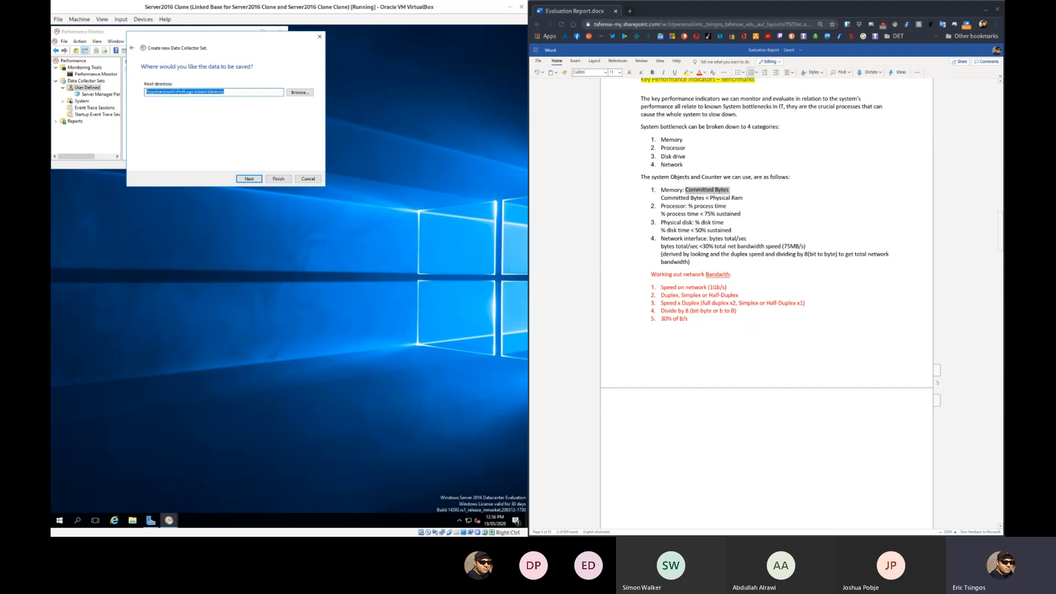
left_click(239, 92)
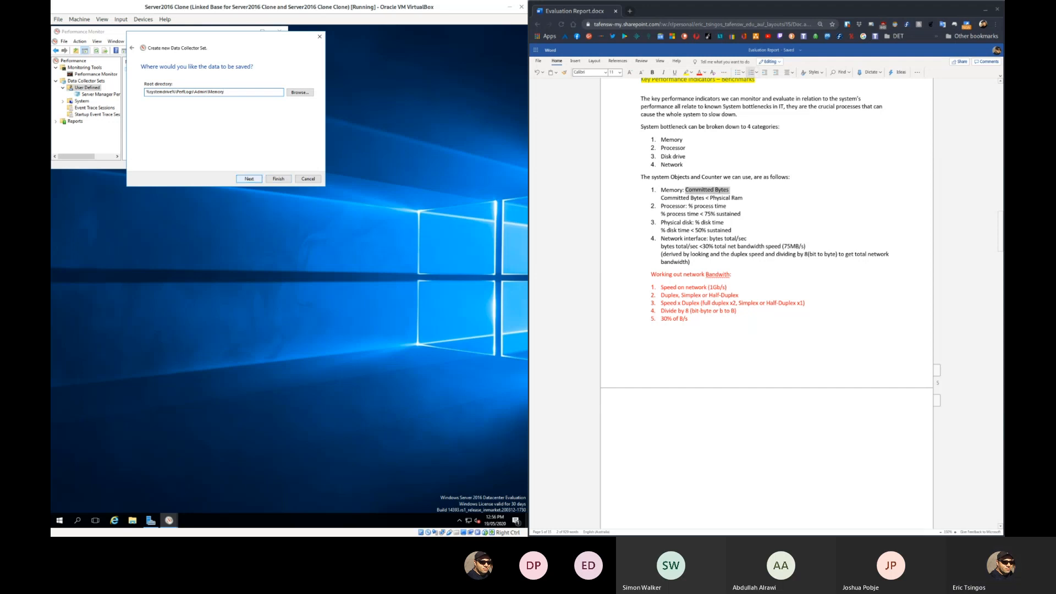
key("Return")
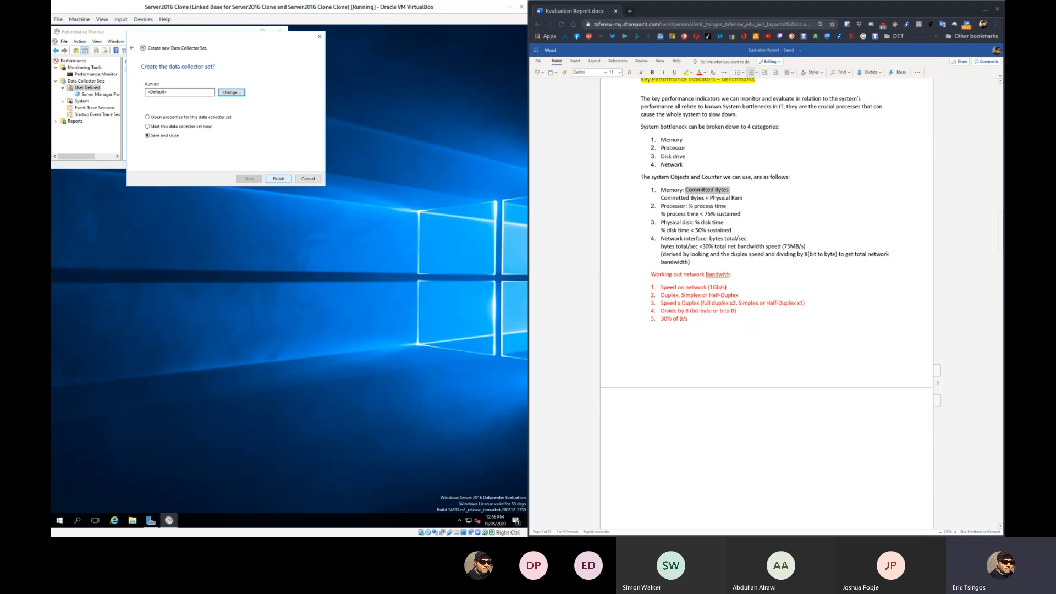
key("Return")
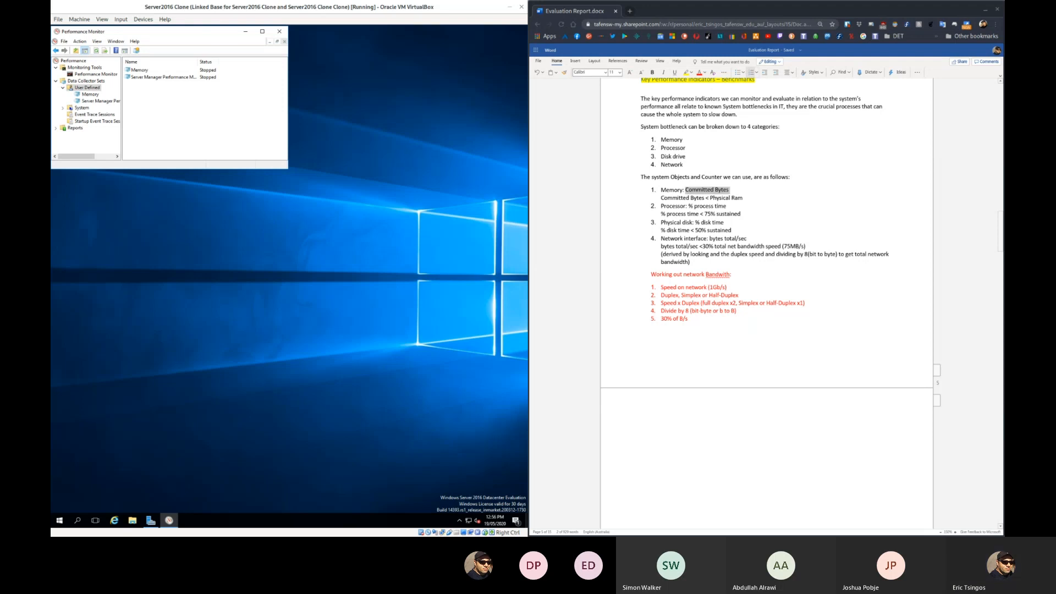
In the properties of the Memory set's DataCollector01, choose the Comma Separated log format and enable a maximum of 600 samples.
left_click_drag(288, 168, 292, 216)
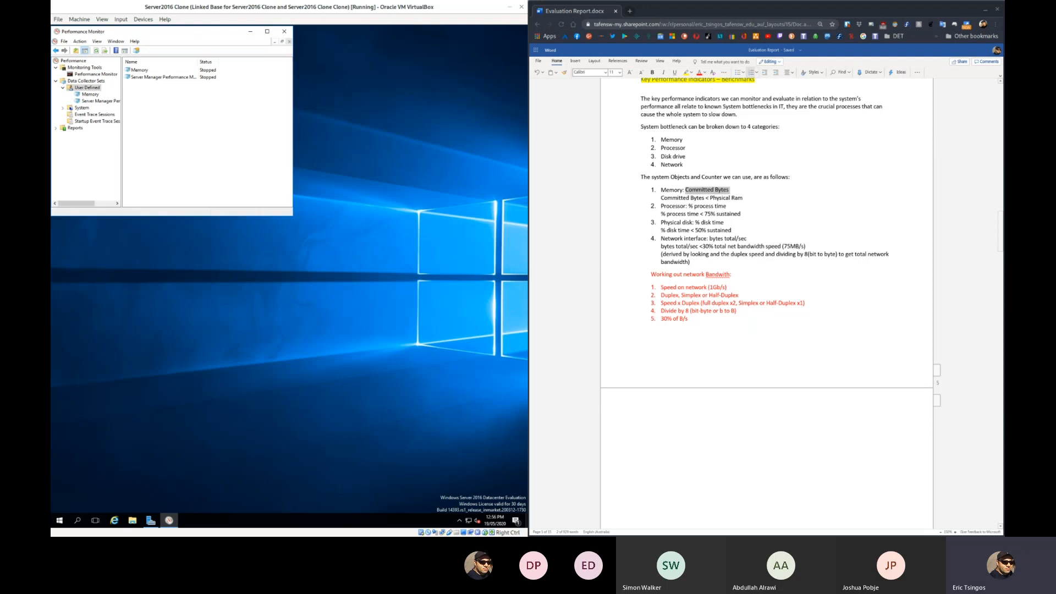
left_click(90, 94)
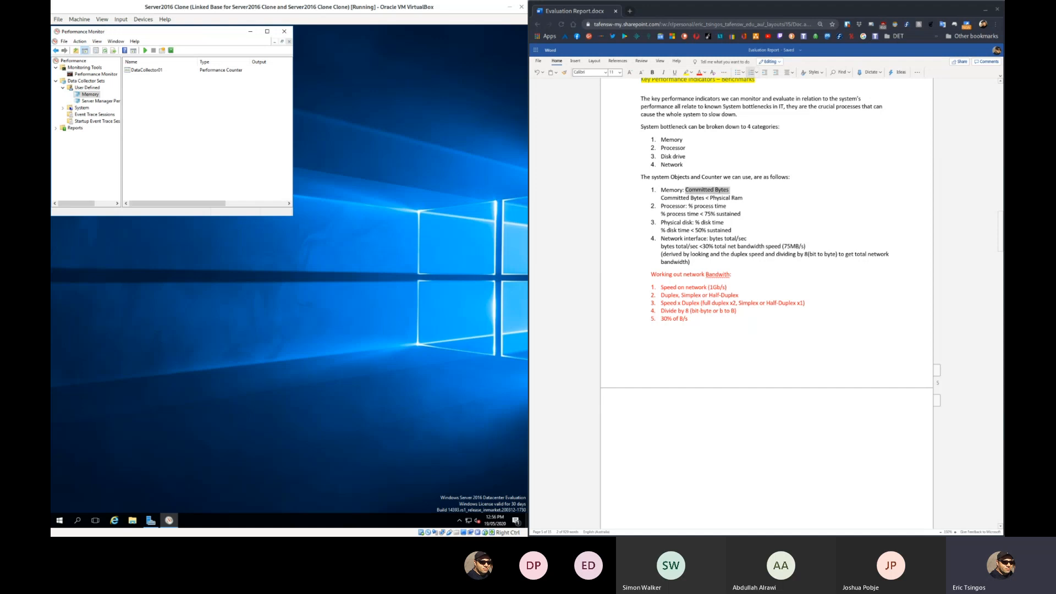
double_click(146, 70)
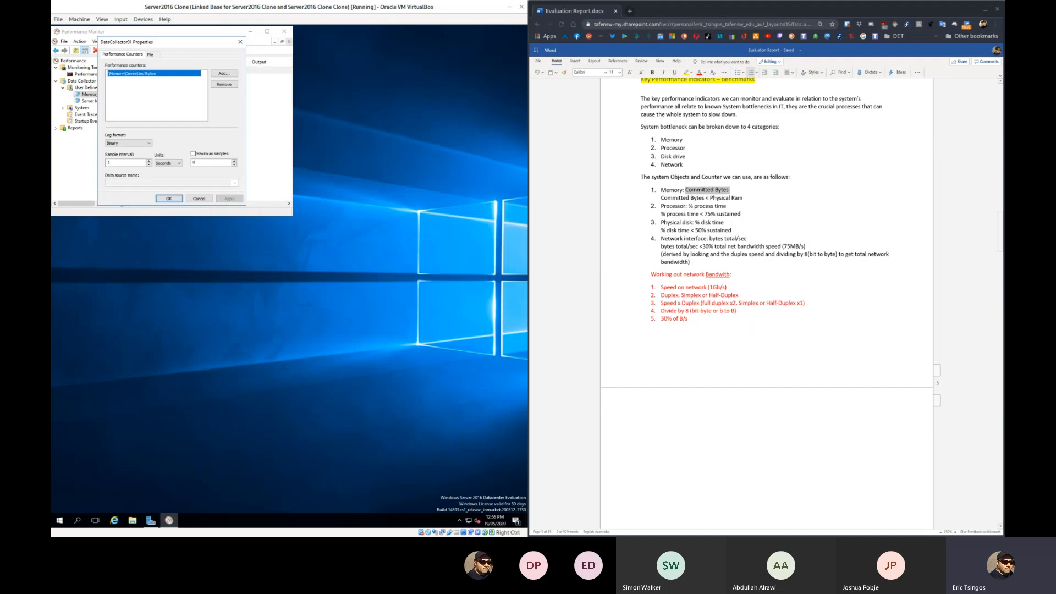
left_click_drag(165, 42, 278, 126)
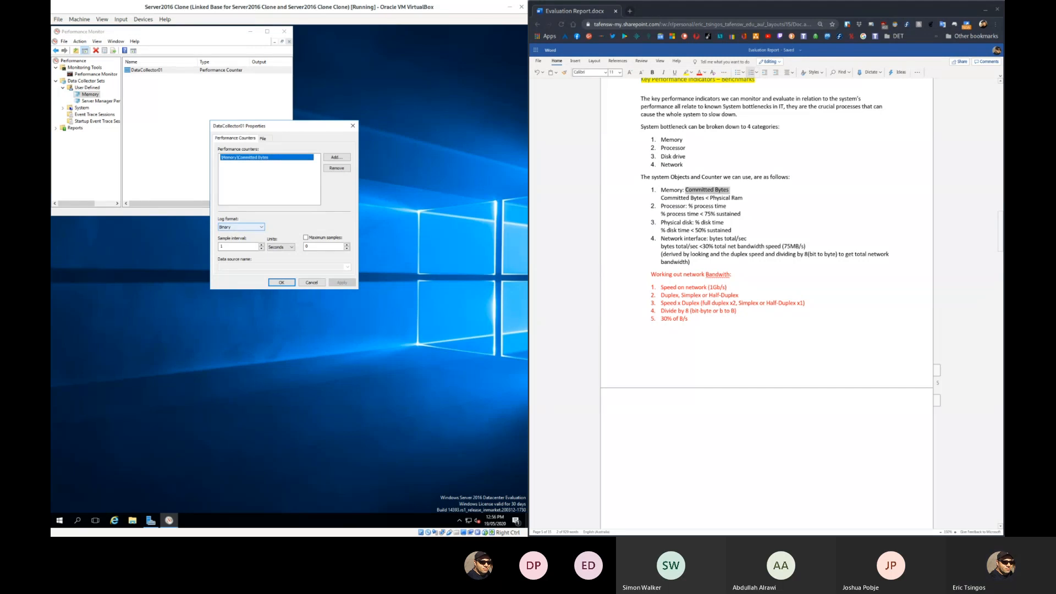
left_click(242, 227)
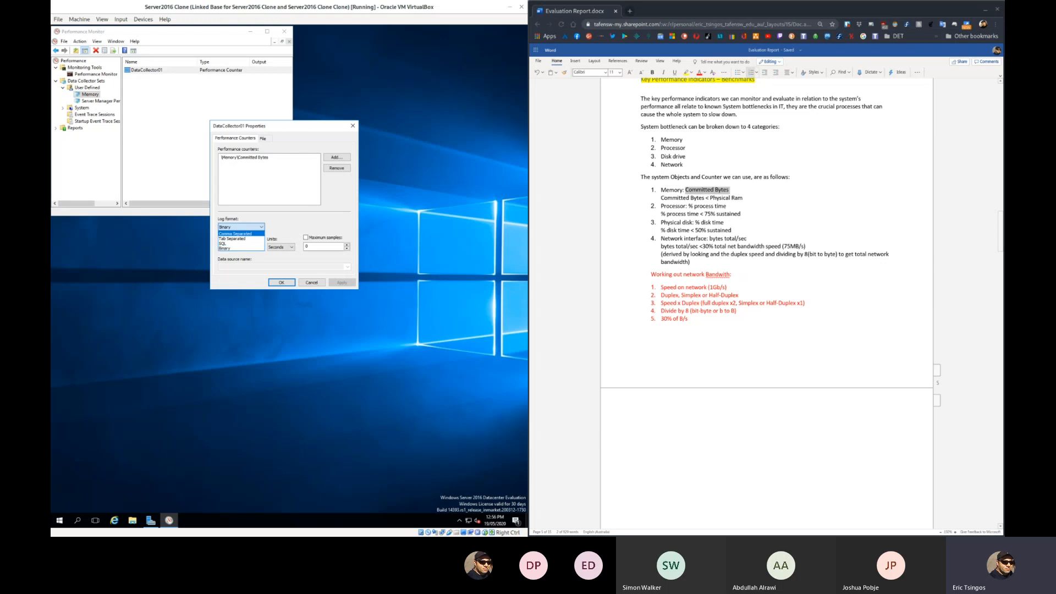
left_click(235, 233)
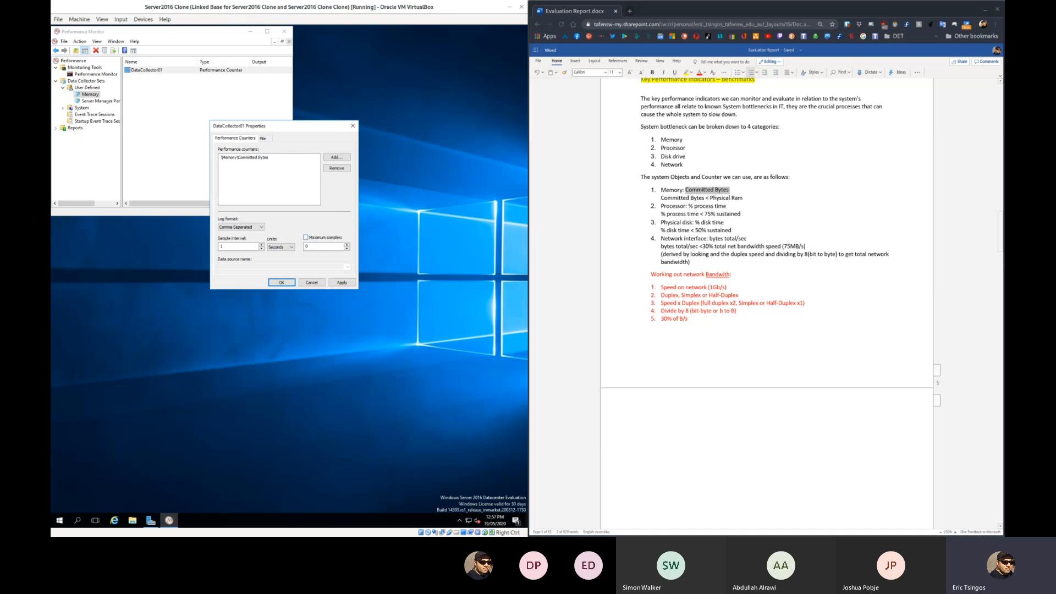
left_click(306, 237)
type("600")
Capture the Performance Monitor and collector properties windows and paste the screenshot under Memory in the report's "Server: Perfmon setup" section.
left_click_drag(49, 25, 360, 292)
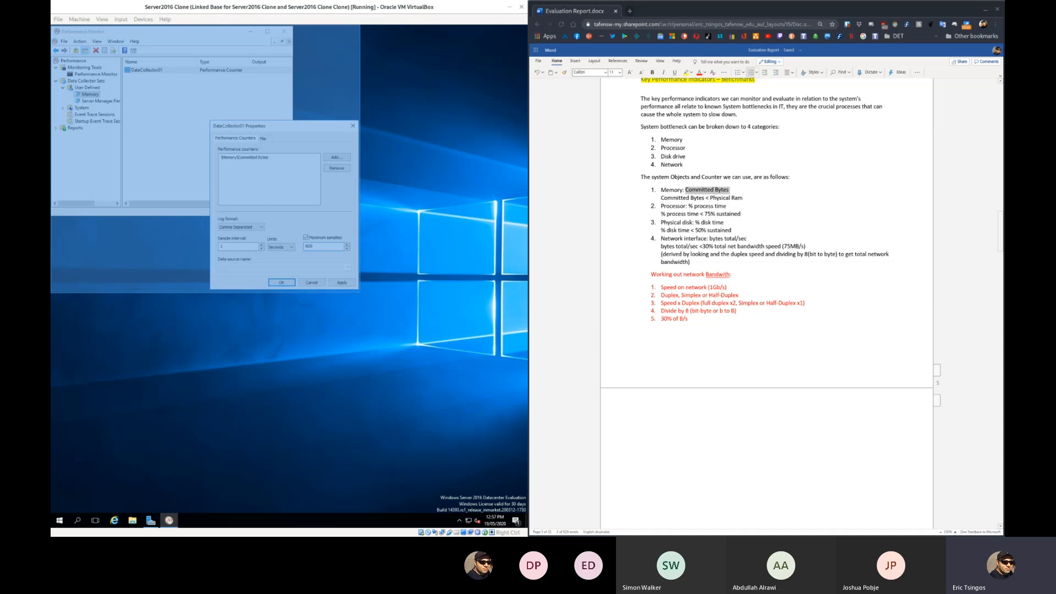
left_click_drag(360, 292, 362, 294)
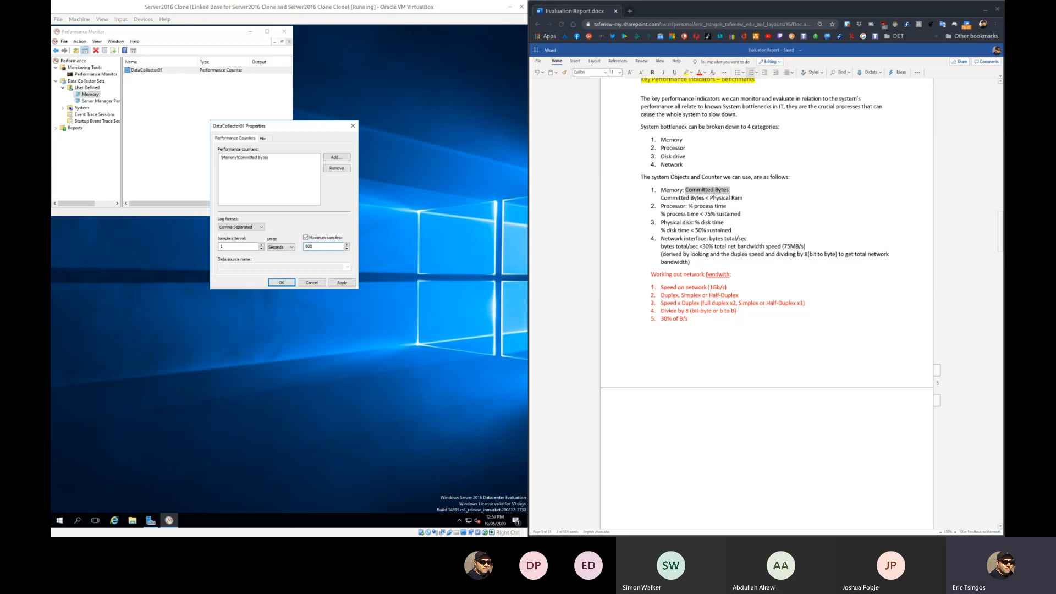
scroll(766, 302, "down", 10)
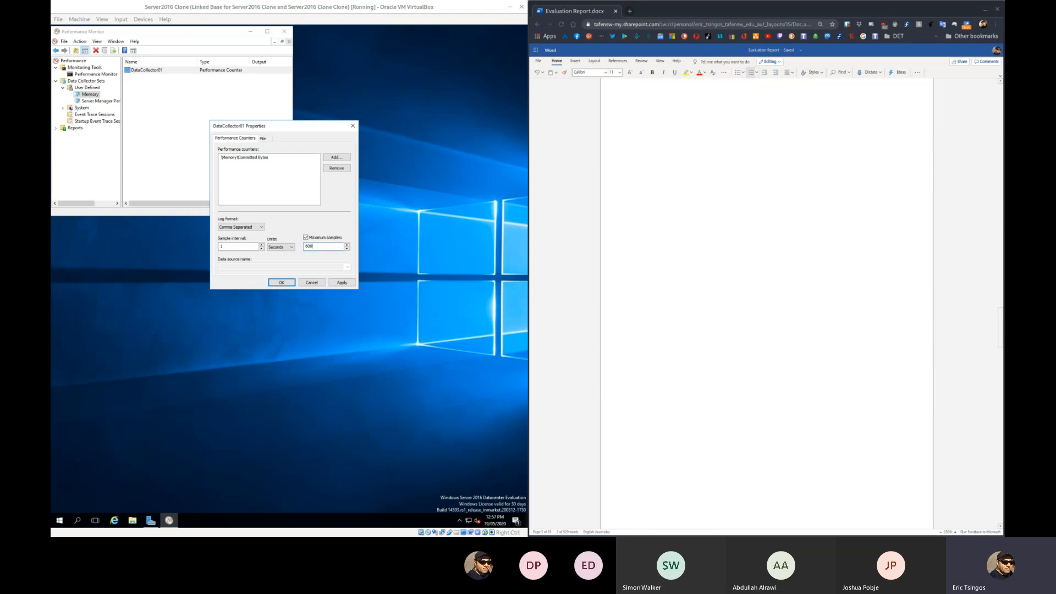
scroll(766, 302, "down", 5)
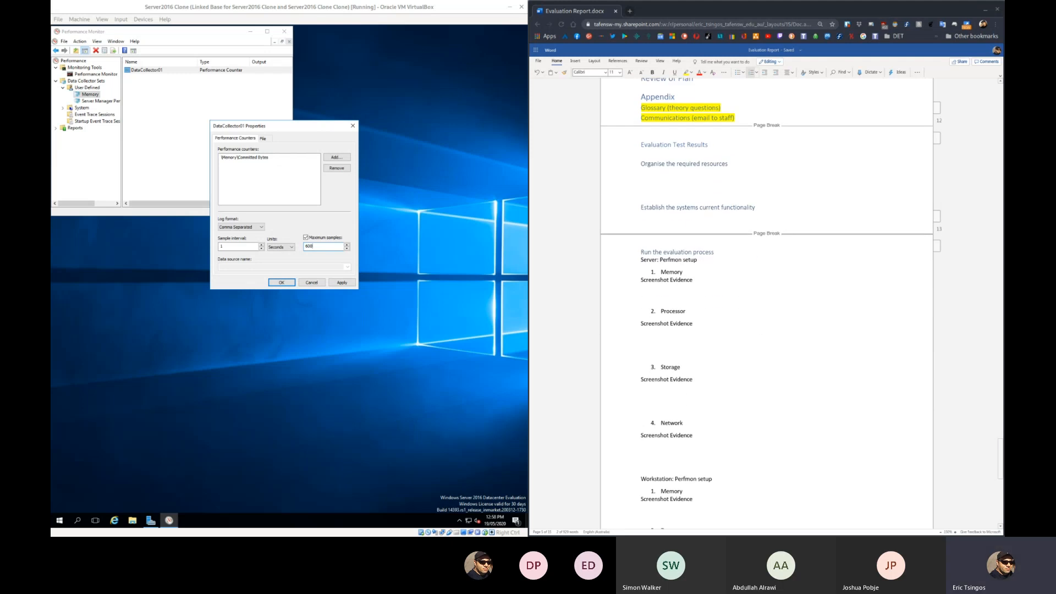
left_click(642, 288)
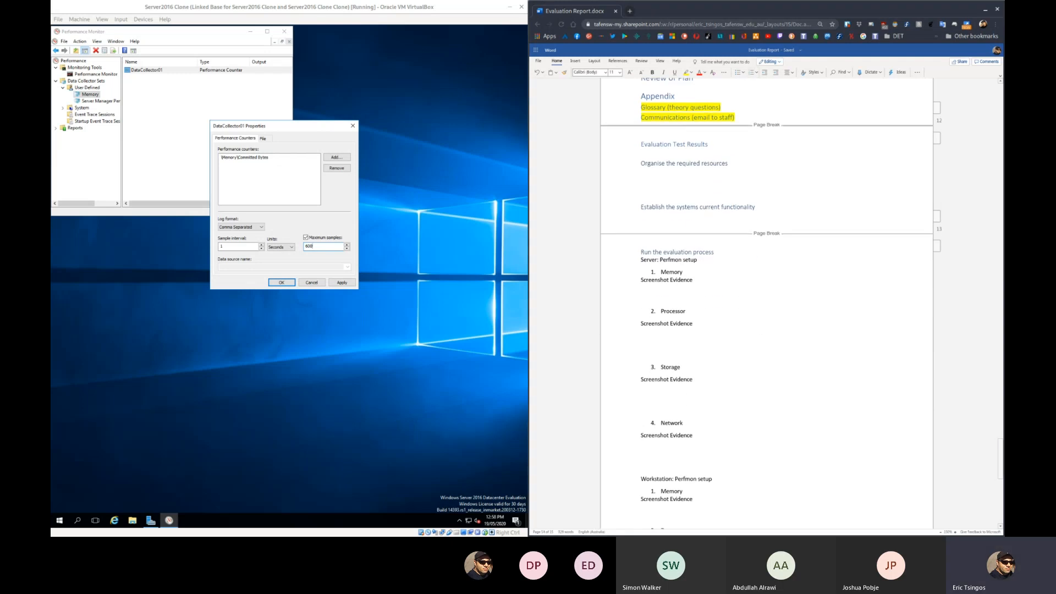
key("ctrl+v")
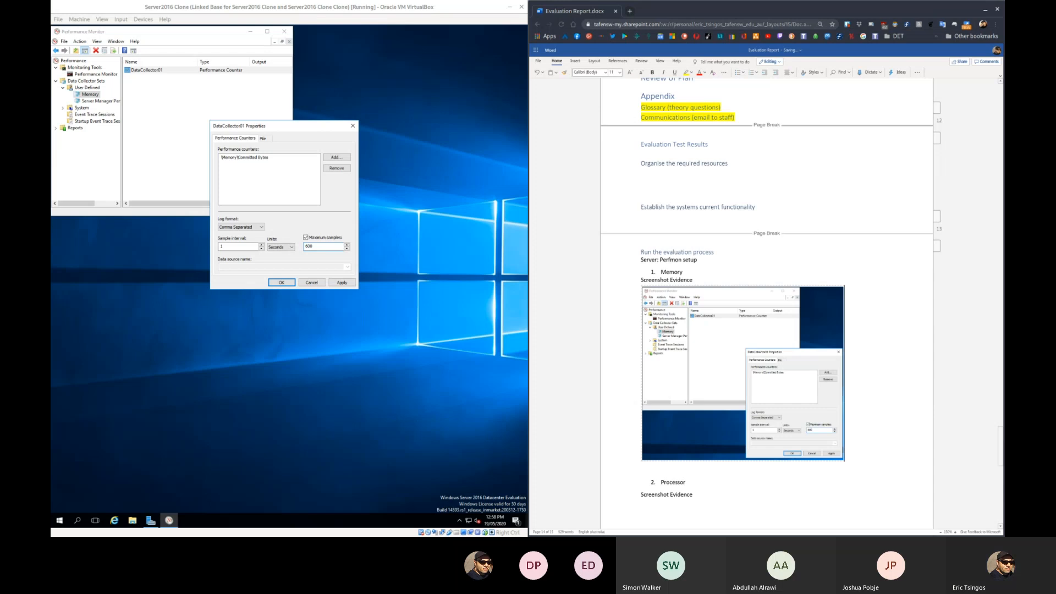
Apply and confirm the changed properties of the Memory set's DataCollector01.
scroll(770, 304, "down", 1)
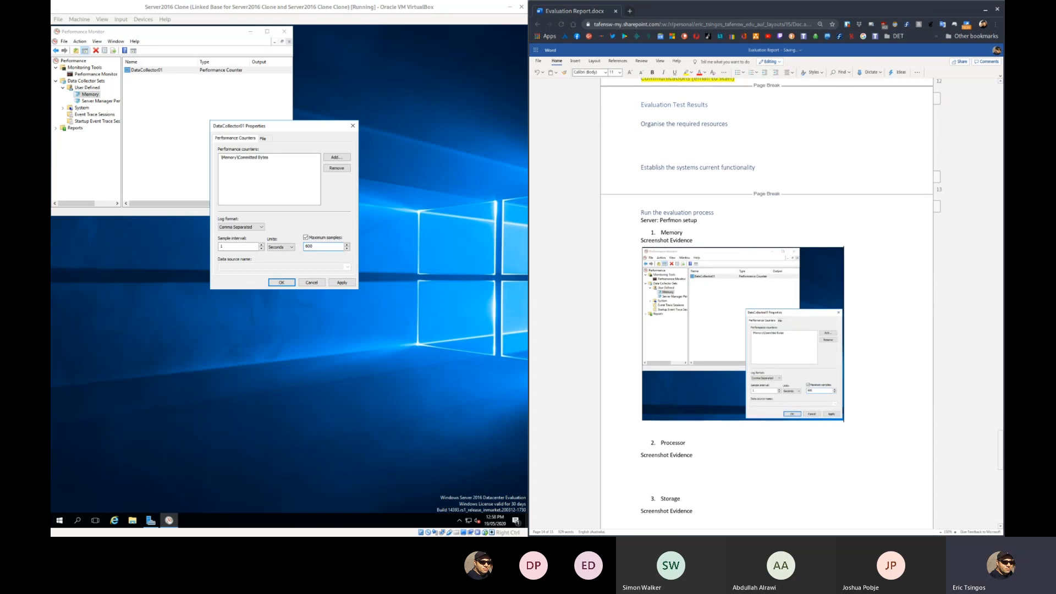
scroll(771, 297, "down", 1)
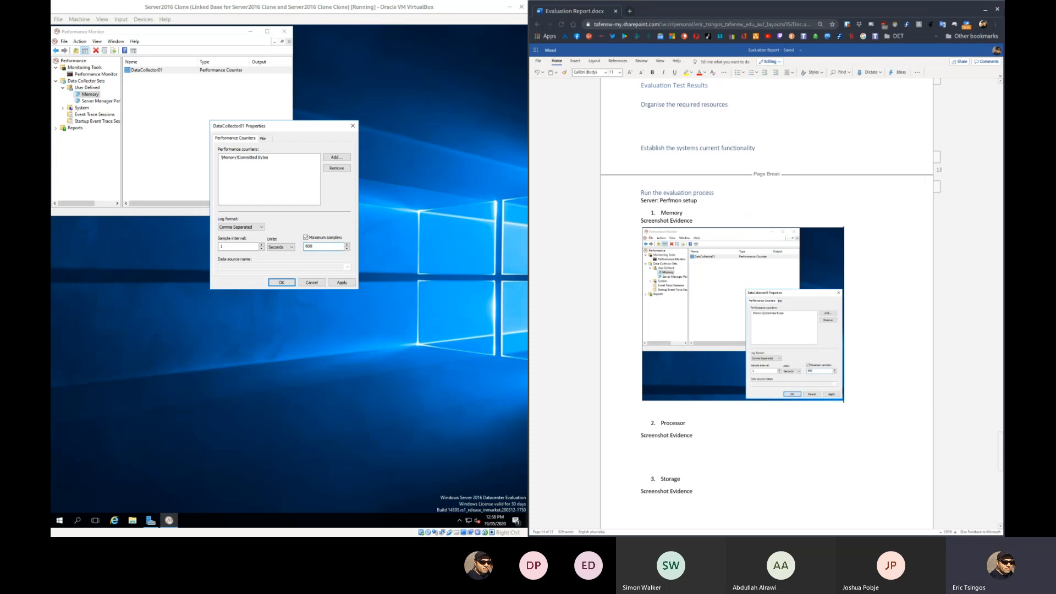
left_click(342, 282)
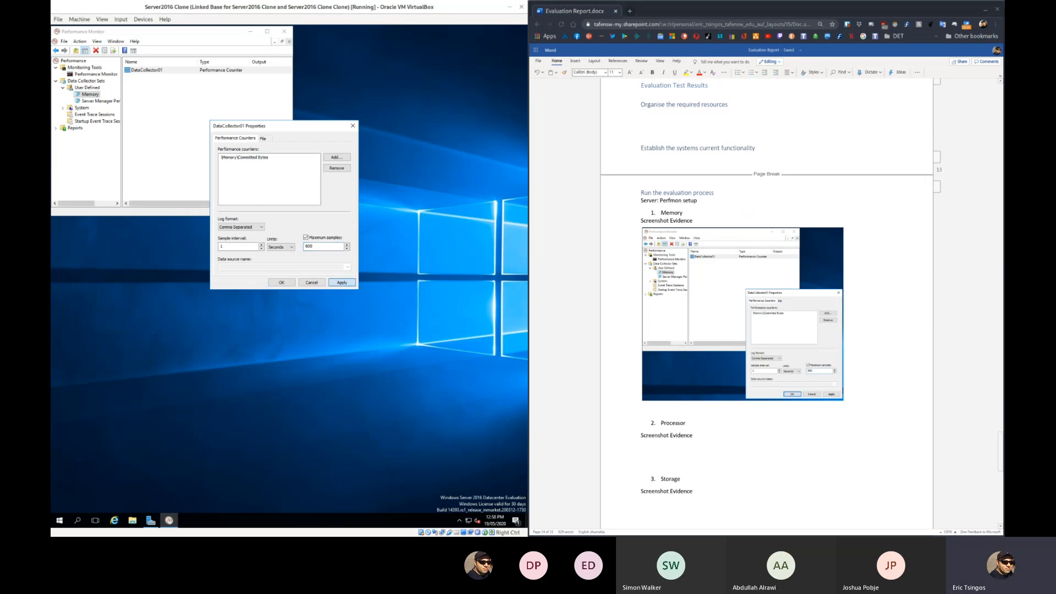
key("Return")
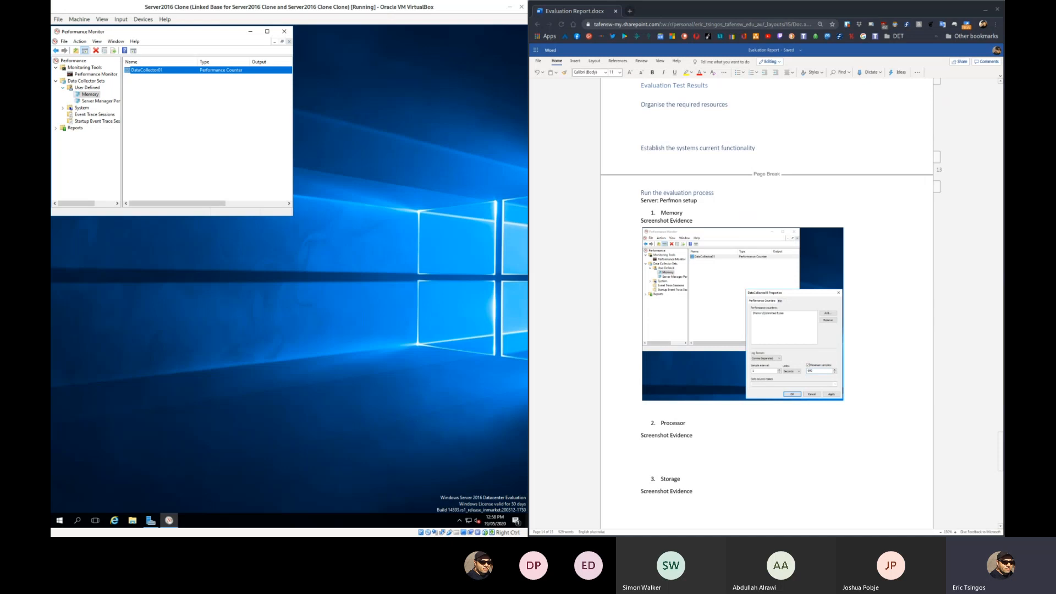
Start the Memory data collector set under User Defined.
left_click(86, 87)
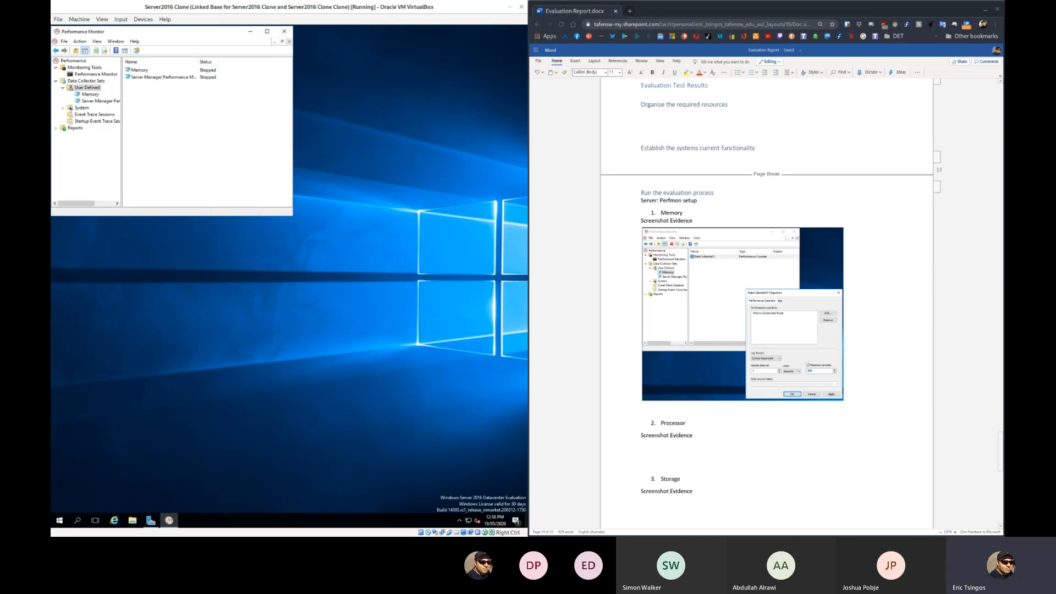
left_click(90, 94)
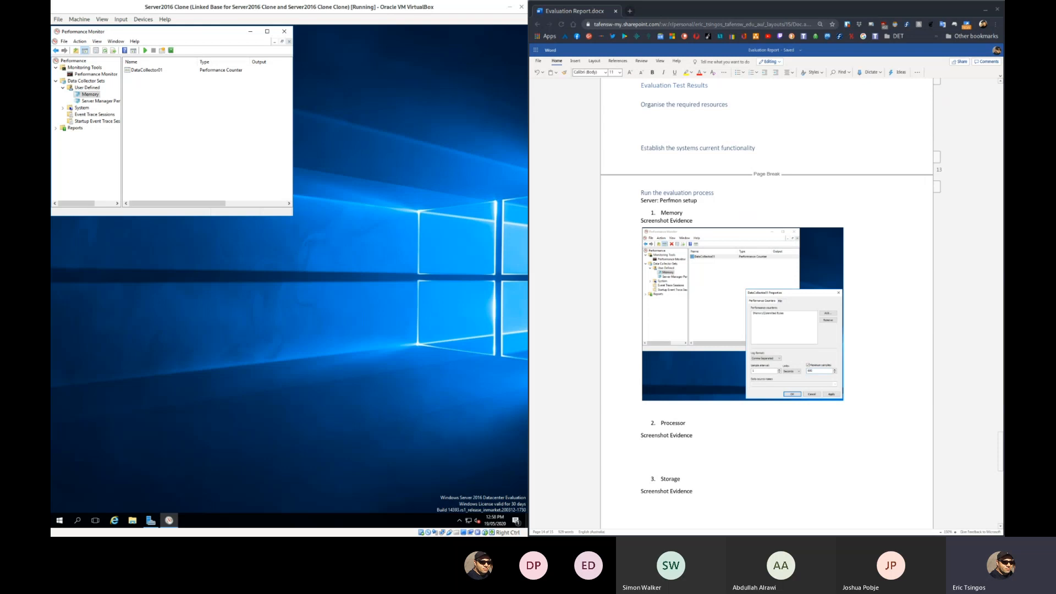
right_click(90, 94)
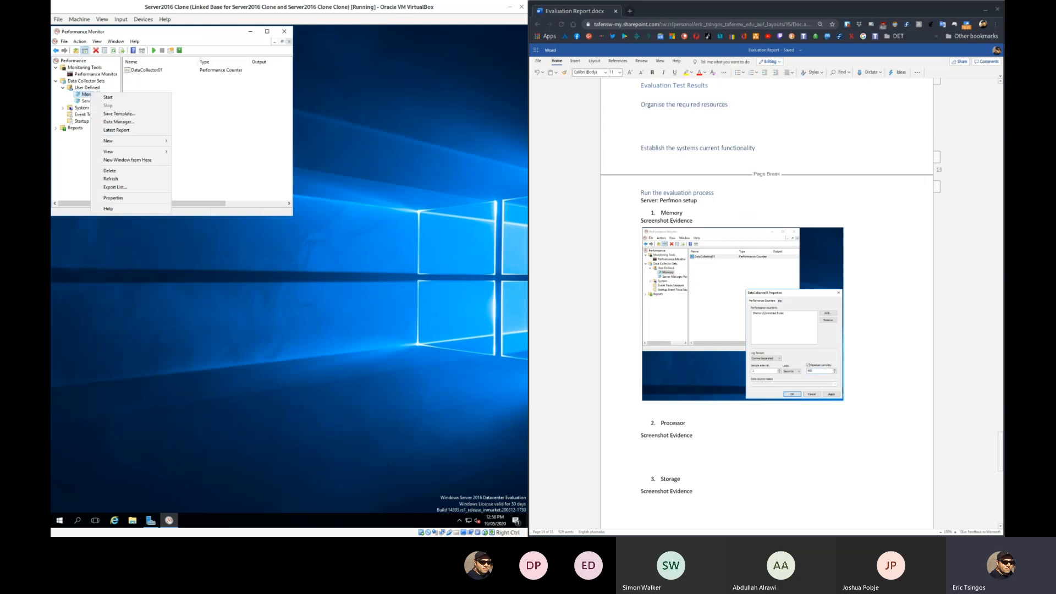
key("Escape")
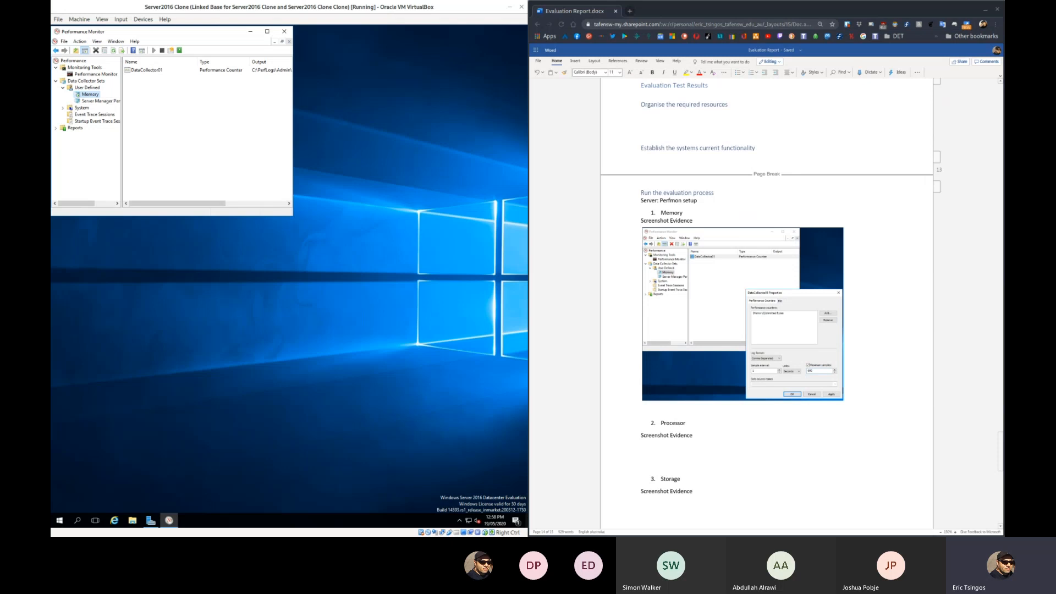
Replace the Memory screenshot in the report with a new capture of Performance Monitor and the DataCollector01 properties, and close the properties.
double_click(146, 70)
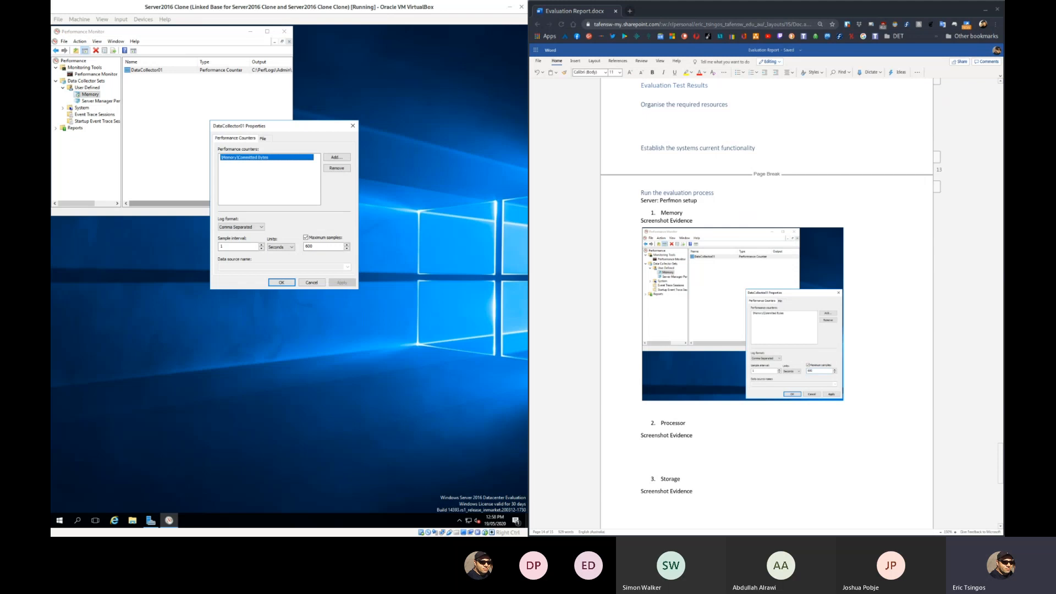
left_click_drag(51, 26, 364, 291)
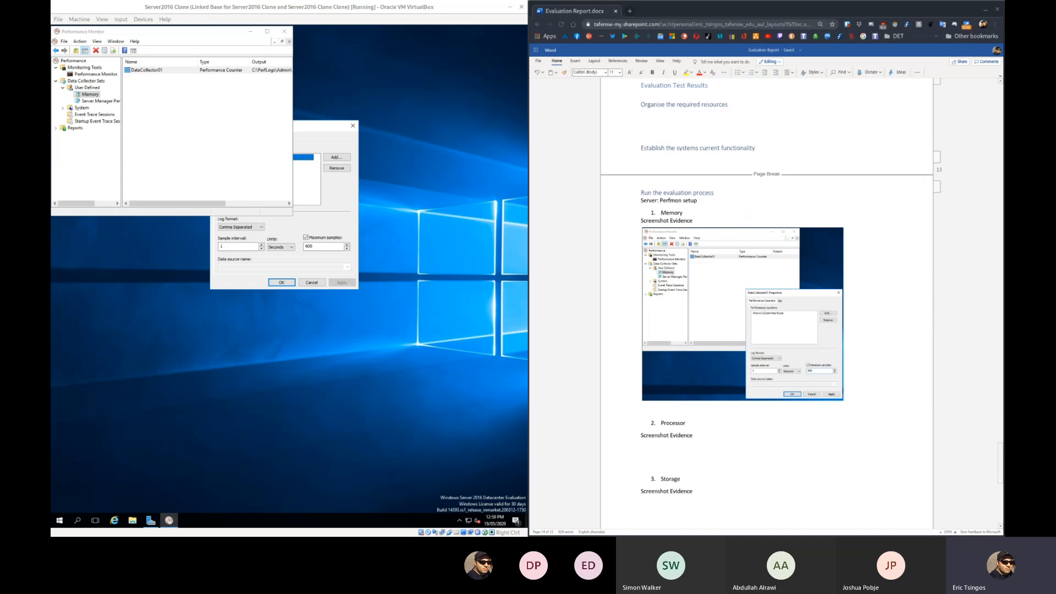
left_click(742, 314)
key("Delete")
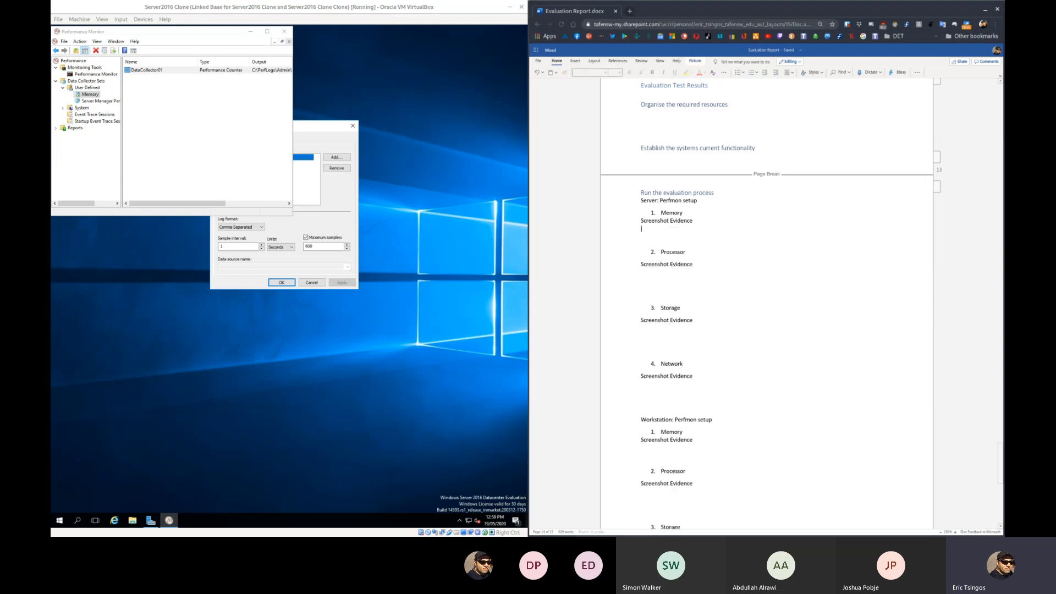
key("ctrl+v")
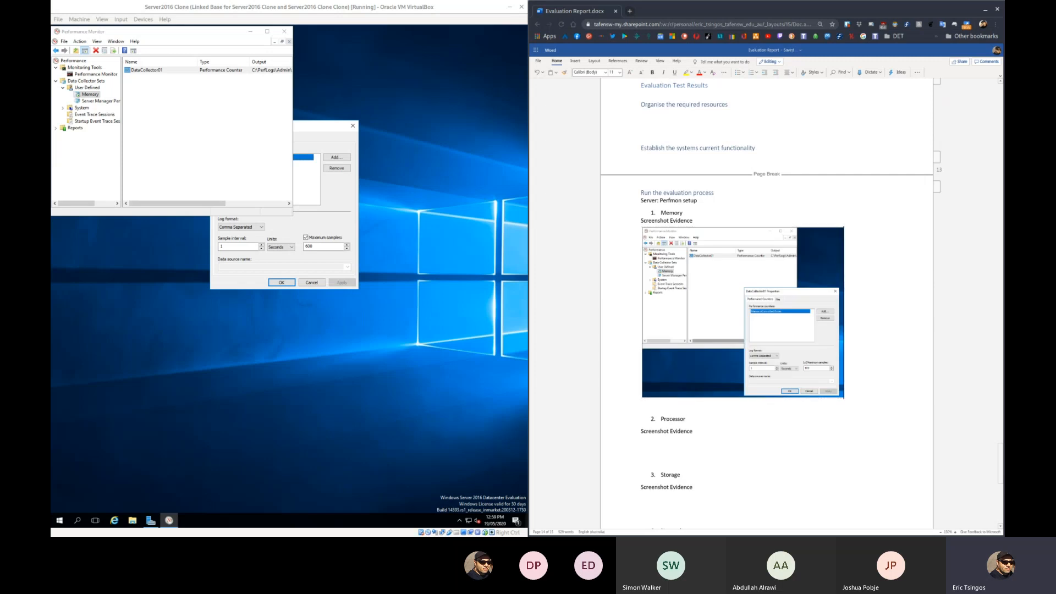
left_click(641, 447)
left_click(281, 282)
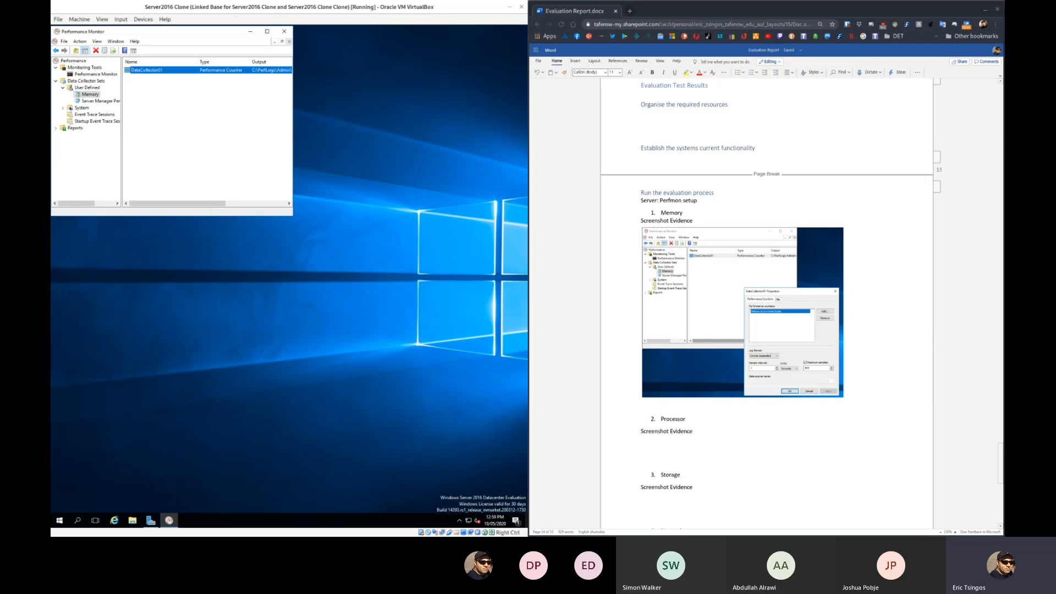
Create a user-defined data collector set named Processor manually, with performance counter data logs.
left_click(86, 81)
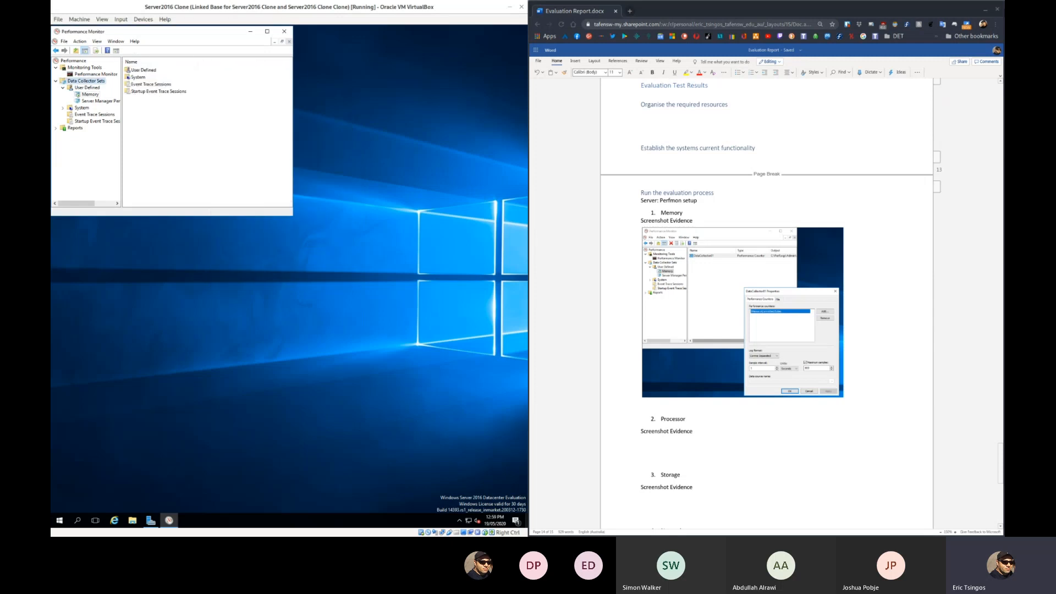
left_click(87, 87)
scroll(767, 303, "down", 3)
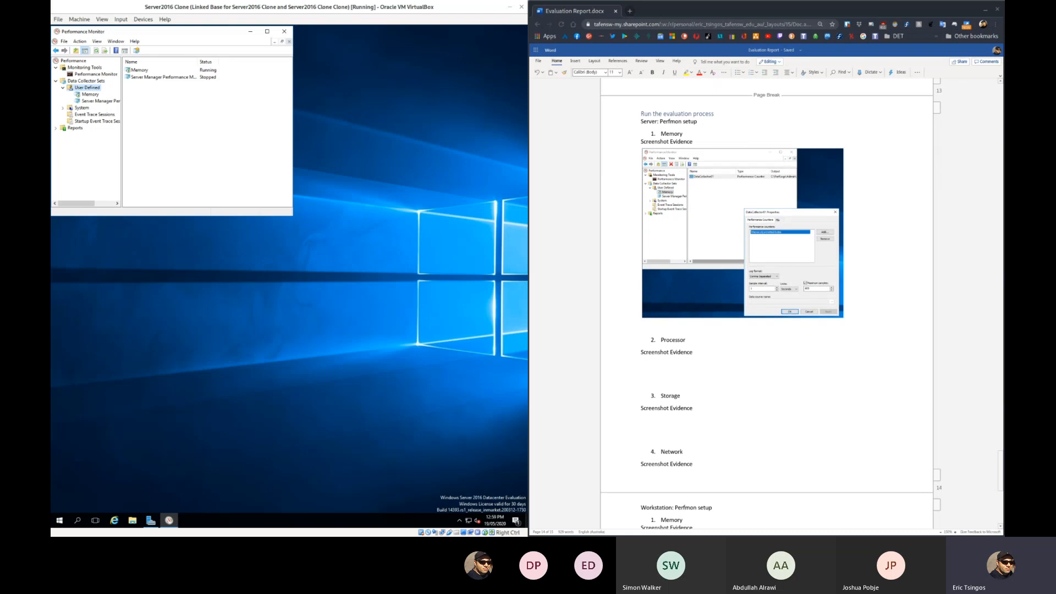
right_click(191, 124)
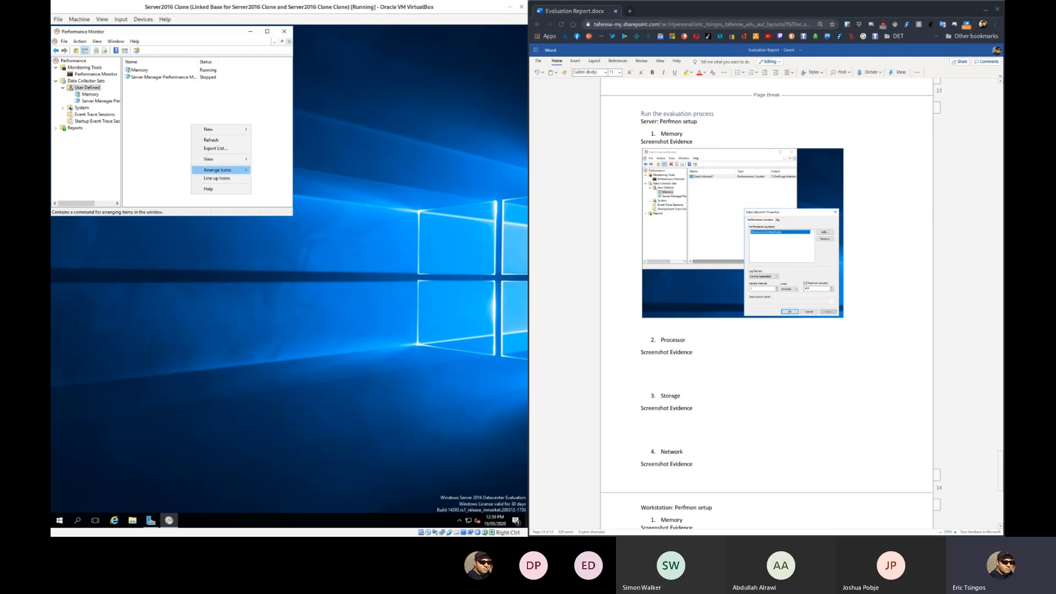
mouse_move(214, 130)
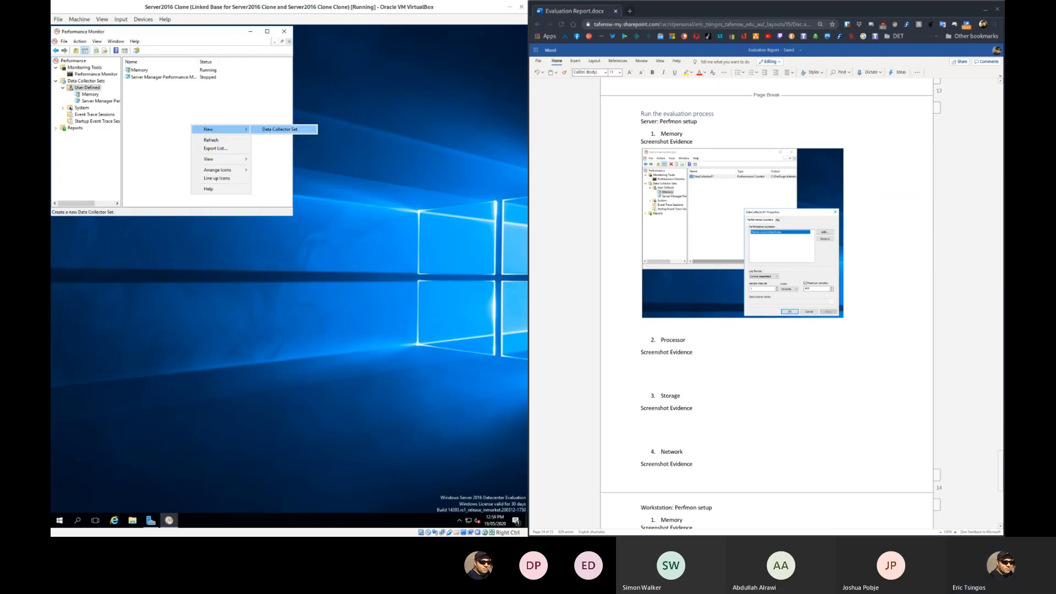
left_click(283, 129)
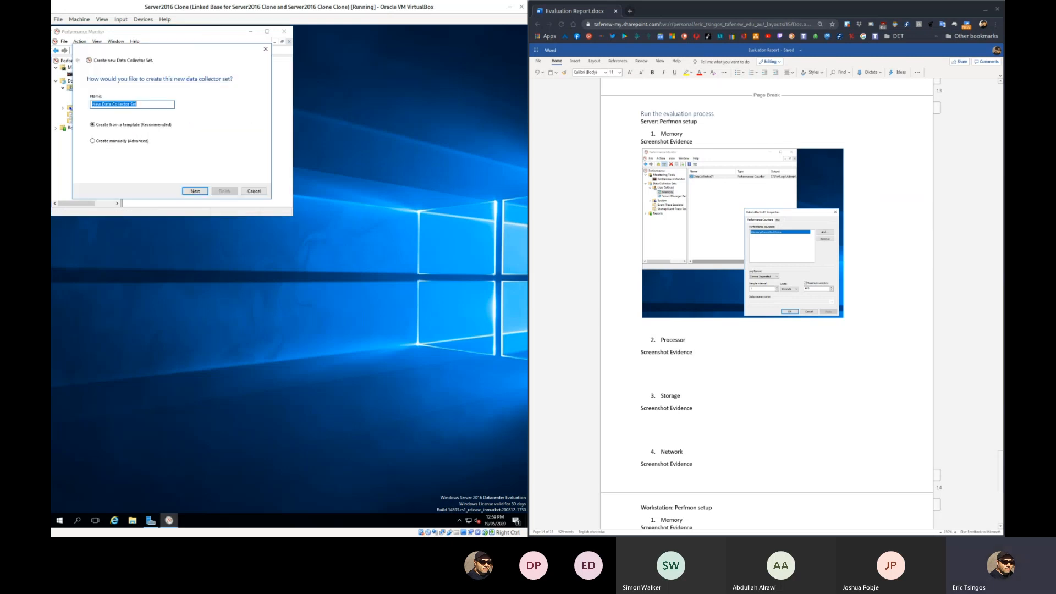
type("Processor")
key("Return")
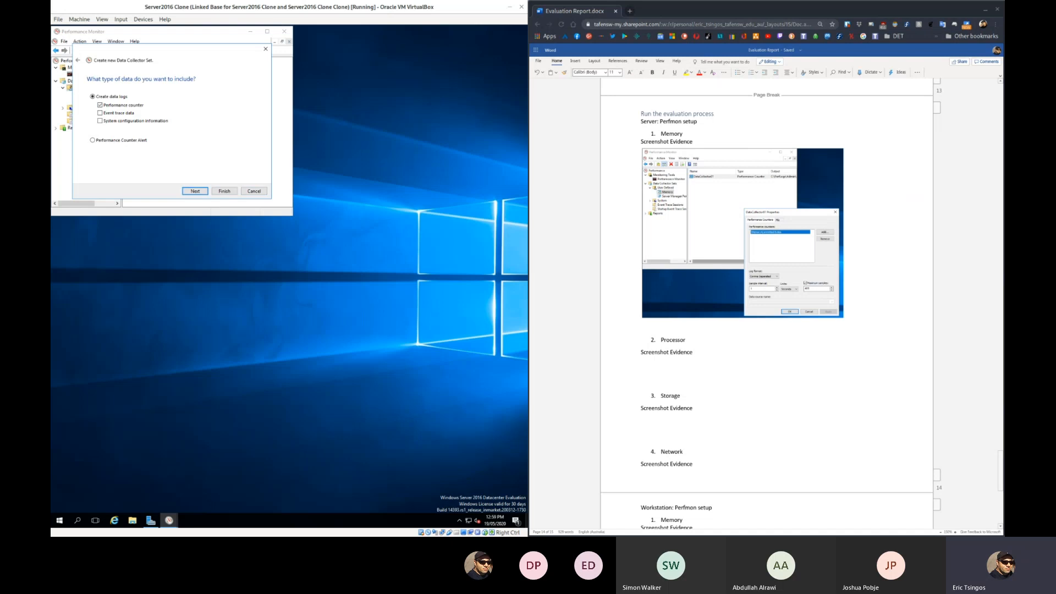
key("Return")
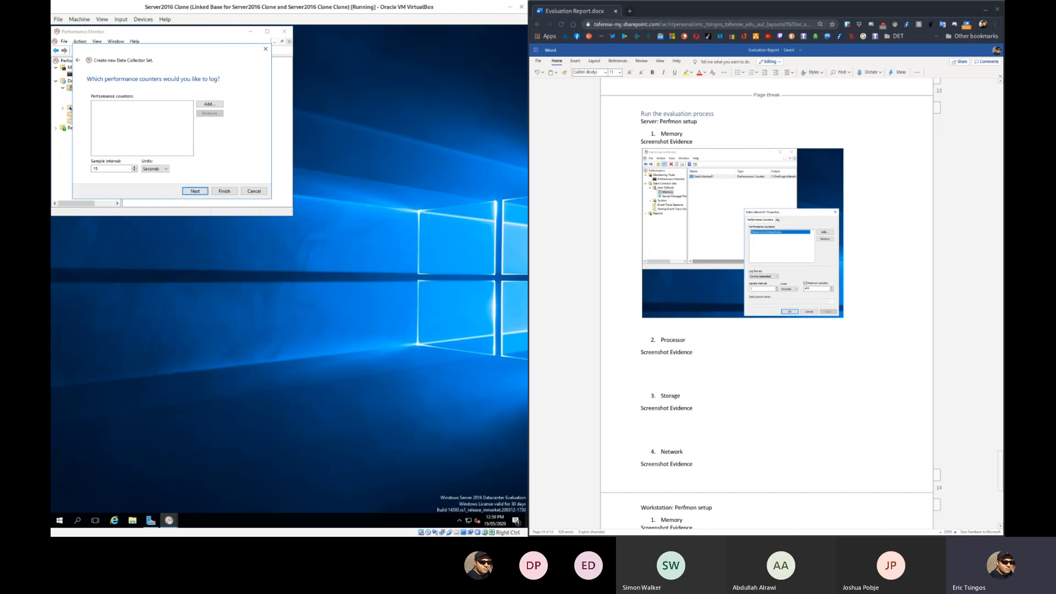
Look up the Processor counter in the report's benchmarks and add only Processor % Processor Time for the _Total instance to the set.
scroll(767, 303, "up", 10)
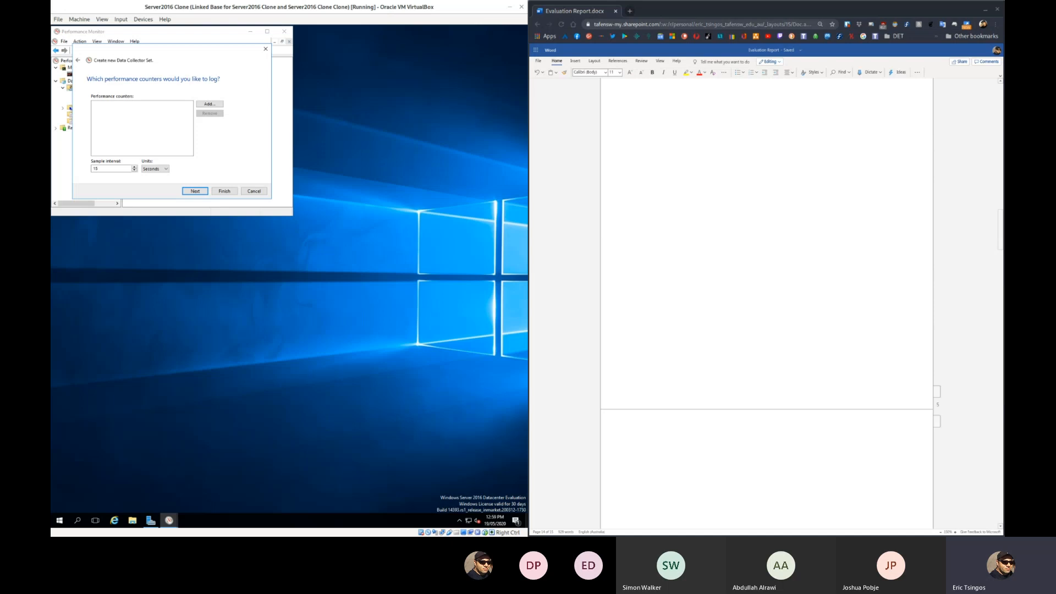
scroll(766, 302, "up", 3)
scroll(766, 303, "down", 4)
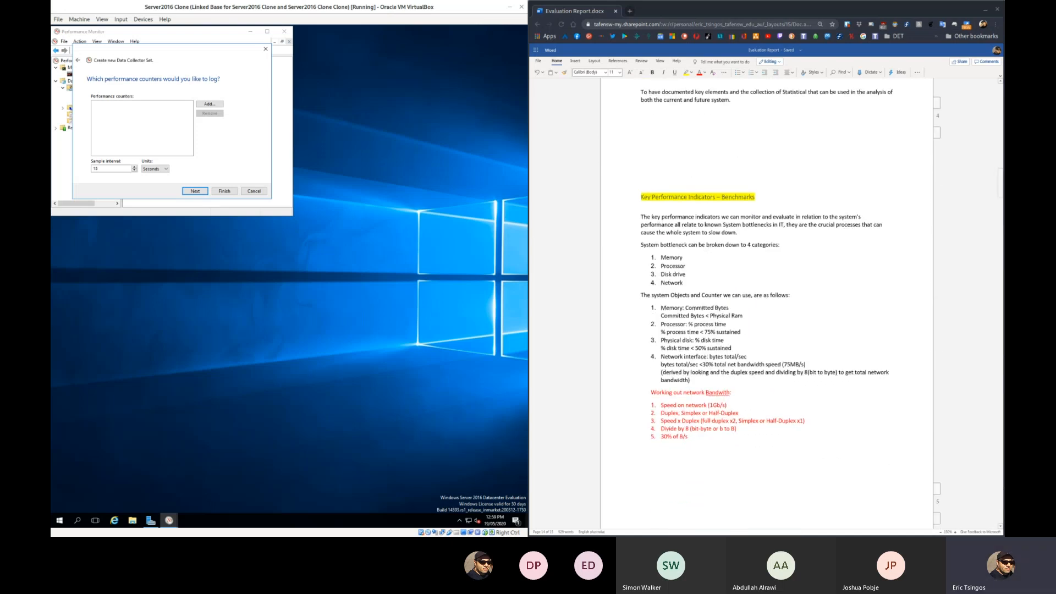
left_click_drag(660, 324, 727, 324)
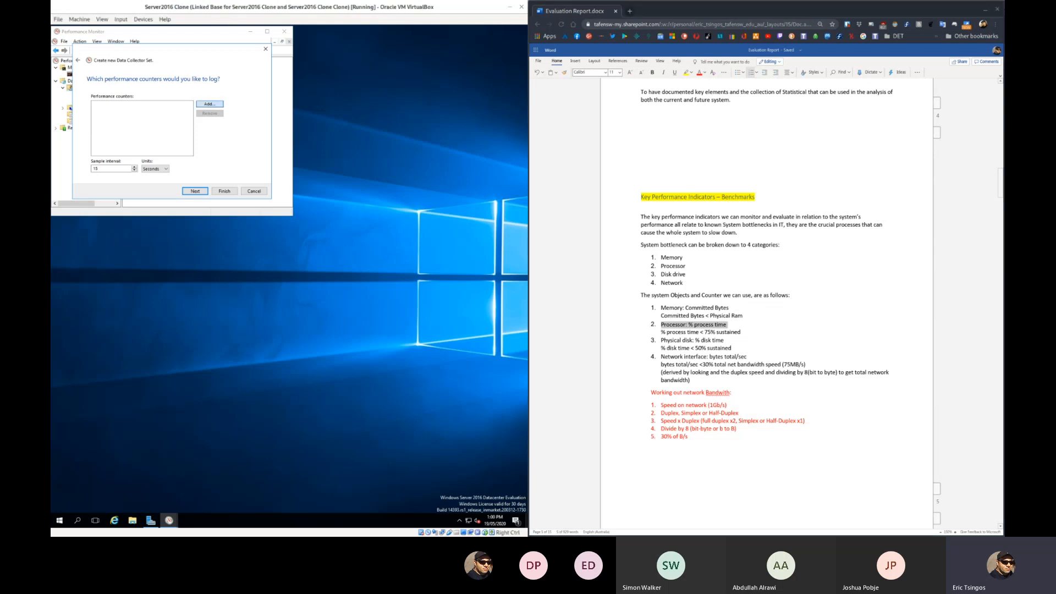
left_click(210, 104)
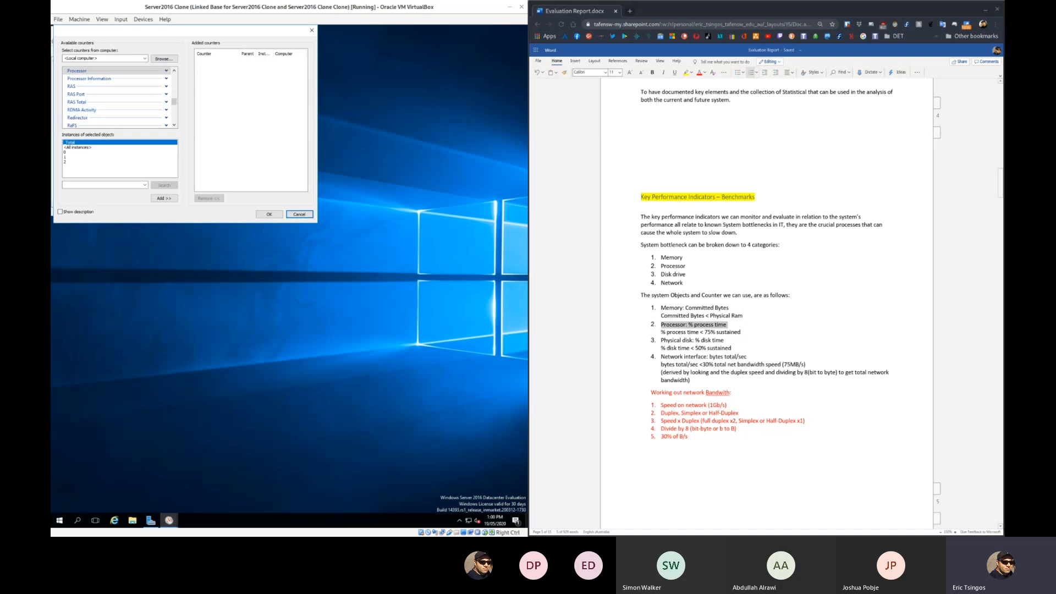
left_click(166, 71)
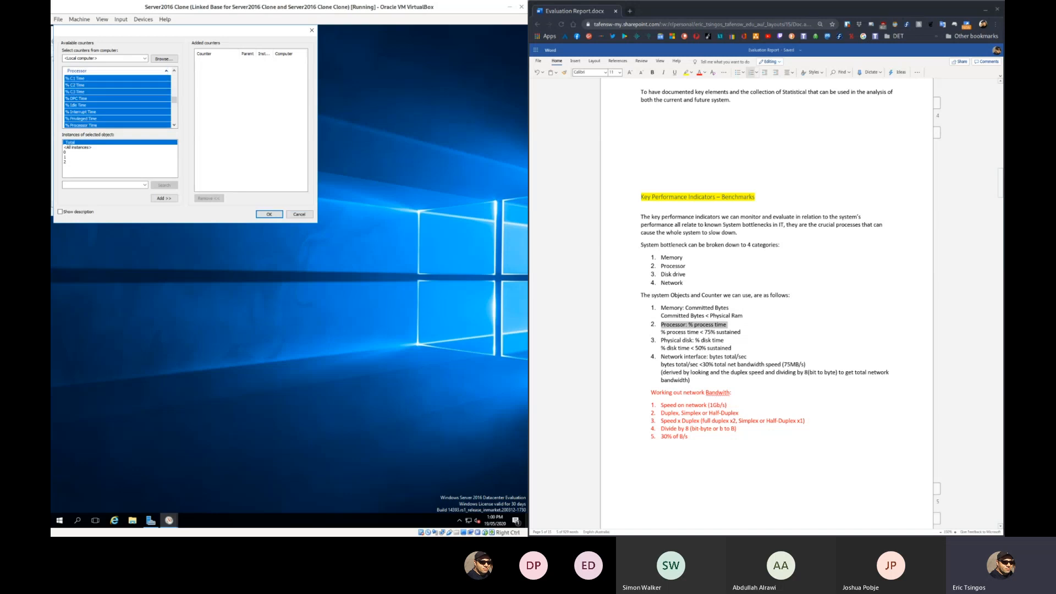
scroll(118, 98, "down", 1)
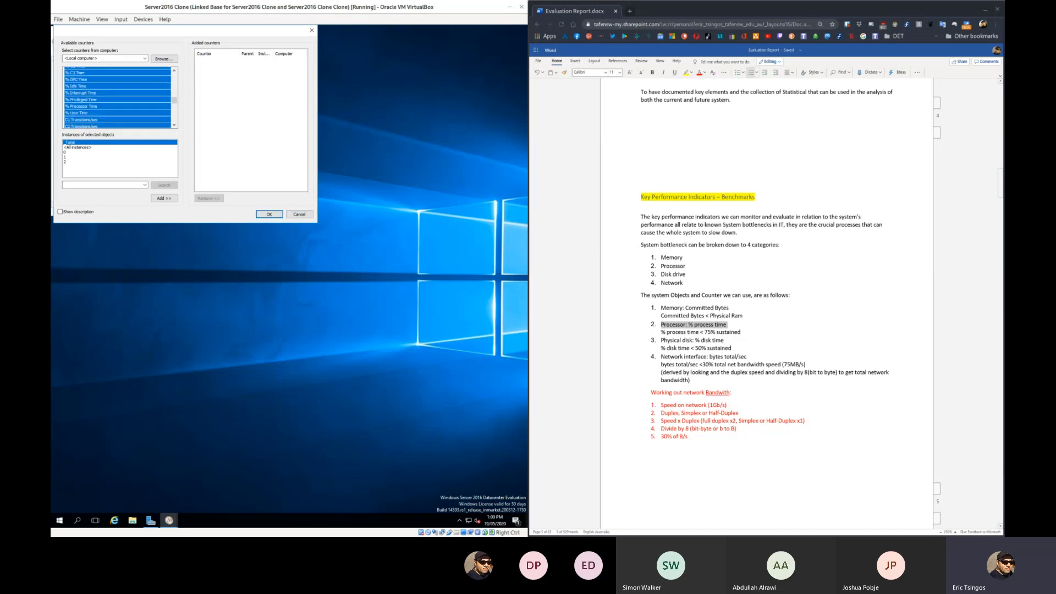
left_click(82, 100)
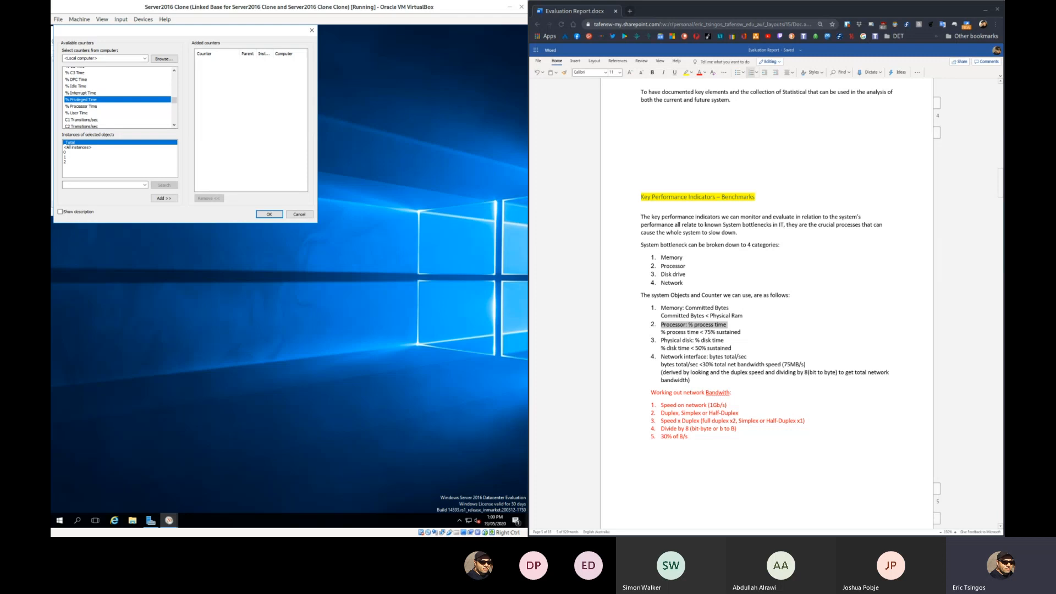
left_click(83, 106)
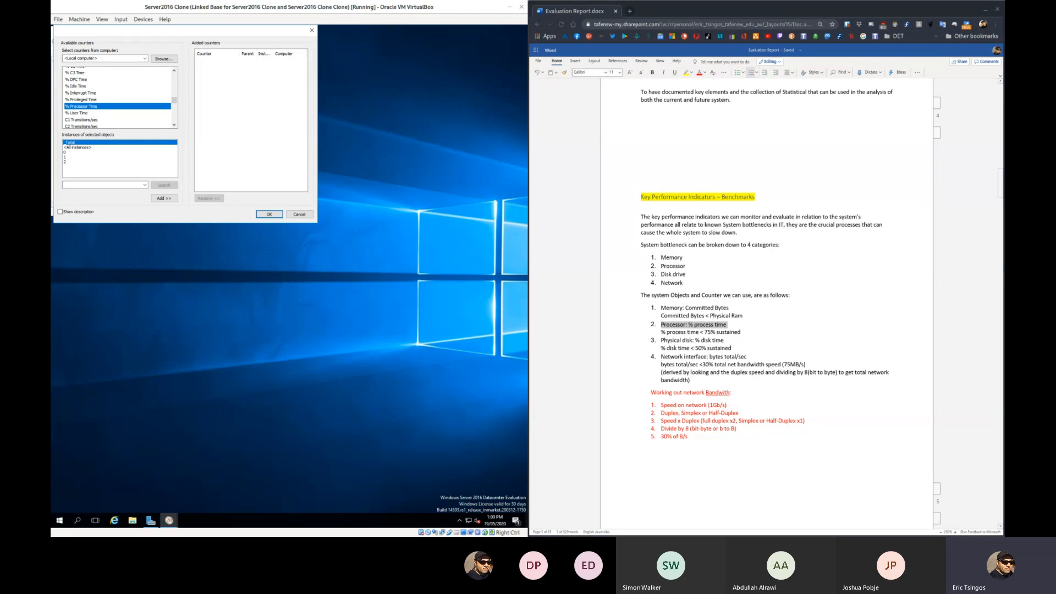
left_click(164, 198)
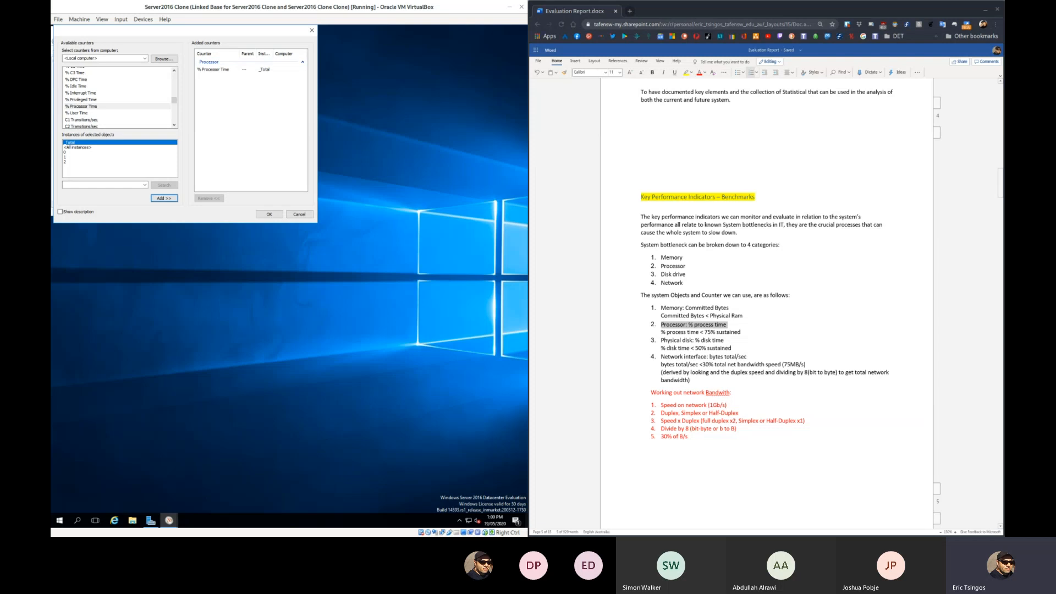
left_click(269, 214)
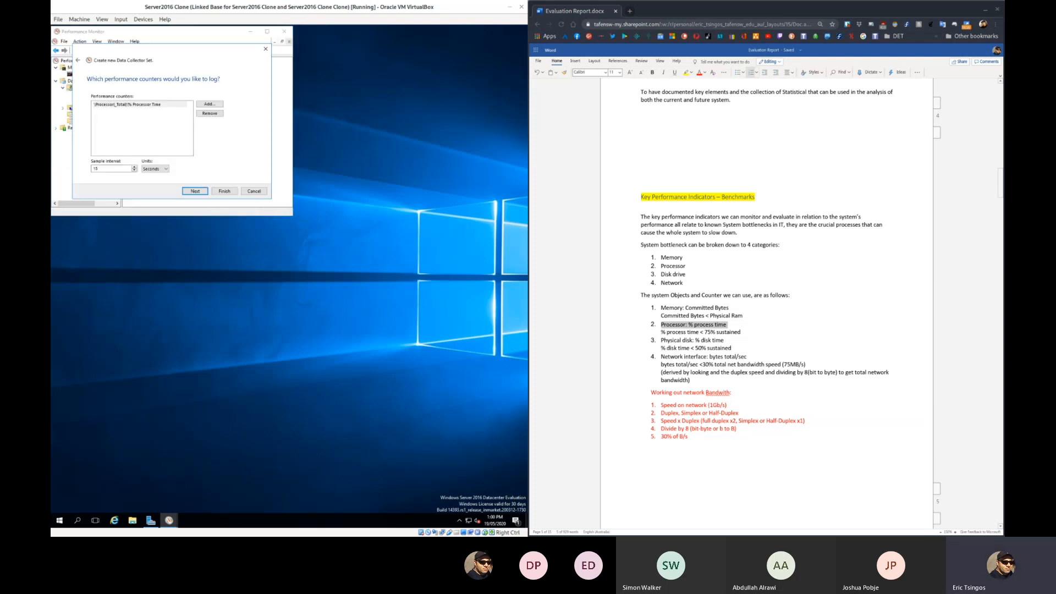
Set the sample interval to 1 second, keep the default root directory and finish the Processor set with Save and close.
double_click(95, 168)
type("1")
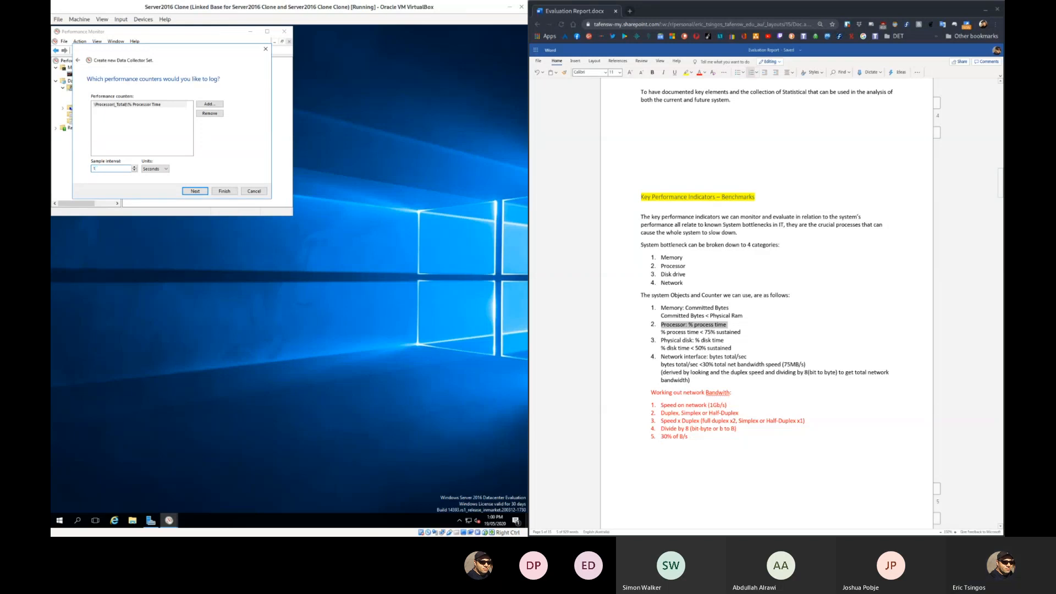
key("Return")
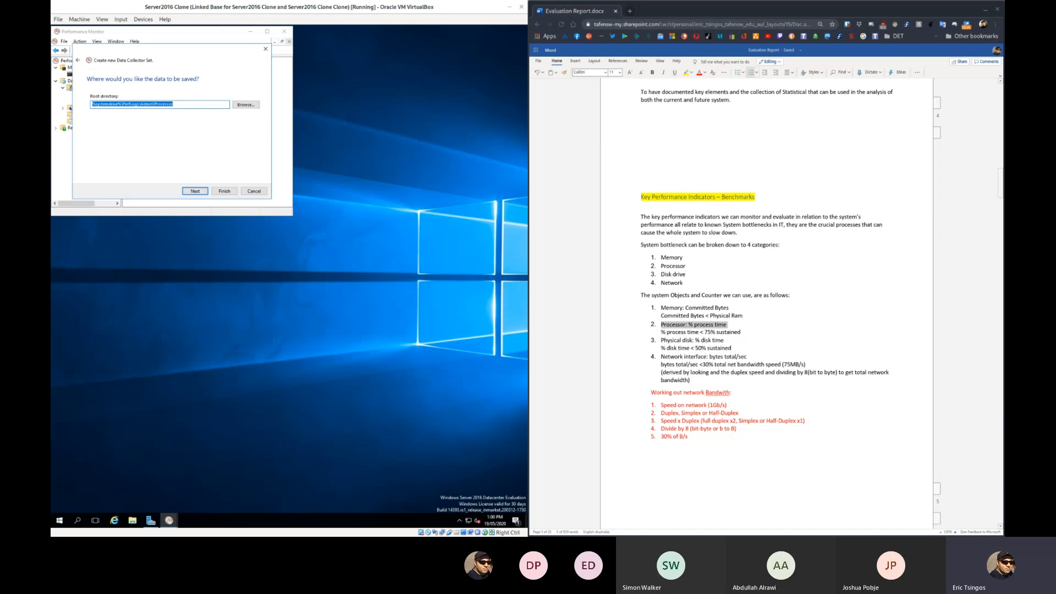
left_click(122, 104)
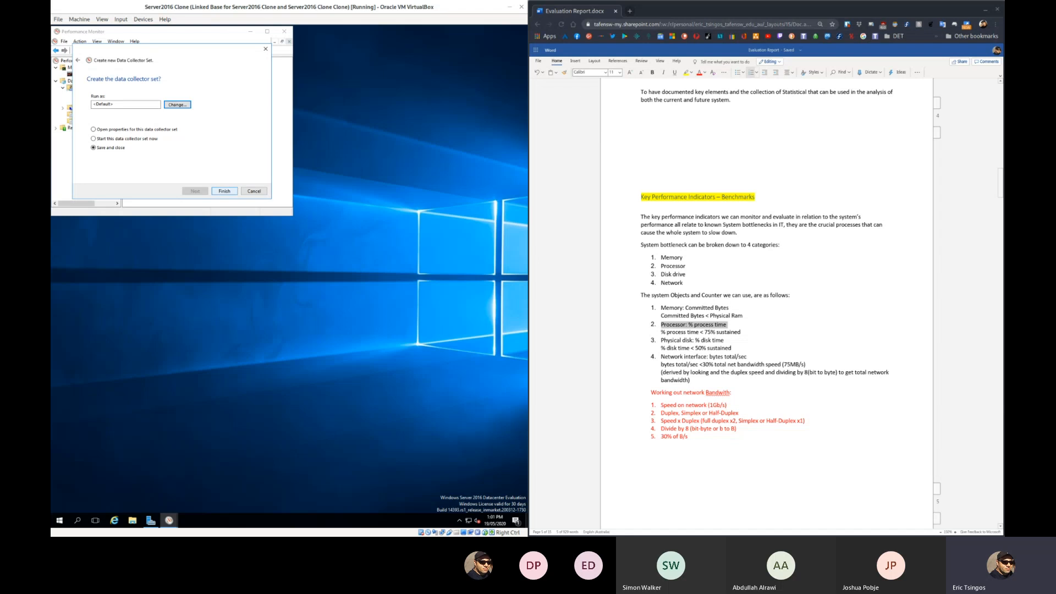
left_click(224, 191)
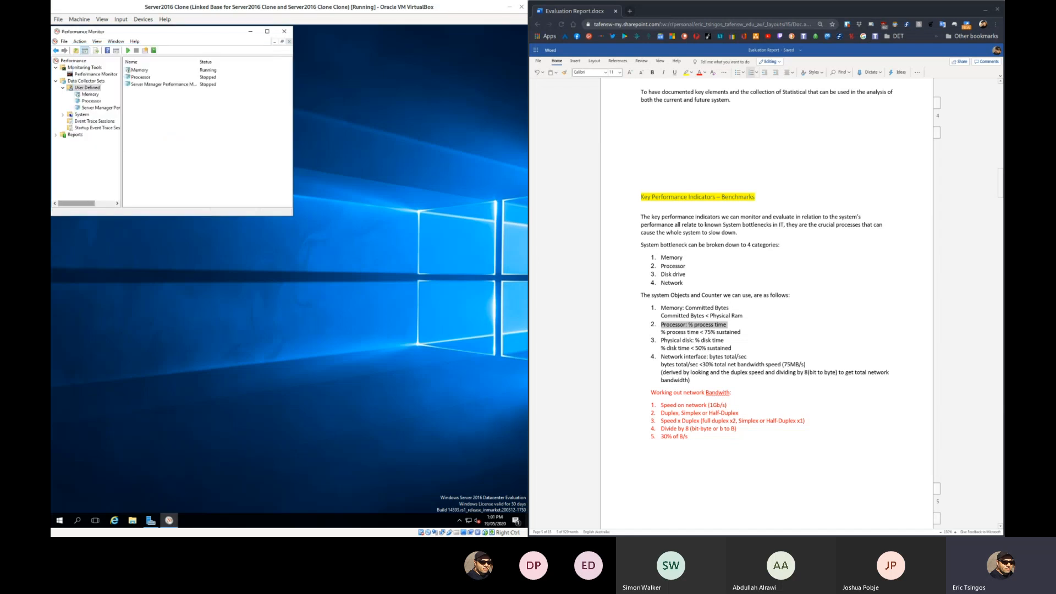
left_click(91, 101)
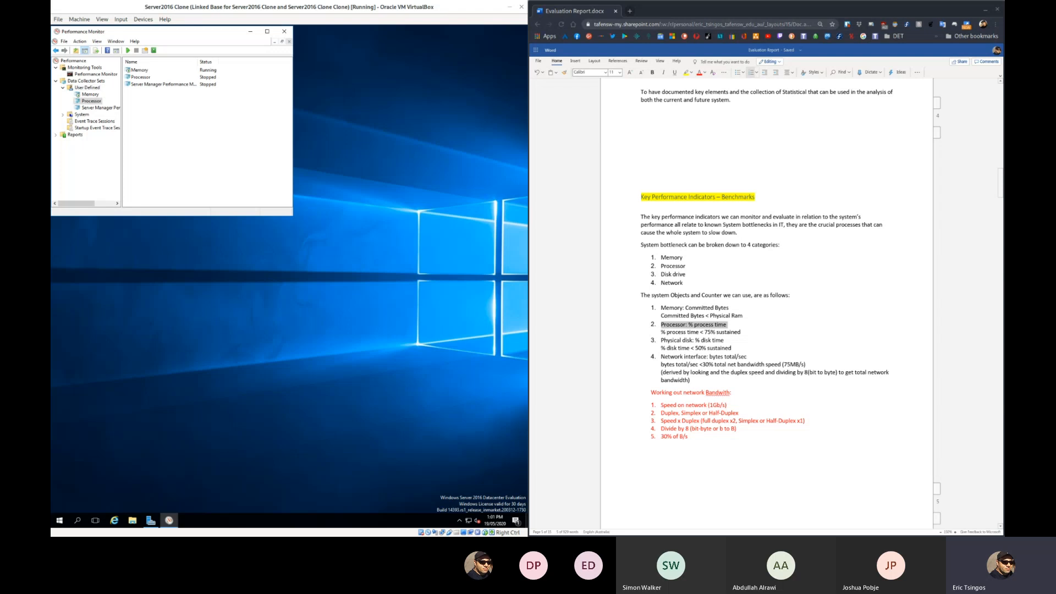
right_click(90, 101)
left_click(106, 107)
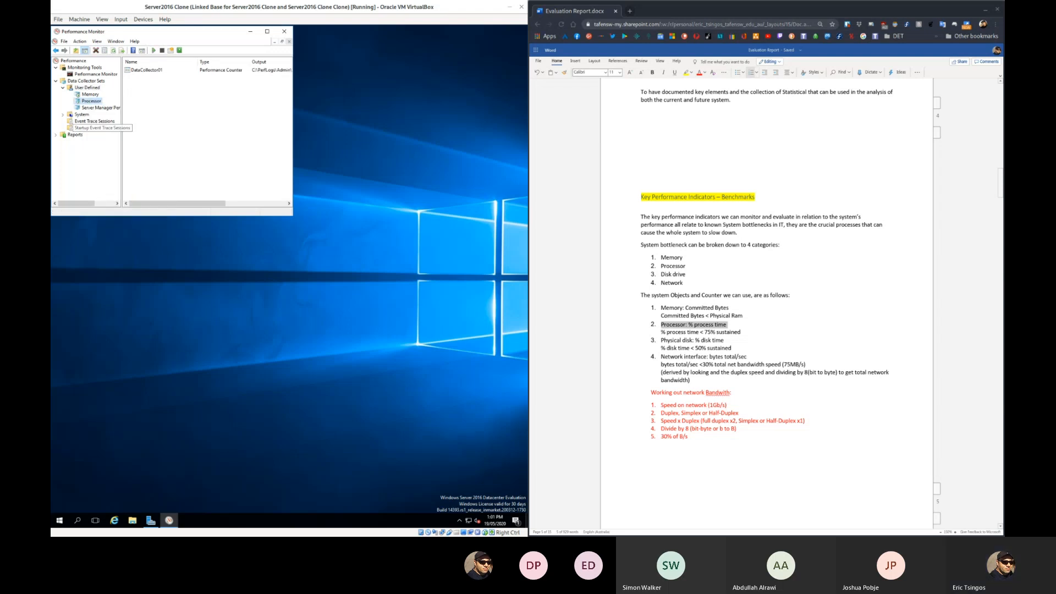
double_click(147, 71)
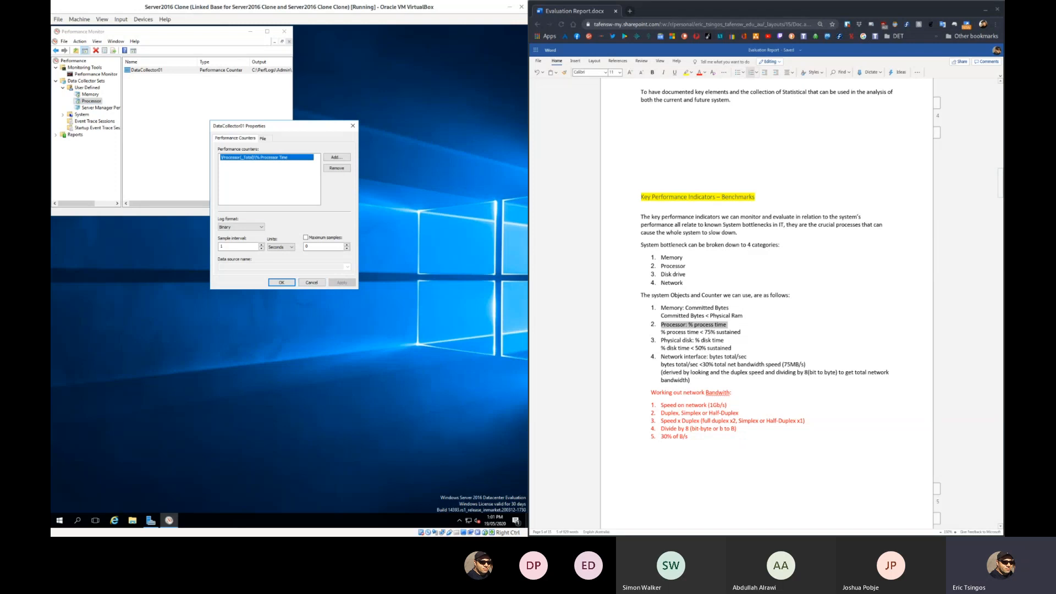
left_click(311, 282)
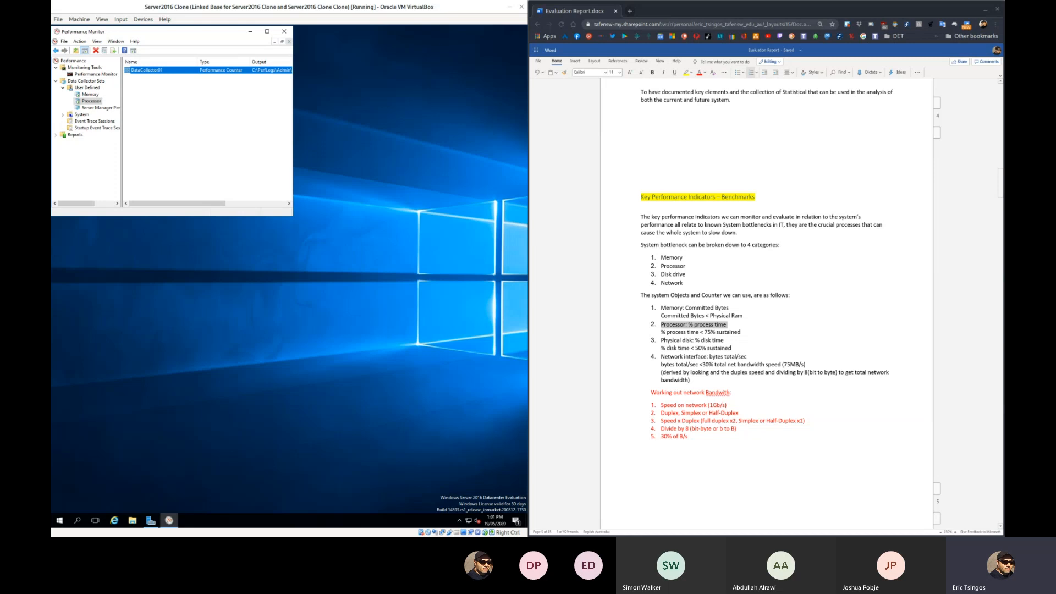
right_click(82, 100)
left_click(91, 113)
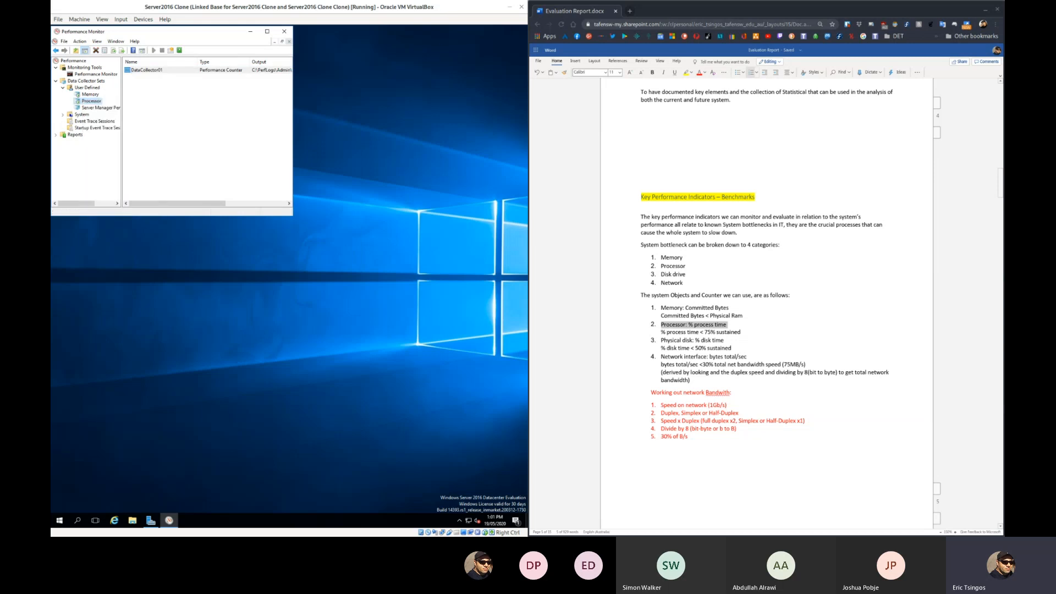
Set the Processor set's DataCollector01 to Comma Separated log format with a maximum of 600 samples, and start the set.
double_click(147, 70)
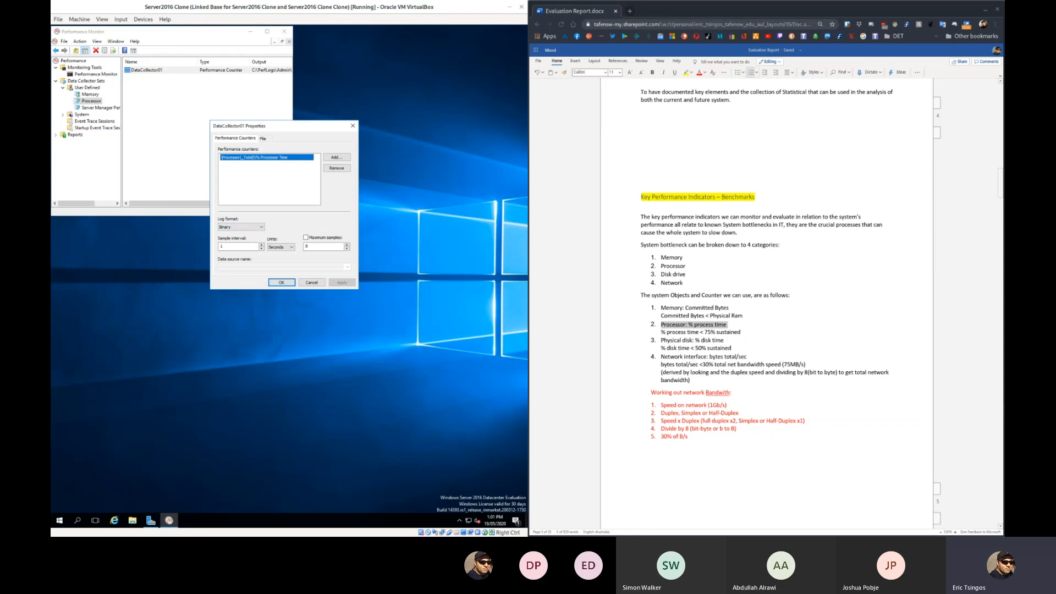
left_click(241, 227)
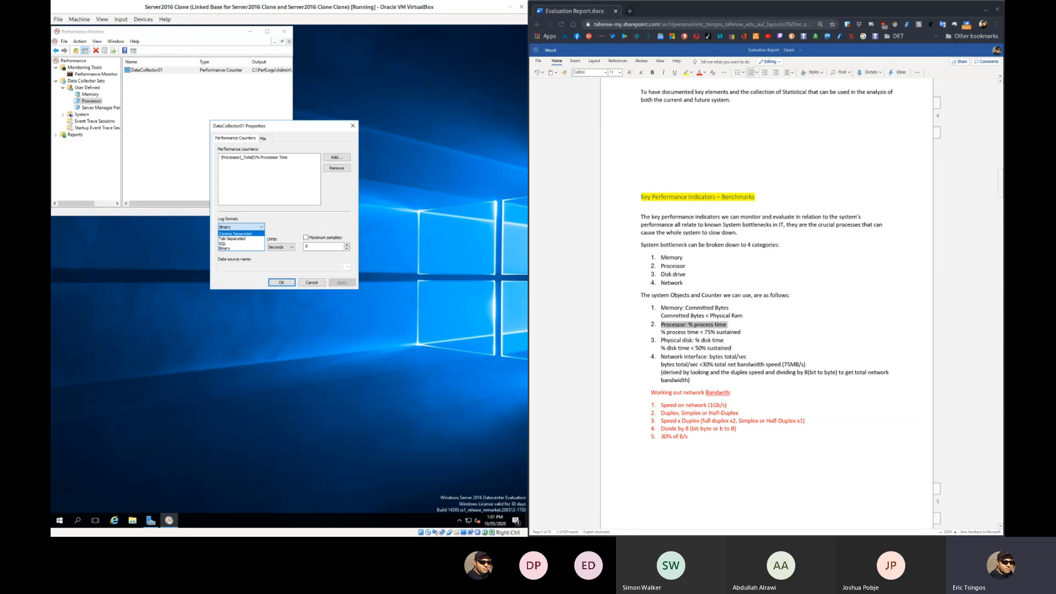
left_click(241, 235)
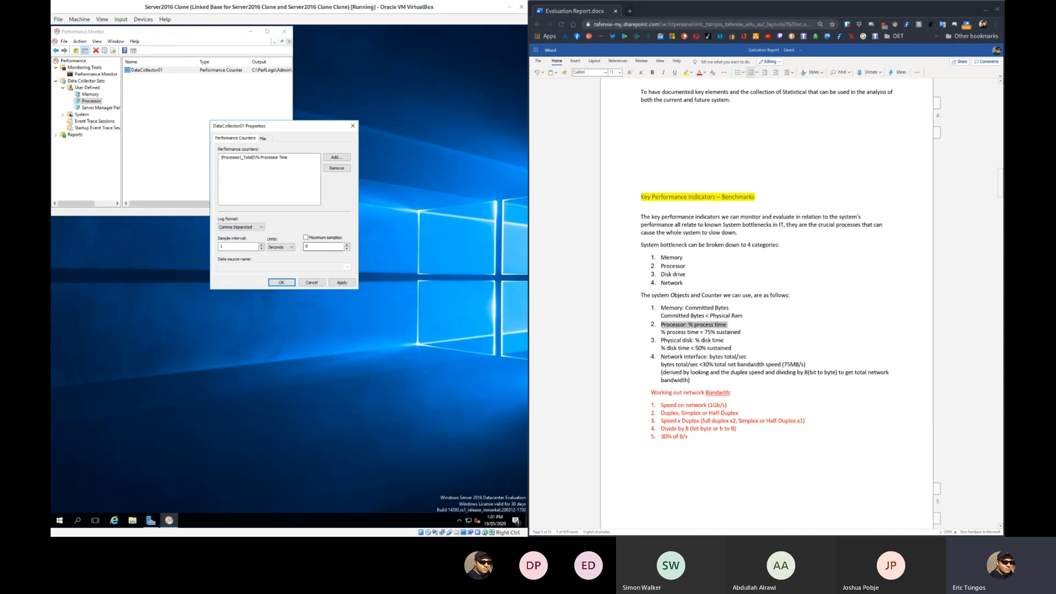
type("600")
left_click(341, 282)
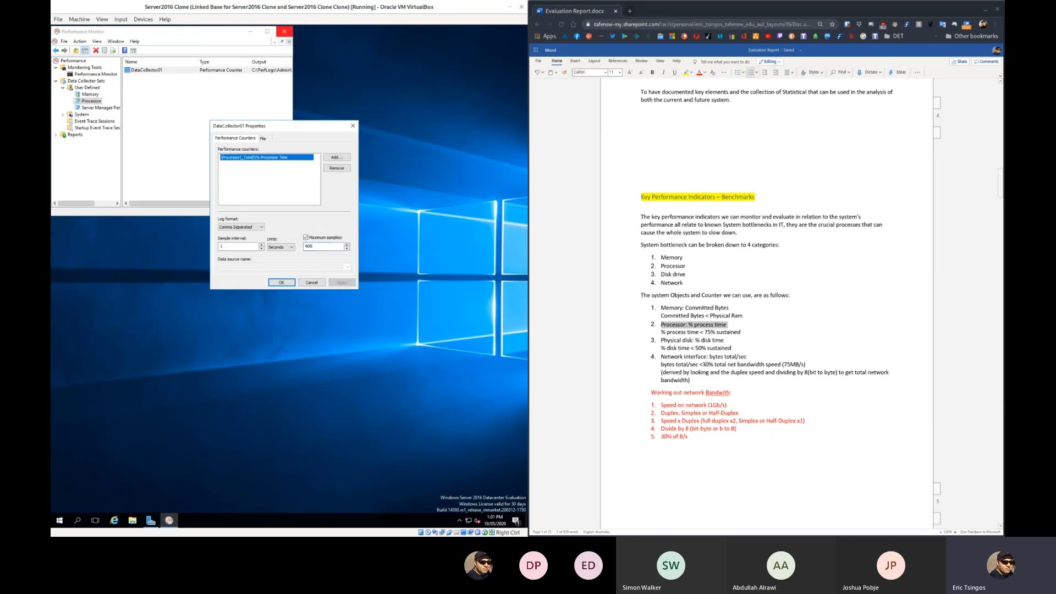
key("Return")
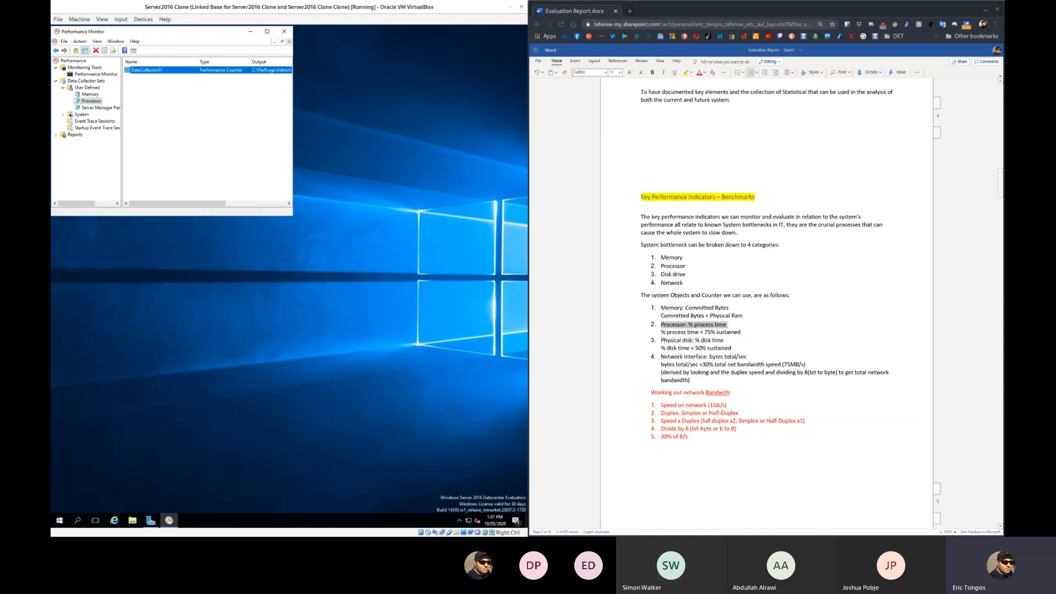
right_click(90, 101)
key("Escape")
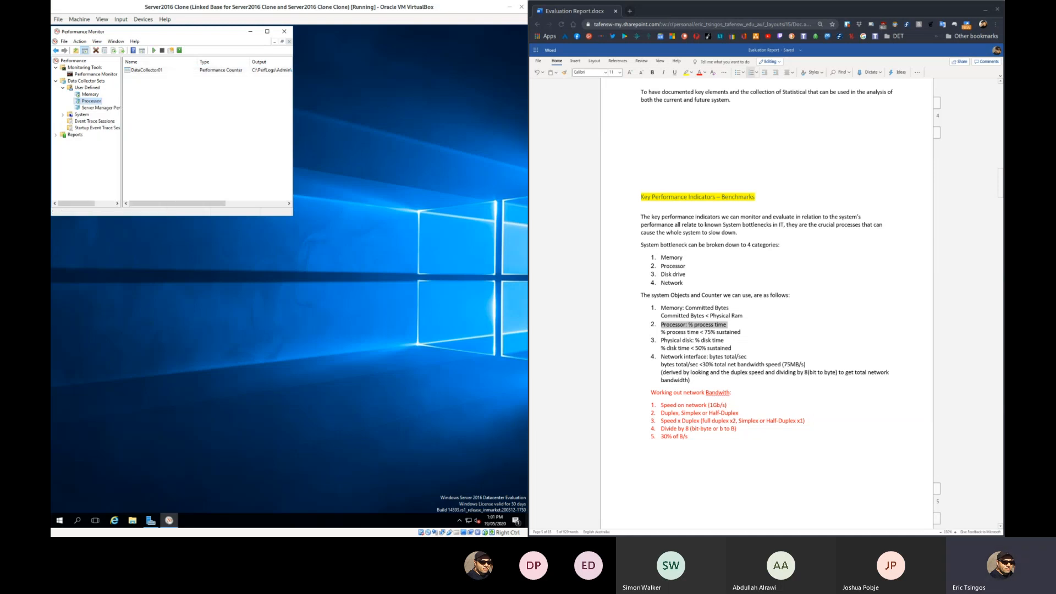
Capture Performance Monitor with the Processor set's DataCollector01 properties, paste it under the server's Processor Screenshot Evidence in the report, and close the properties.
double_click(147, 71)
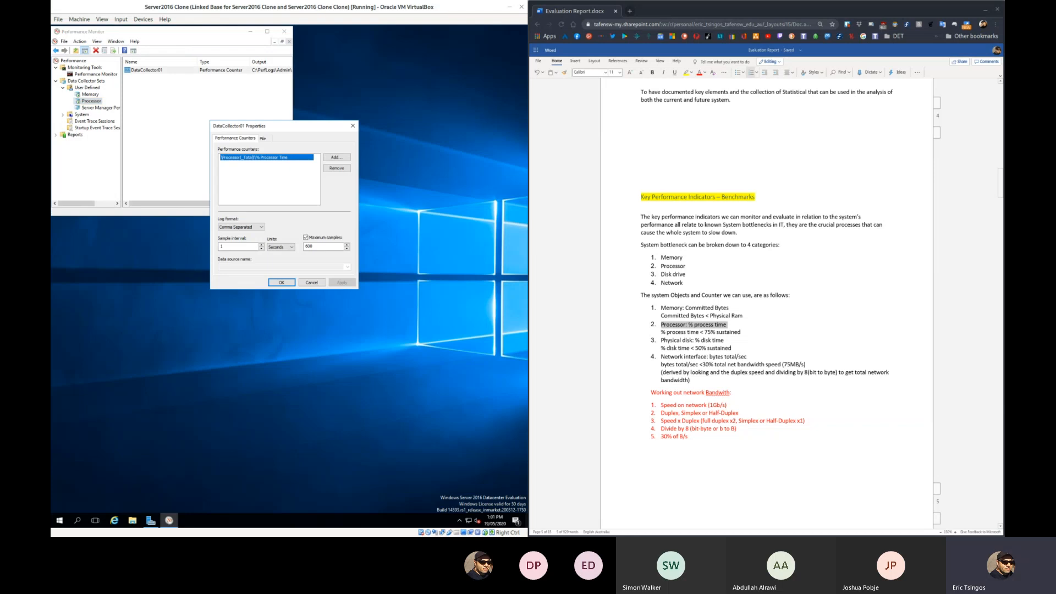
left_click(266, 158)
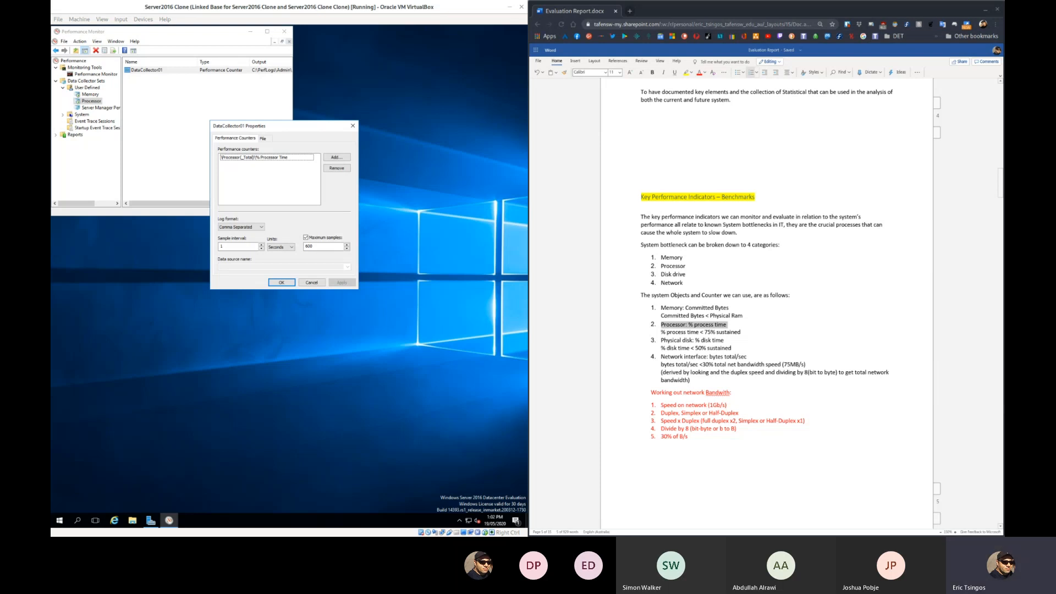
left_click_drag(52, 26, 365, 295)
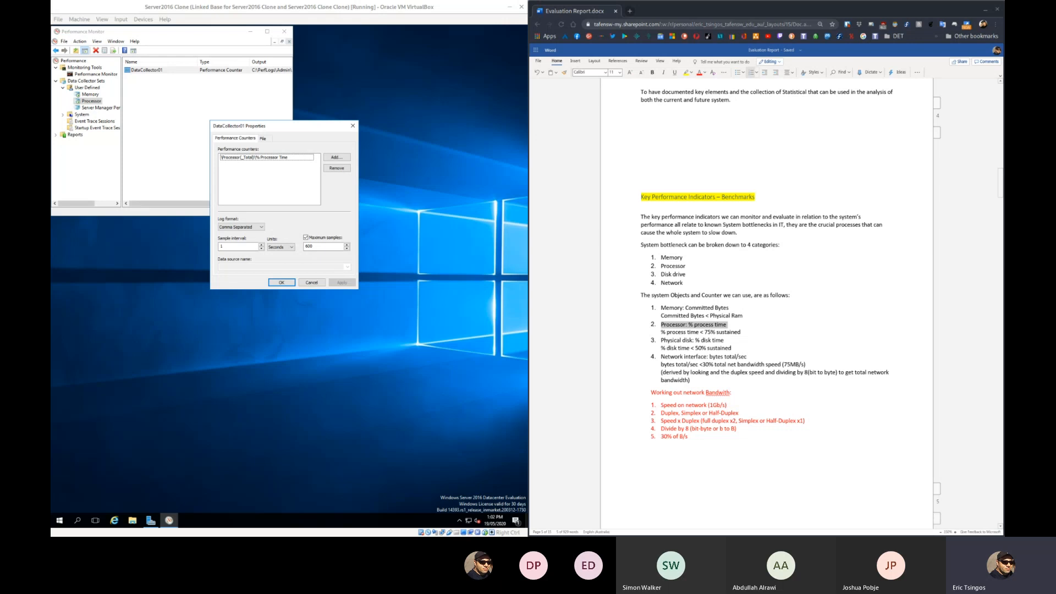
scroll(767, 303, "down", 20)
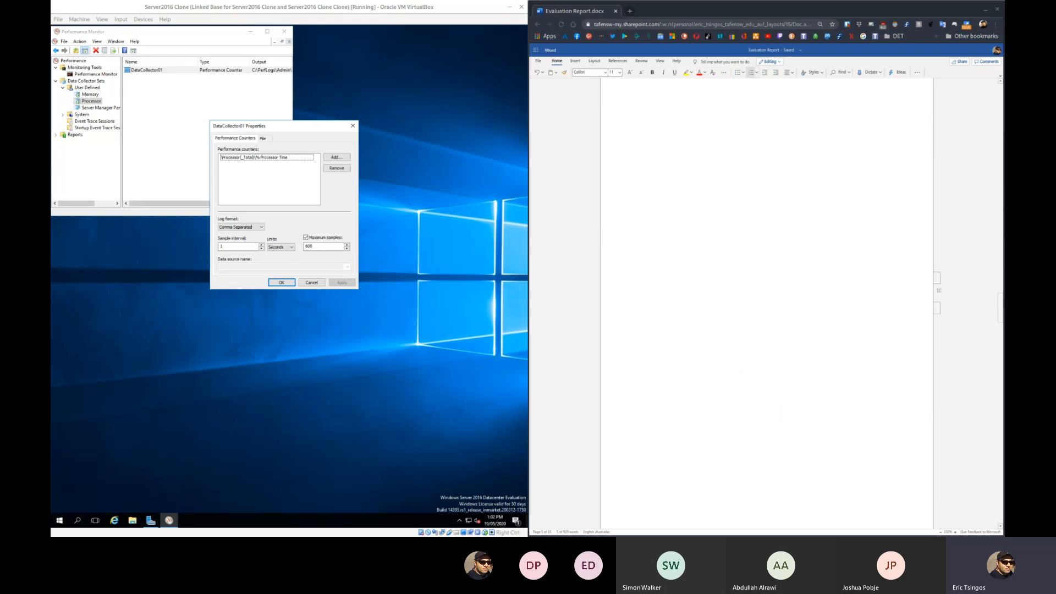
scroll(767, 304, "down", 10)
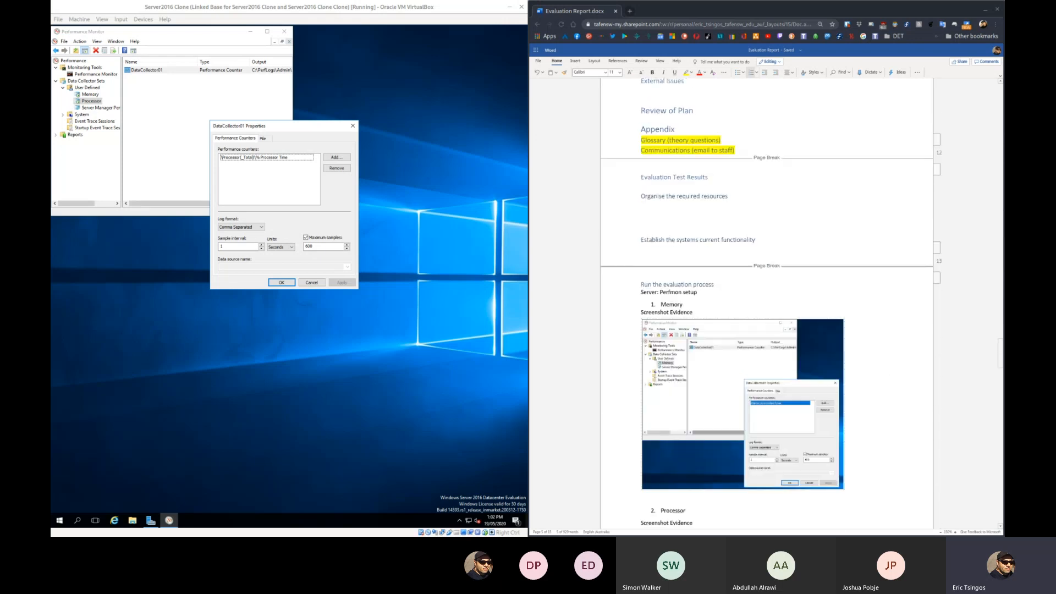
scroll(766, 303, "down", 5)
left_click(641, 289)
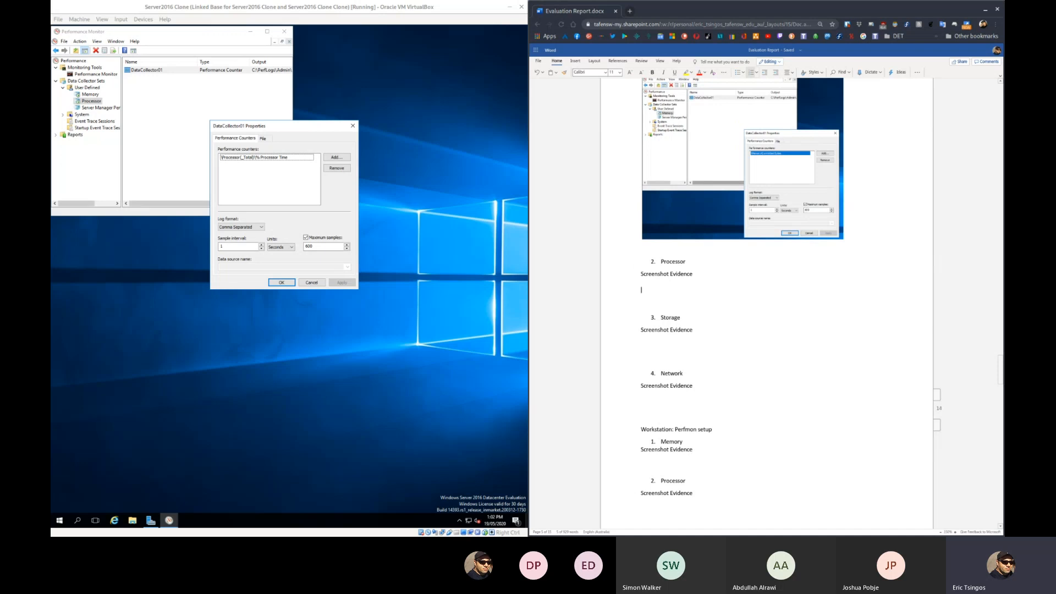
key("ctrl+v")
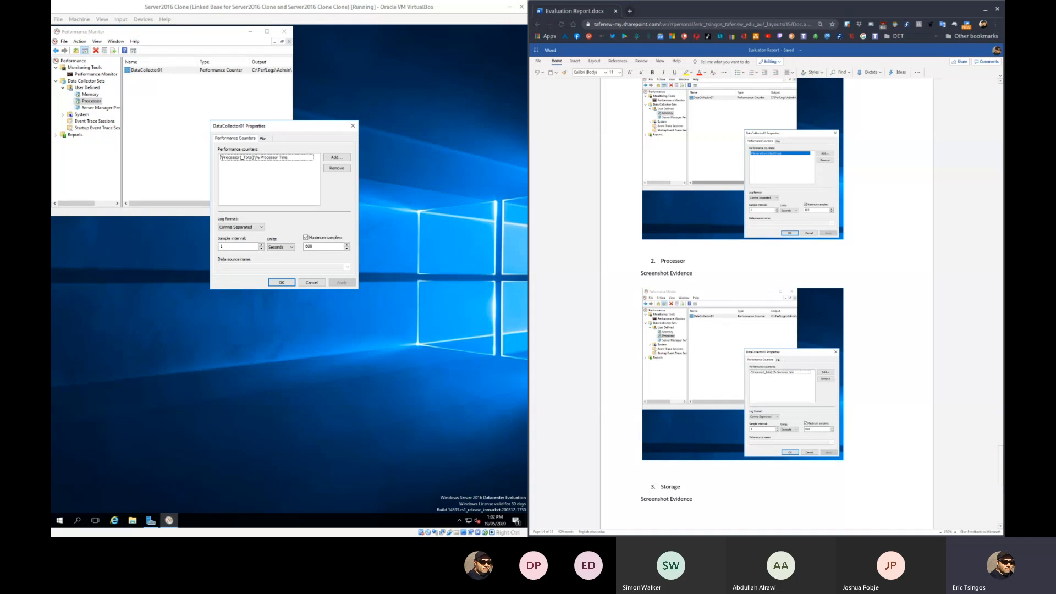
left_click(281, 282)
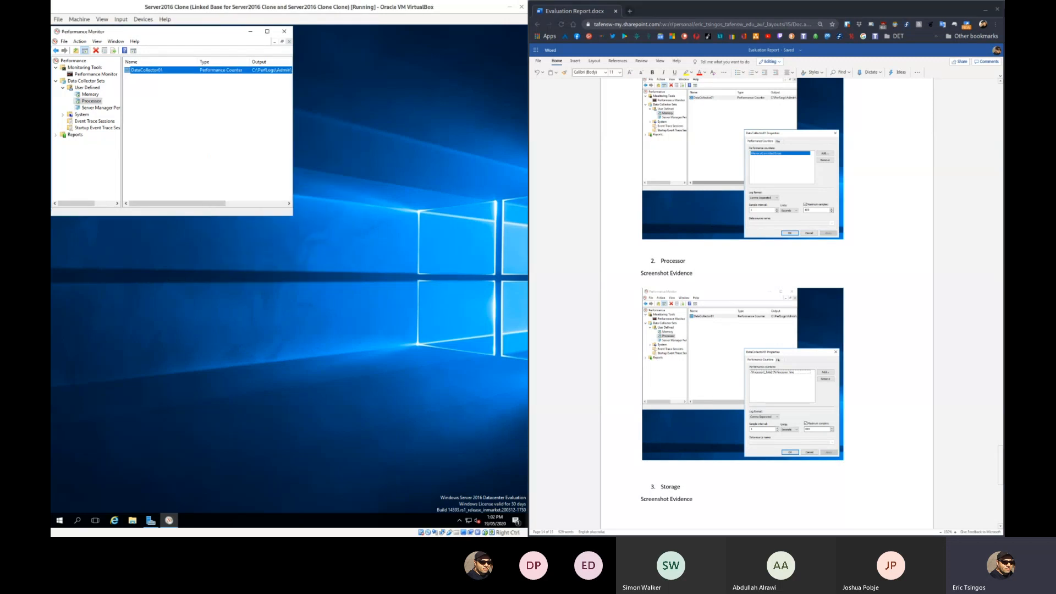
Create a user-defined data collector set named Storage manually, with performance counter data logs.
left_click(86, 88)
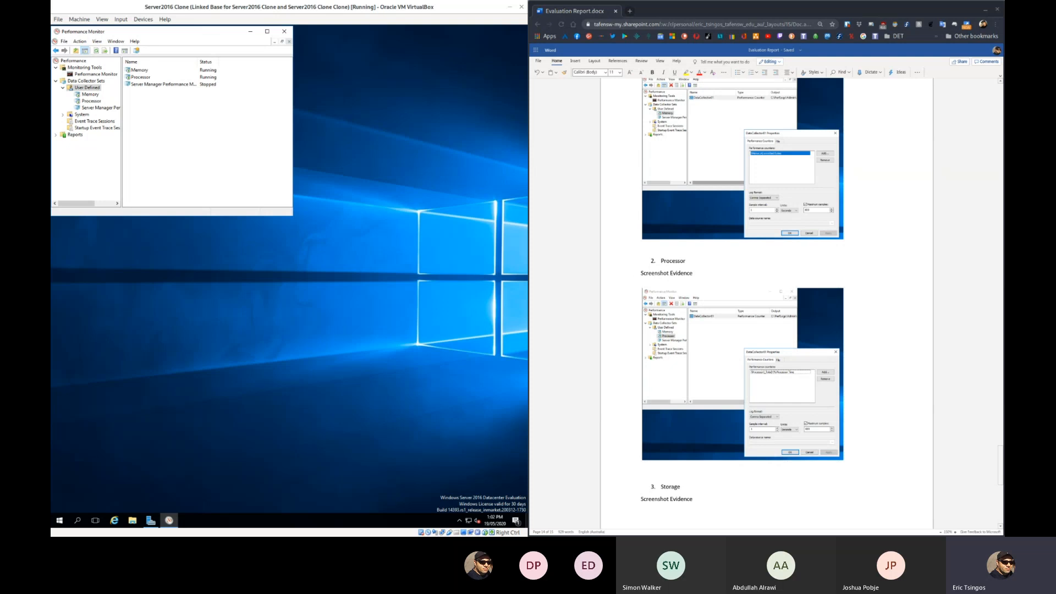
right_click(195, 155)
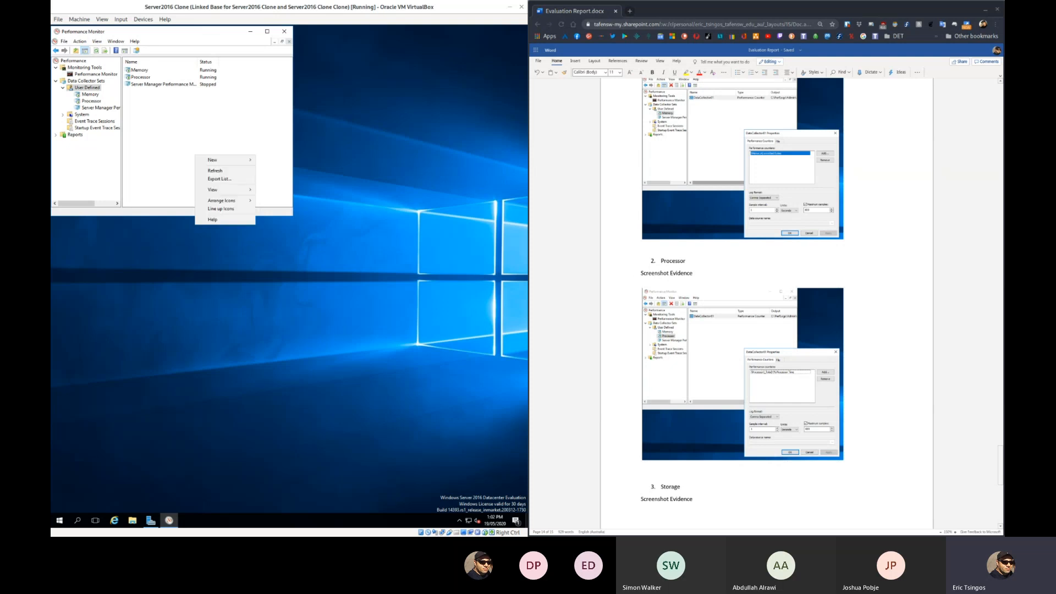
mouse_move(220, 160)
left_click(283, 159)
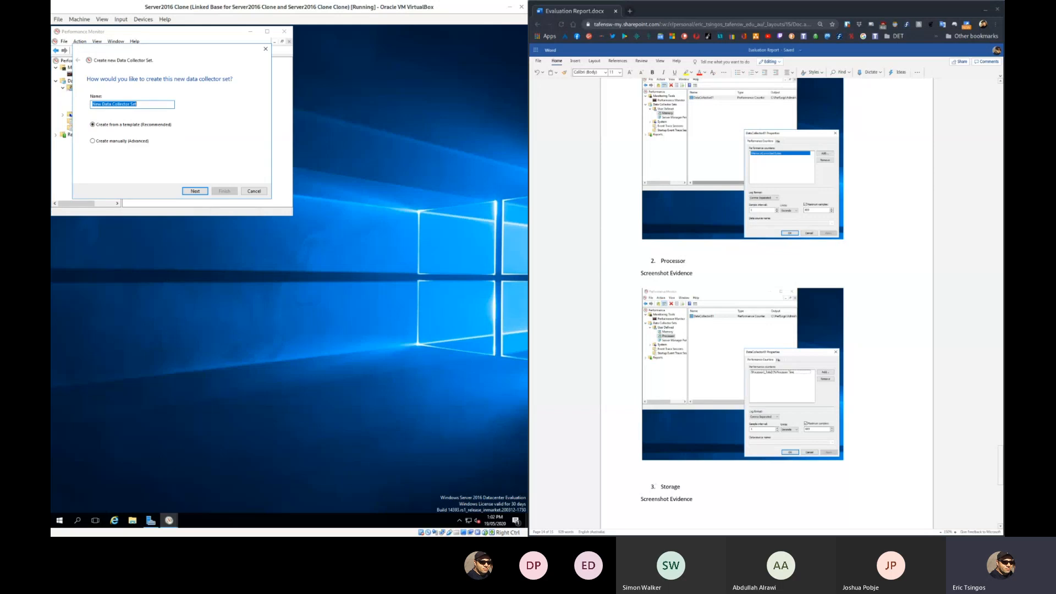
type("Storage")
left_click(93, 141)
left_click(195, 191)
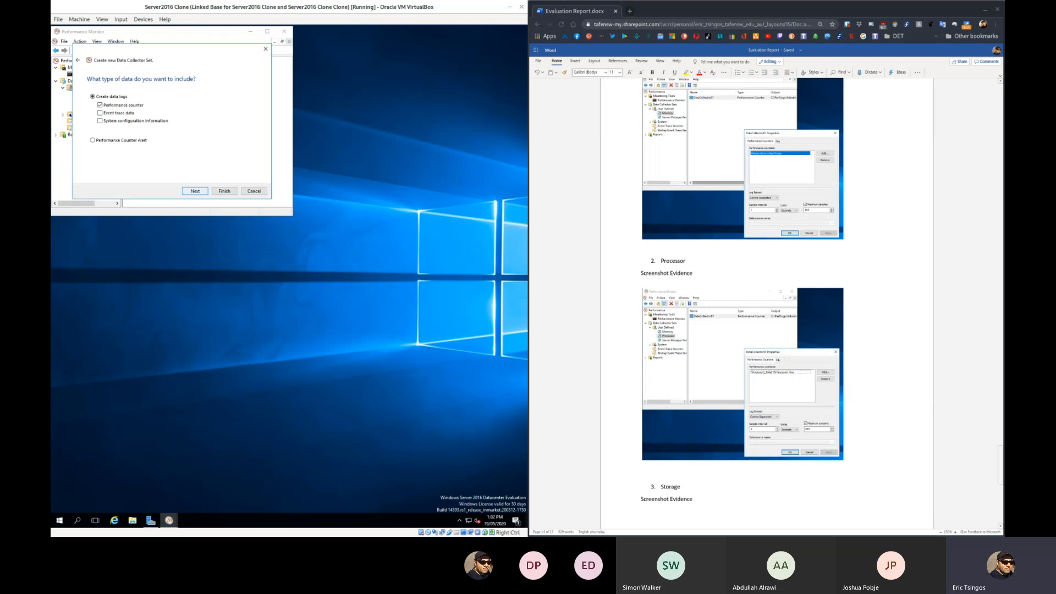
left_click(196, 191)
Look up the physical disk counter in the report's Key Performance Indicators benchmarks and highlight its line.
scroll(767, 303, "up", 20)
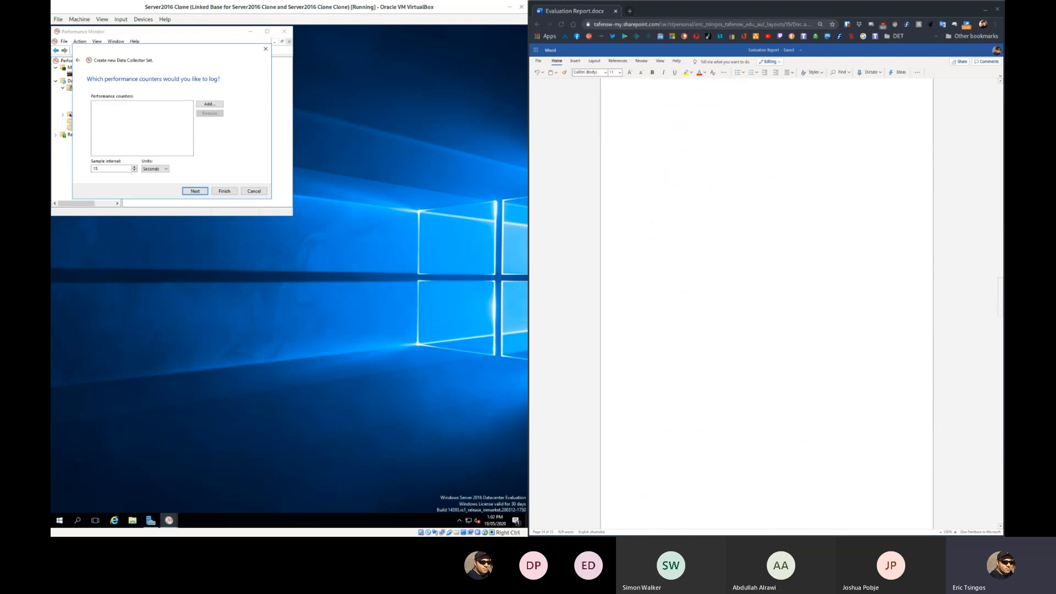
scroll(766, 303, "down", 3)
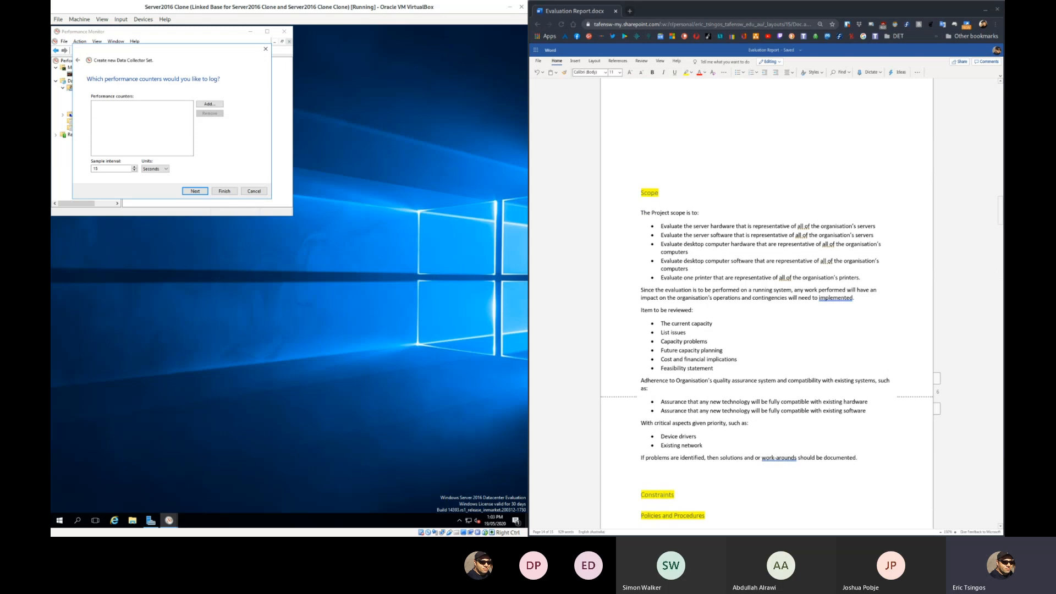
scroll(767, 304, "up", 6)
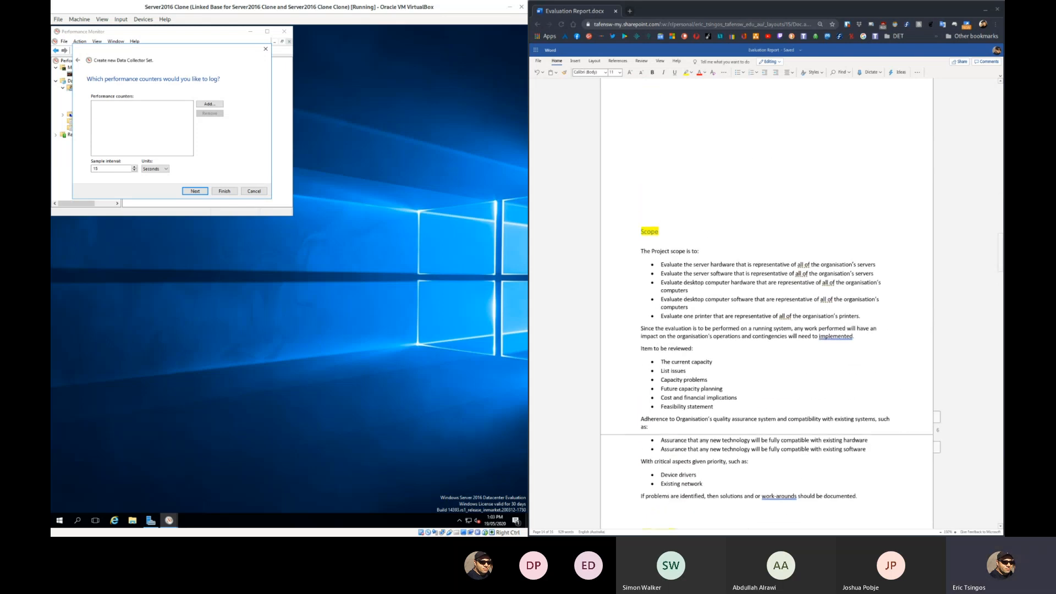
scroll(766, 303, "up", 3)
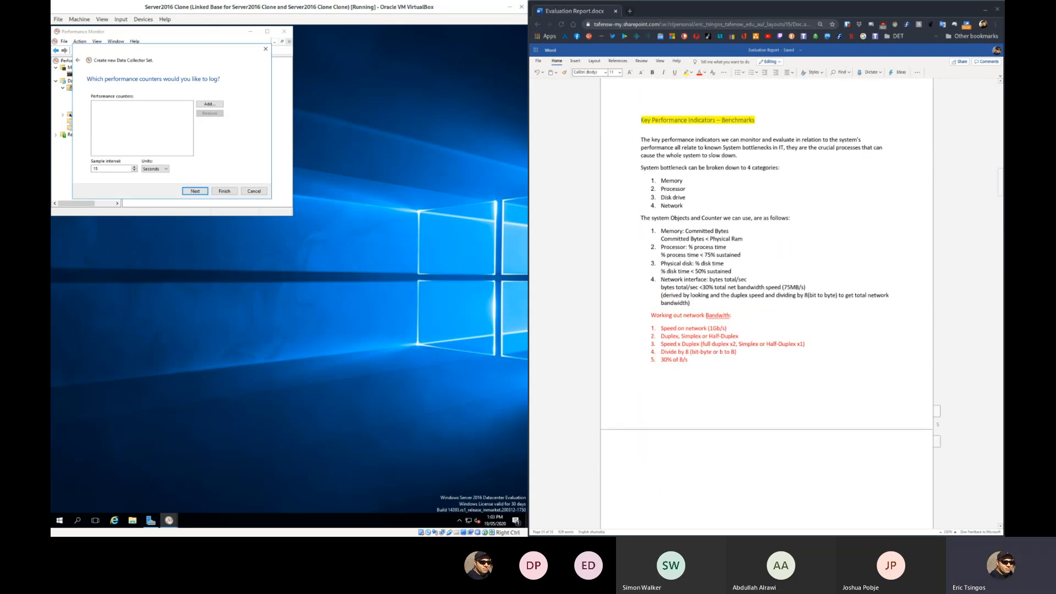
left_click_drag(661, 263, 724, 263)
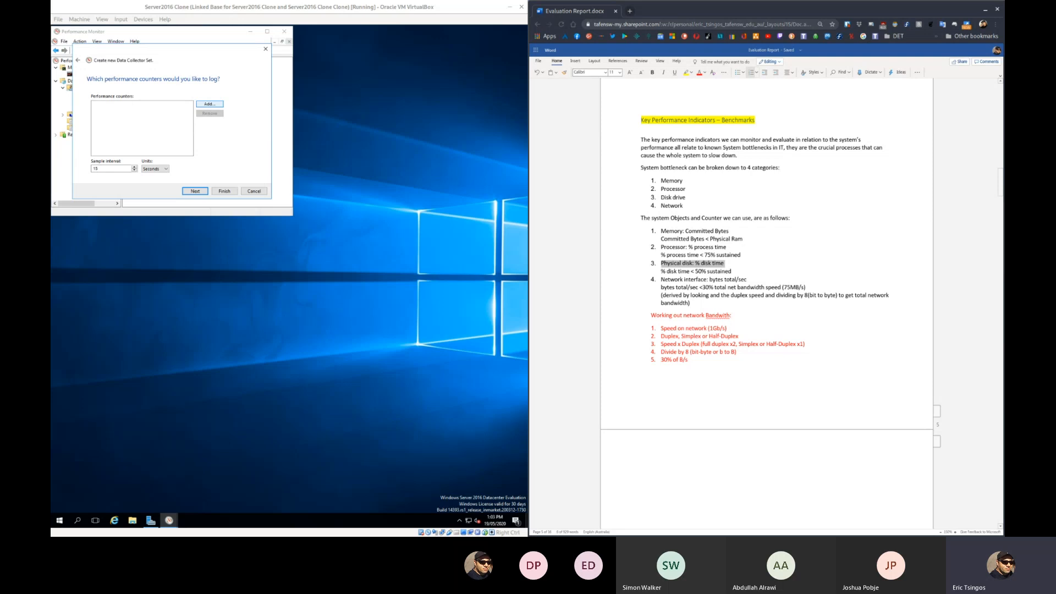
Add the PhysicalDisk % Disk Time counter for the C: disk instance to the Storage set's performance counters.
left_click(209, 104)
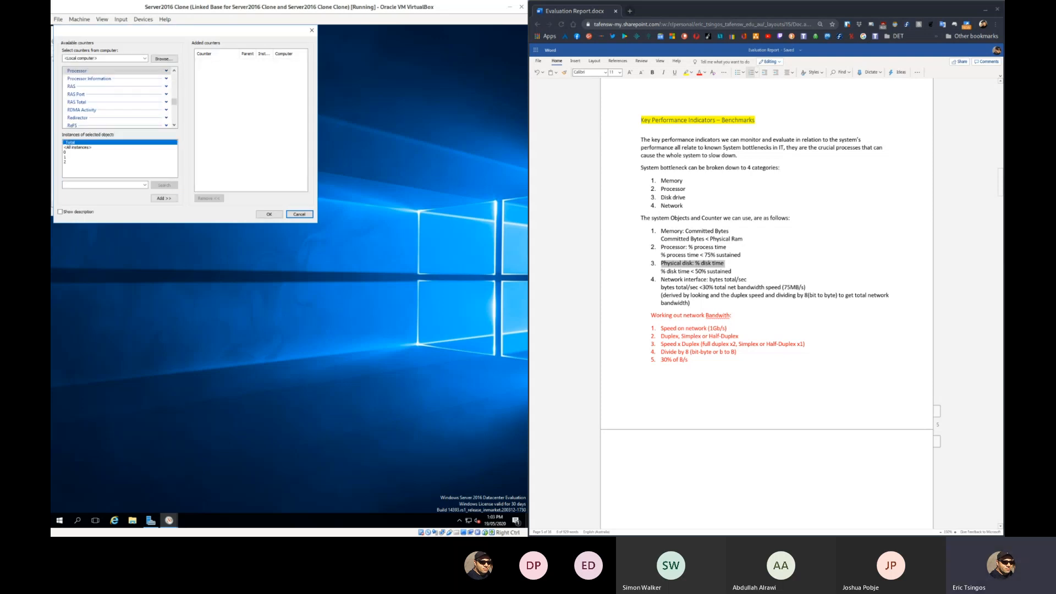
scroll(116, 96, "up", 1)
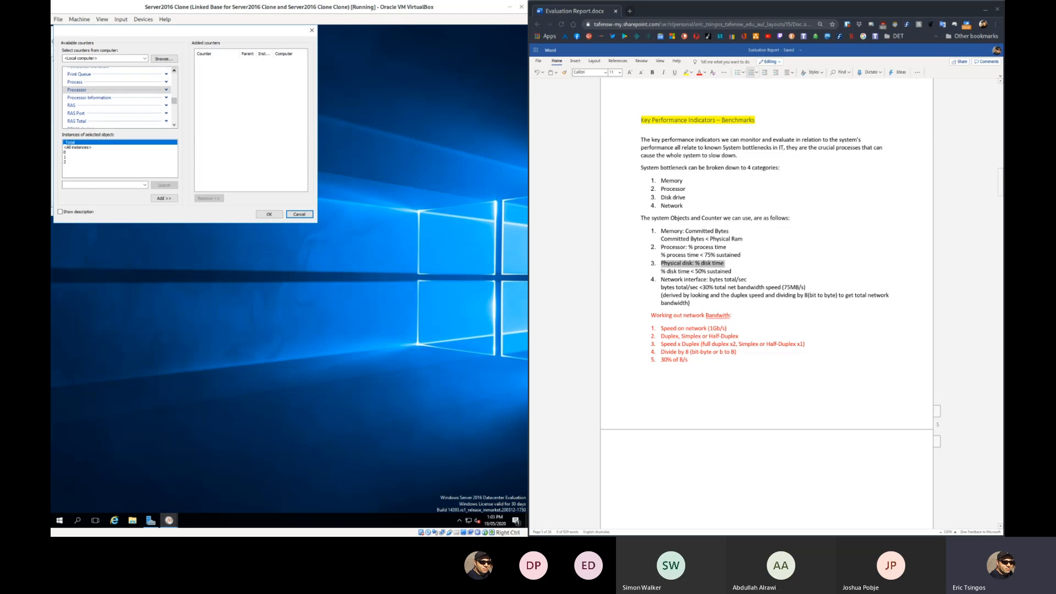
scroll(116, 96, "up", 2)
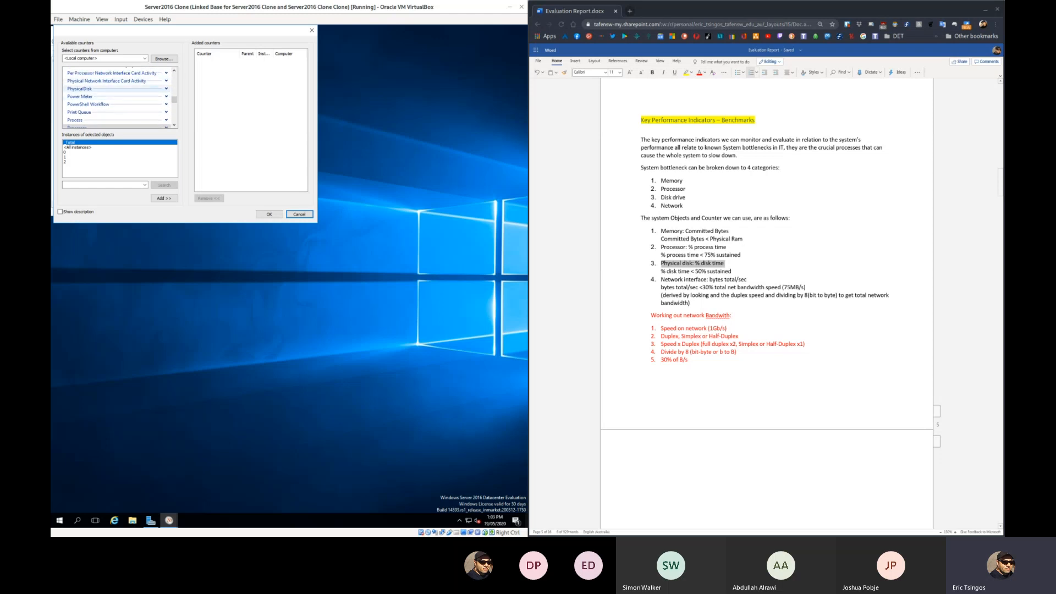
left_click(79, 89)
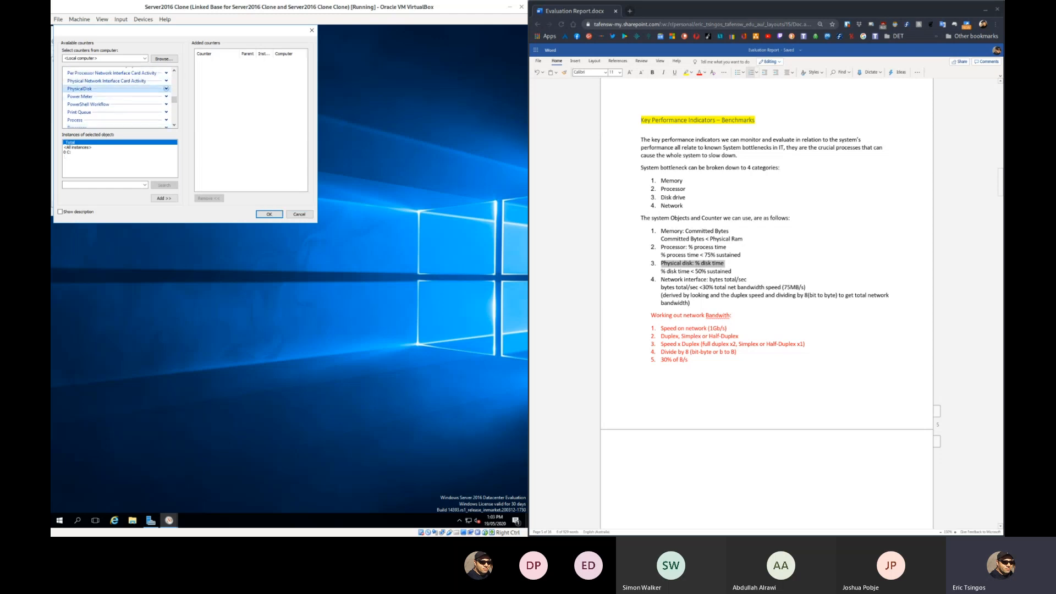
left_click(166, 88)
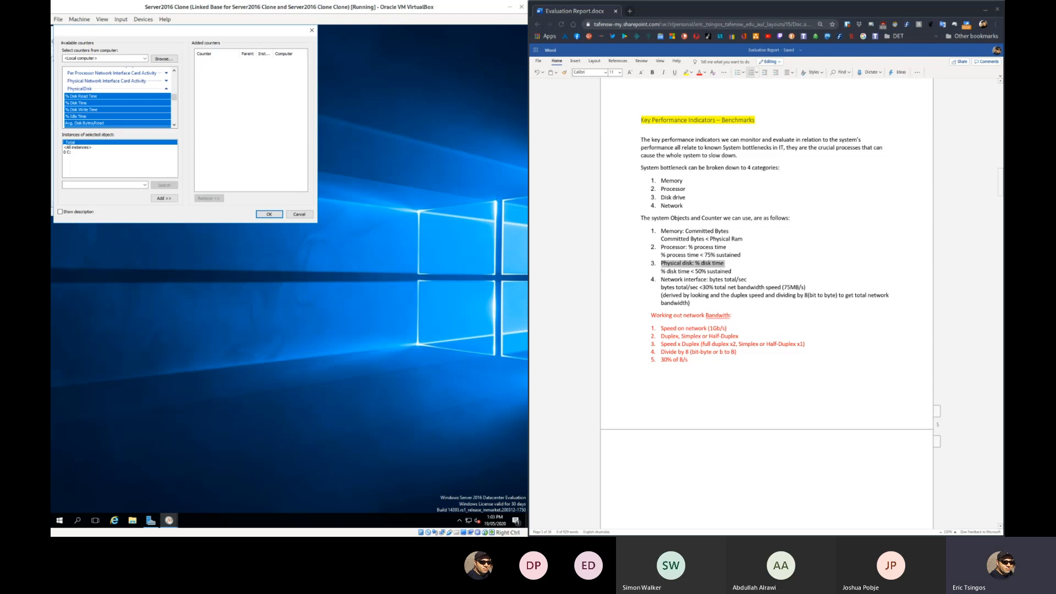
left_click(77, 103)
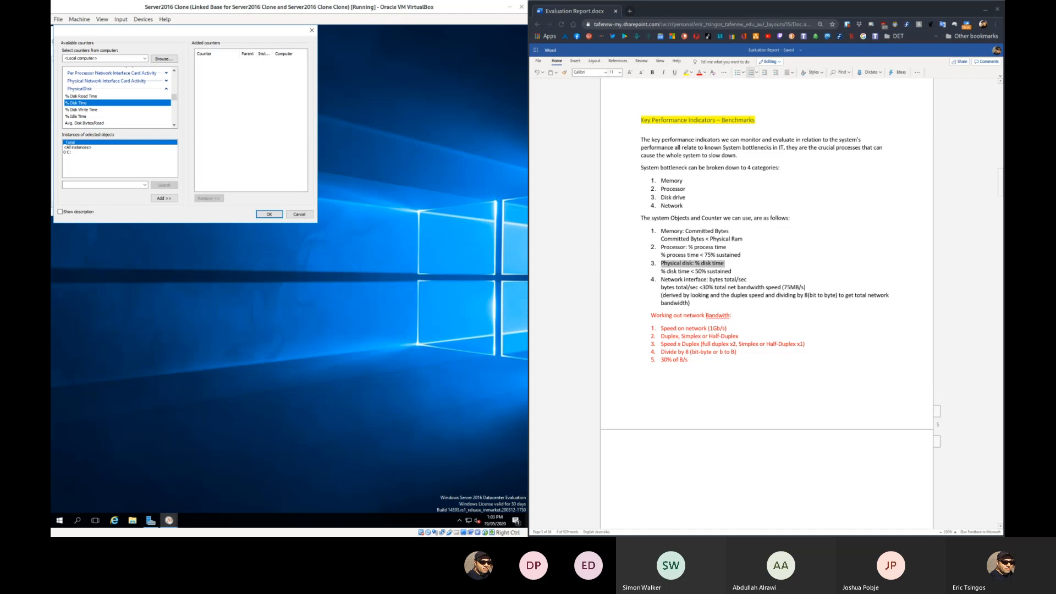
left_click(72, 152)
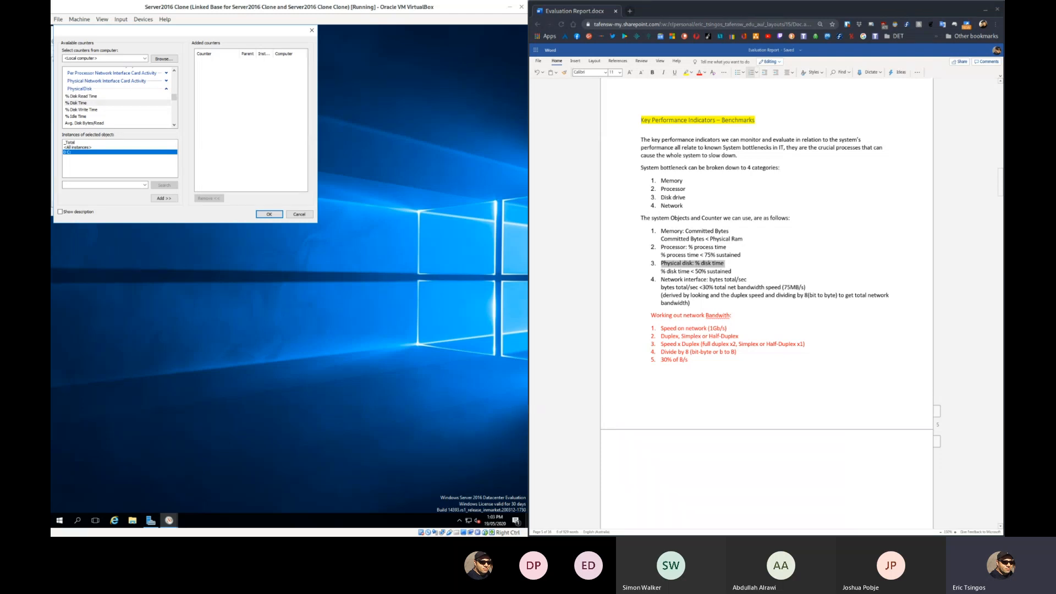
left_click(77, 102)
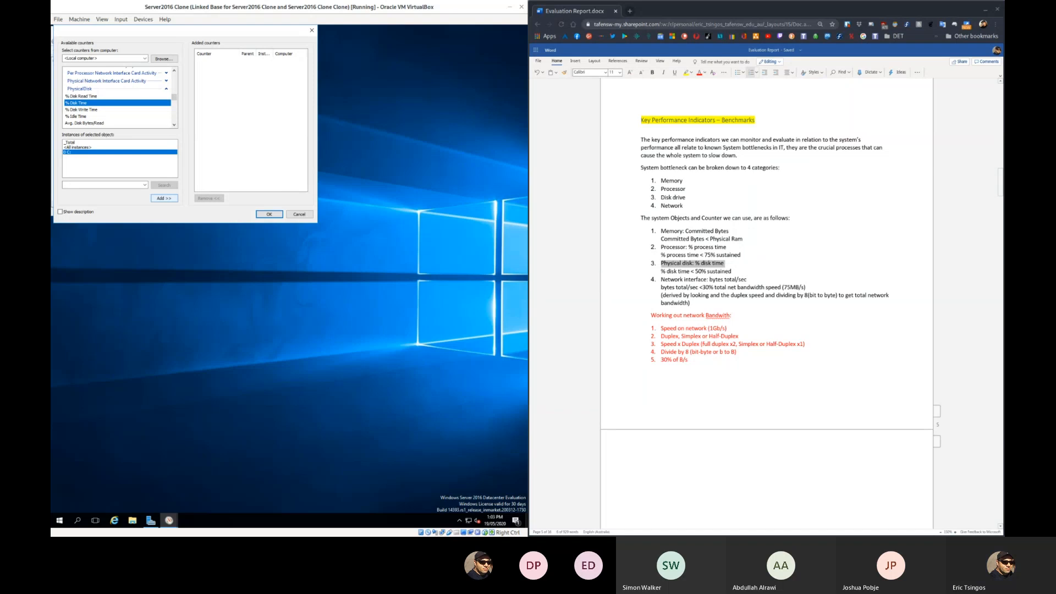
left_click(164, 198)
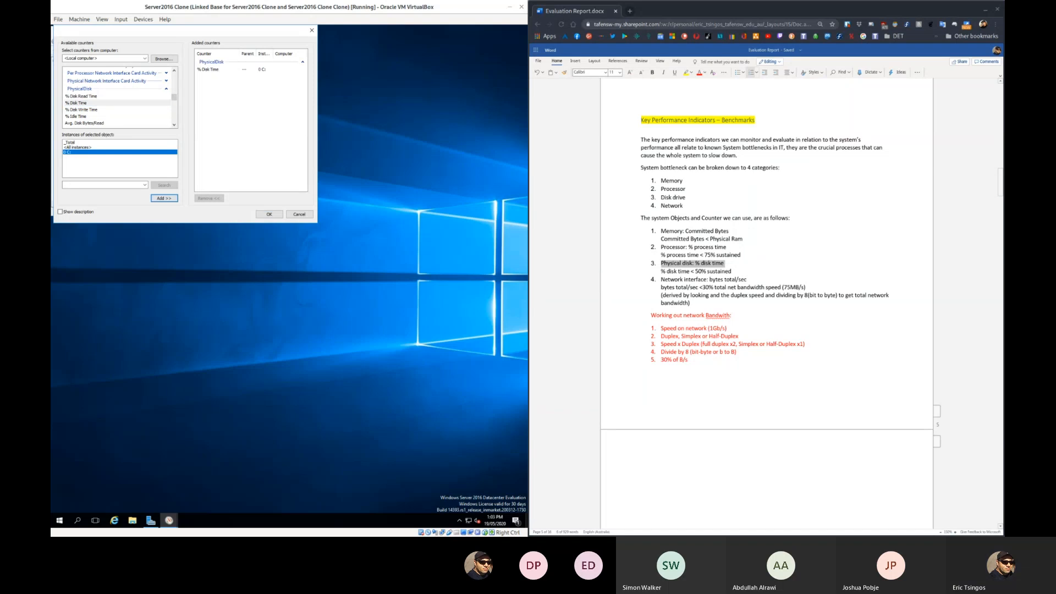
left_click(269, 214)
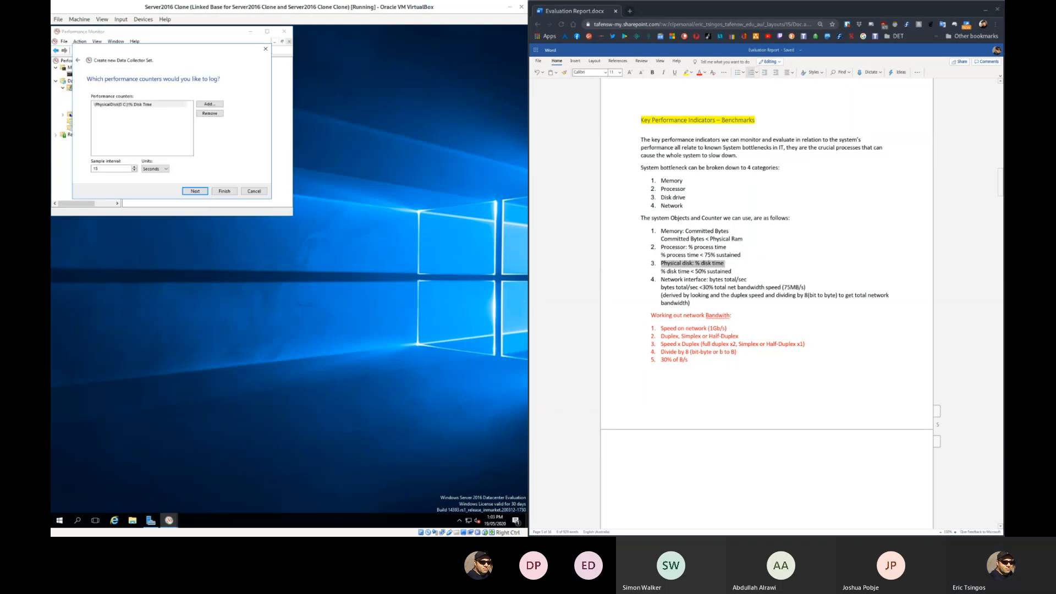
Set the Storage set's sample interval to 1 second and finish creating it with the default root directory.
left_click(97, 168)
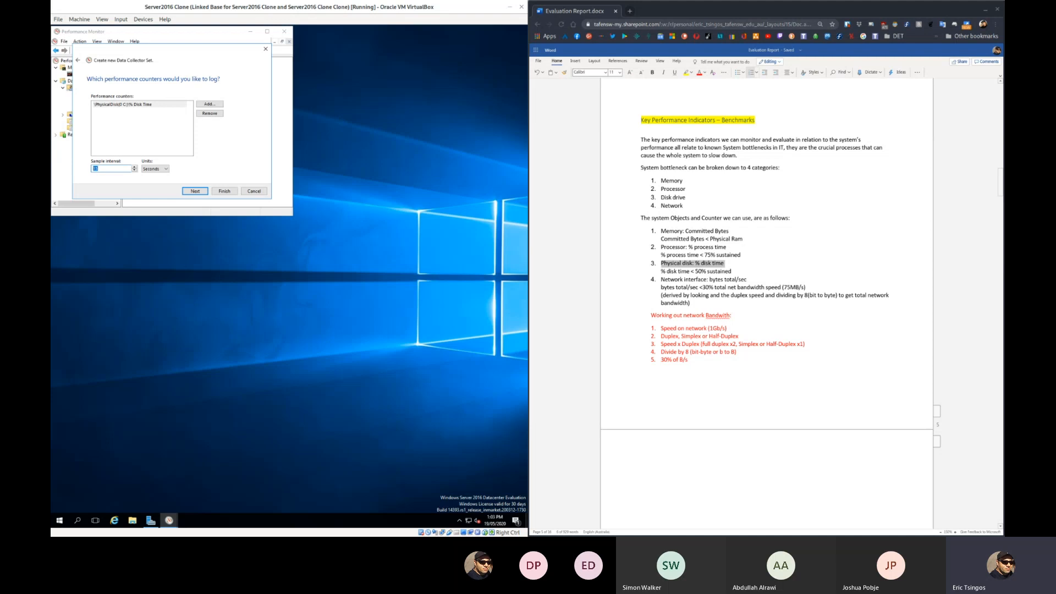
type("1")
key("Return")
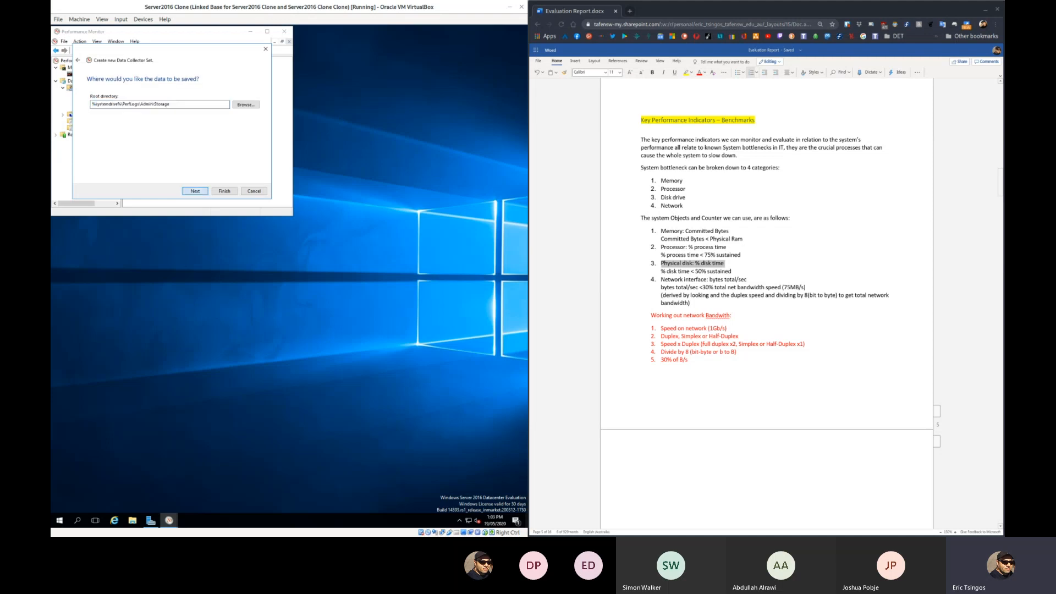
key("Return")
key("Return")
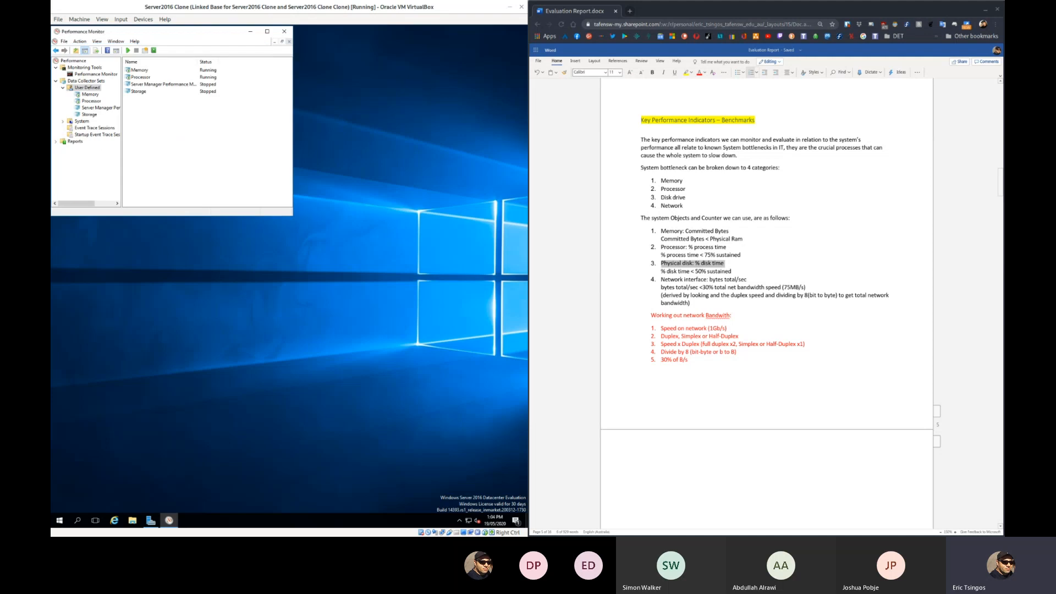
Set the Storage set's DataCollector01 to Comma Separated log format with a maximum of 600 samples, and start the set.
left_click(89, 114)
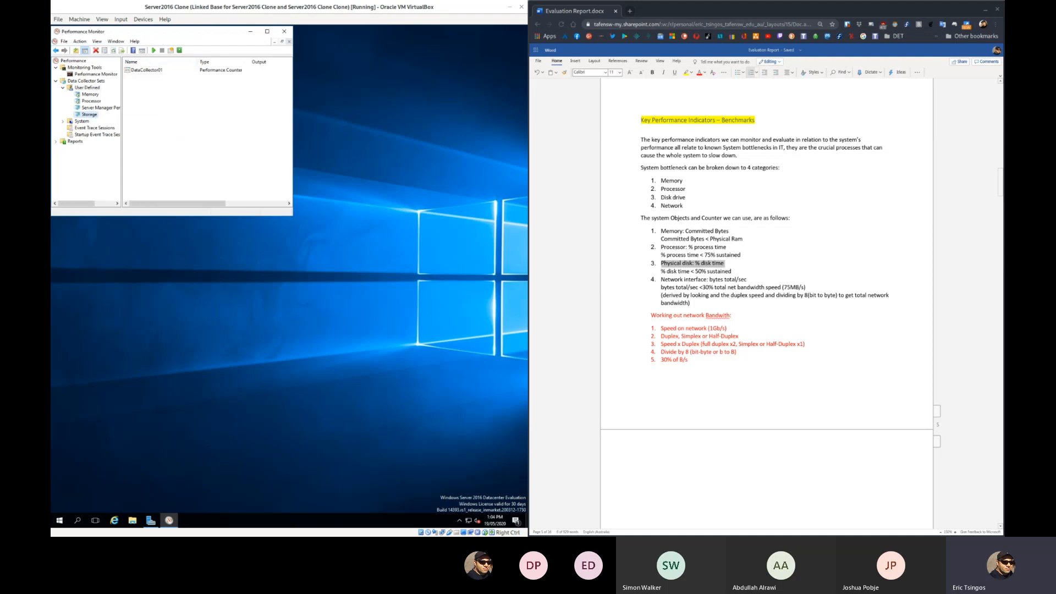
double_click(146, 70)
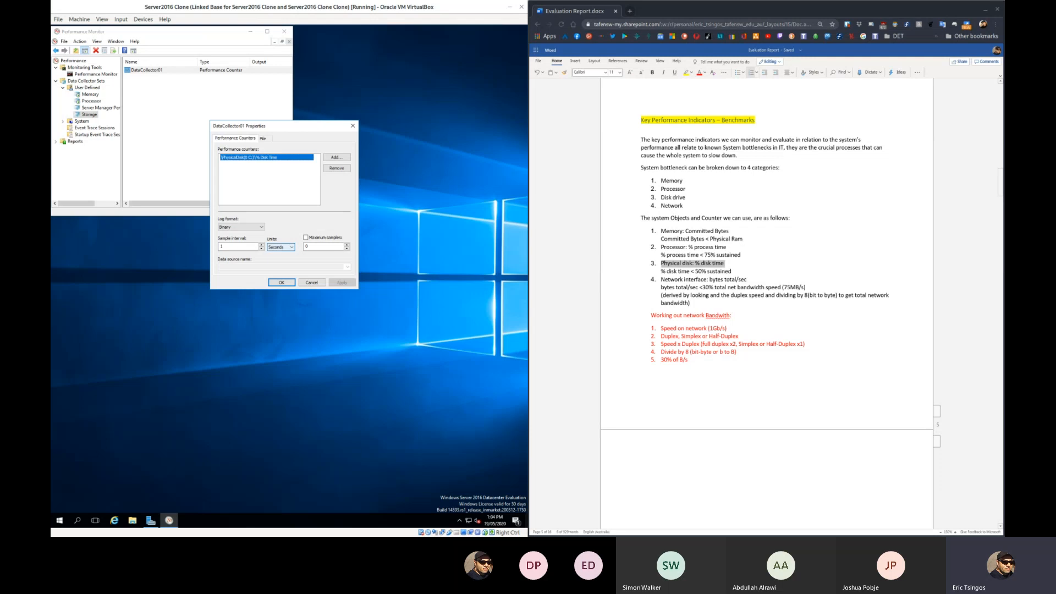
left_click(242, 227)
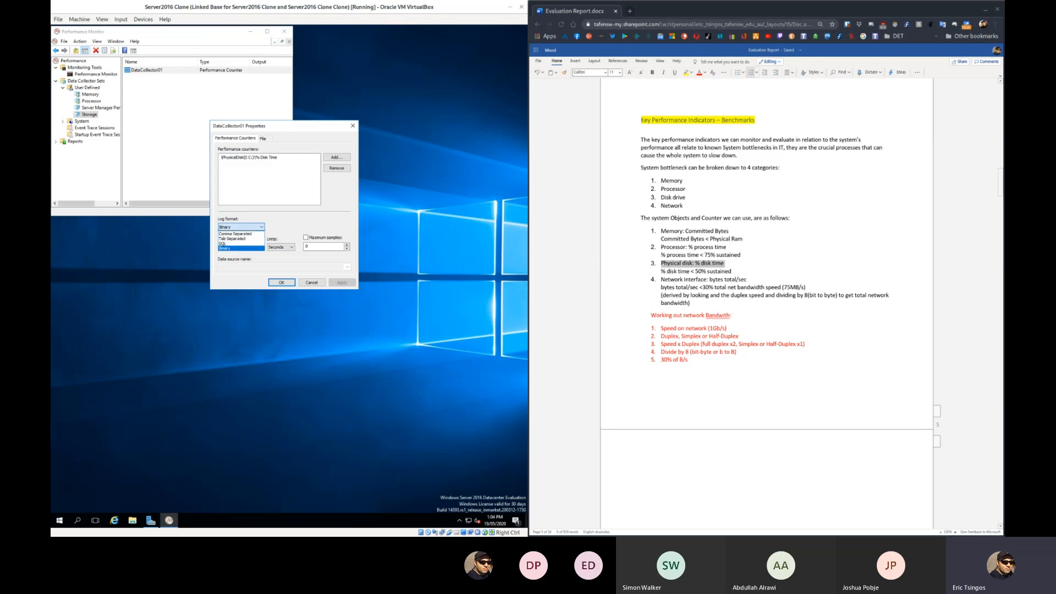
left_click(236, 232)
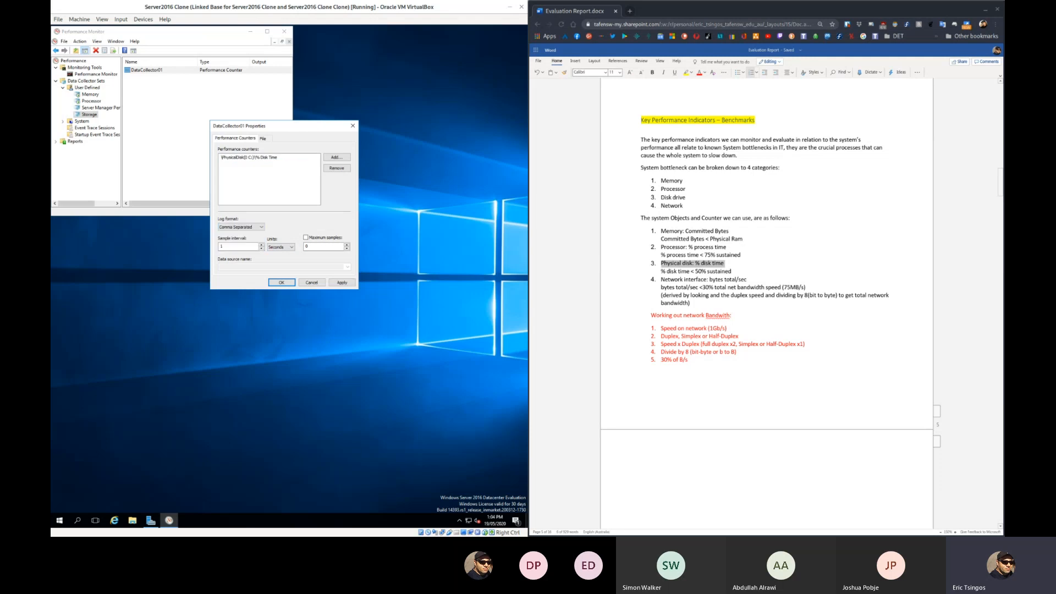
left_click_drag(315, 247, 289, 247)
type("6000")
left_click(342, 283)
left_click(253, 157)
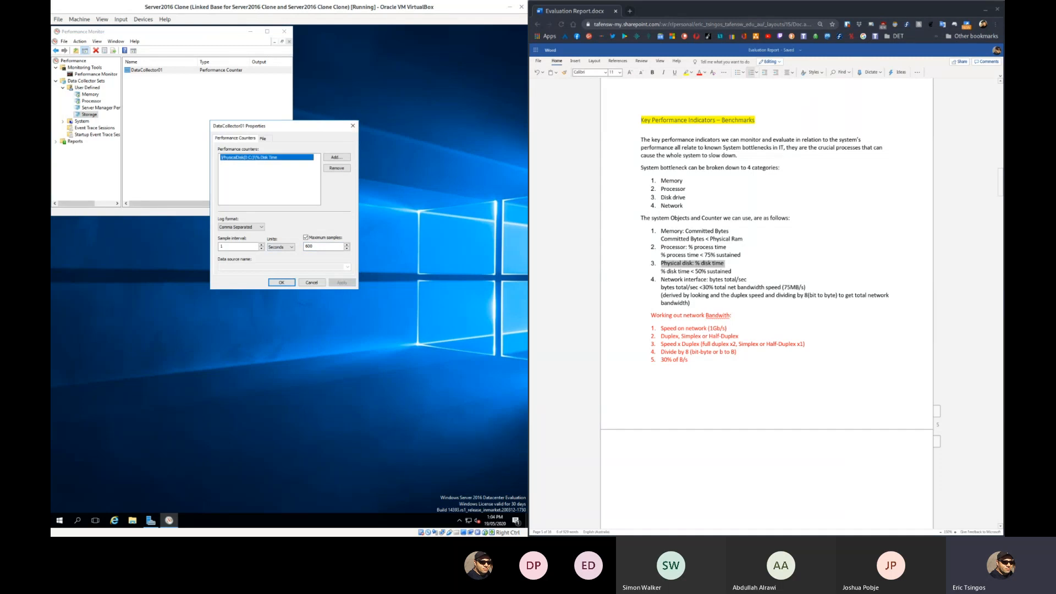
left_click(353, 125)
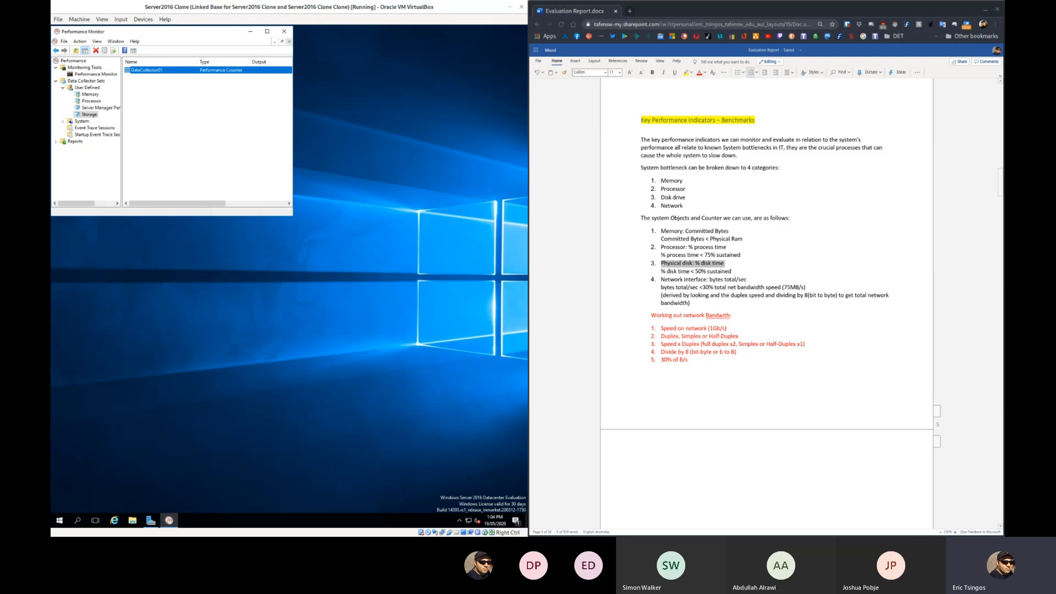
right_click(89, 115)
left_click(103, 121)
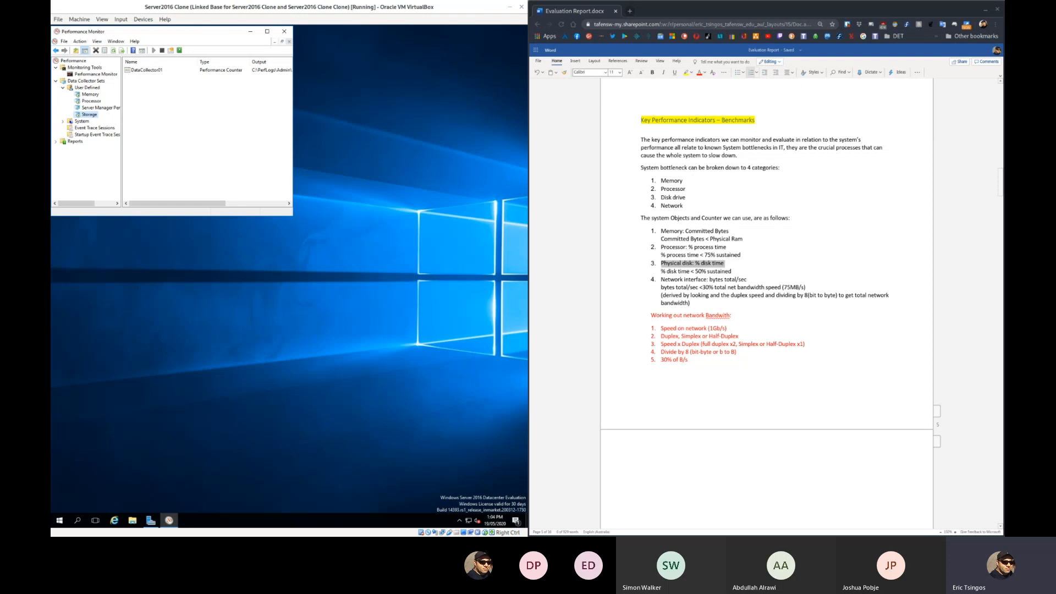
Capture Performance Monitor with the Storage set's DataCollector01 properties, paste it under the server's Storage Screenshot Evidence in the report, and close the properties.
double_click(146, 70)
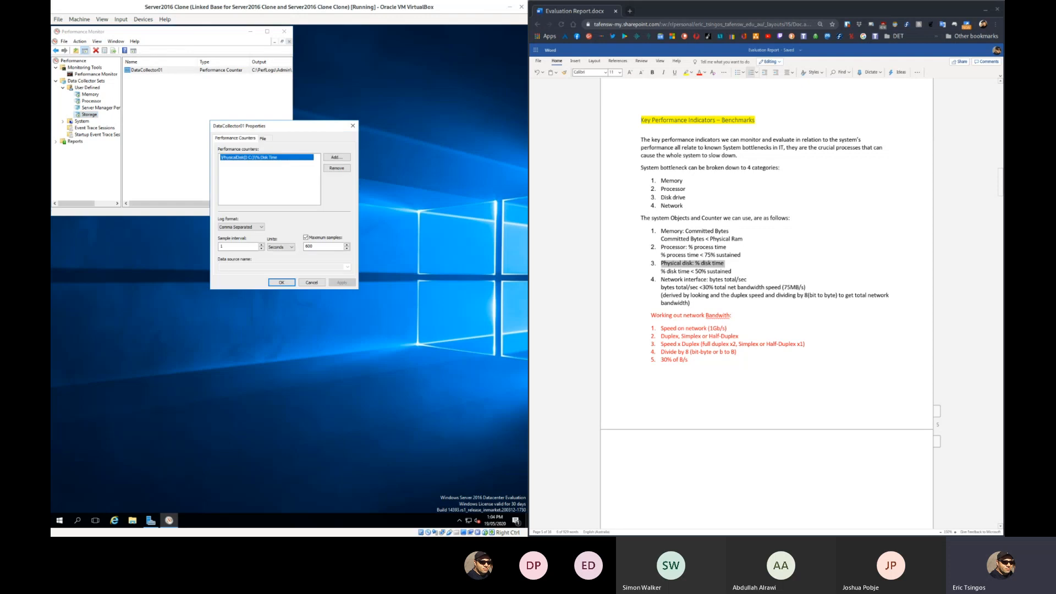
left_click(269, 180)
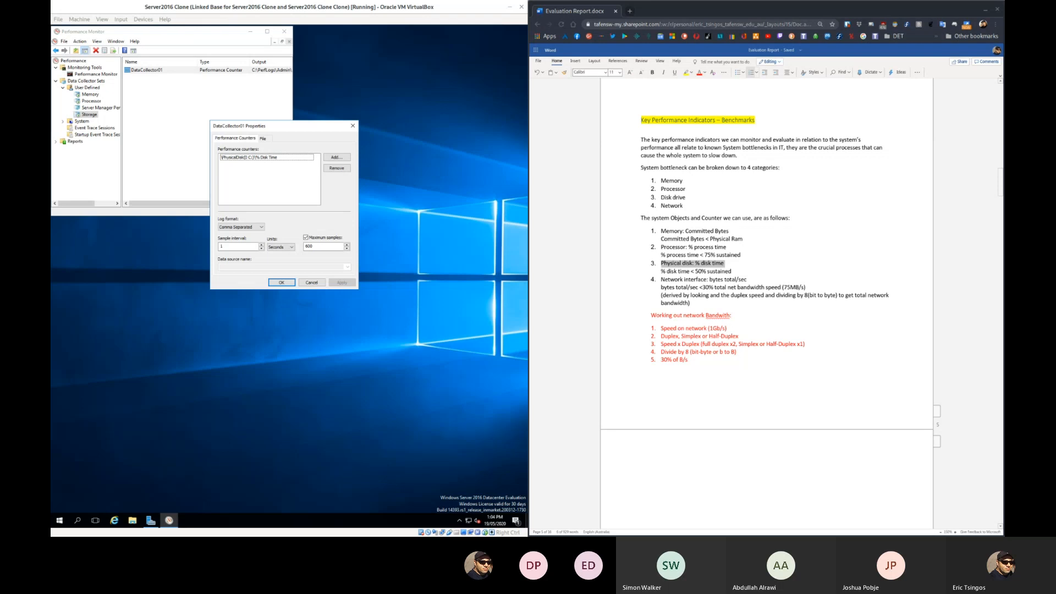
left_click_drag(52, 26, 364, 299)
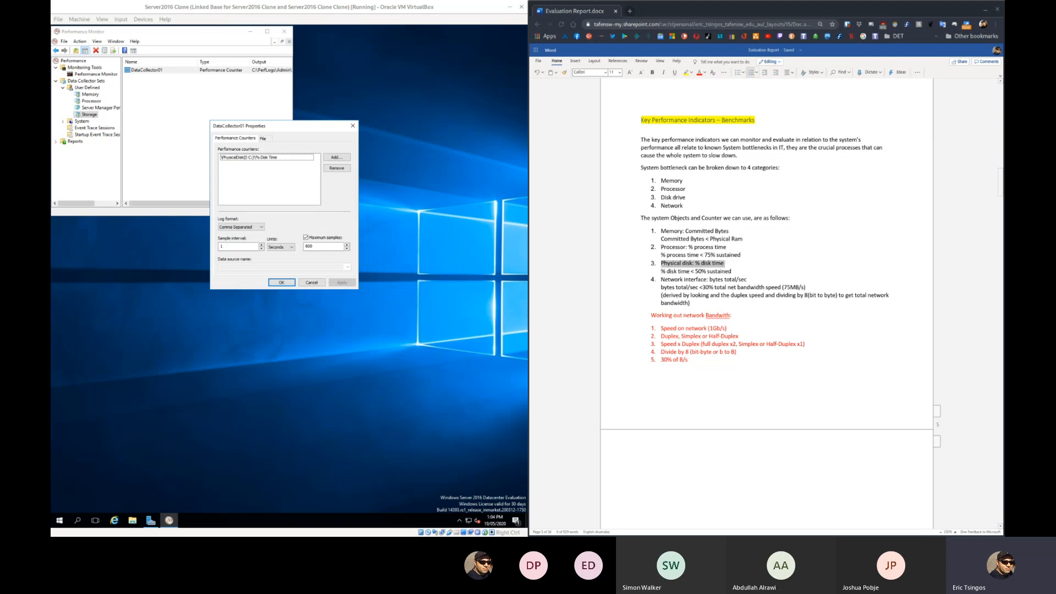
scroll(766, 308, "down", 15)
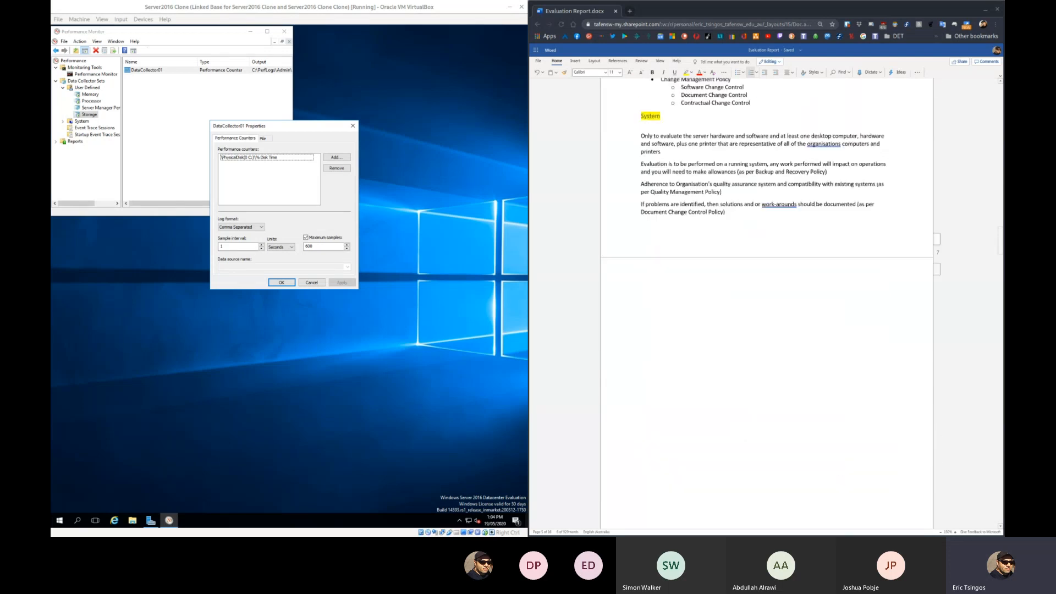
scroll(767, 308, "down", 5)
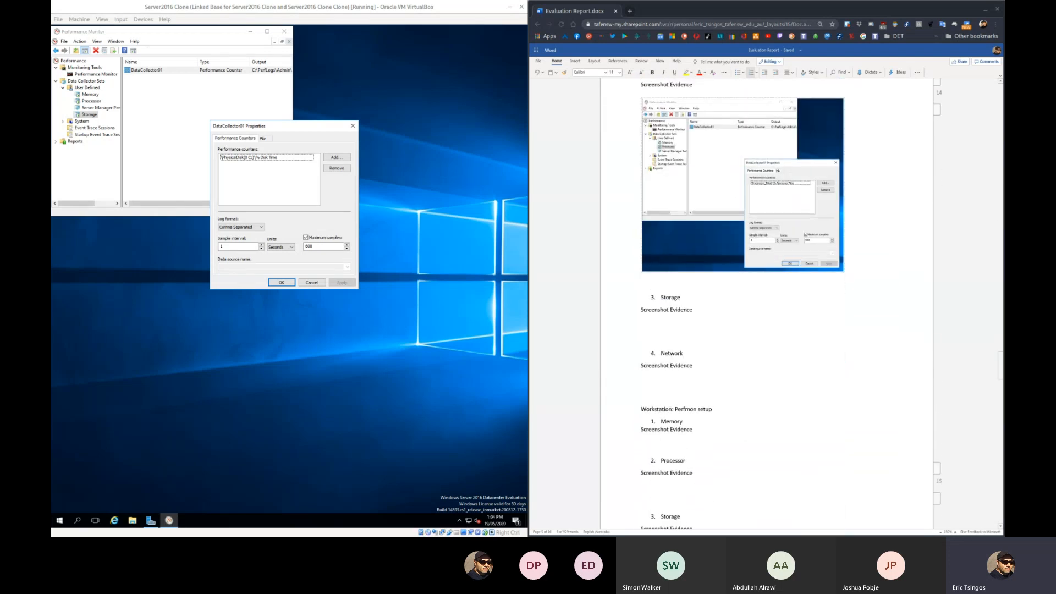
left_click(641, 319)
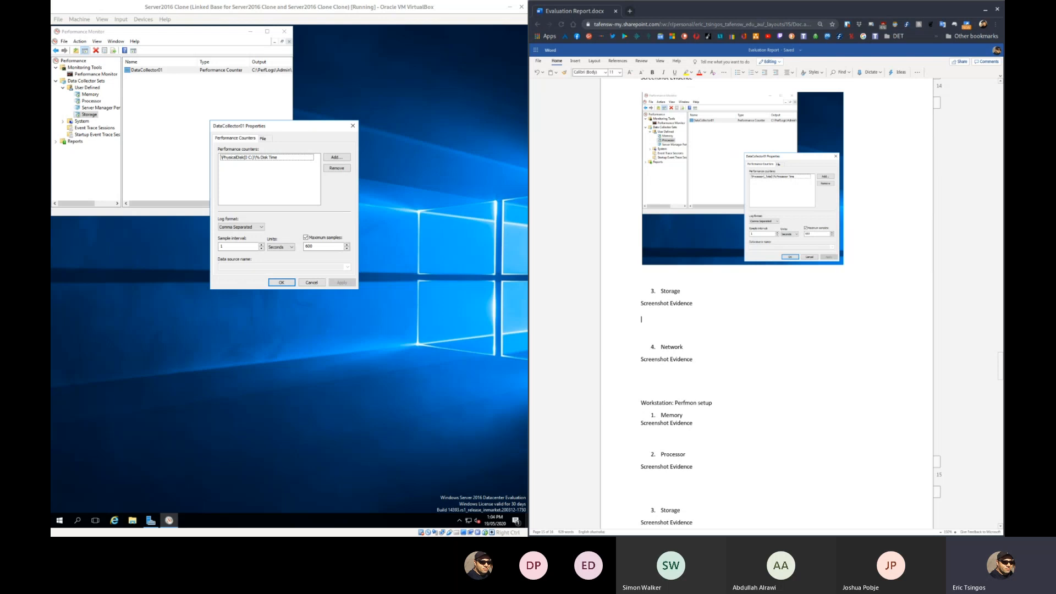
key("ctrl+v")
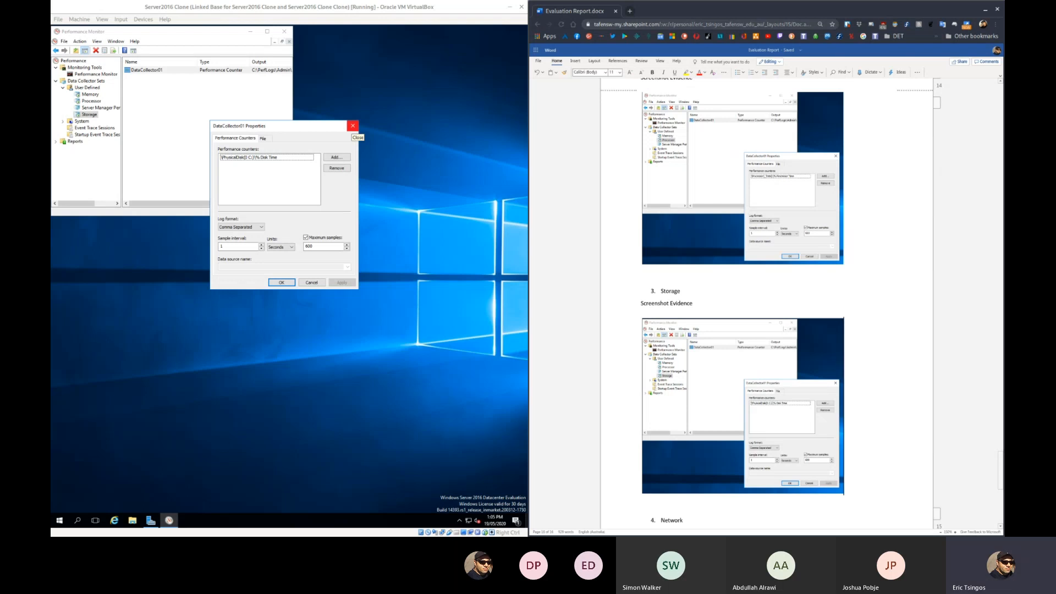
left_click(352, 126)
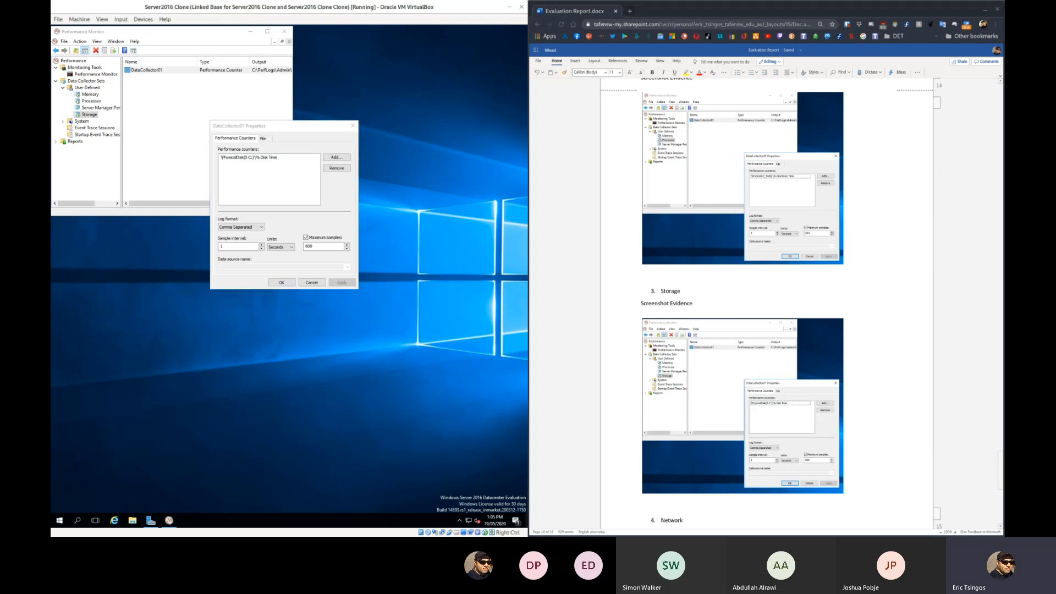
left_click(352, 126)
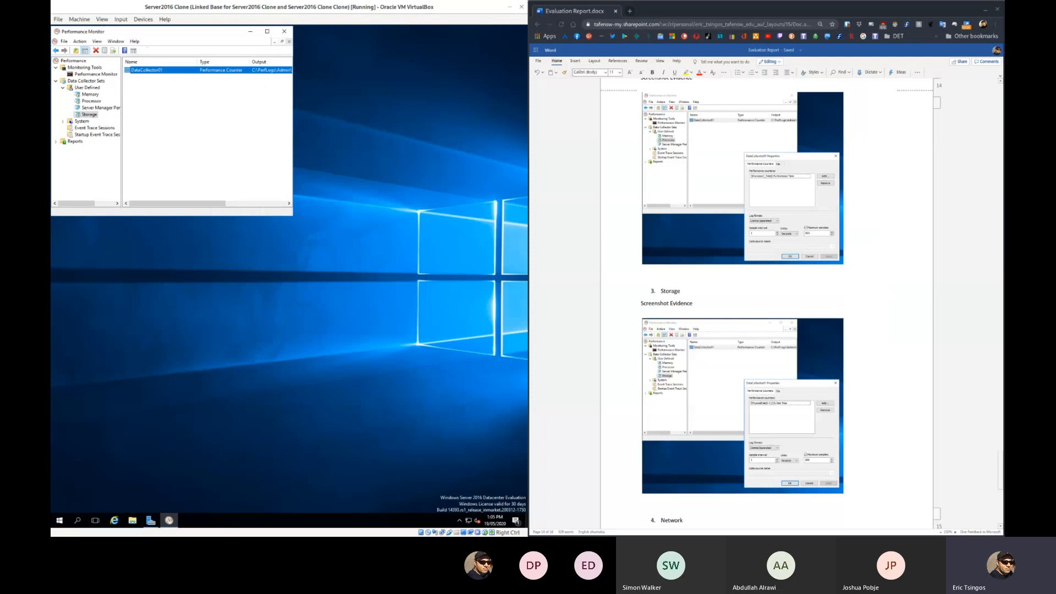
Create a user-defined data collector set named Network manually, with performance counter data logs.
left_click(87, 87)
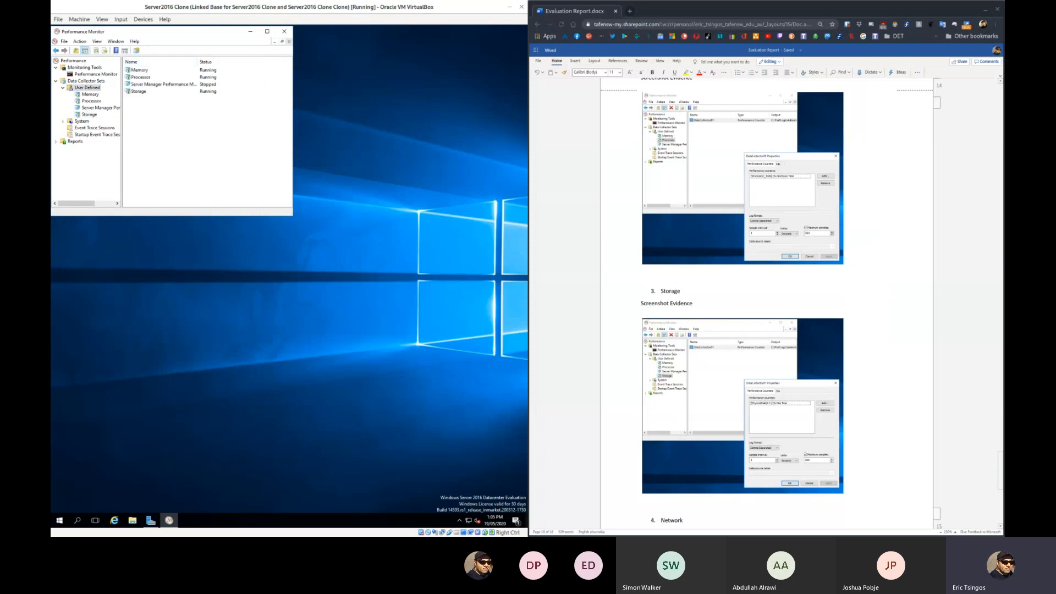
right_click(147, 117)
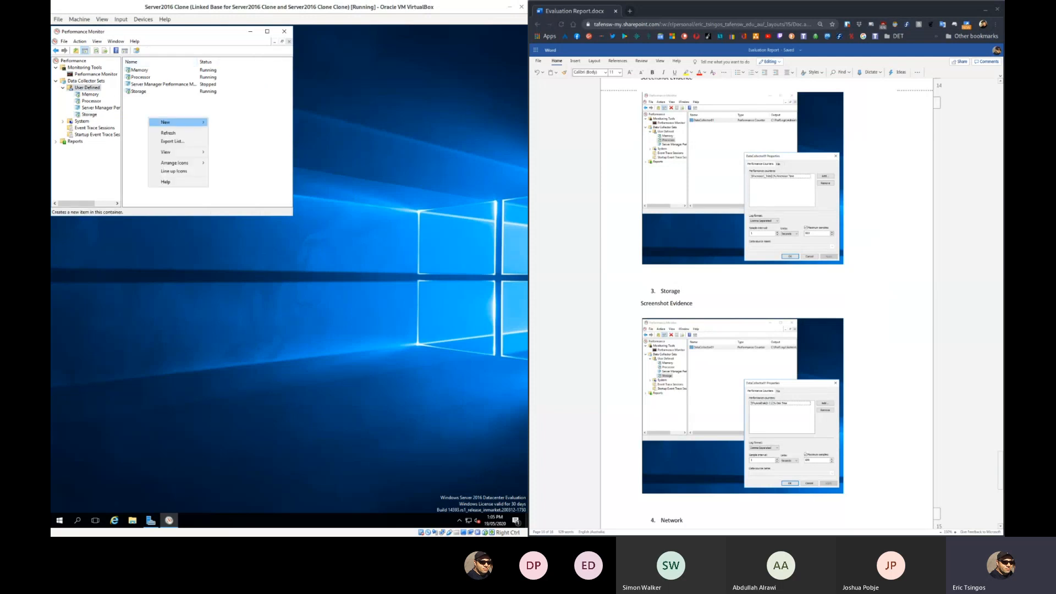
mouse_move(165, 122)
left_click(239, 122)
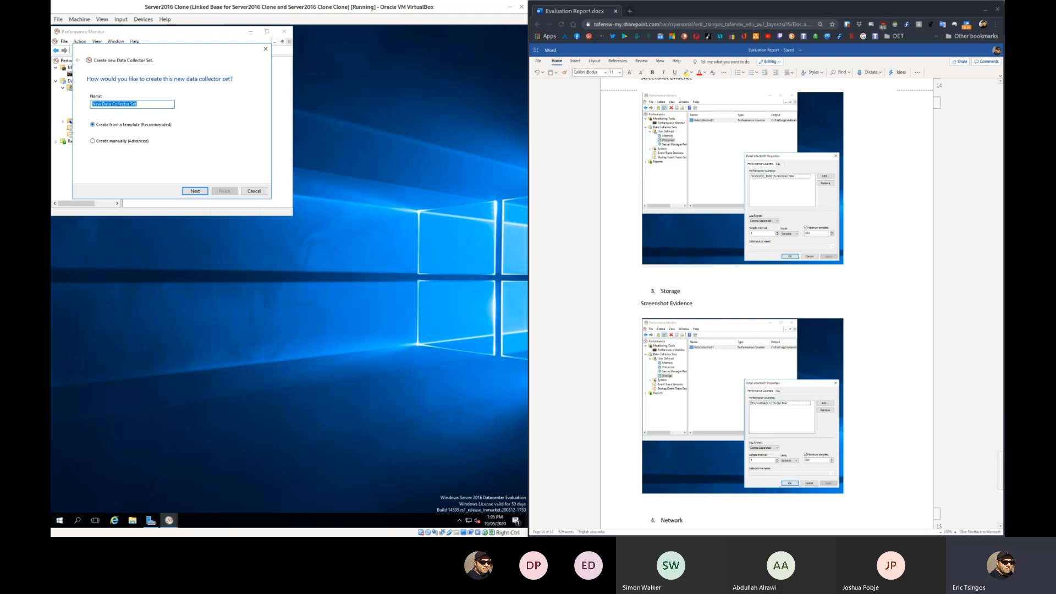
type("Network")
left_click(195, 191)
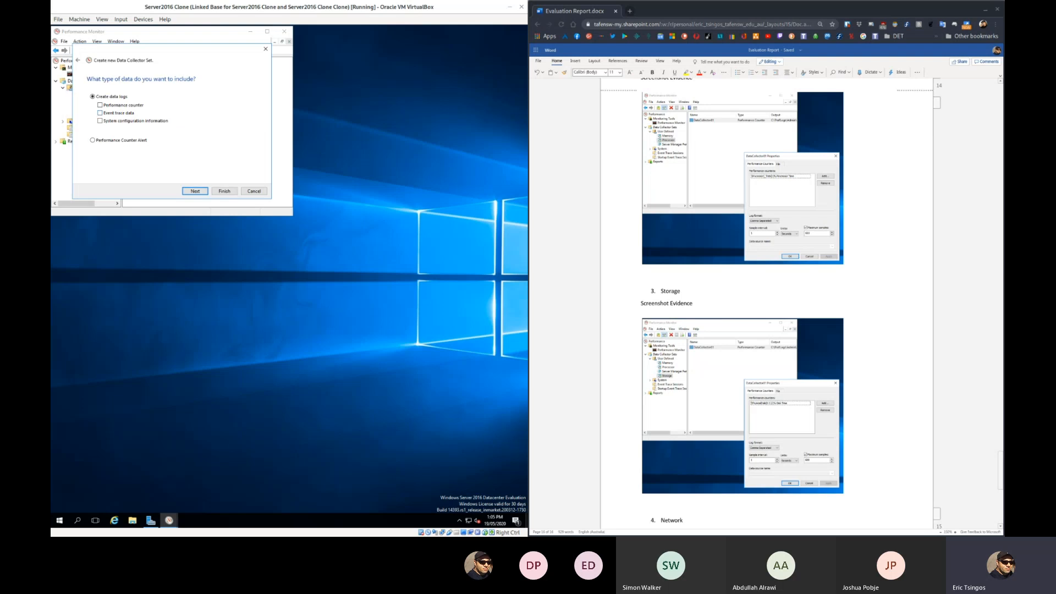
left_click(195, 192)
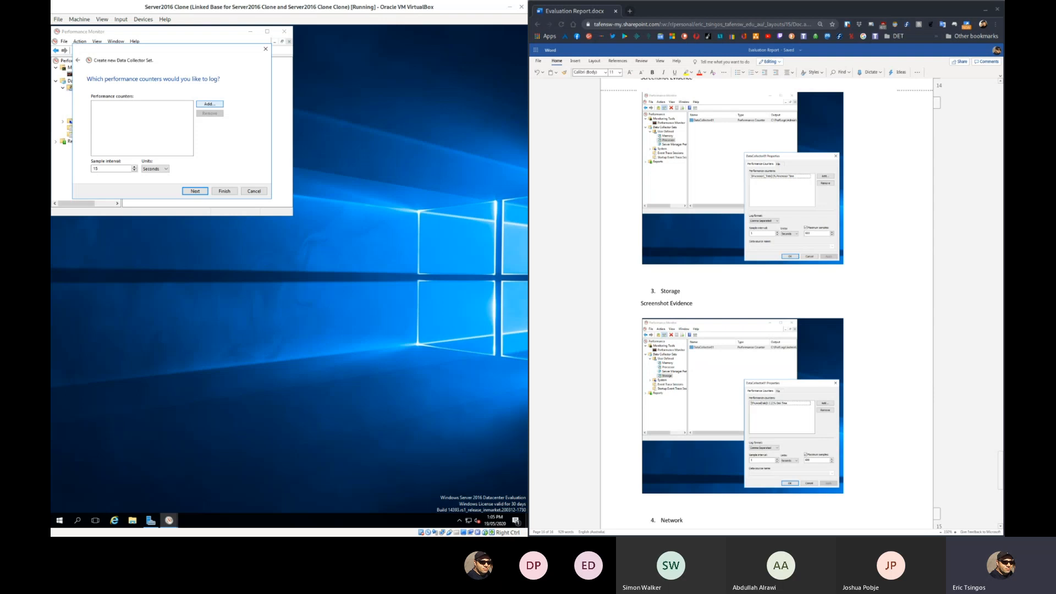
Open the counter selection for the Network set and highlight the report's recommended network interface counter in its list of system objects.
left_click(209, 103)
scroll(766, 303, "up", 15)
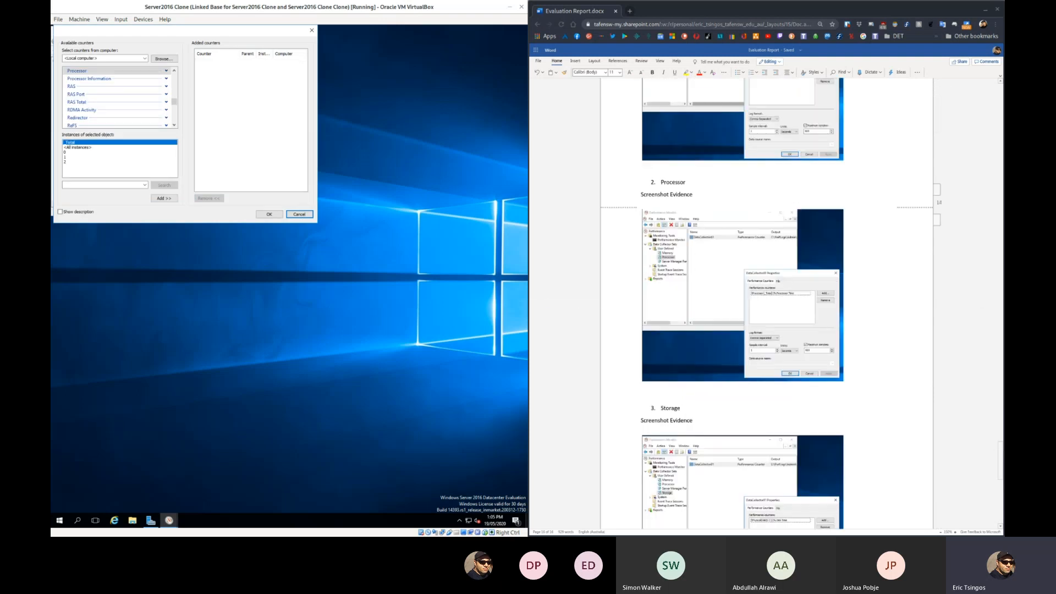
scroll(767, 303, "up", 15)
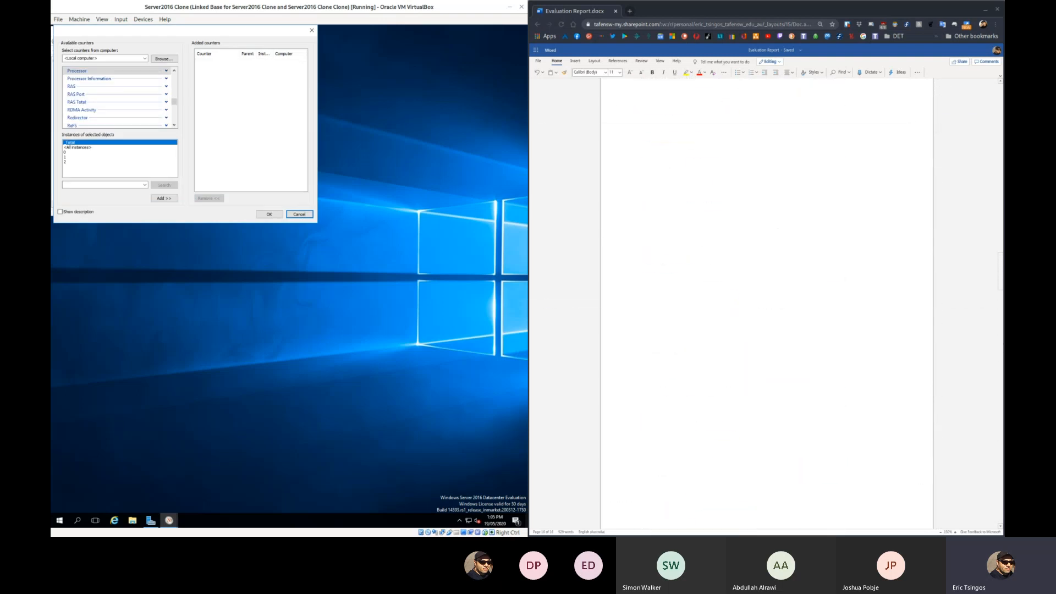
scroll(766, 303, "up", 5)
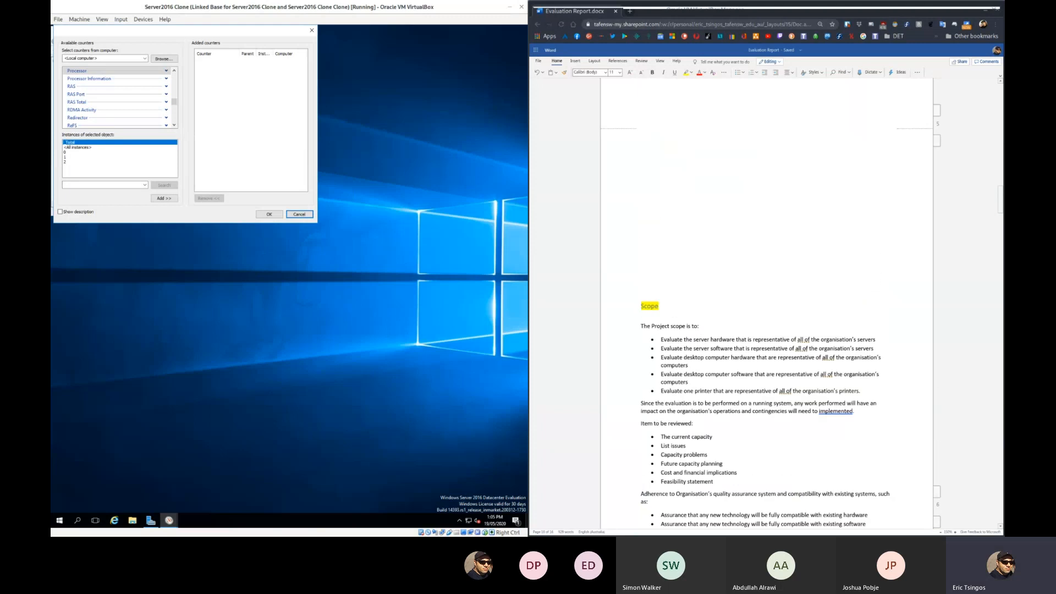
scroll(766, 303, "up", 4)
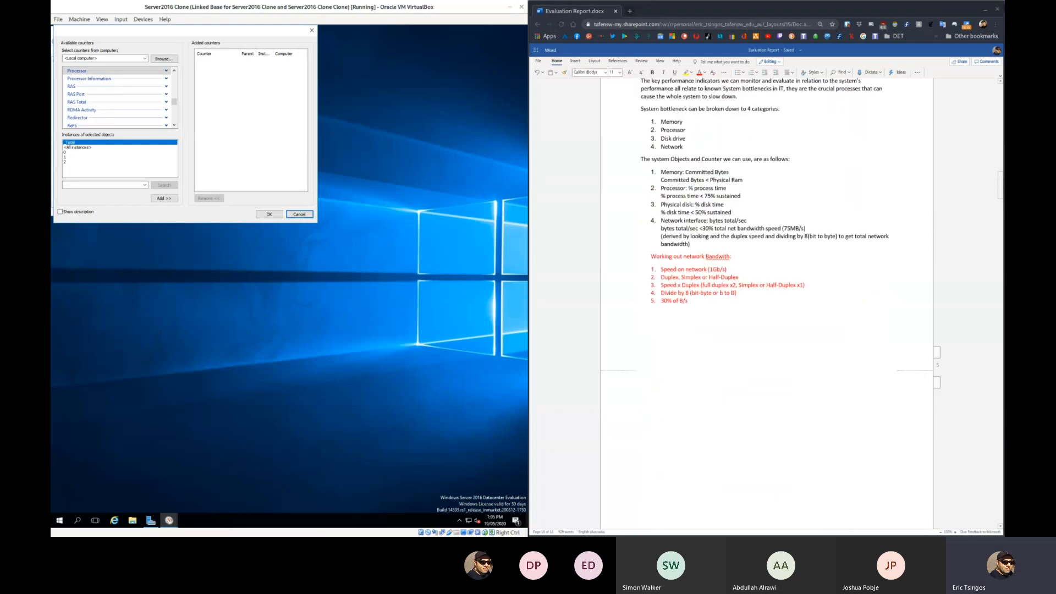
left_click(661, 221)
left_click_drag(661, 221, 747, 221)
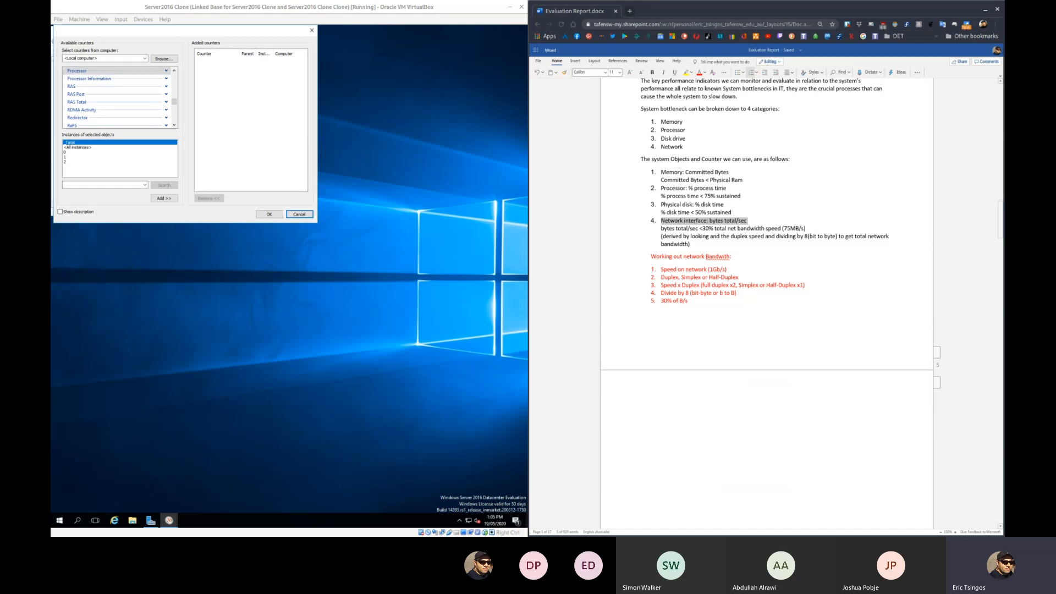
Select the Bytes Total/sec counter of the Network Interface object among the available counters.
scroll(115, 97, "up", 7)
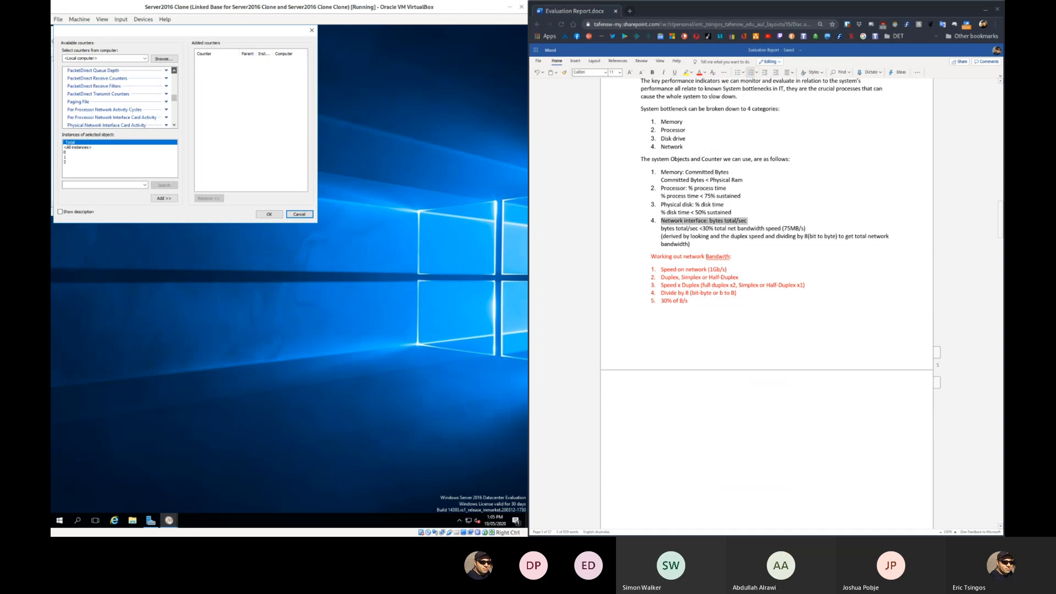
scroll(116, 98, "up", 3)
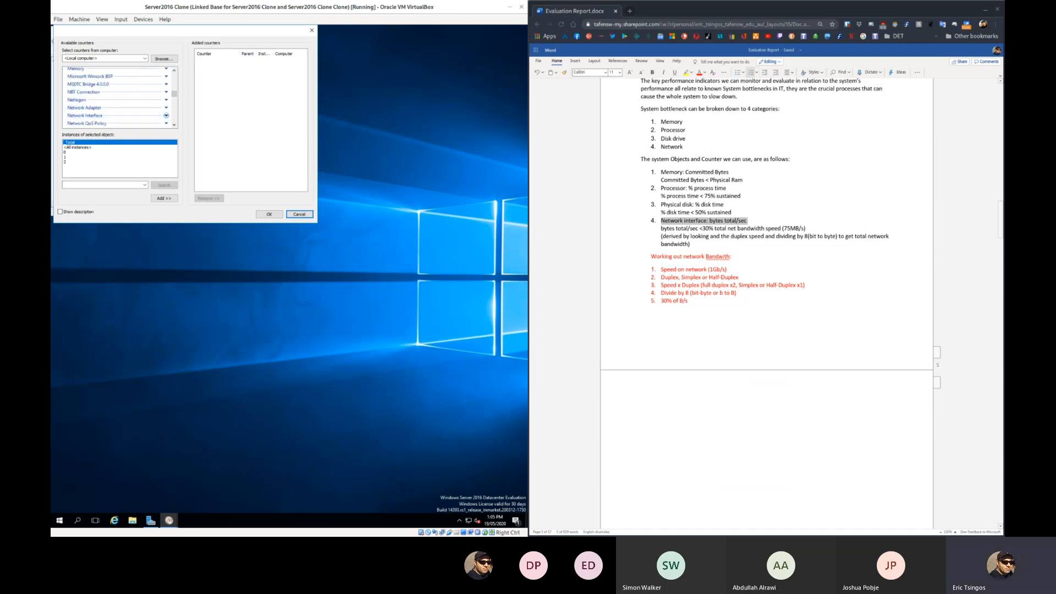
left_click(166, 115)
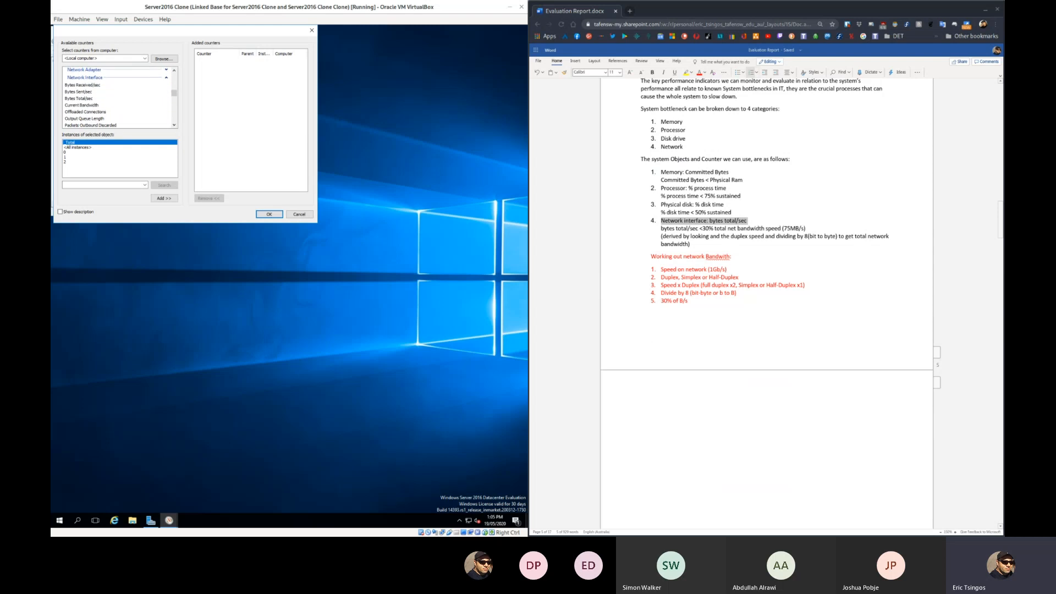
left_click(79, 98)
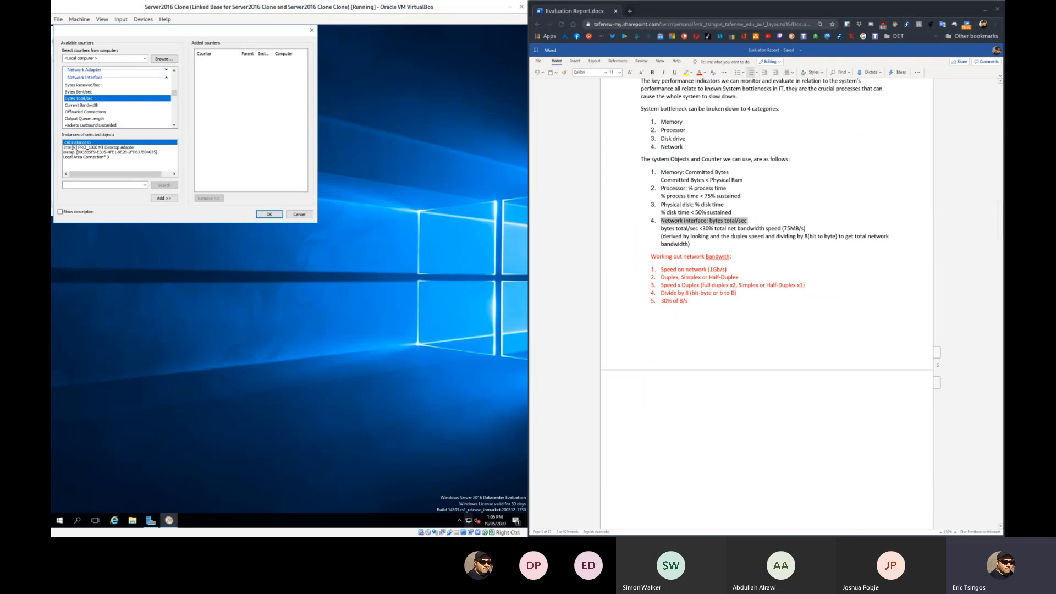
Open the properties of the server's Ethernet connection from its network adapter settings.
right_click(468, 520)
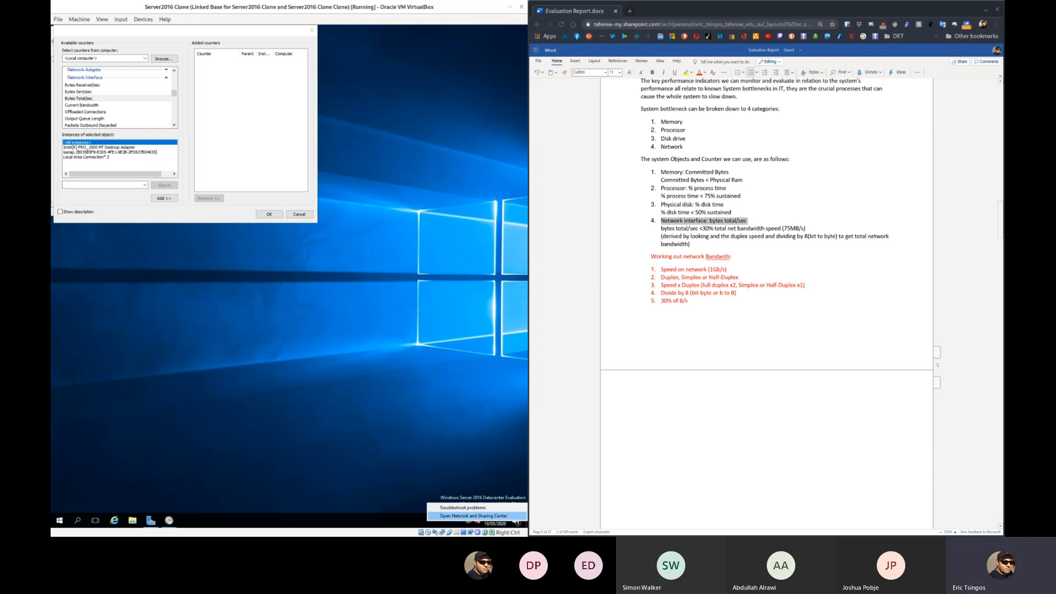
left_click(473, 515)
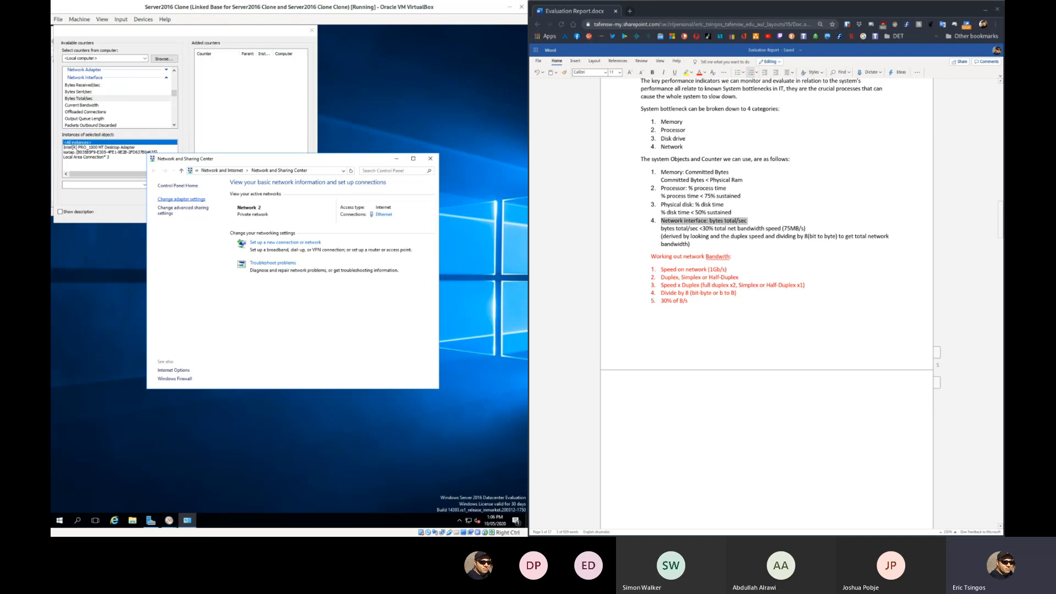
left_click(181, 199)
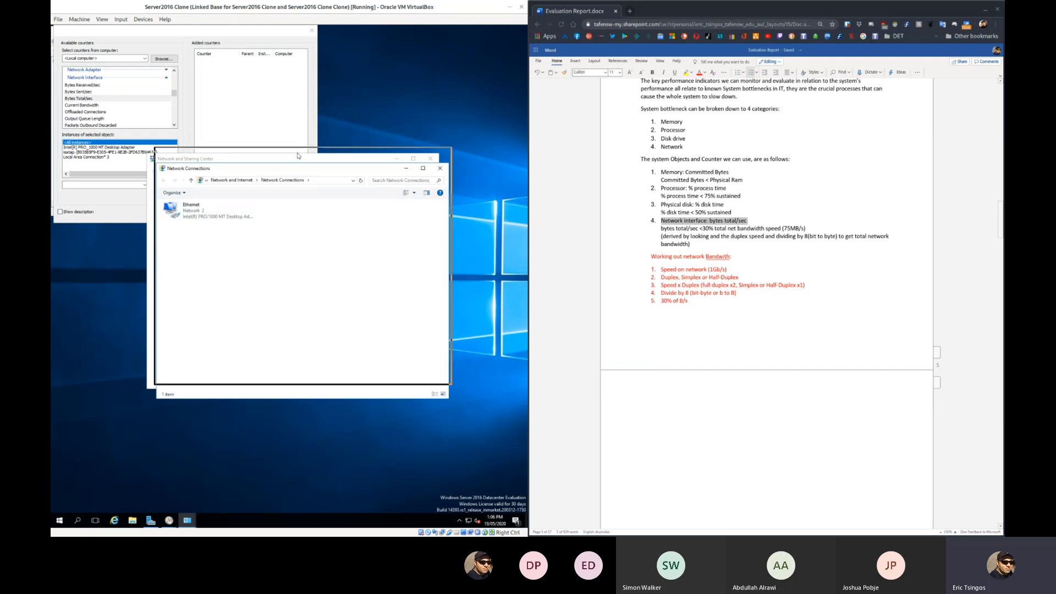
left_click_drag(286, 168, 288, 148)
right_click(199, 189)
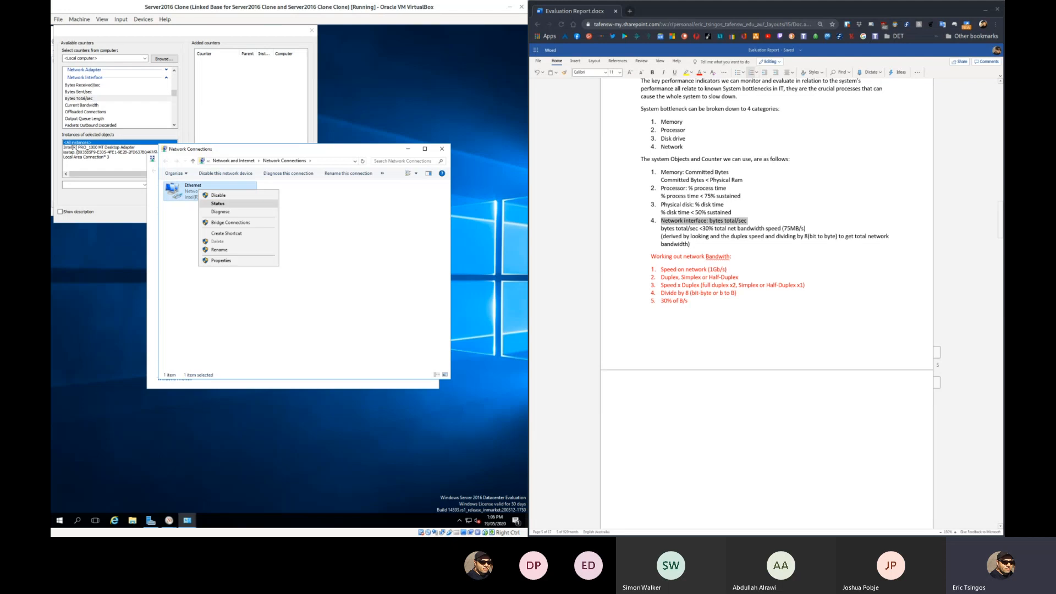
left_click(221, 260)
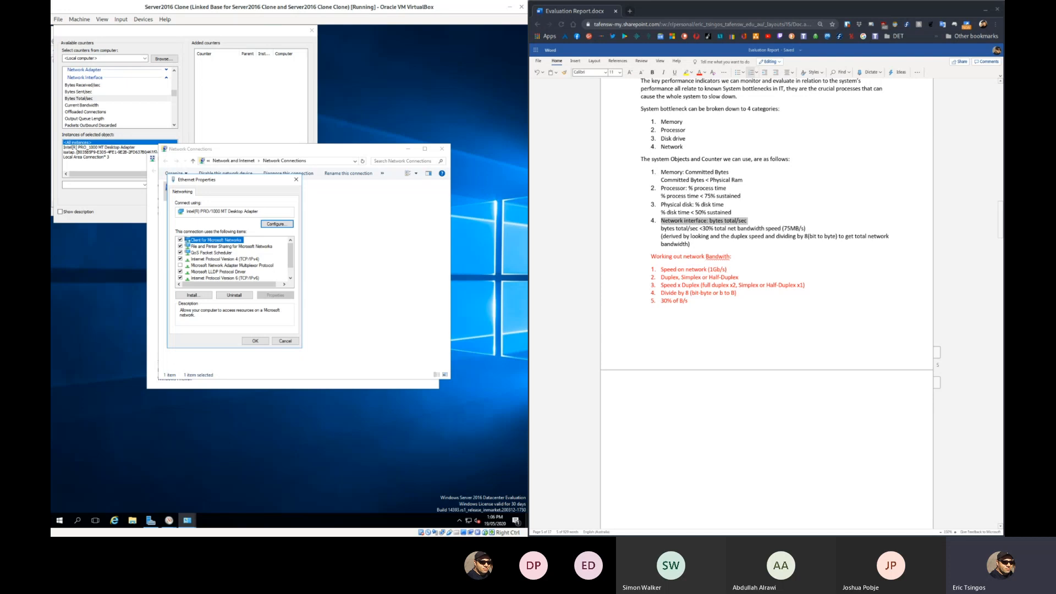
Examine the Ethernet adapter's advanced Link Speed & Duplex property and its available values, and close the adapter properties.
left_click(276, 224)
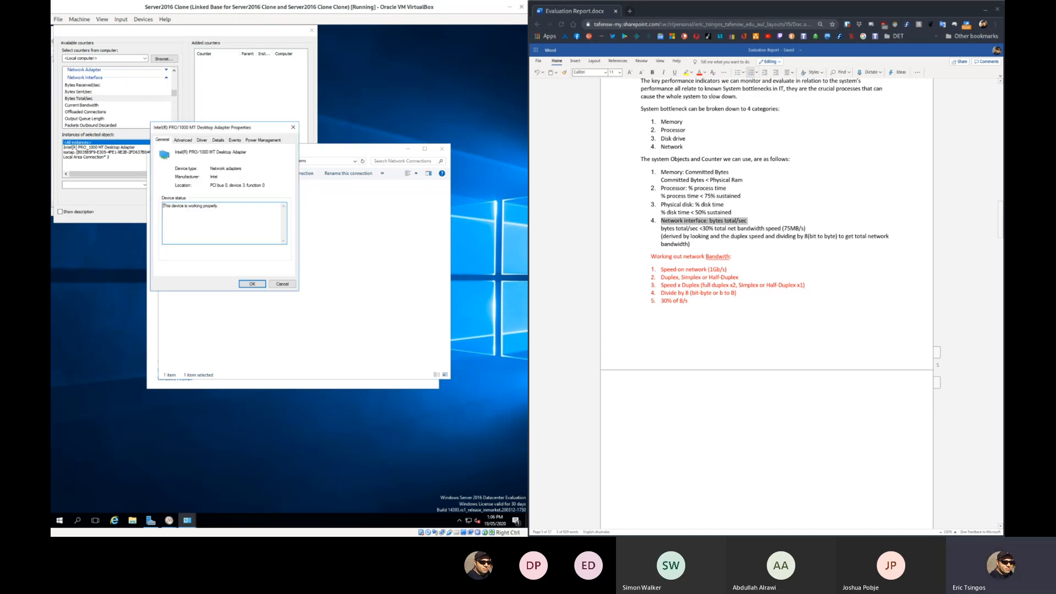
left_click(183, 140)
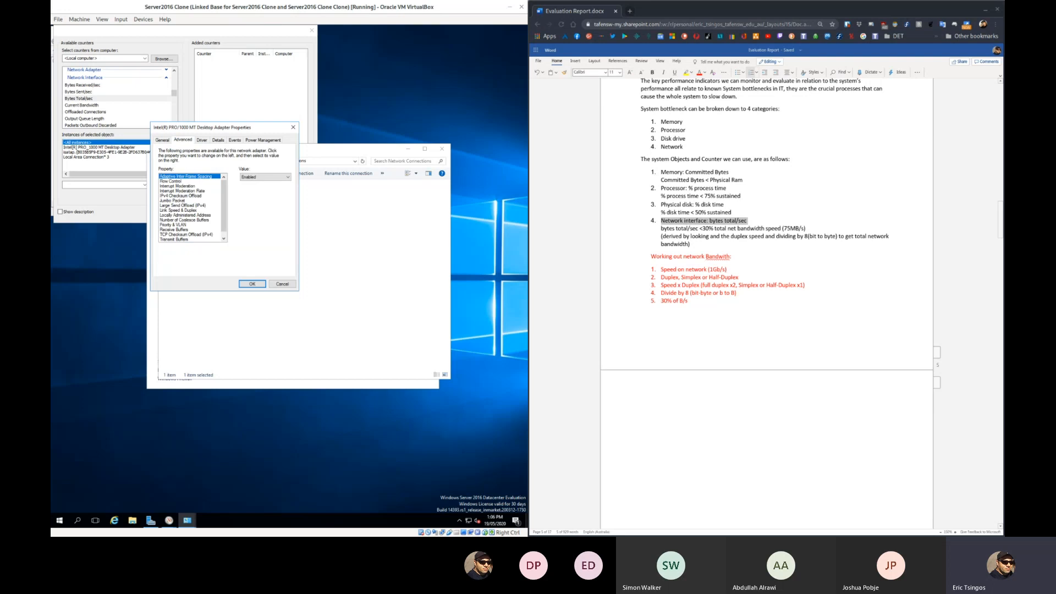
left_click(177, 210)
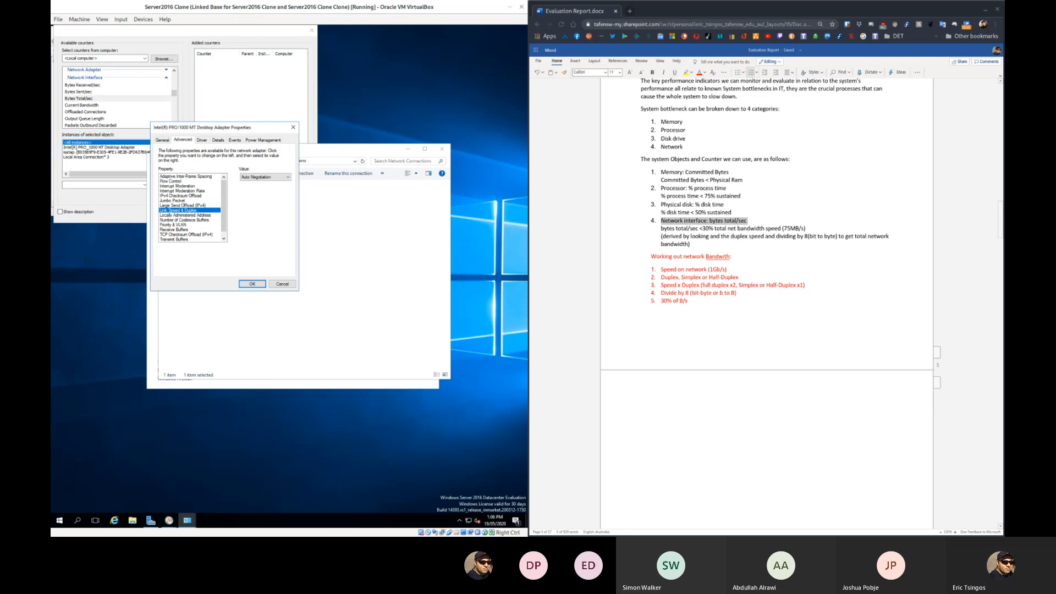
left_click(266, 176)
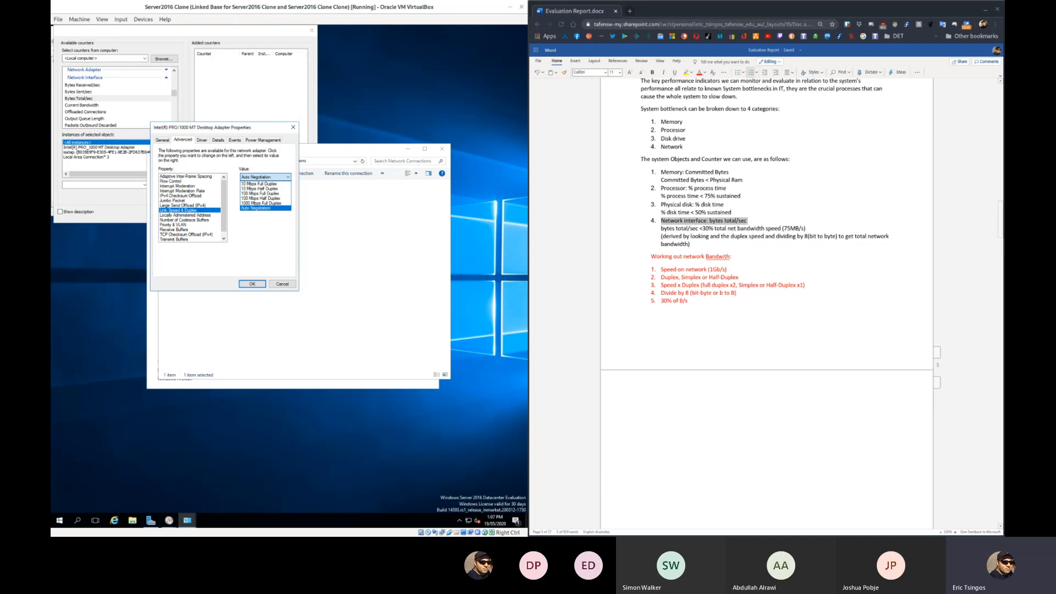
left_click(256, 209)
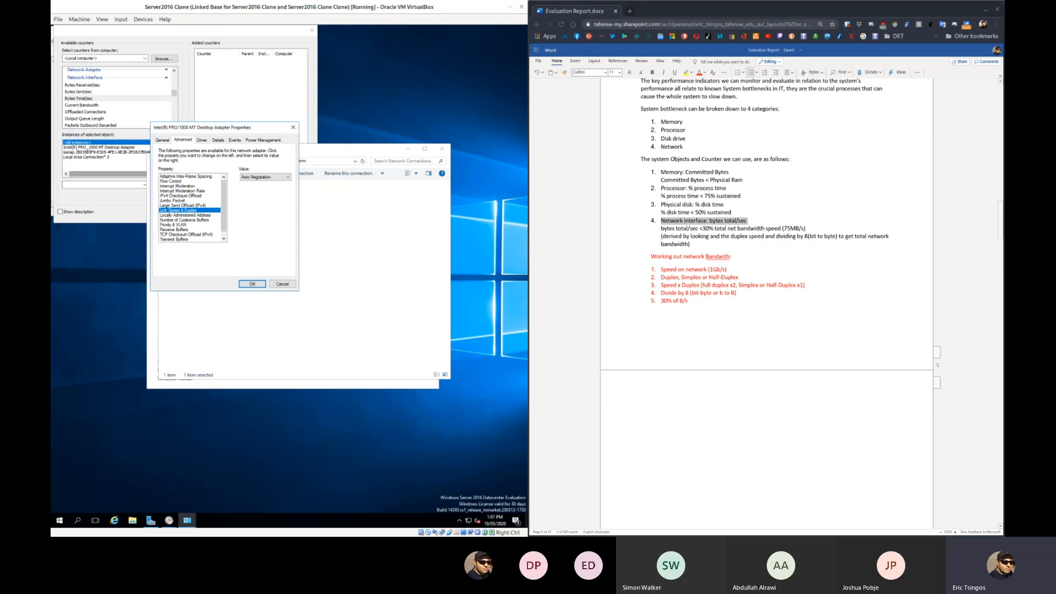
left_click(173, 201)
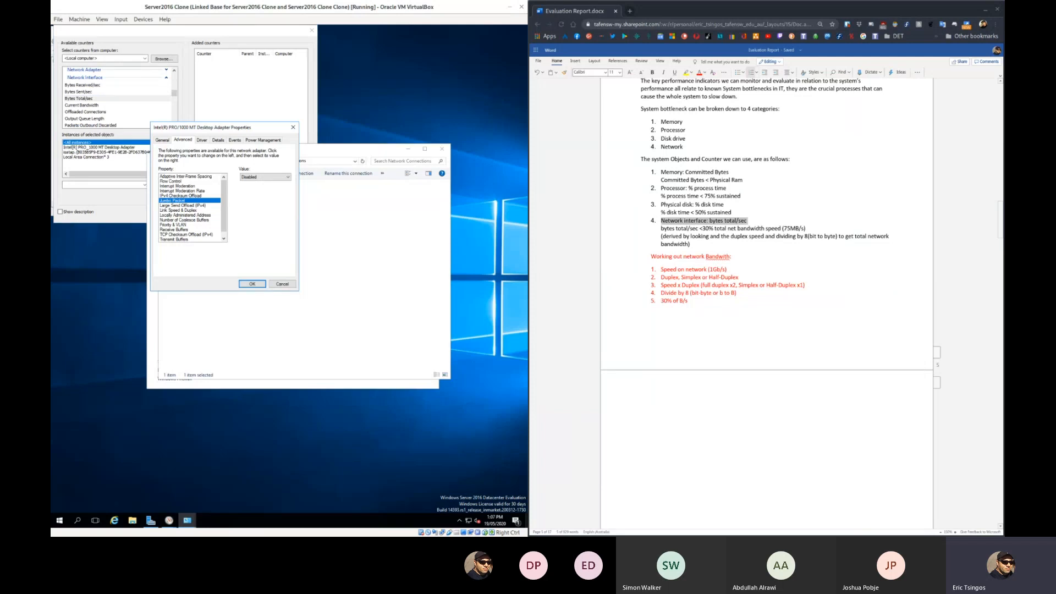
left_click(293, 127)
left_click(300, 248)
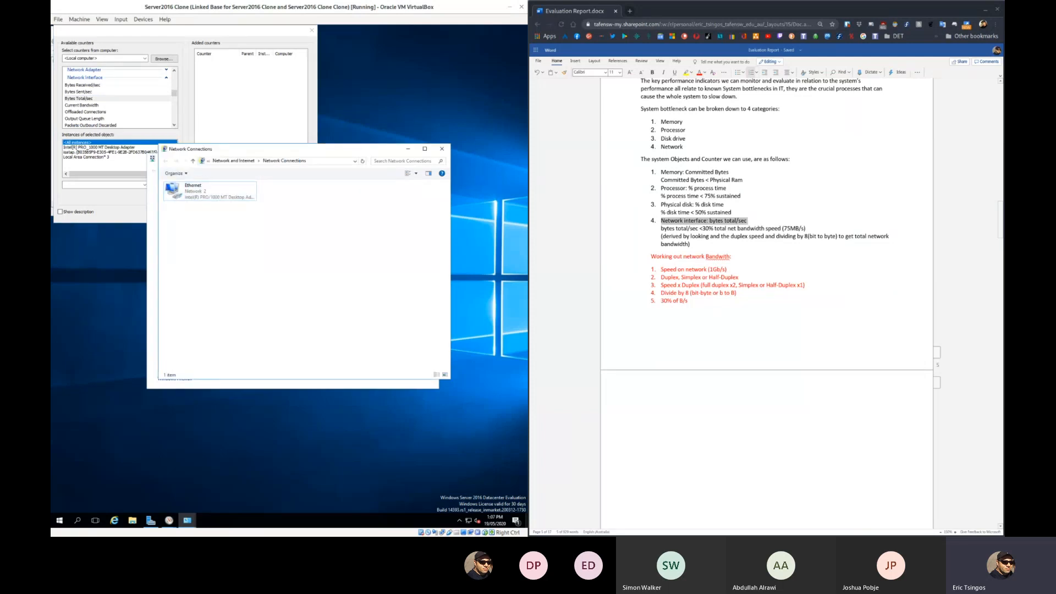
left_click(209, 190)
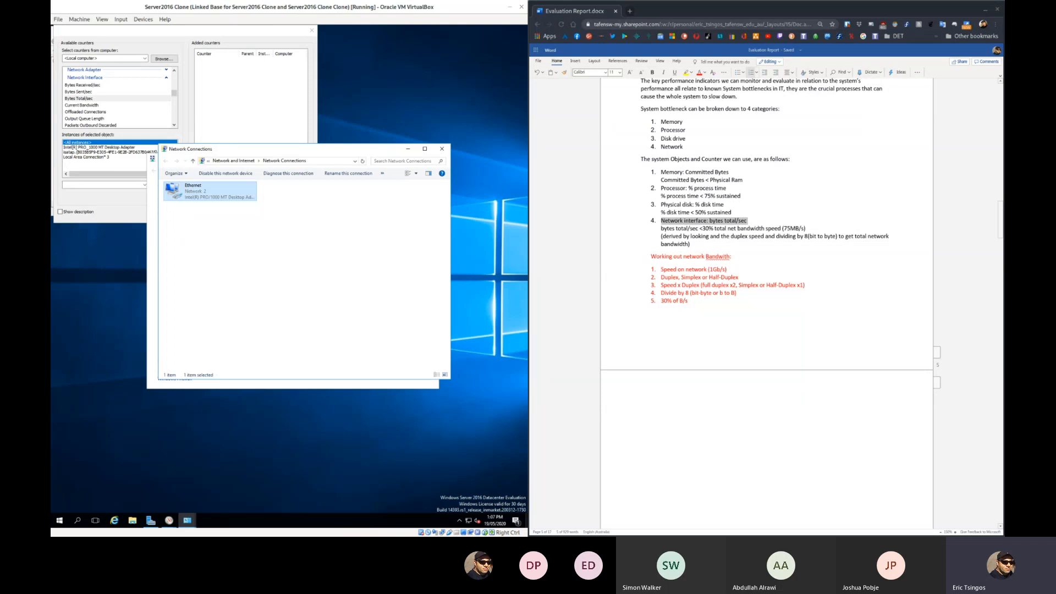
Add the Bytes Total/sec counter for the Intel PRO_1000 MT Desktop Adapter instance to the Network set.
key("alt+Tab")
left_click(99, 148)
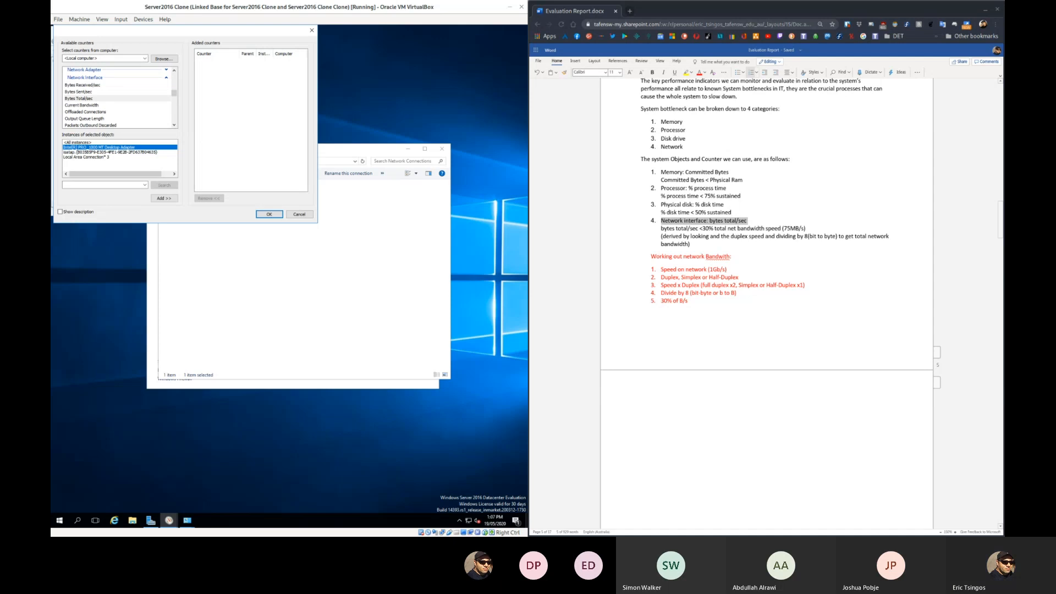
left_click(164, 198)
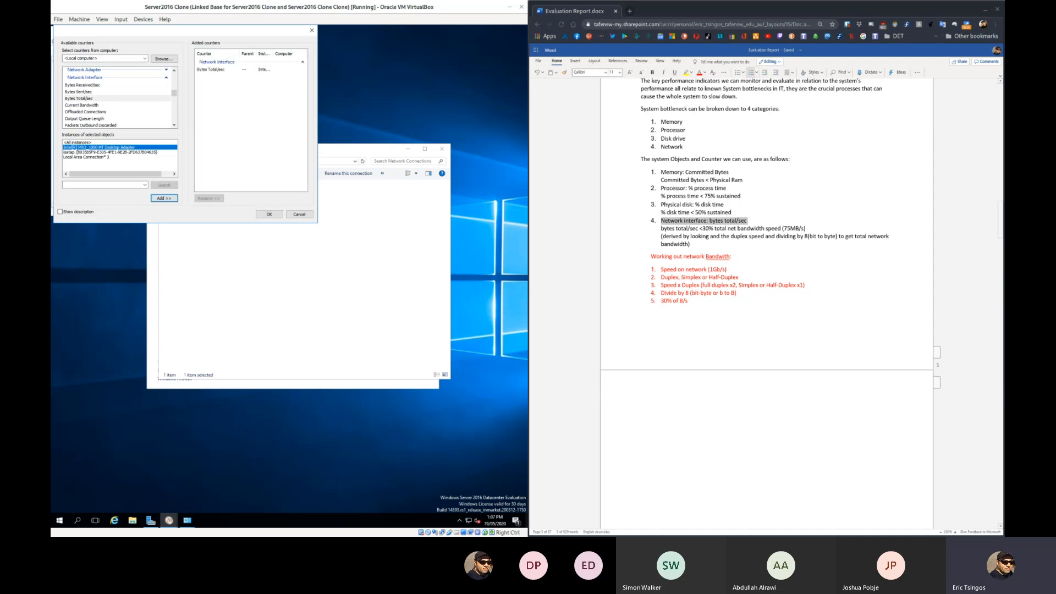
key("Return")
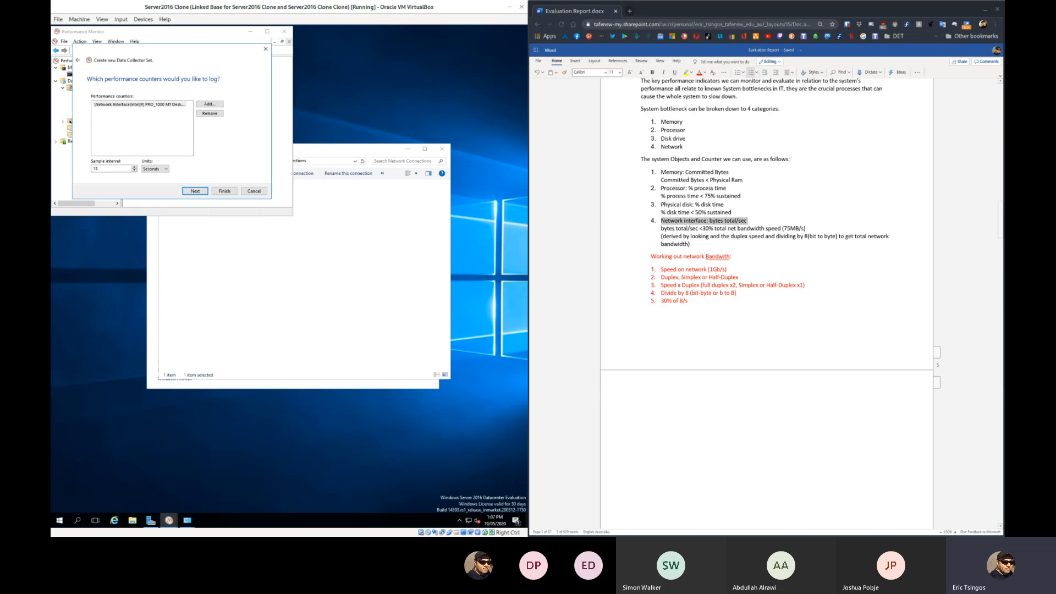
Set the Network set's sample interval to 1 second and finish creating it with the default root directory.
left_click(104, 169)
type("1")
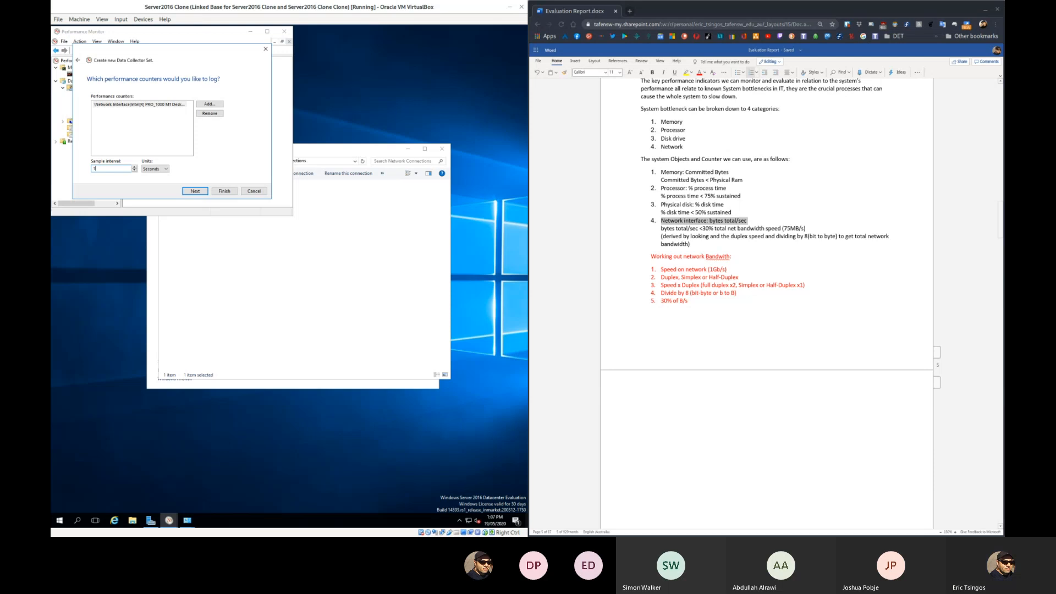
left_click(195, 191)
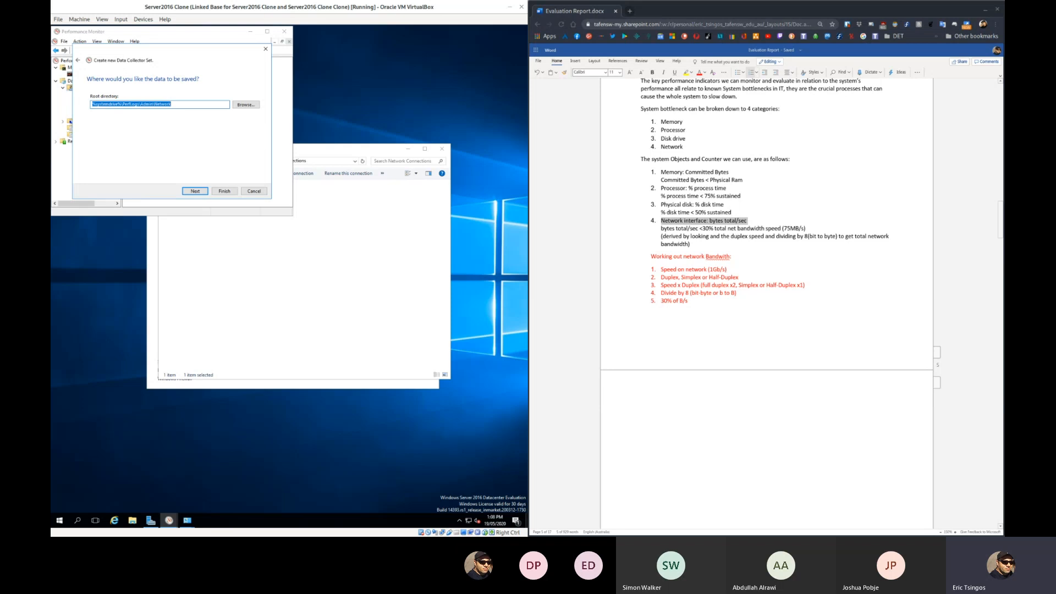
key("Return")
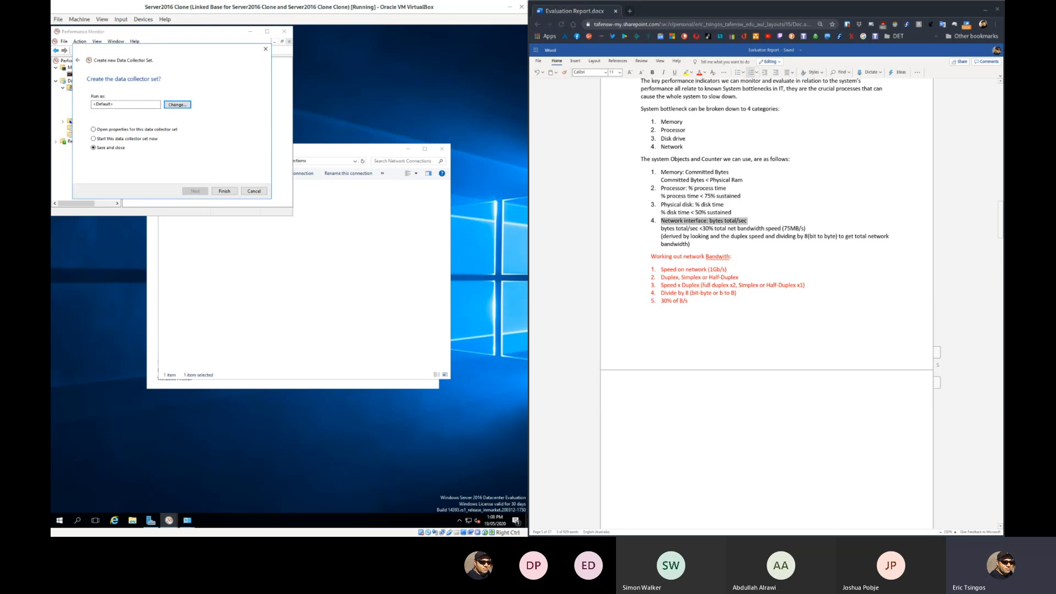
key("Return")
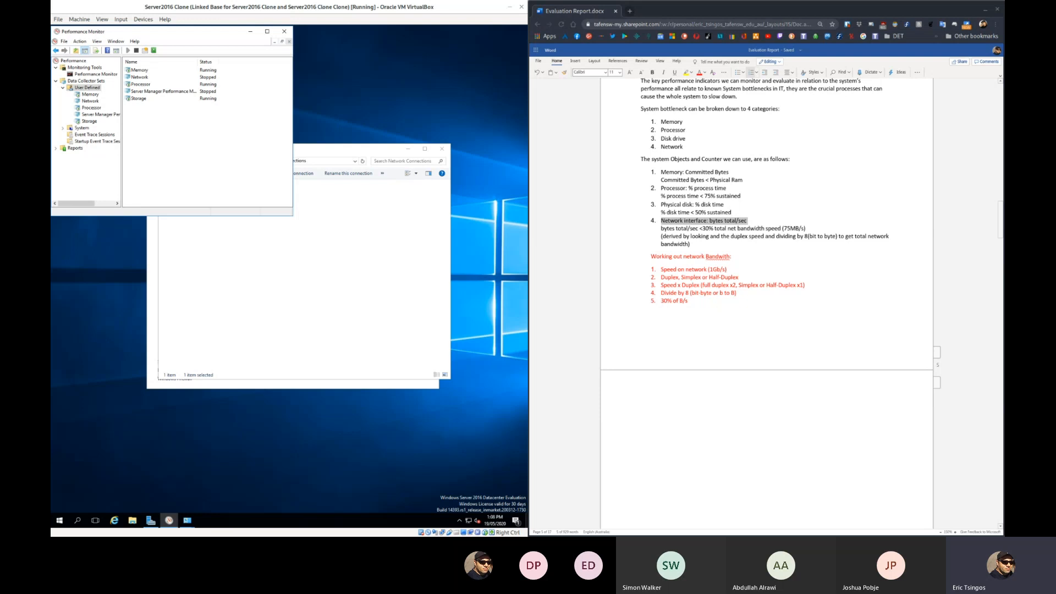
Set the Network set's DataCollector01 to Comma Separated log format with a maximum of 600 samples, and close the Network Connections window.
double_click(140, 77)
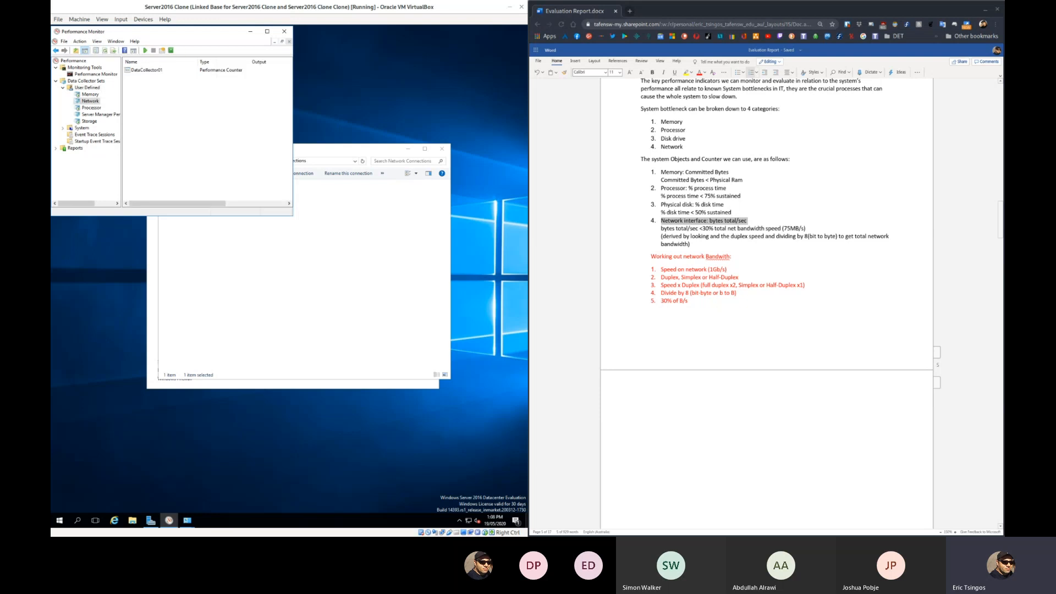
double_click(147, 71)
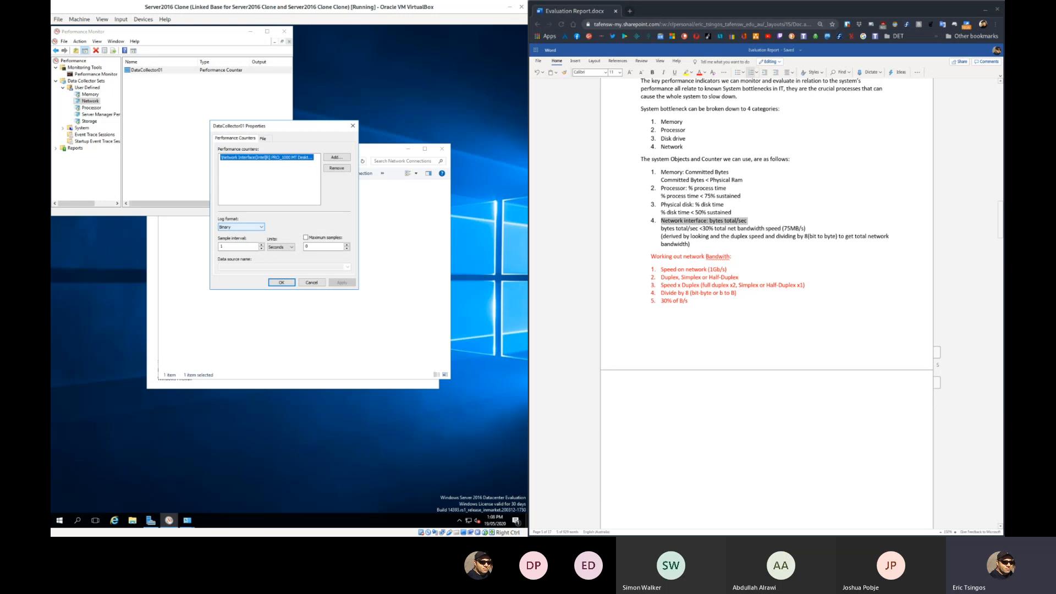
left_click(241, 226)
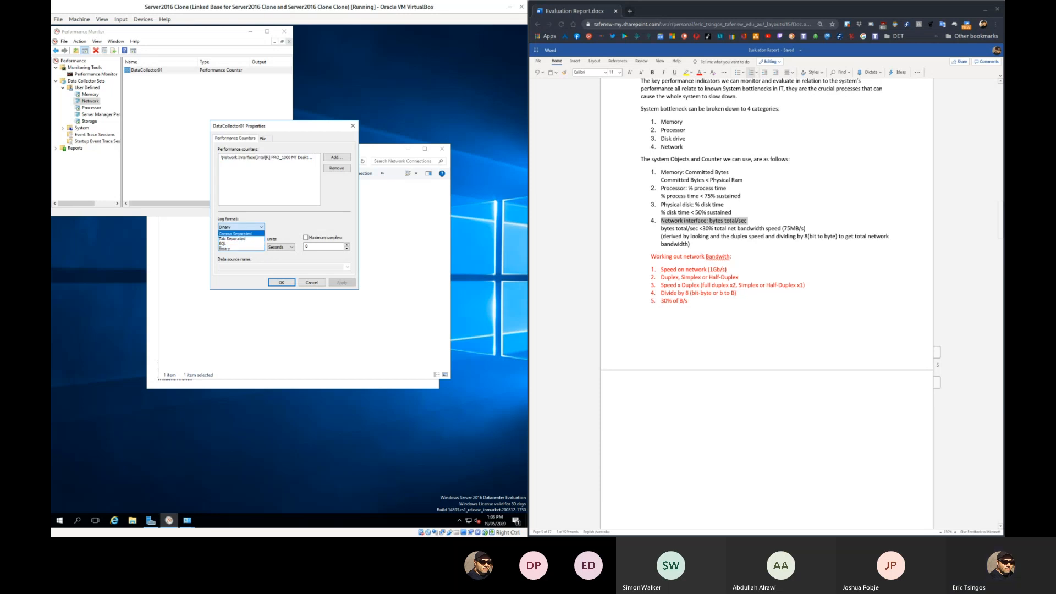
left_click(235, 234)
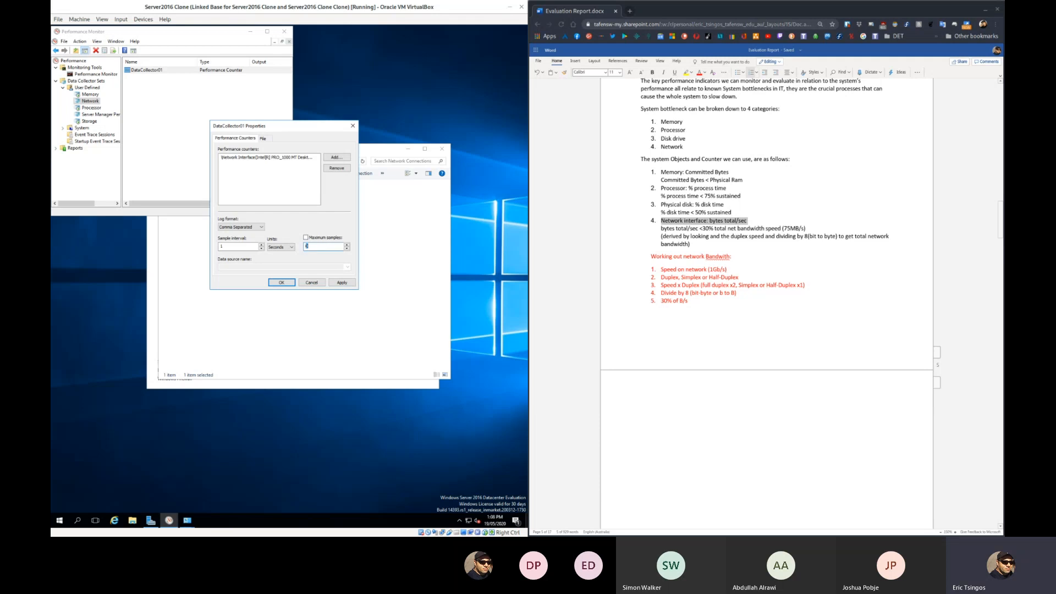
type("600")
left_click(342, 282)
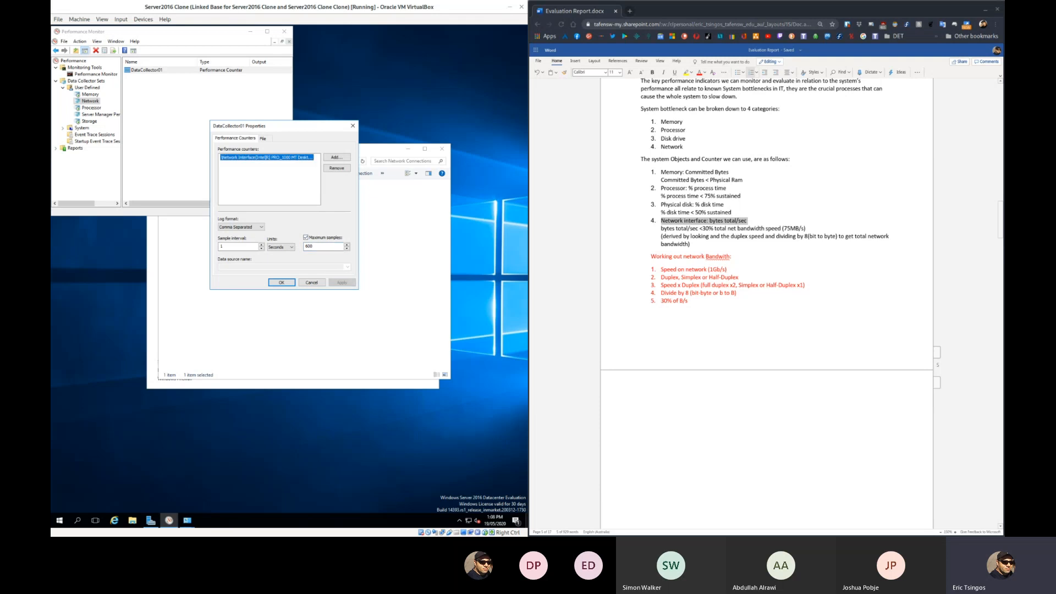
left_click(442, 148)
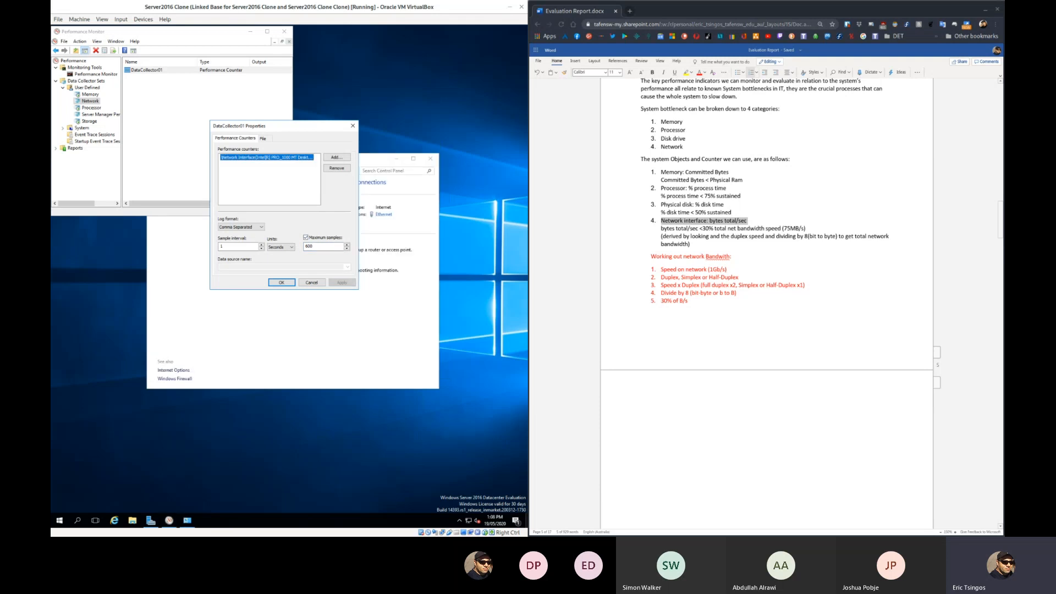
Close the network settings window and the DataCollector01 properties, and start the Network data collector set.
left_click(432, 159)
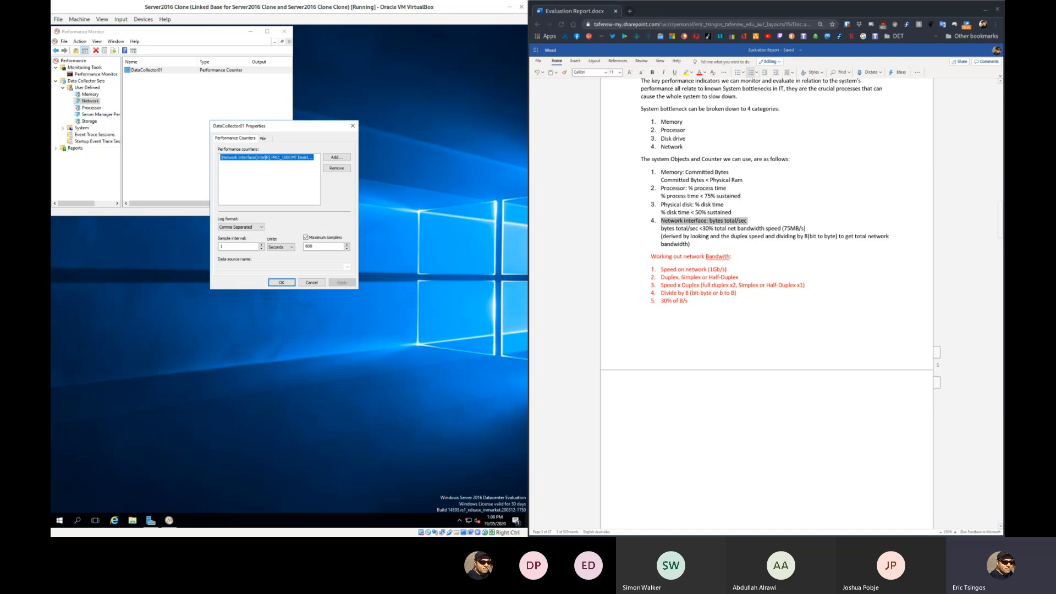
left_click(352, 125)
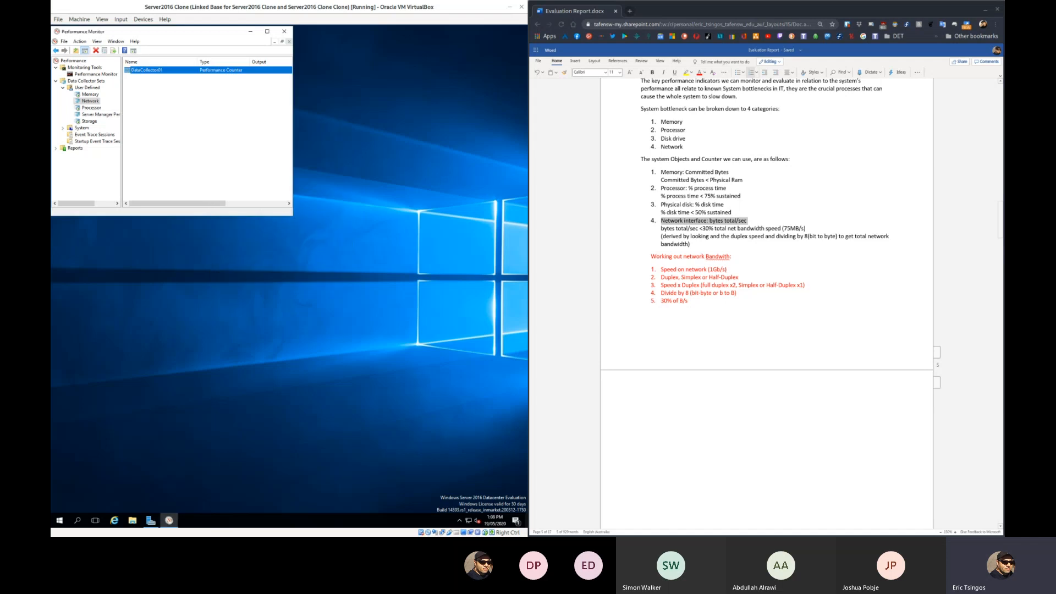
right_click(90, 100)
left_click(108, 105)
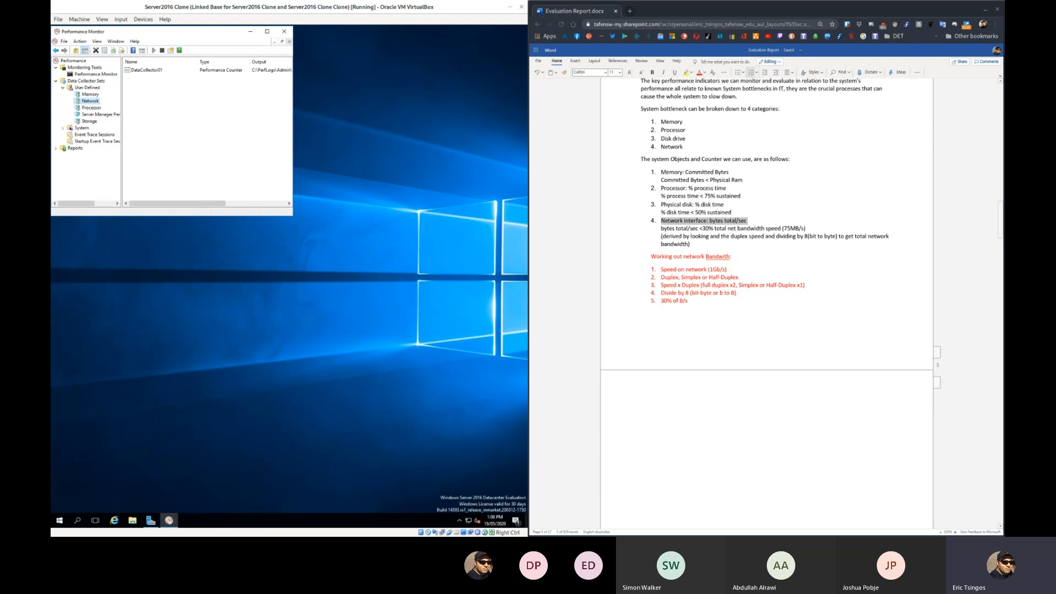
Capture the Network set's DataCollector01 properties, paste the screenshot under the server's Network evidence heading in the report, and close the properties.
double_click(146, 70)
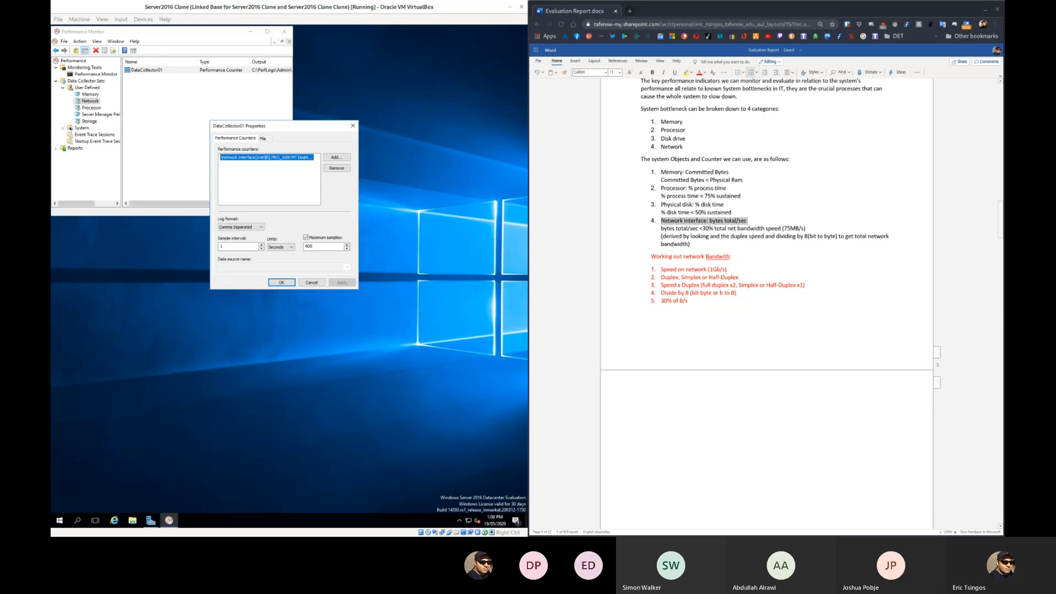
left_click_drag(51, 26, 363, 293)
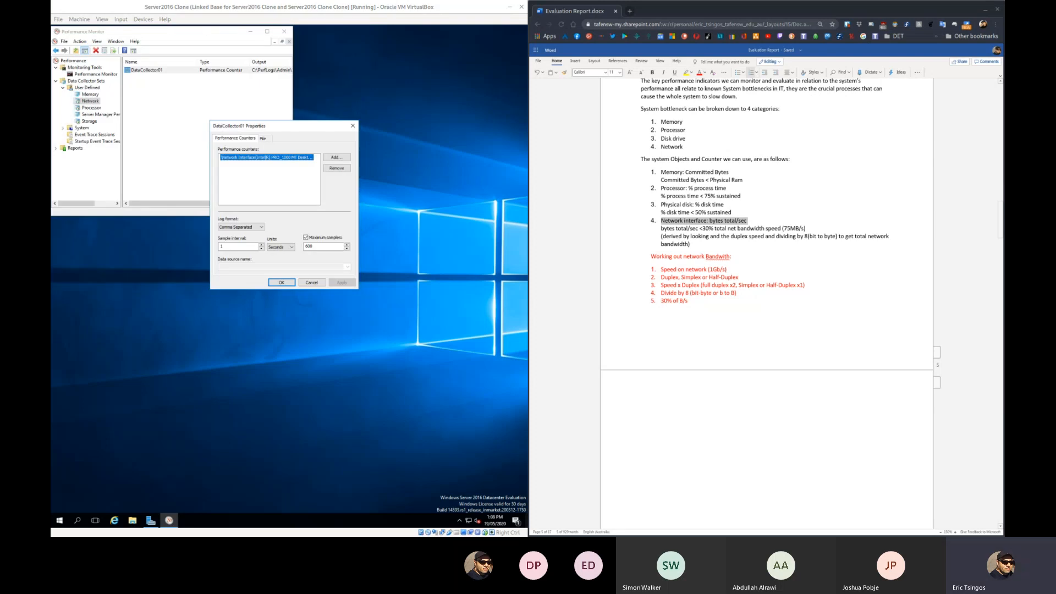
scroll(766, 275, "down", 20)
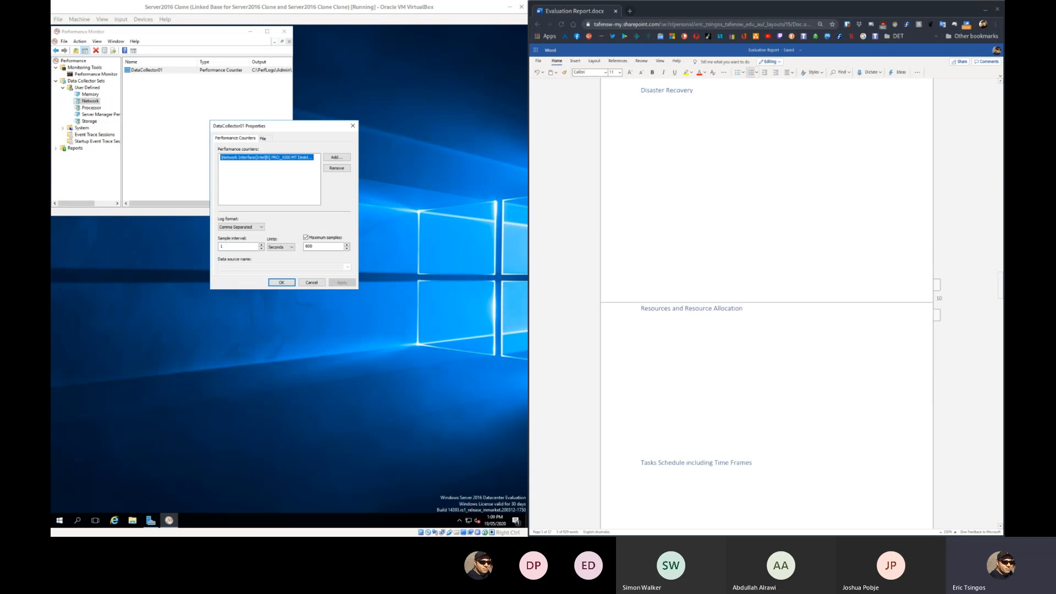
scroll(766, 303, "down", 20)
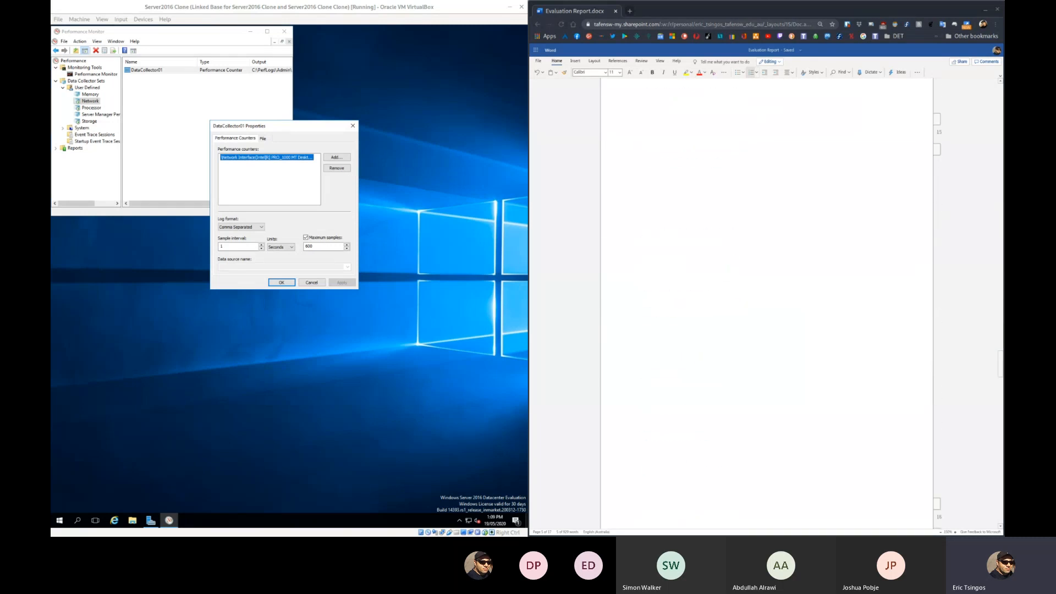
scroll(766, 303, "down", 5)
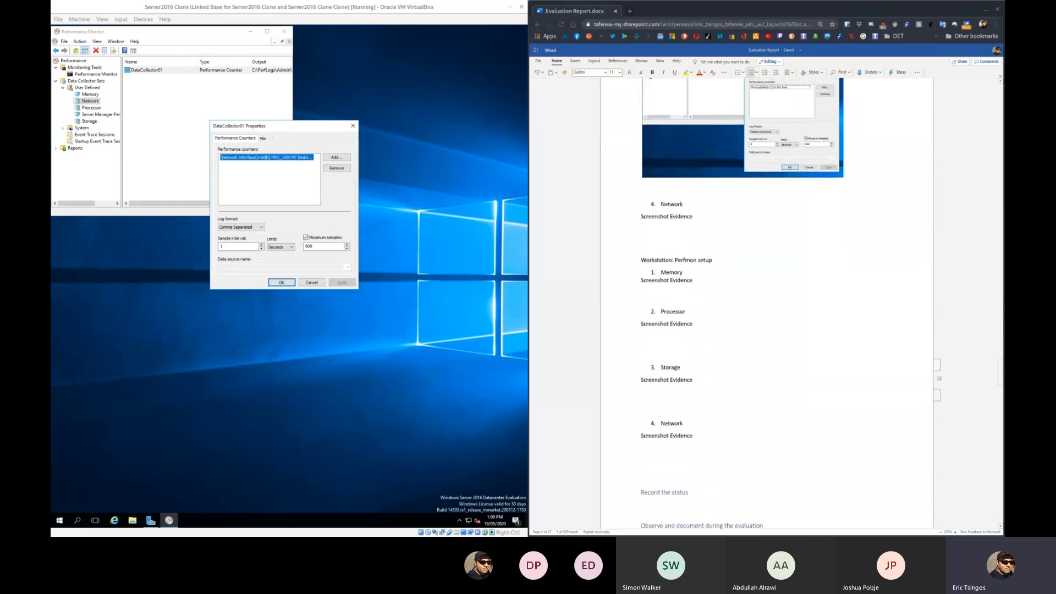
left_click(707, 223)
key("ctrl+v")
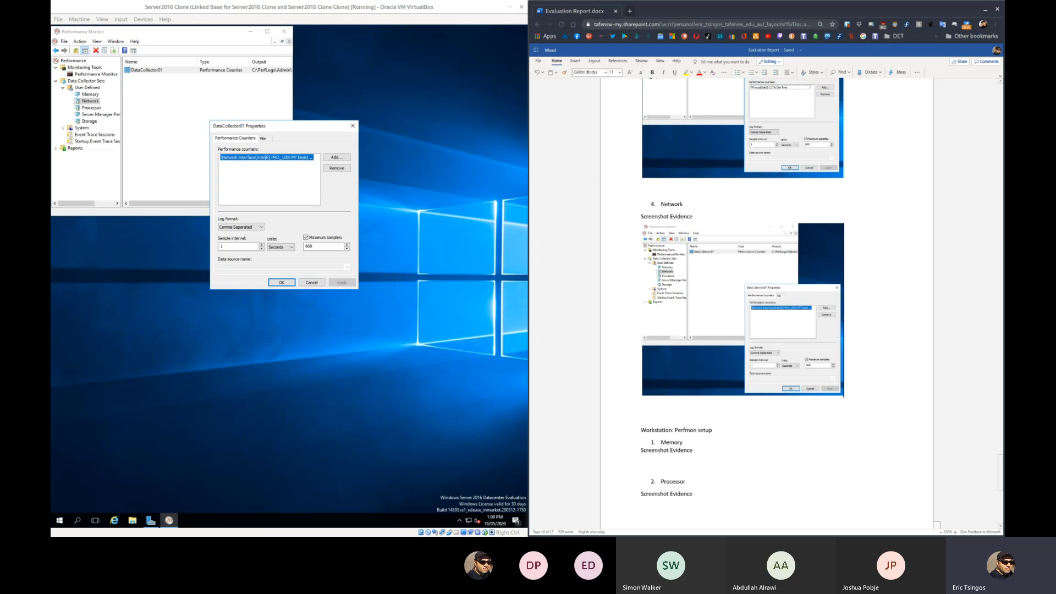
left_click(352, 126)
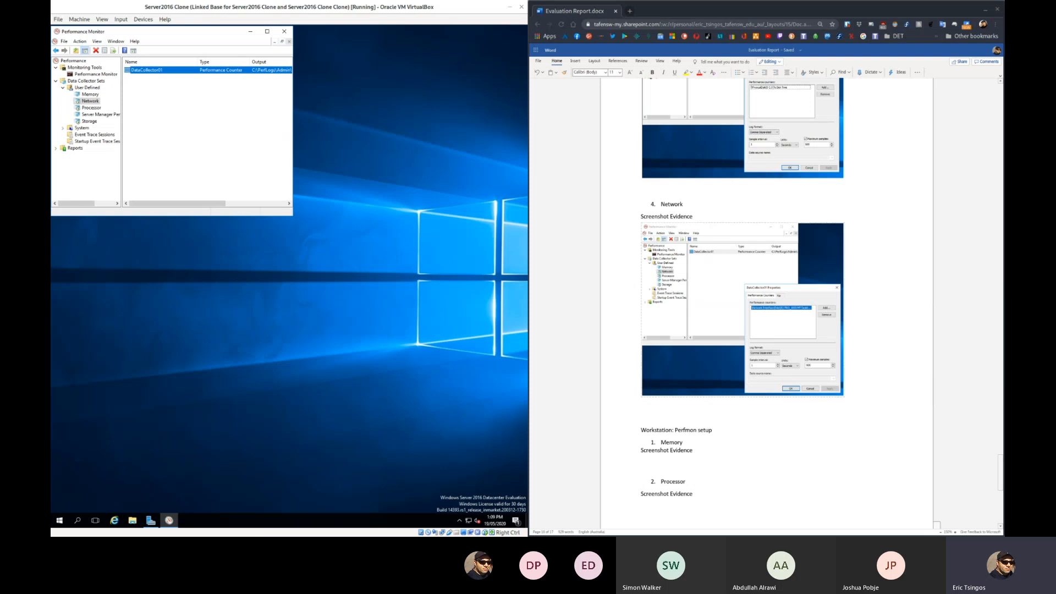
scroll(770, 303, "down", 1)
scroll(770, 302, "down", 5)
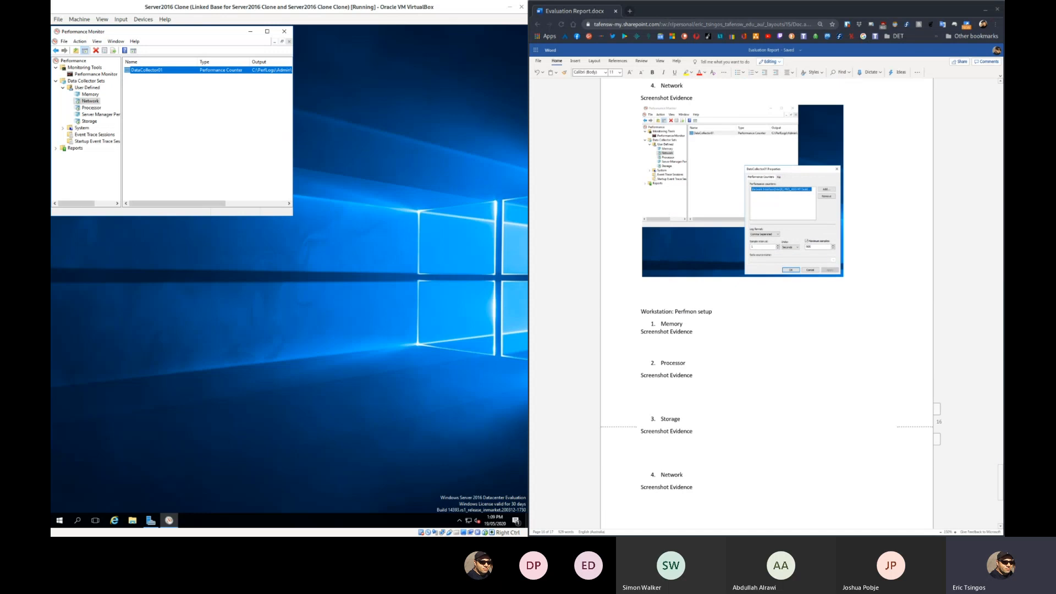
scroll(770, 302, "up", 1)
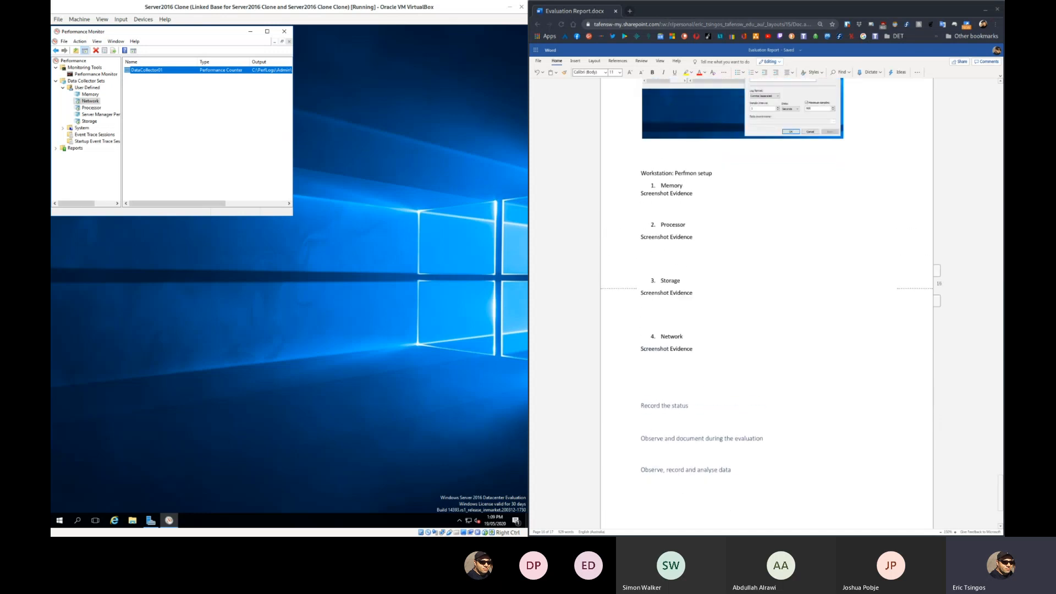
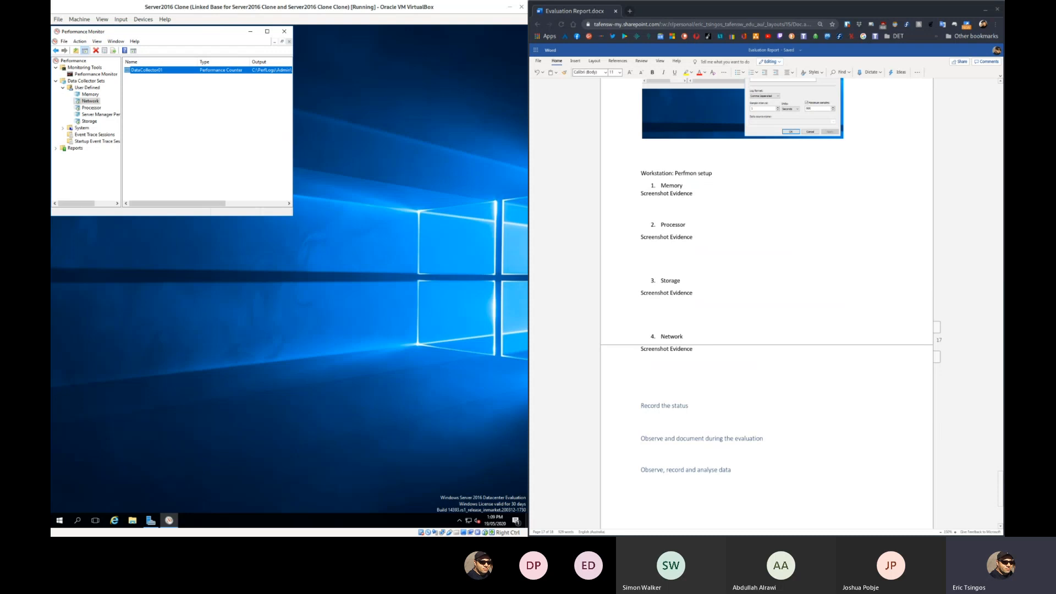
left_click_drag(196, 32, 329, 39)
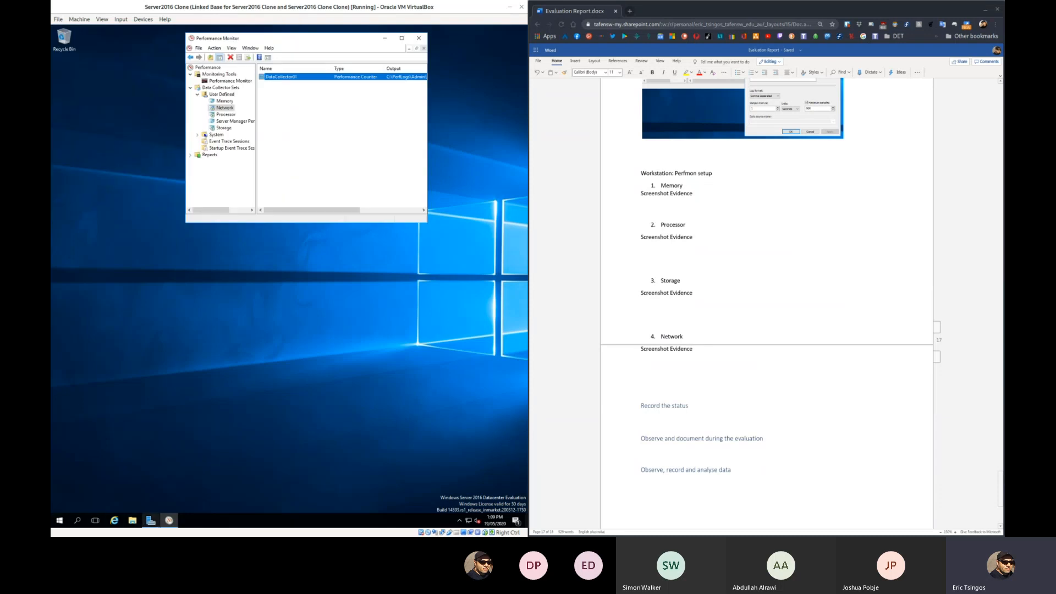
left_click(132, 520)
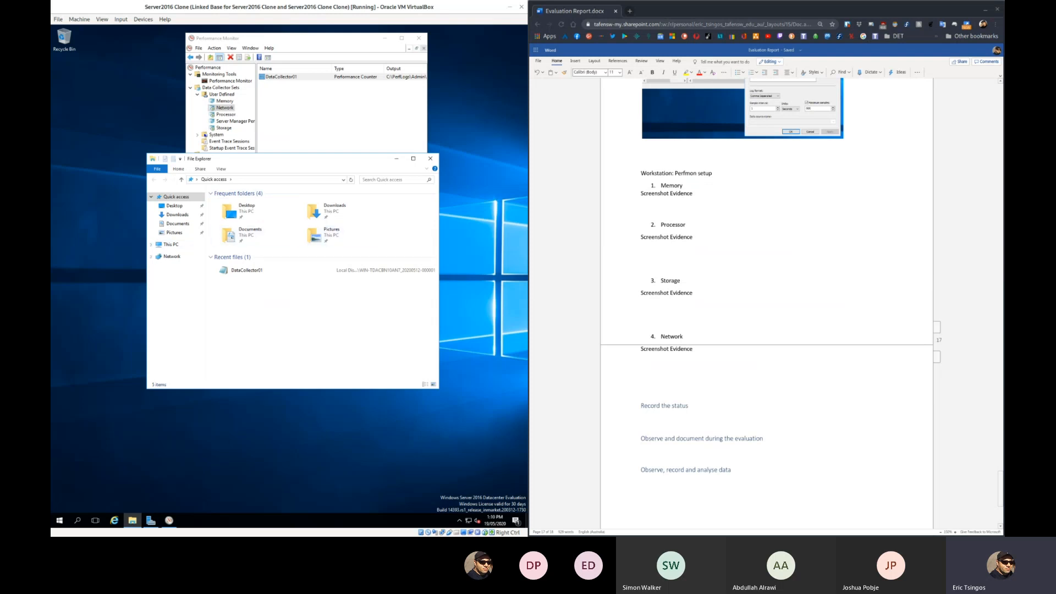
left_click(151, 244)
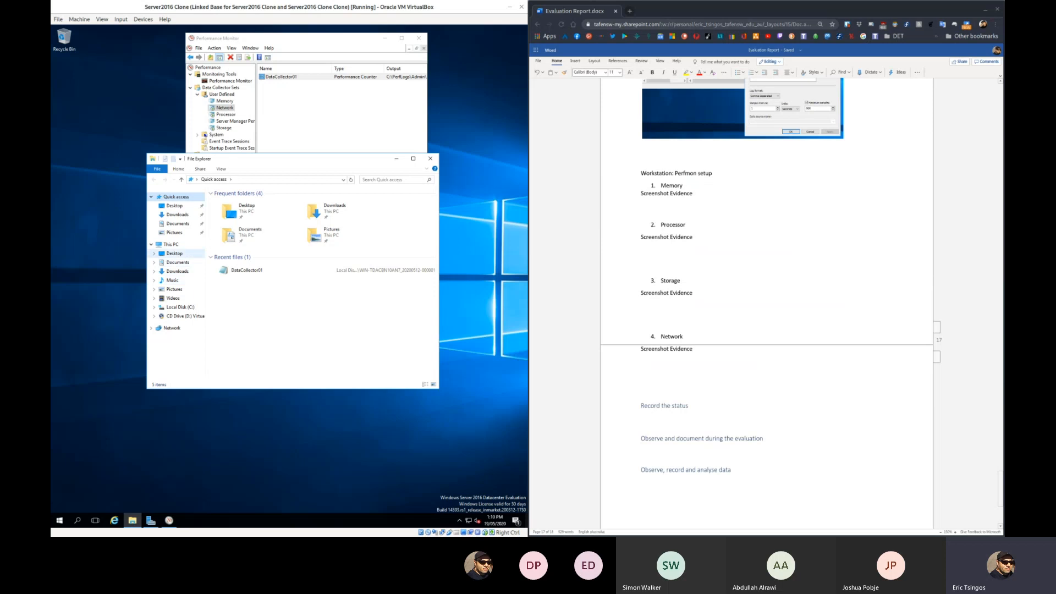
left_click(177, 307)
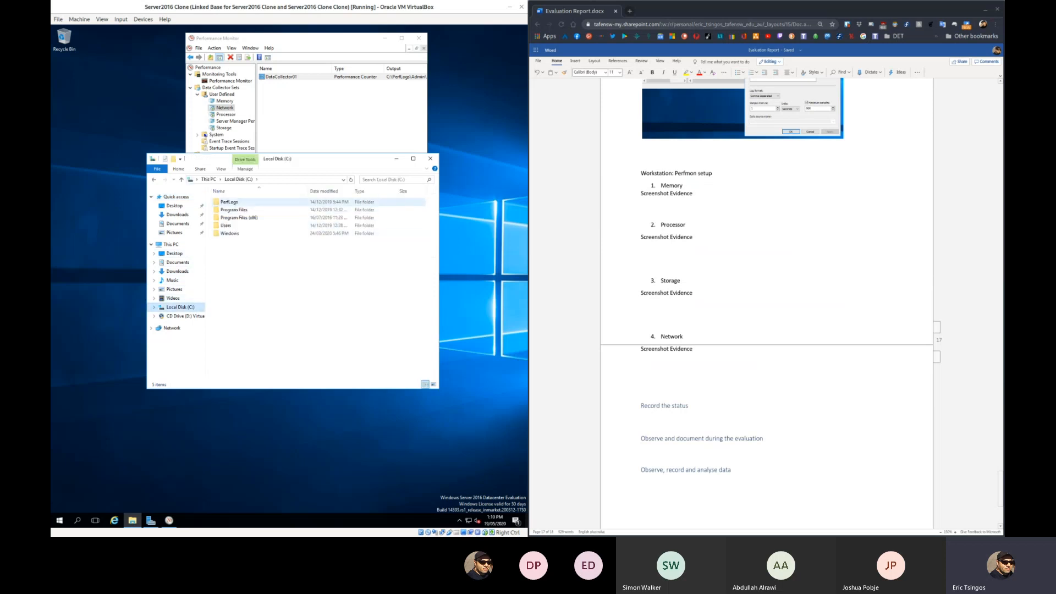
double_click(228, 202)
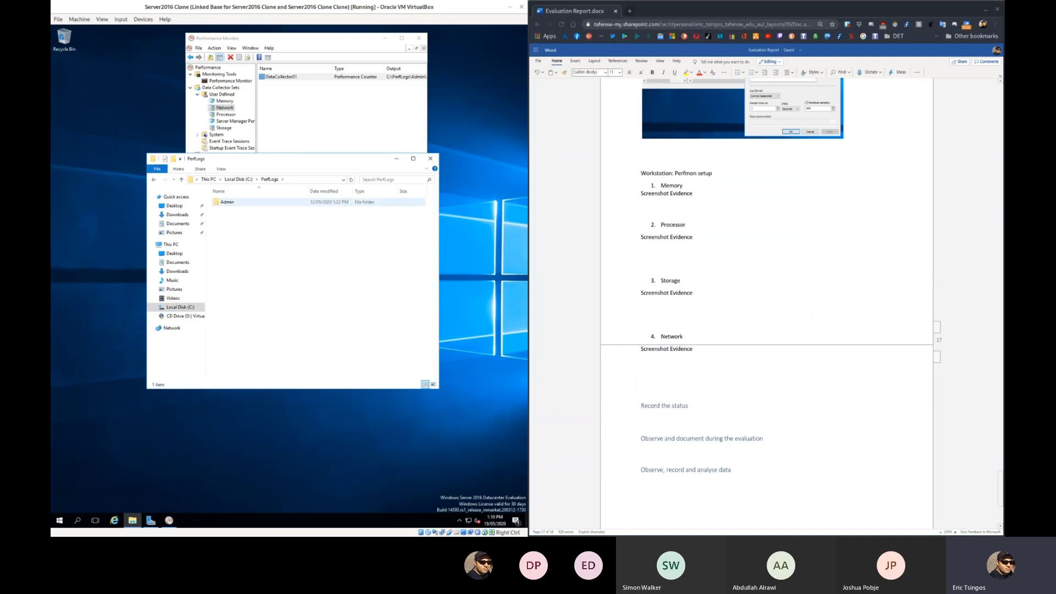
double_click(227, 201)
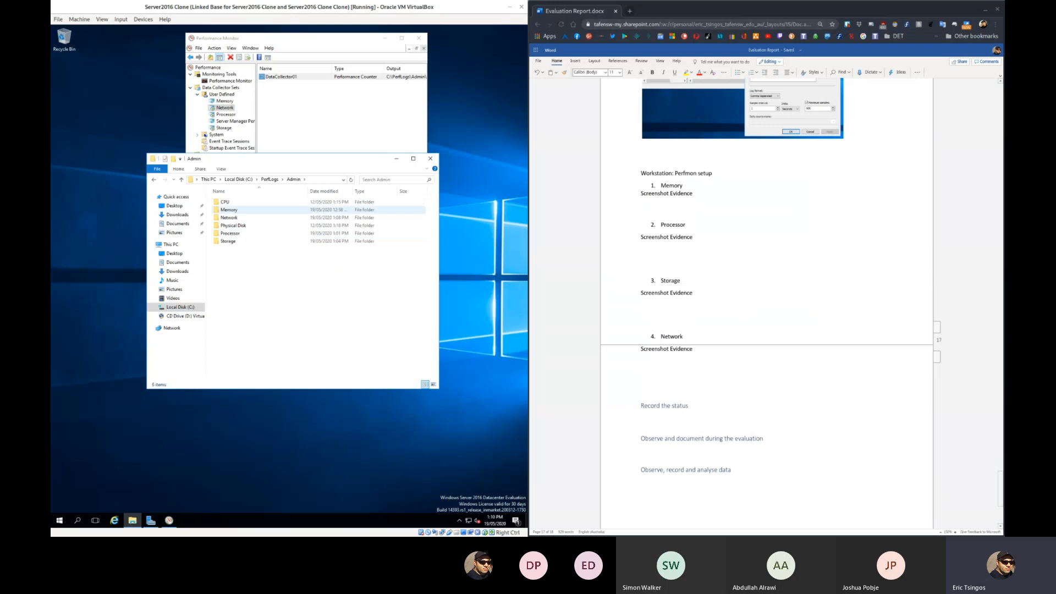
double_click(229, 209)
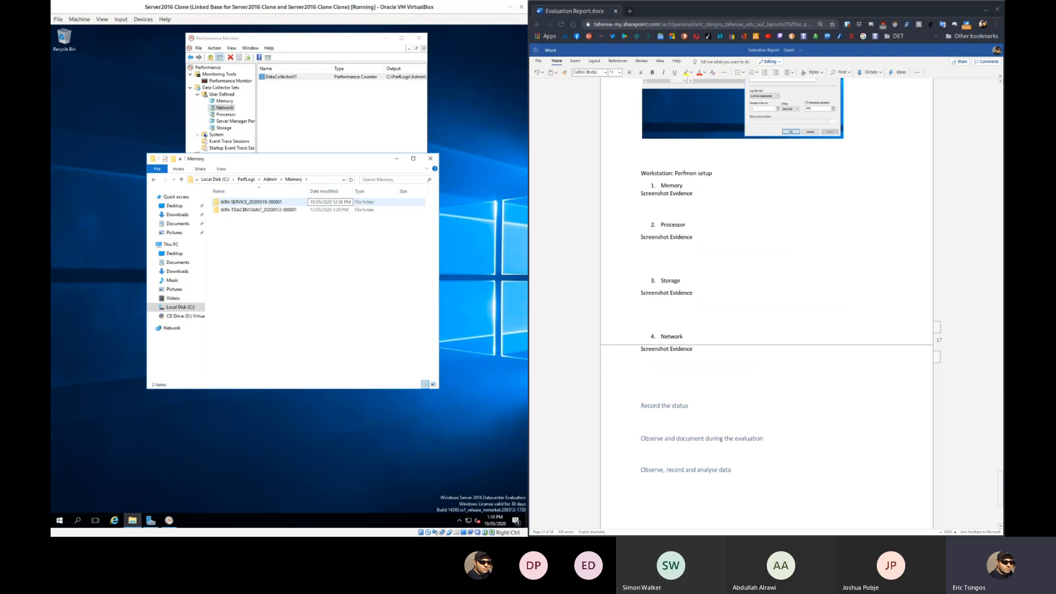
double_click(330, 203)
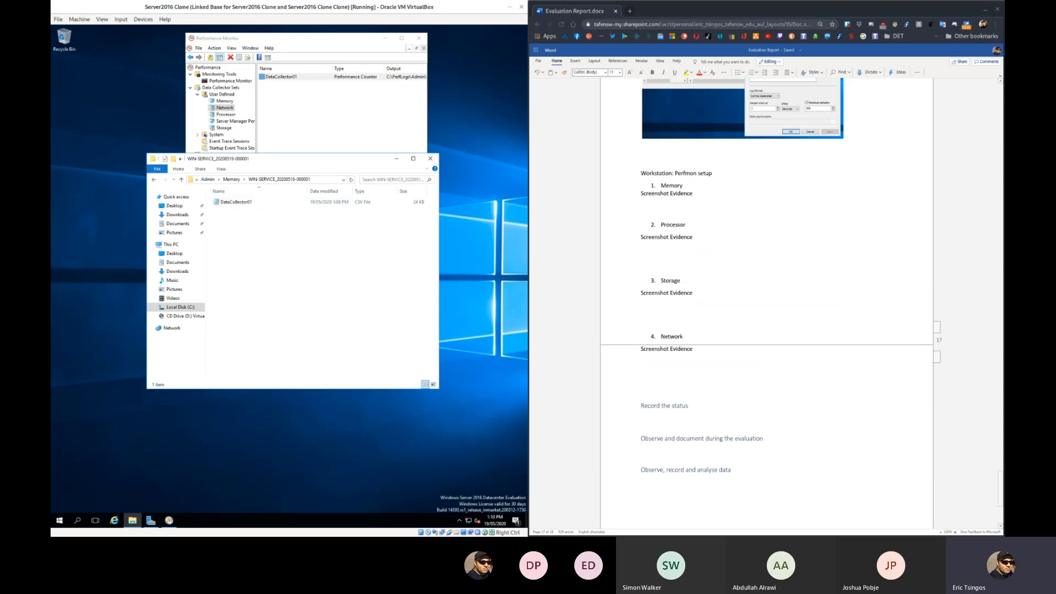
left_click_drag(312, 162, 227, 46)
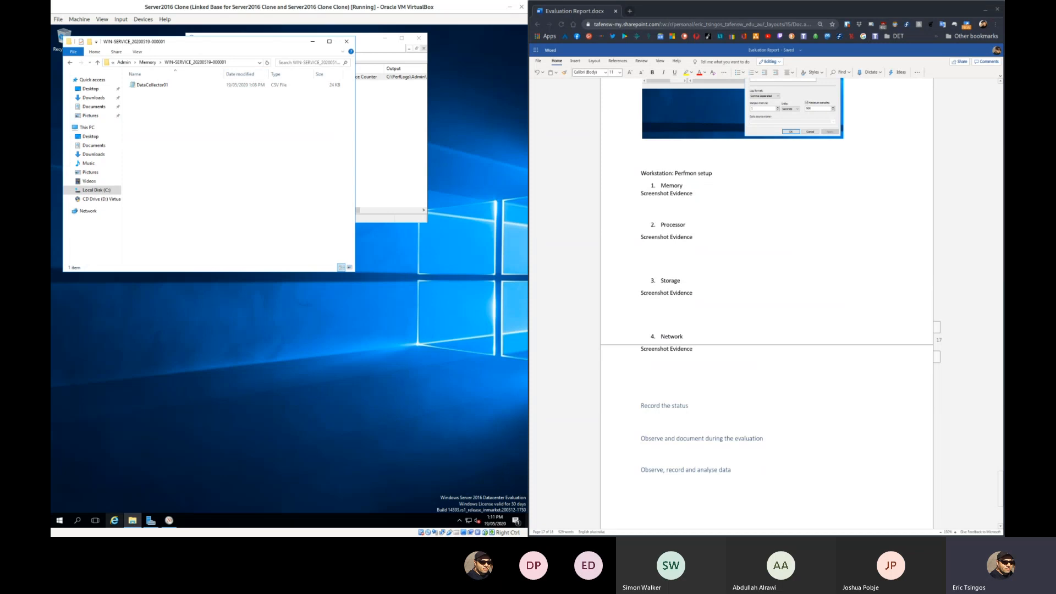
Switch to Internet Explorer, go to office.com and open OneDrive.
left_click(114, 520)
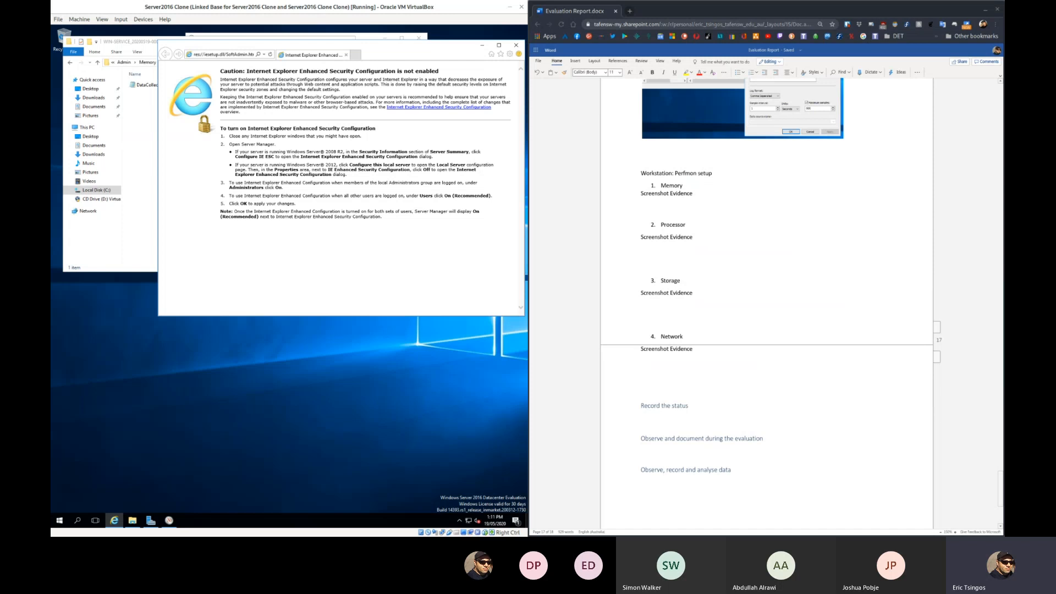
left_click(223, 54)
type("office")
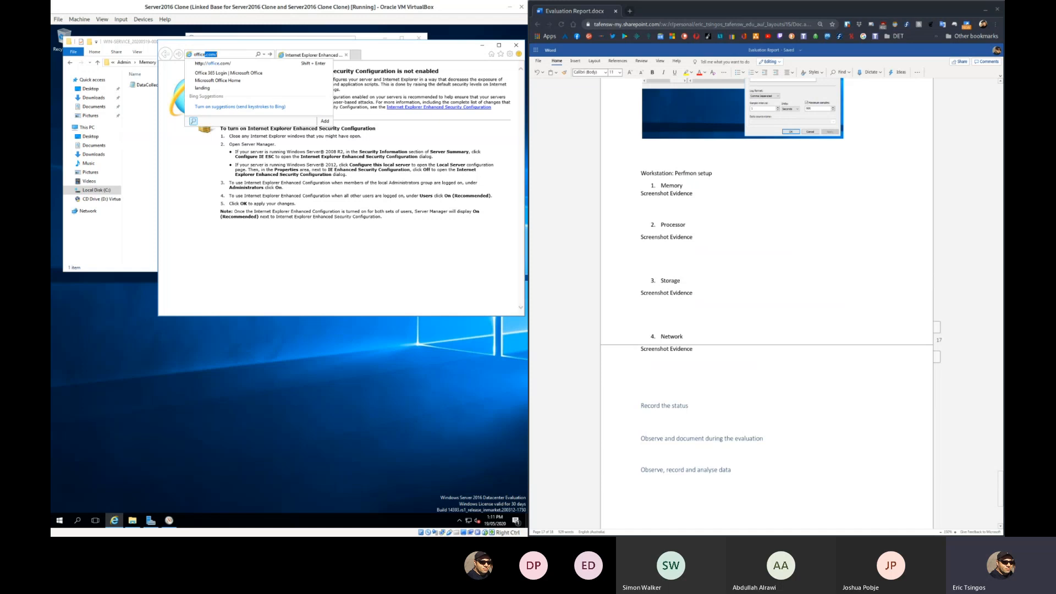
key("Return")
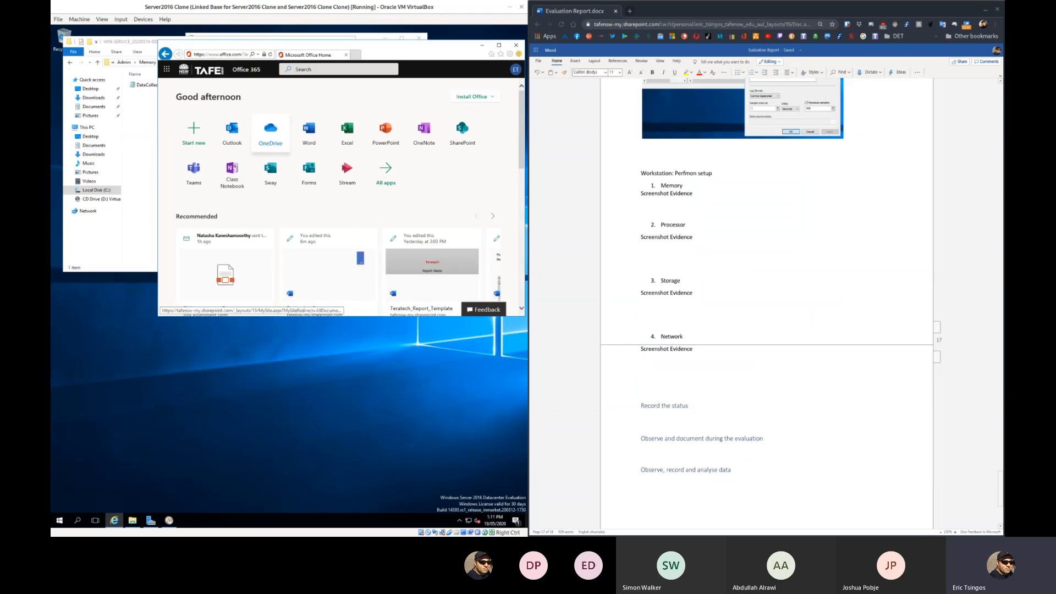
left_click(270, 132)
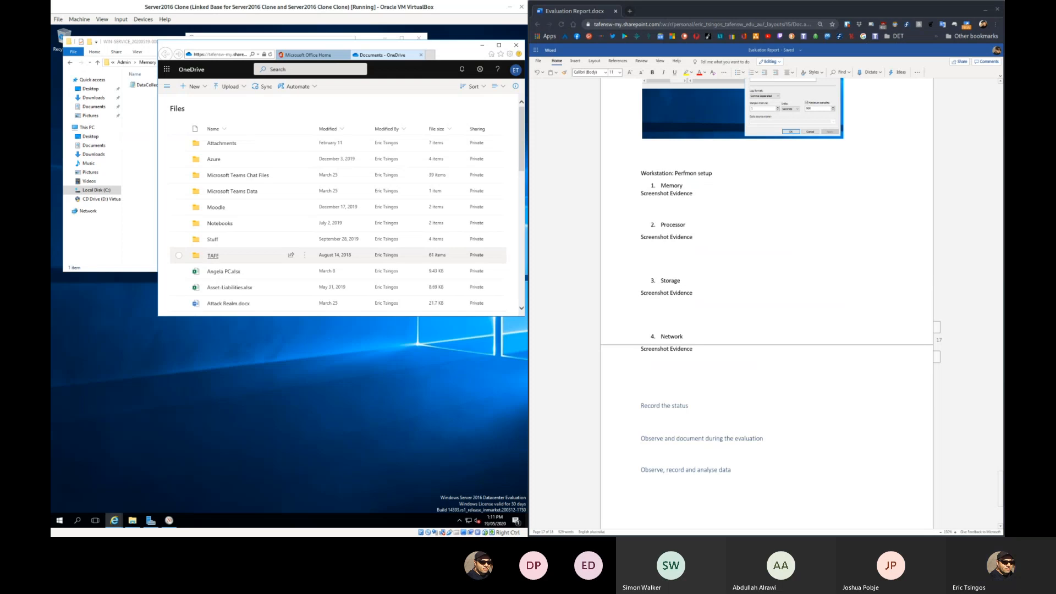
Browse OneDrive to TAFE > 2020 > Net Support 41215, view the contents of its ICTSAS414 folder and return to Net Support 41215.
left_click(213, 255)
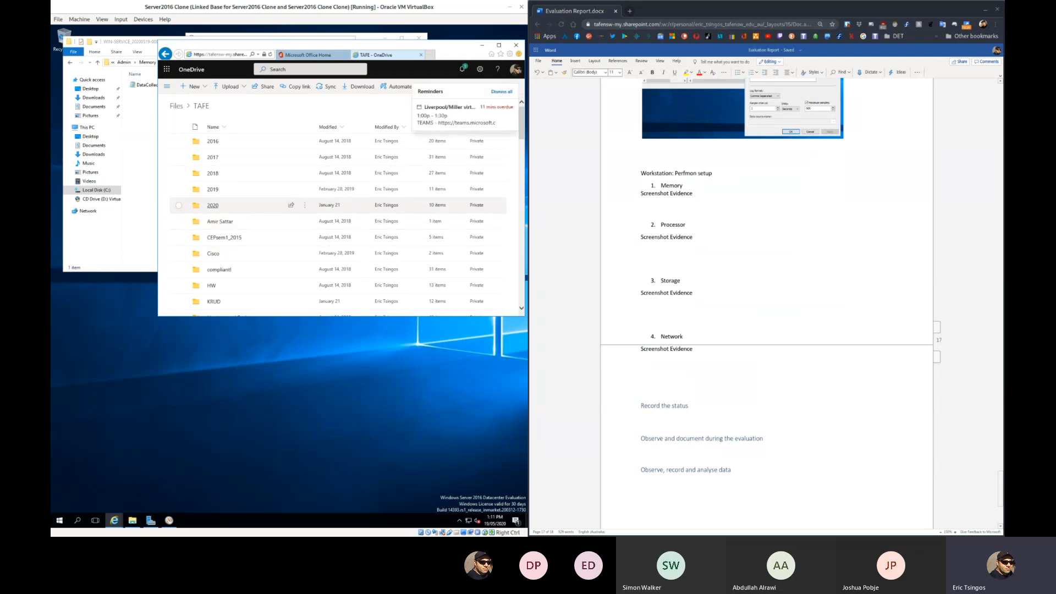
left_click(213, 205)
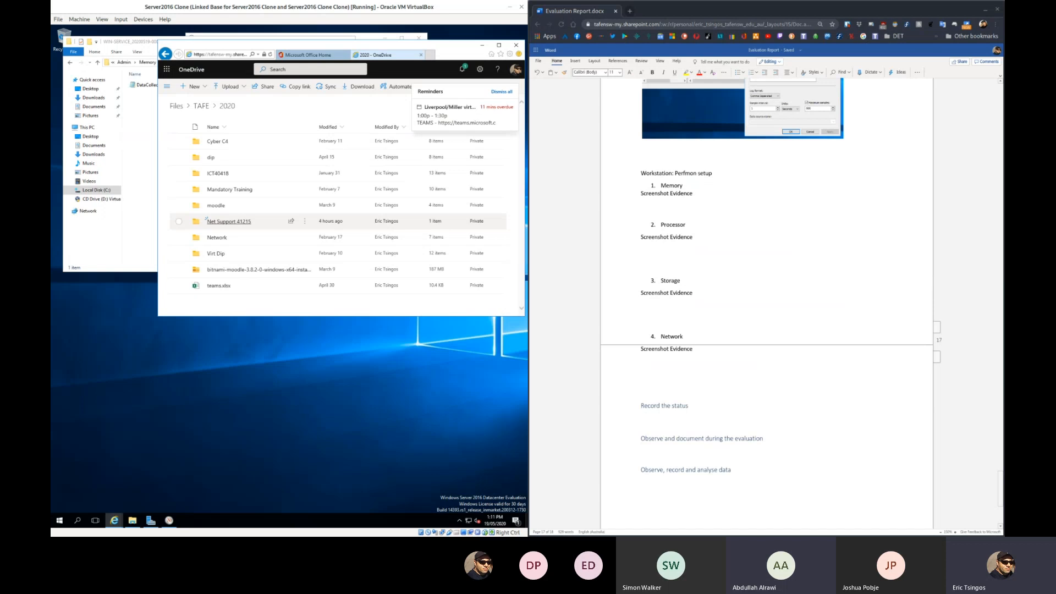
left_click(209, 221)
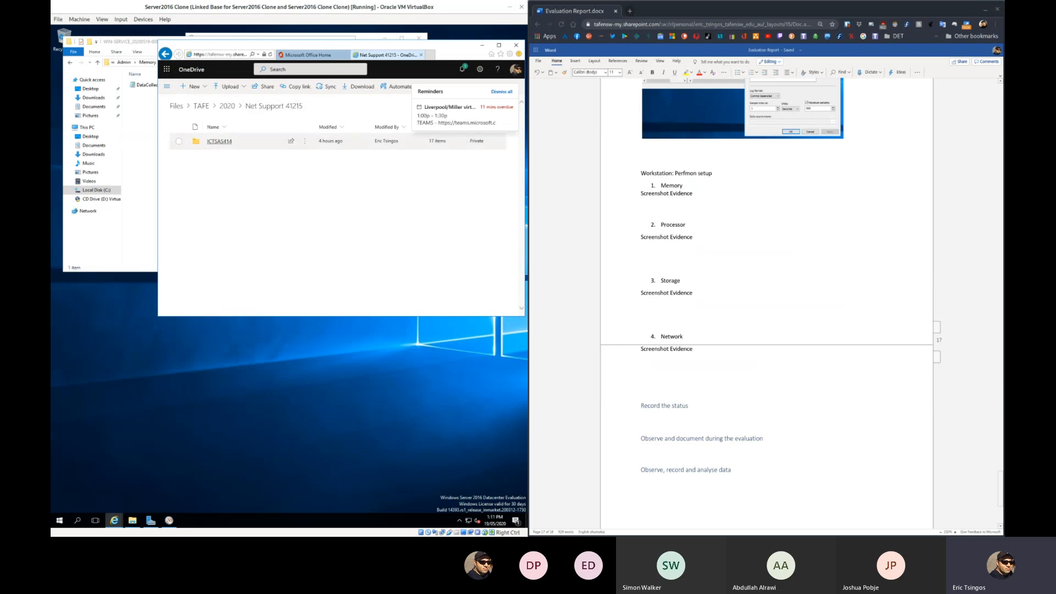
left_click(218, 141)
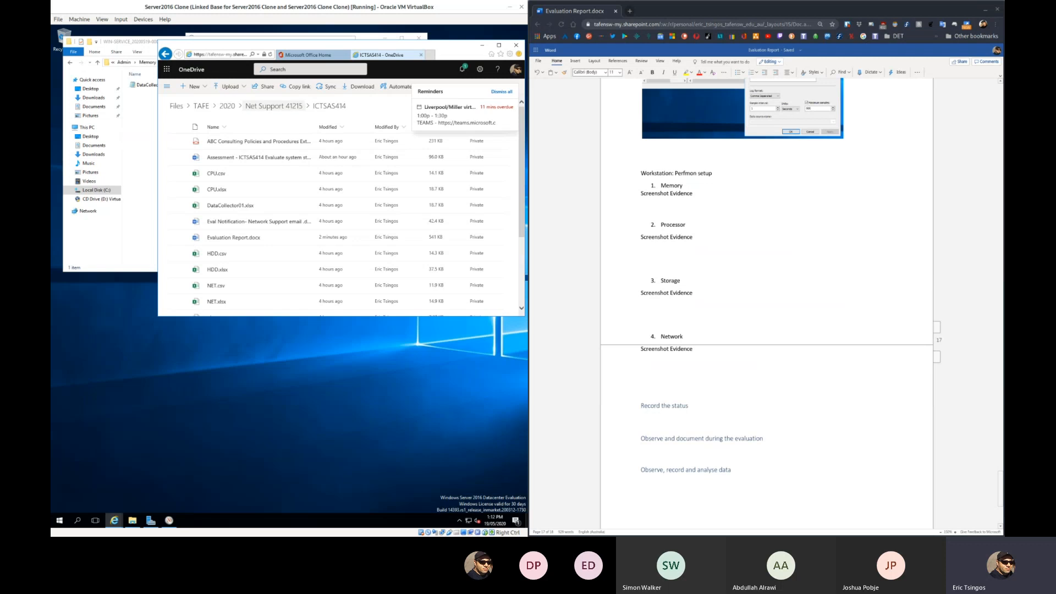
left_click(274, 106)
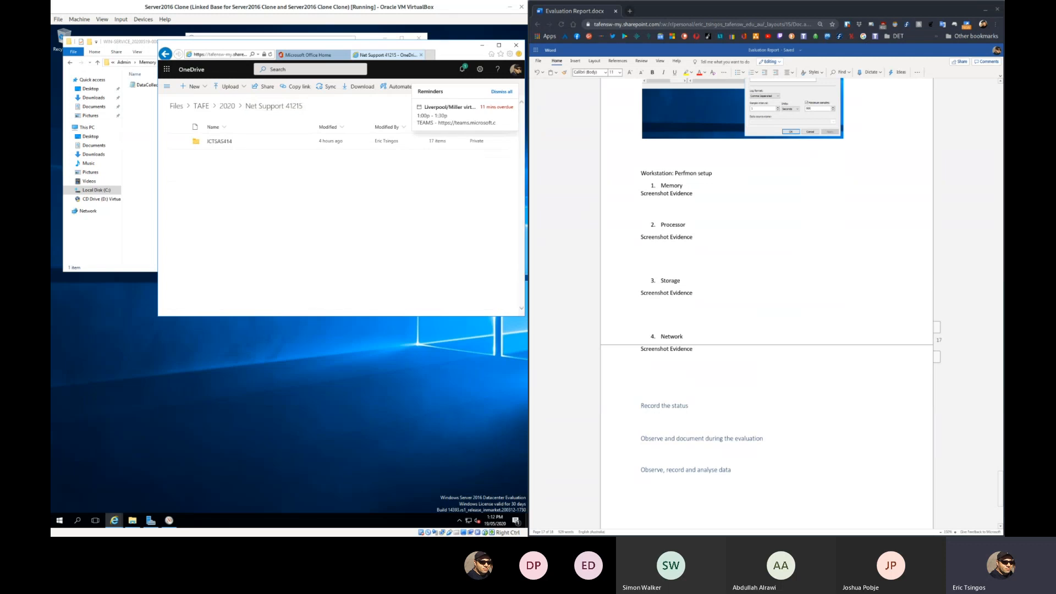
Dismiss the calendar reminders and create a folder named Perfmon Data inside Net Support 41215.
right_click(267, 177)
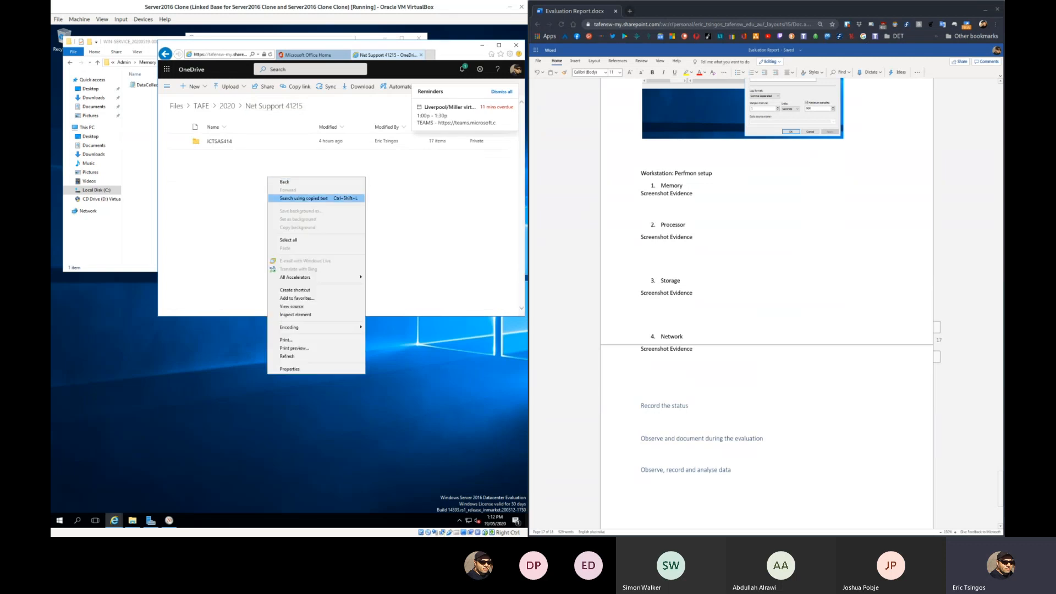
left_click(247, 216)
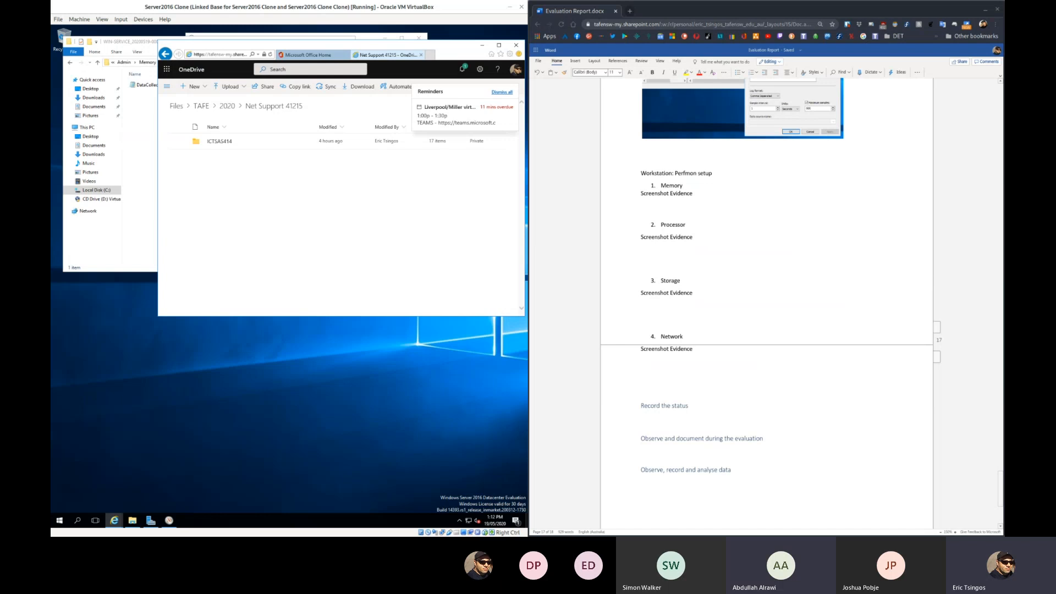
left_click(502, 92)
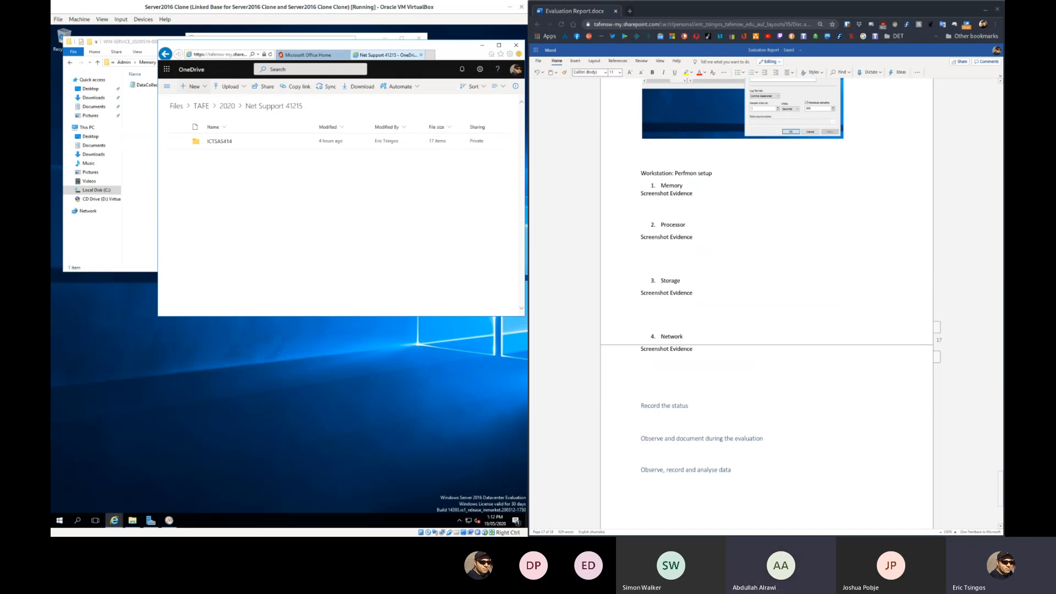
left_click(194, 87)
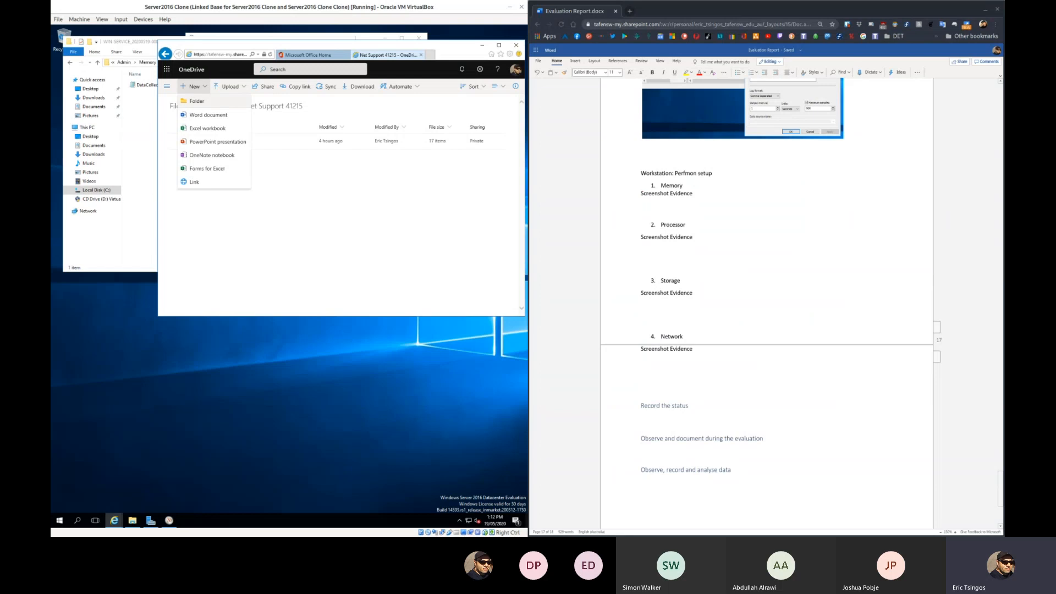
left_click(197, 101)
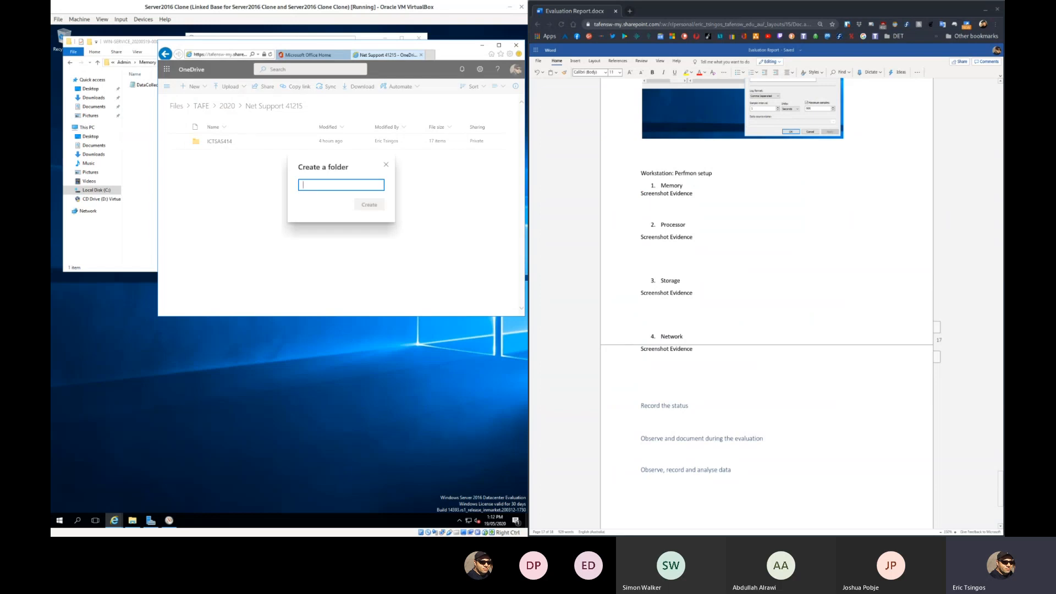
type("Perfmon Data")
key("Return")
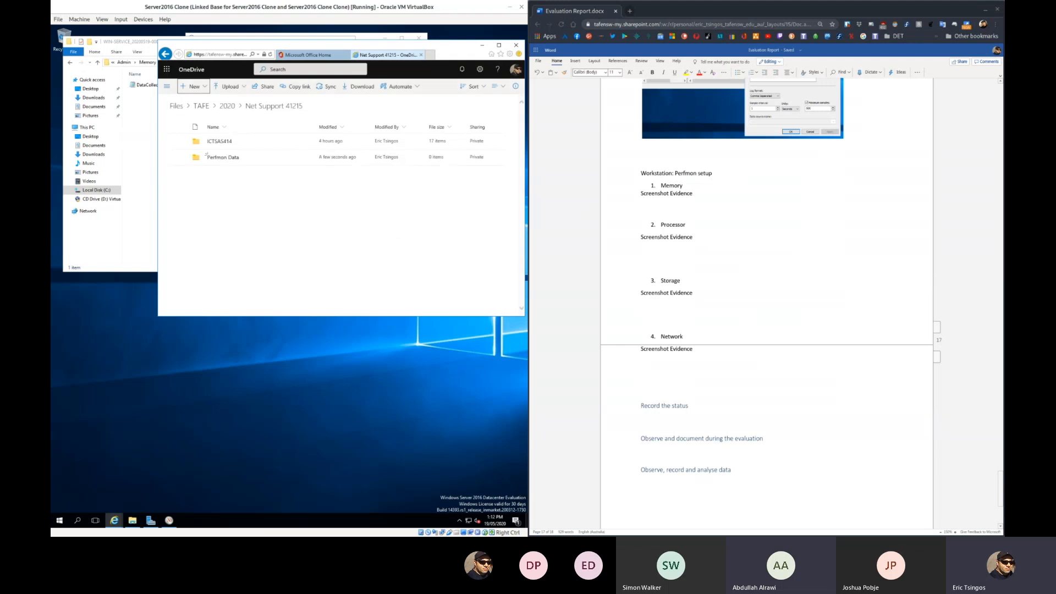
Create folders named Server and Workstation inside Perfmon Data, and open the Server folder.
left_click(208, 156)
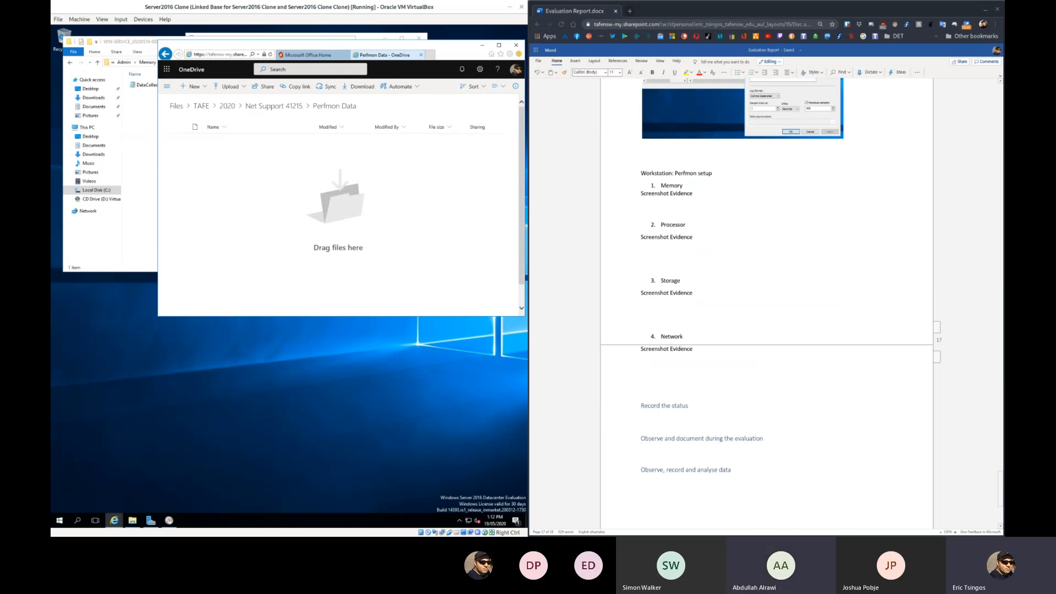
left_click(194, 86)
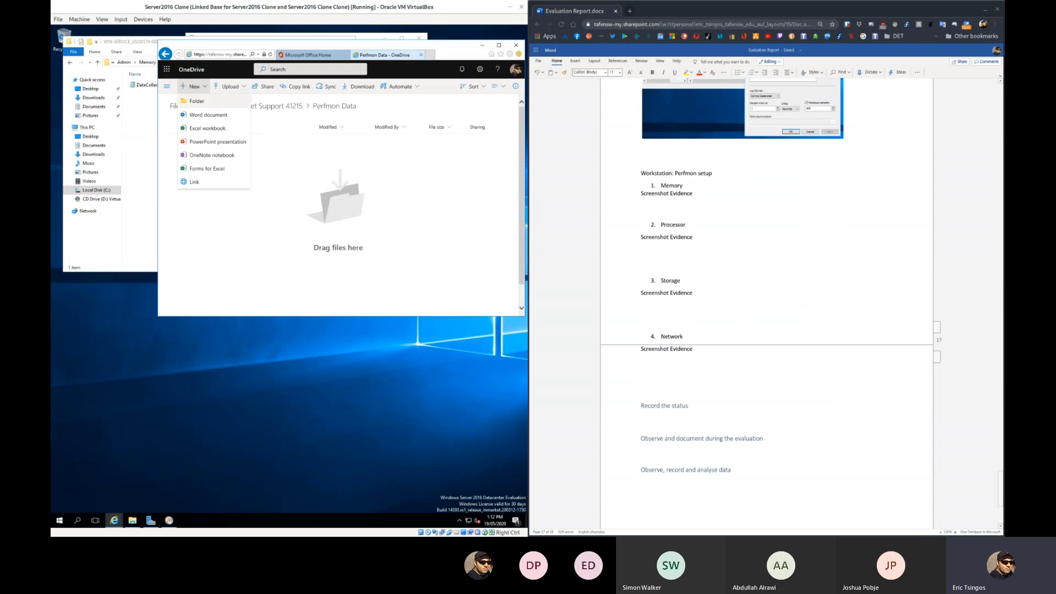
left_click(196, 101)
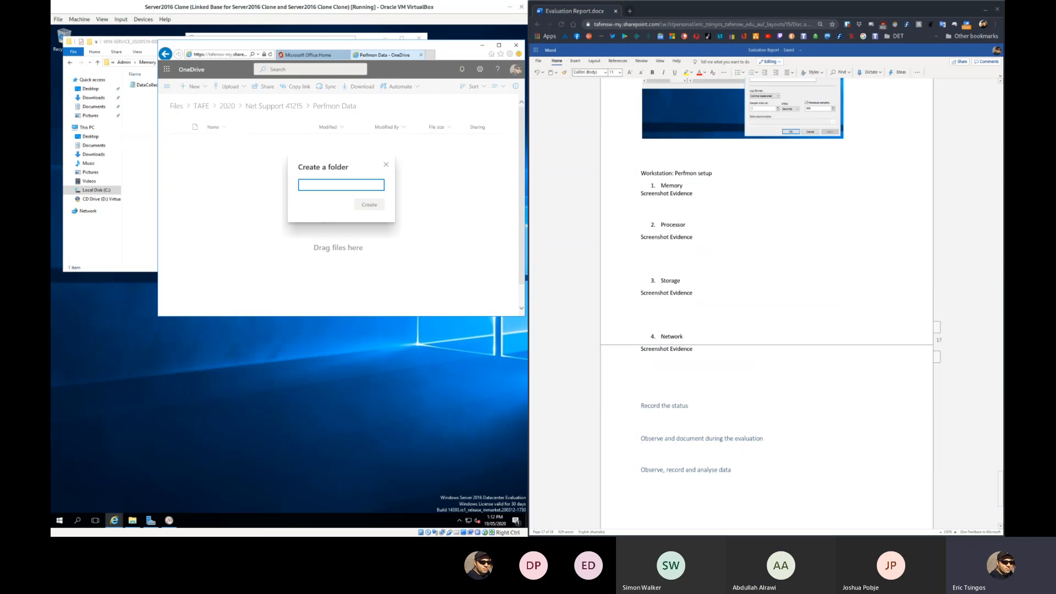
type("Server")
key("Return")
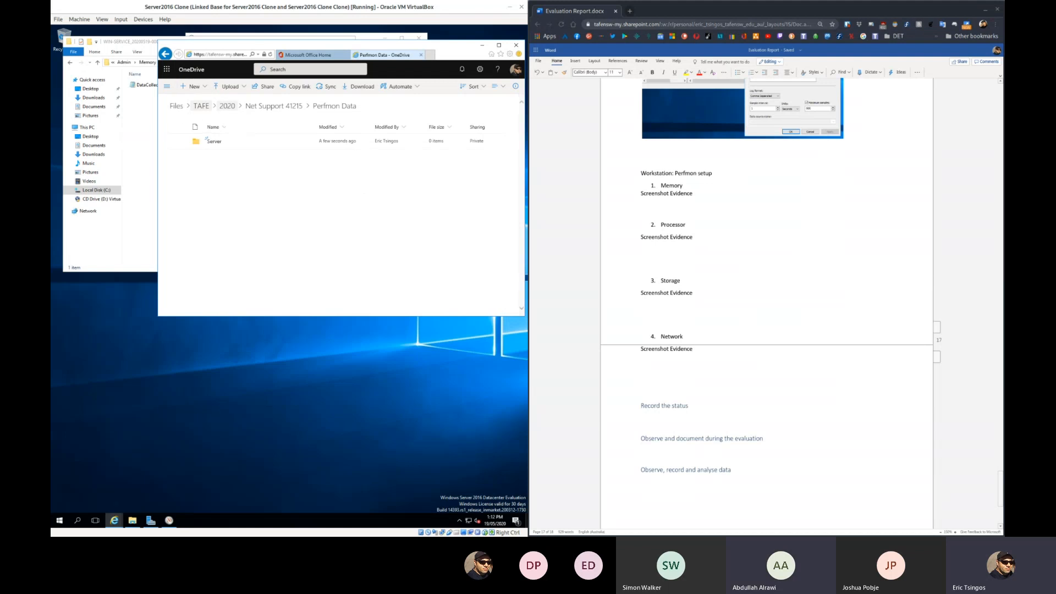
left_click(192, 86)
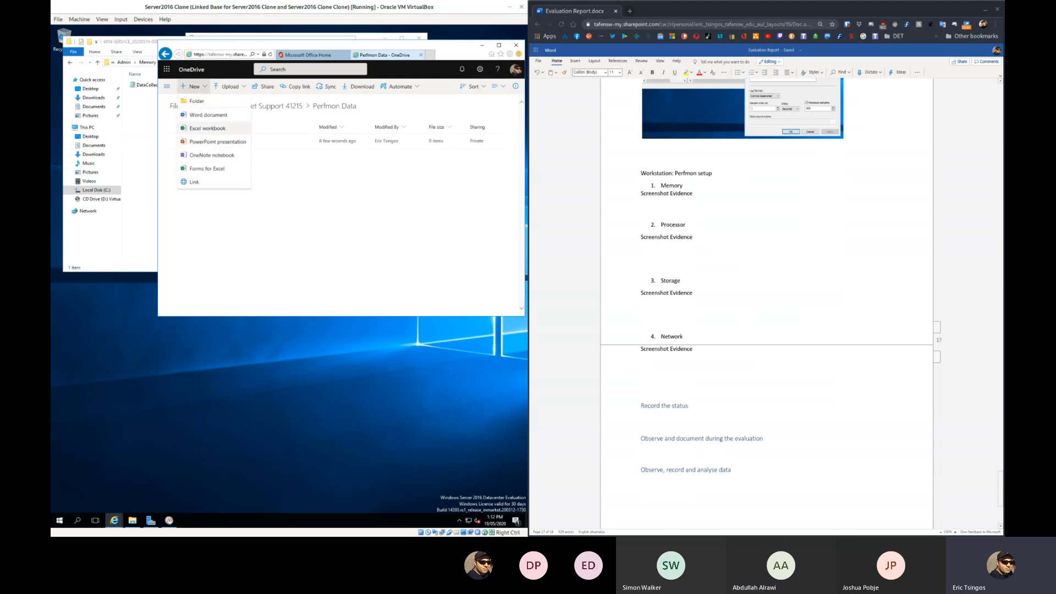
left_click(196, 101)
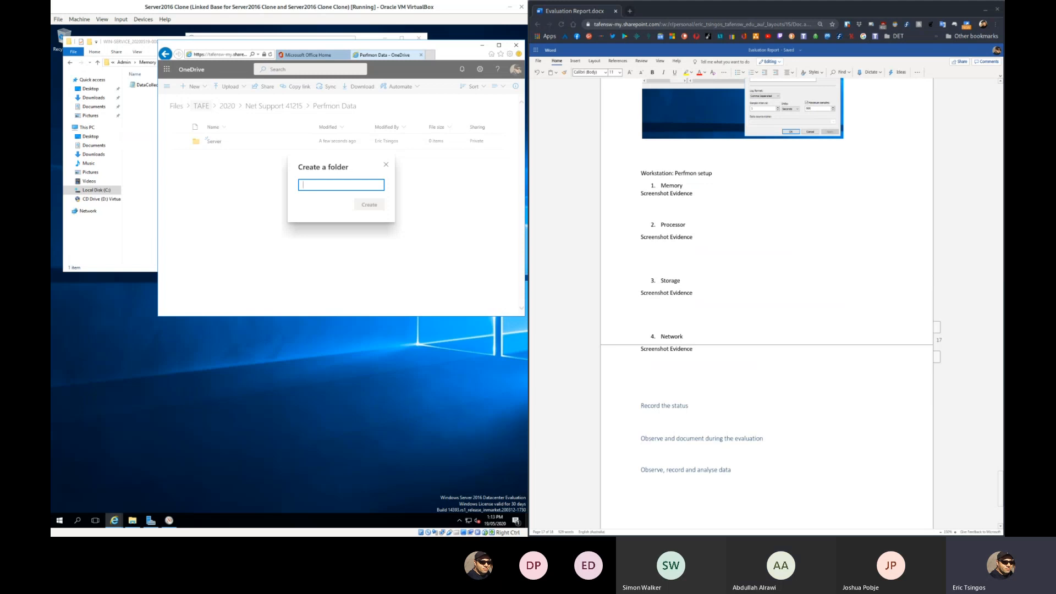
type("Workstation")
key("Return")
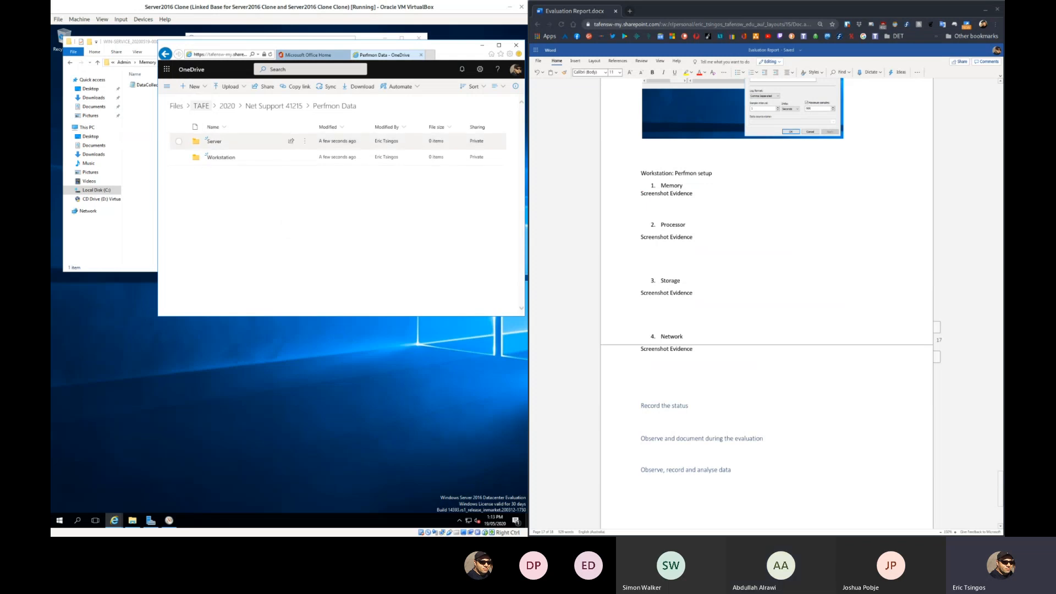
left_click(214, 142)
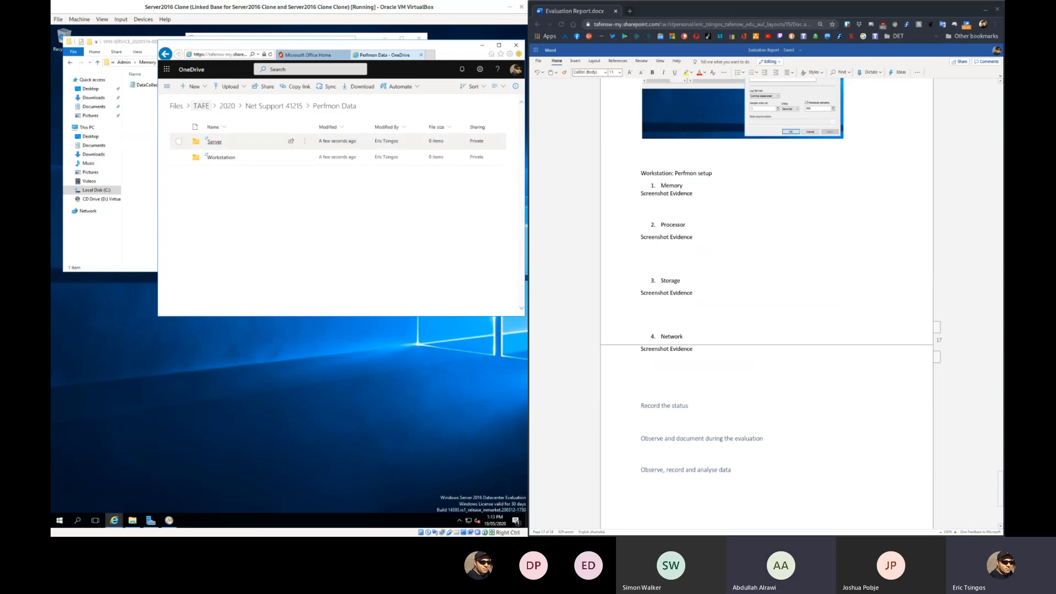
left_click(96, 231)
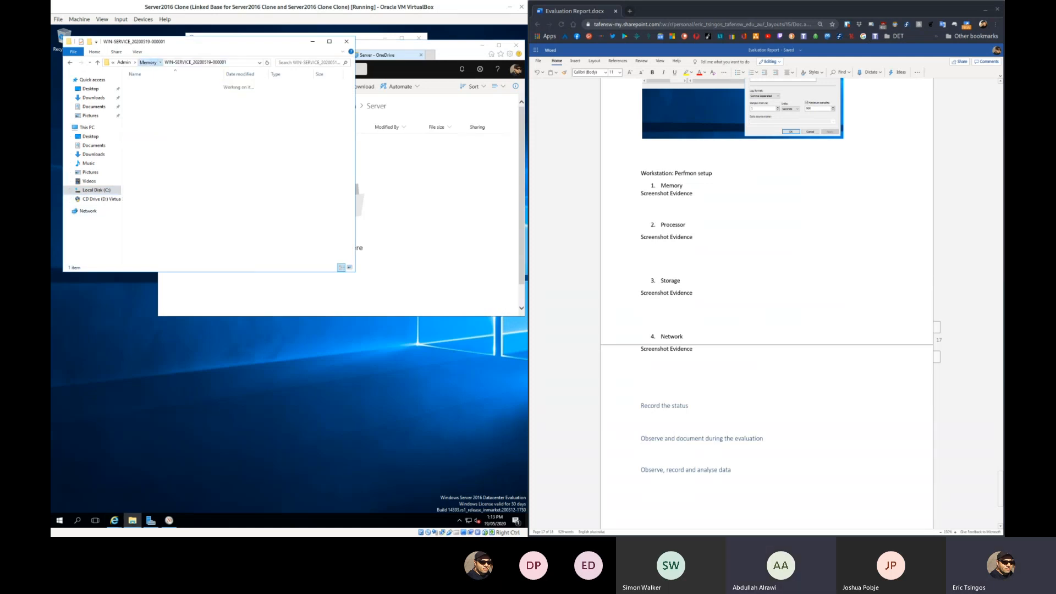
left_click(147, 62)
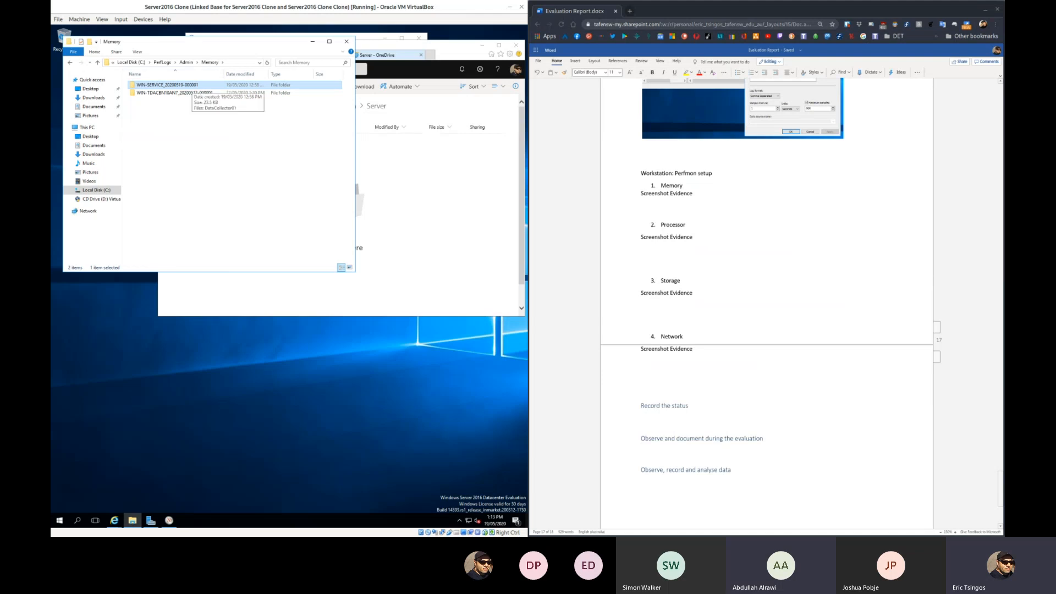
left_click_drag(165, 85, 431, 200)
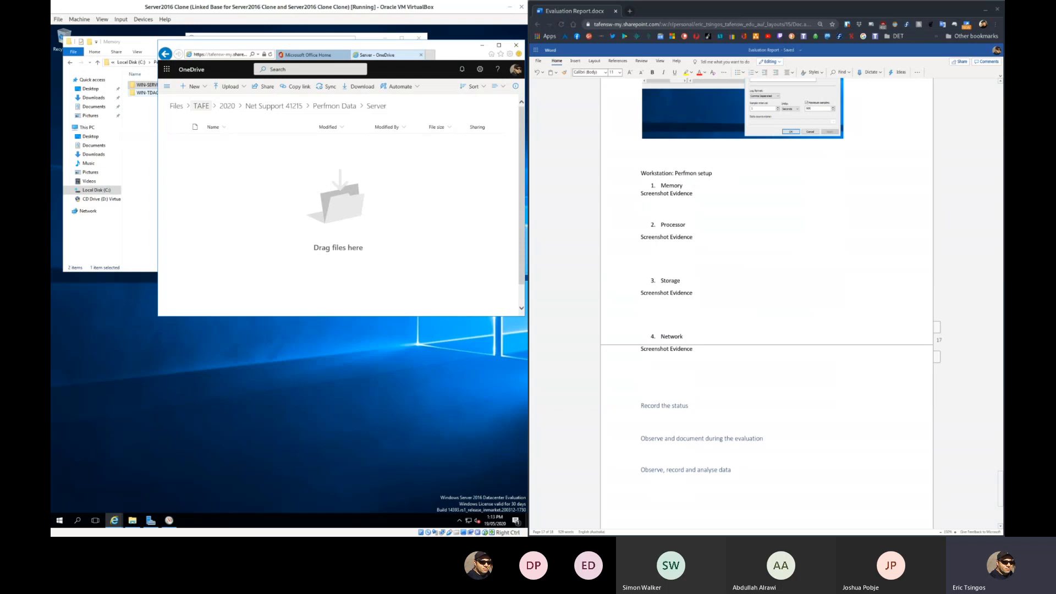
key("alt+Tab")
left_click_drag(165, 85, 459, 216)
key("alt+Tab")
left_click(229, 86)
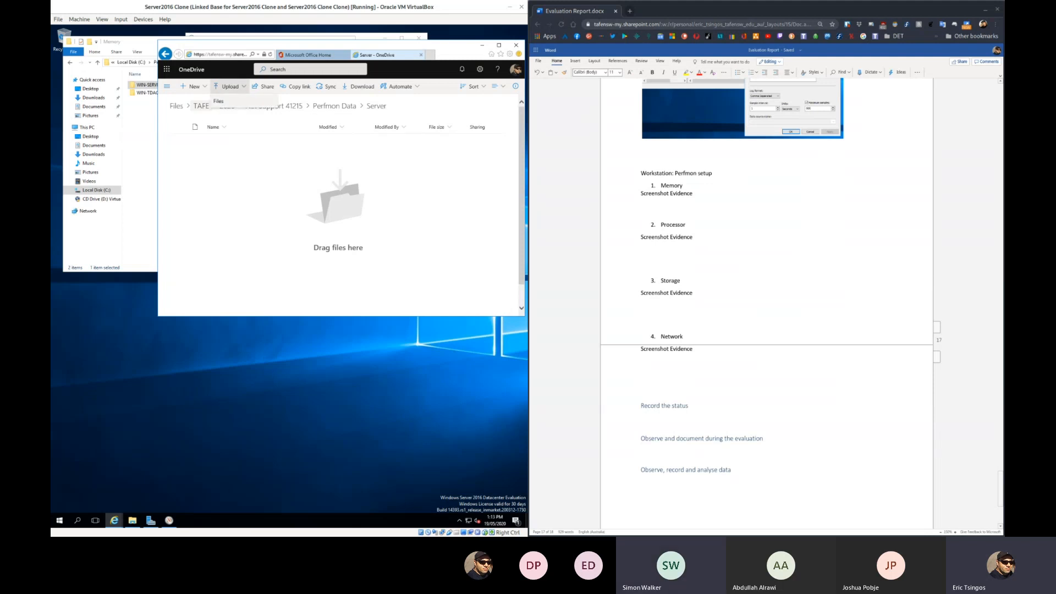
left_click(218, 101)
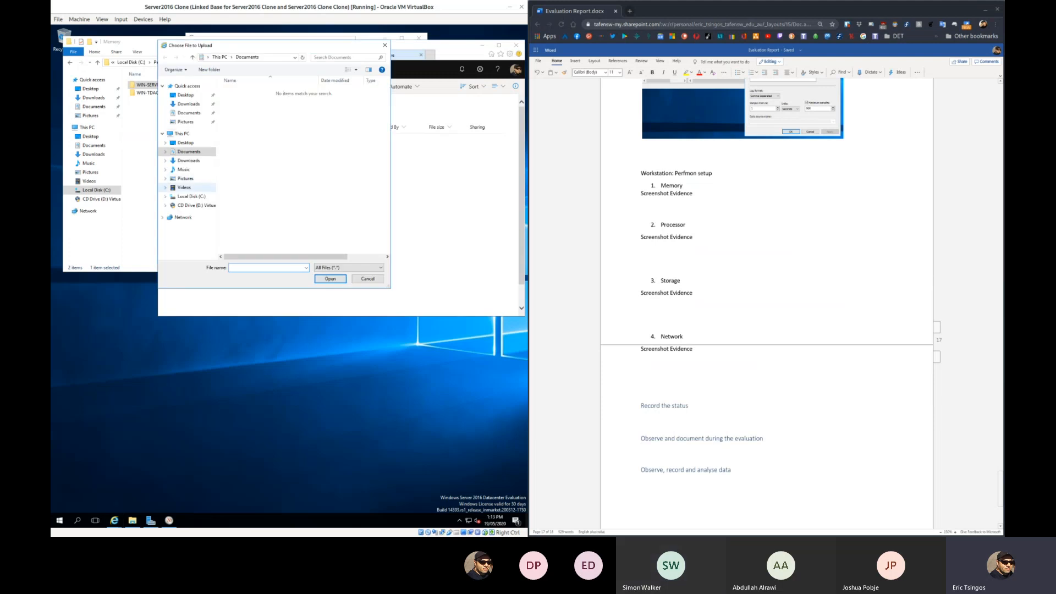
left_click(190, 196)
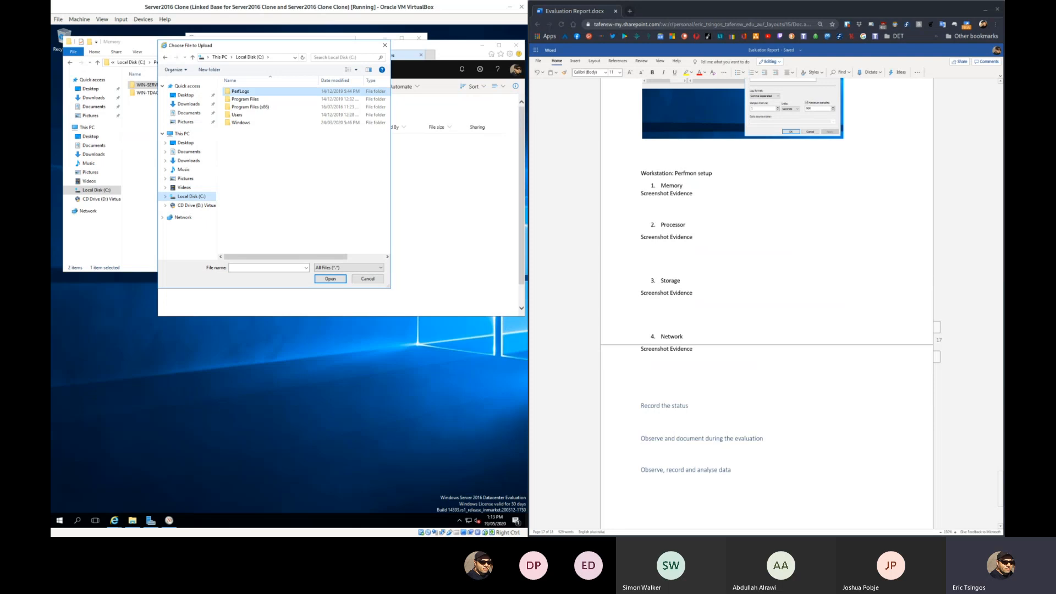
double_click(240, 91)
double_click(238, 91)
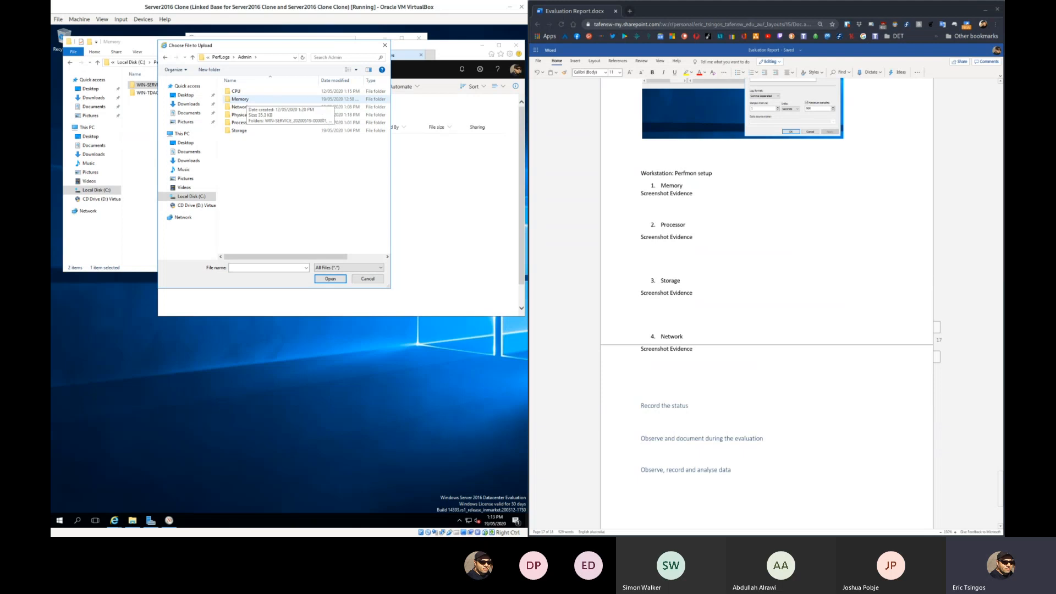
left_click(240, 99)
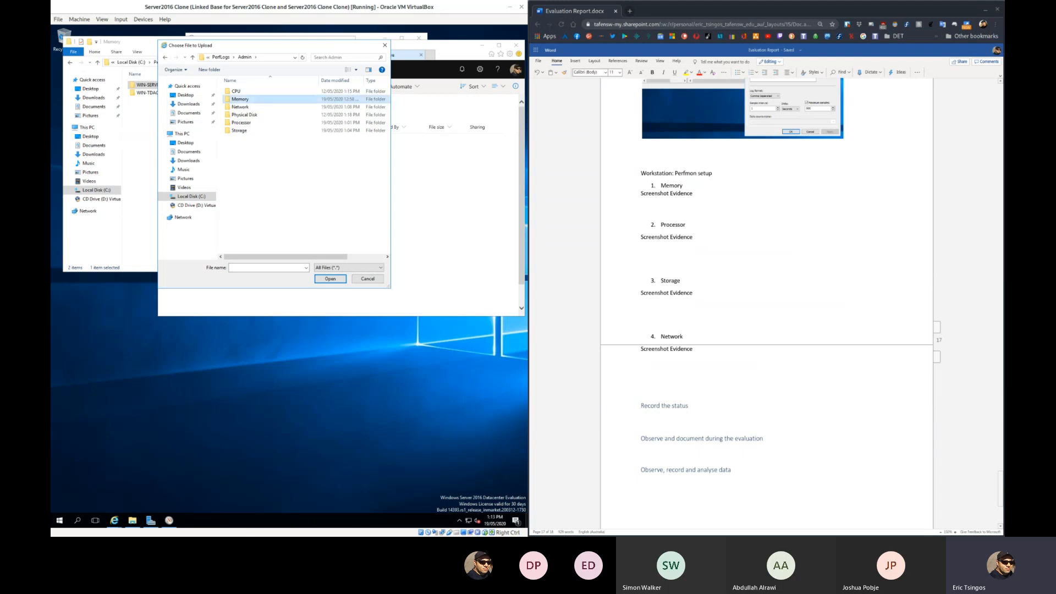
key("Return")
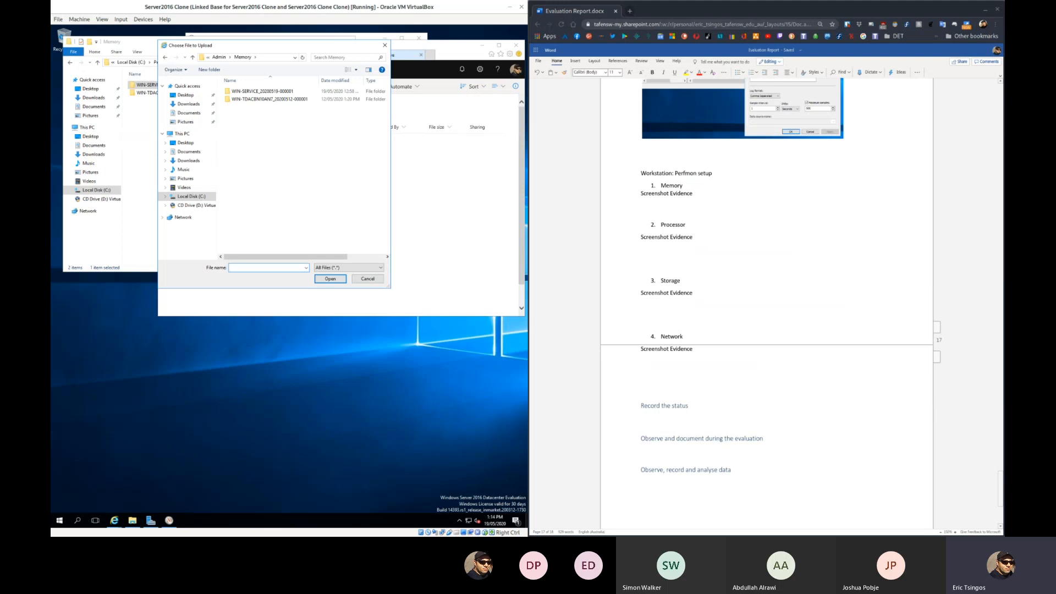
left_click(263, 91)
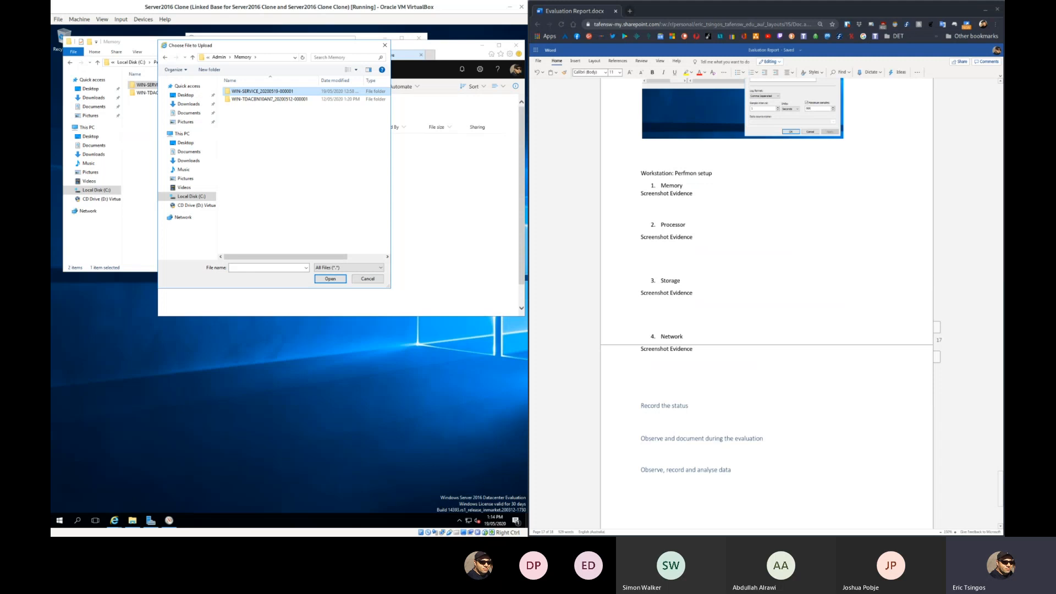
double_click(262, 92)
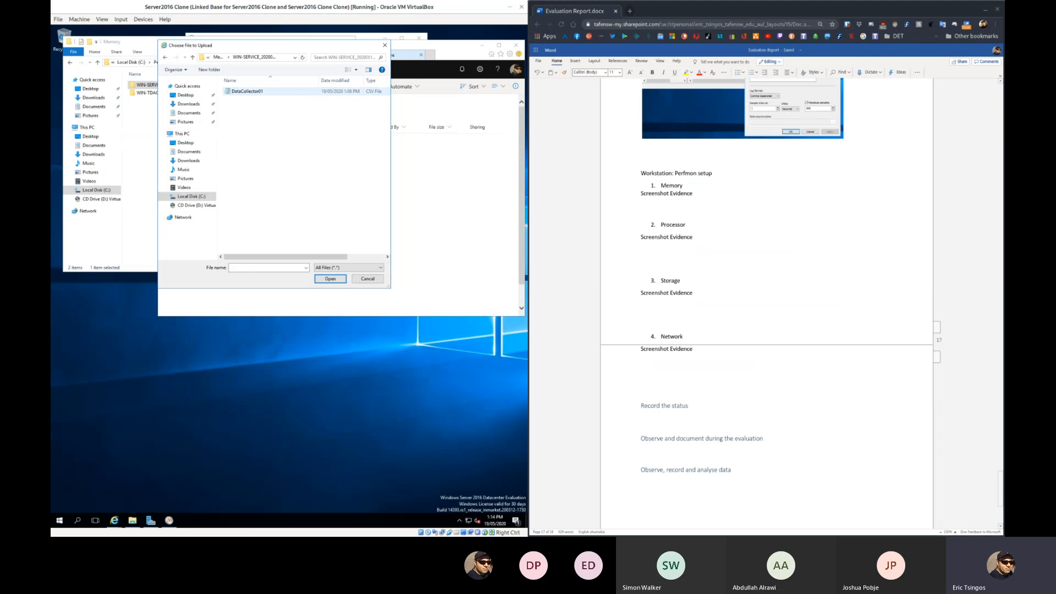
double_click(248, 91)
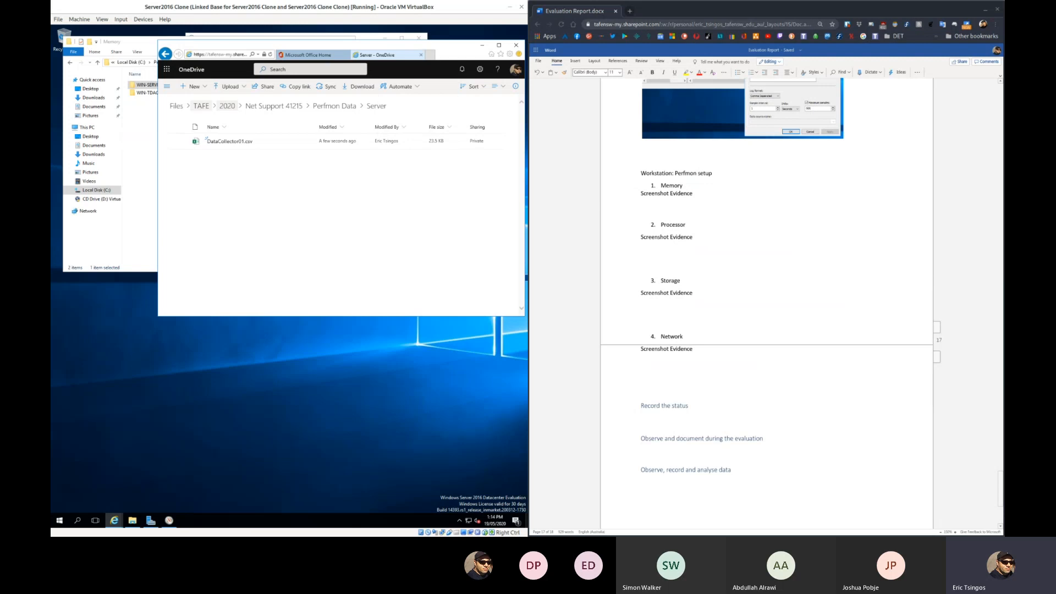
Rename the uploaded DataCollector01.csv in the Server folder to Memory.
mouse_move(229, 141)
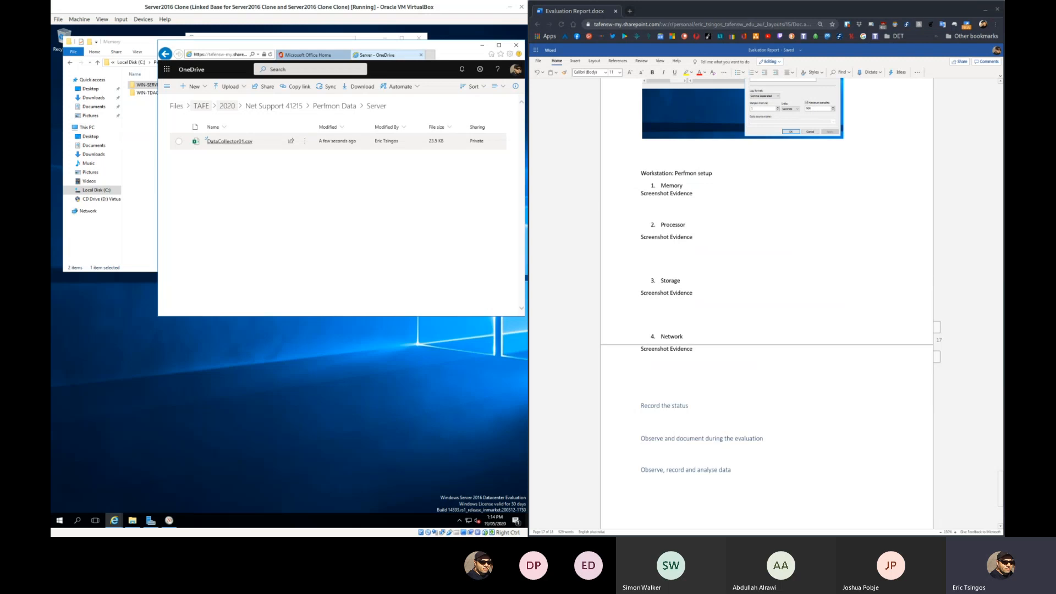
mouse_move(229, 141)
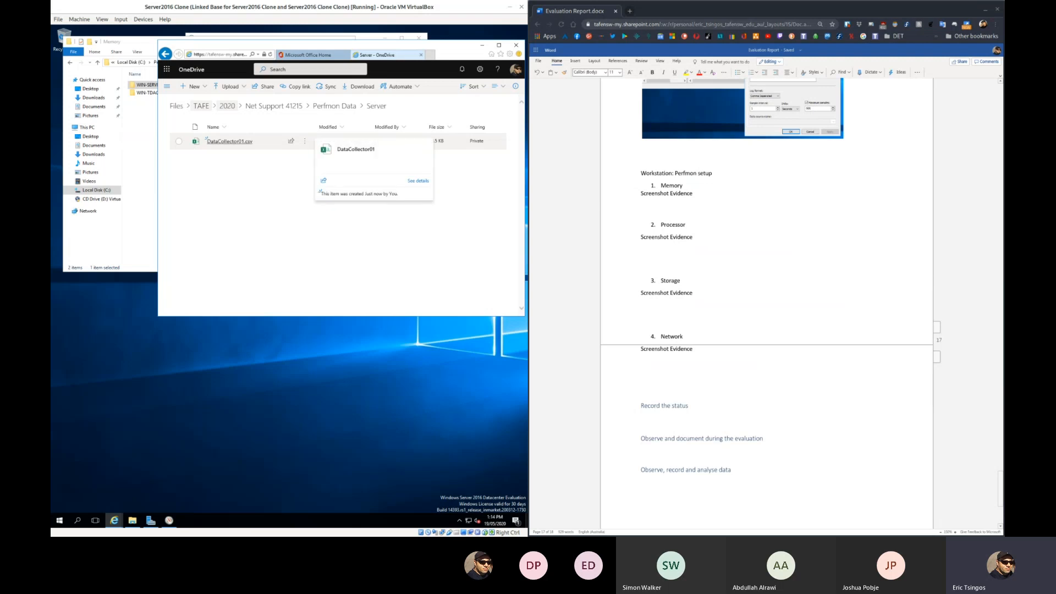
right_click(237, 141)
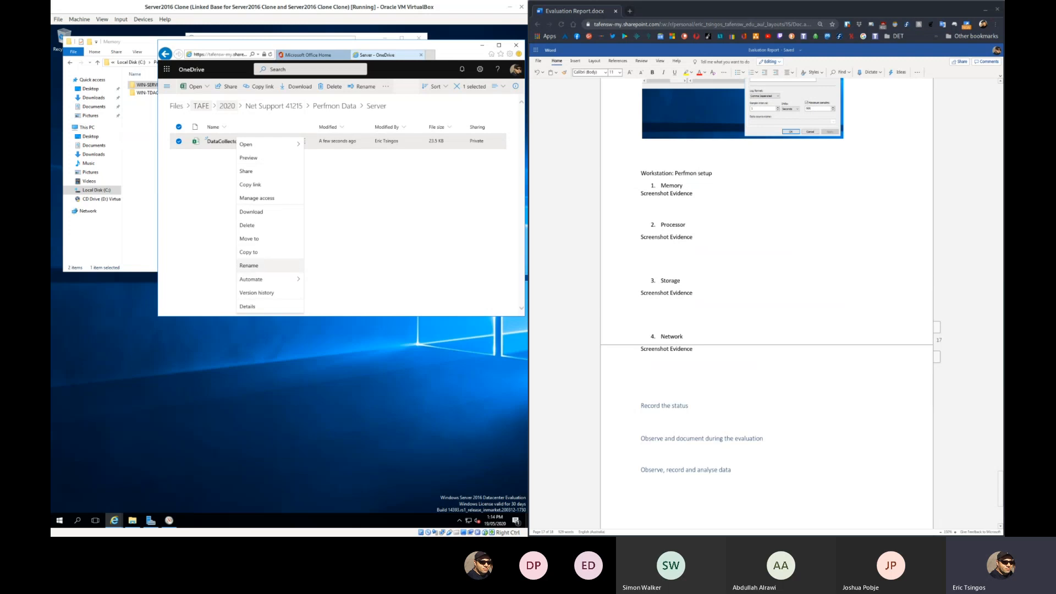
left_click(249, 265)
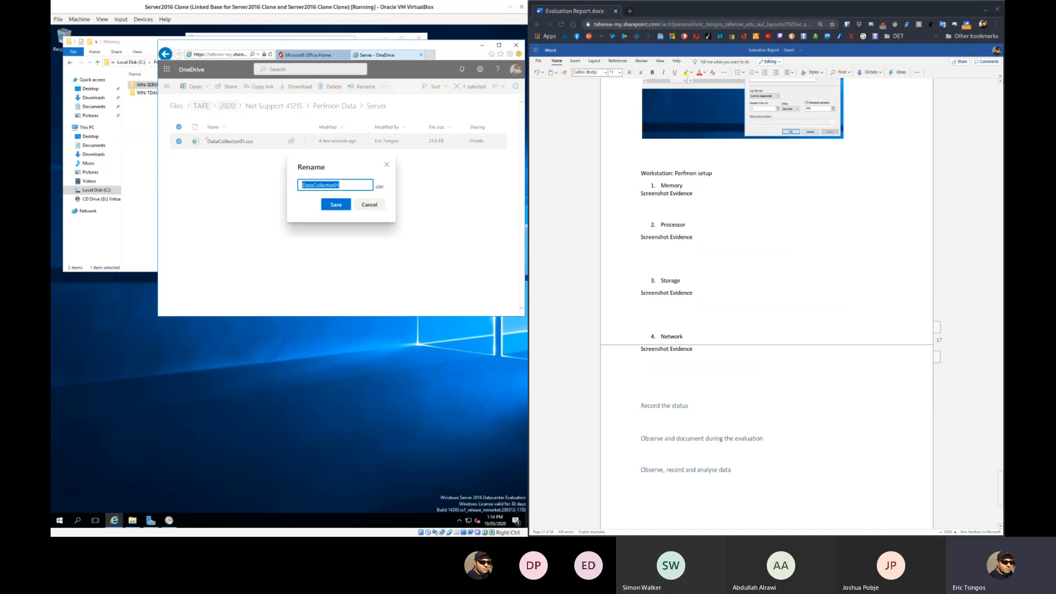
type("Memory")
key("Return")
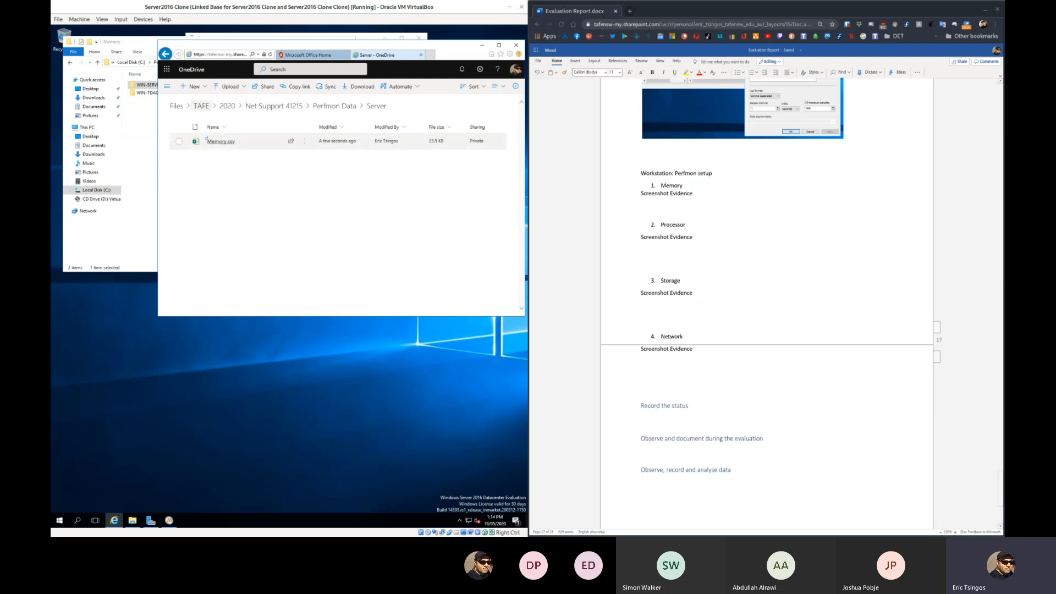
Open Memory.csv in Excel, convert it to the newest file format for editing, and separate its tab into its own browser window.
left_click(220, 142)
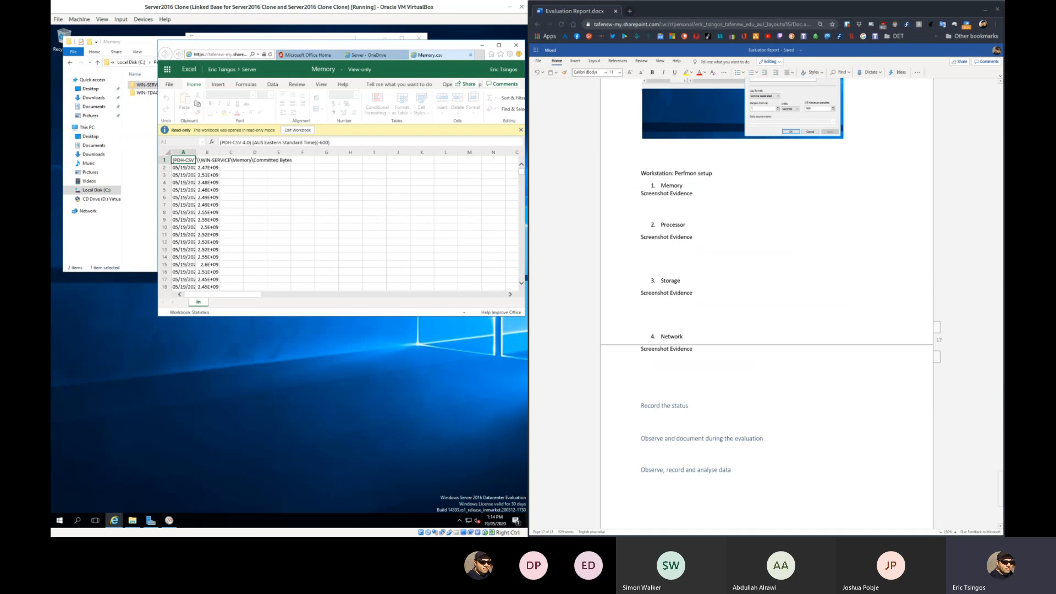
left_click(297, 130)
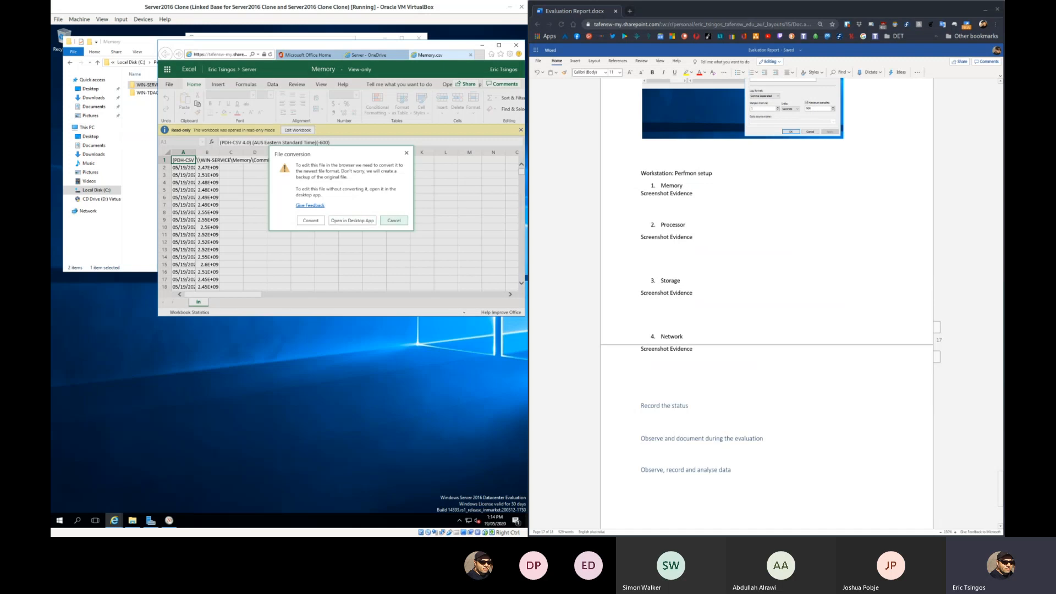
left_click(311, 220)
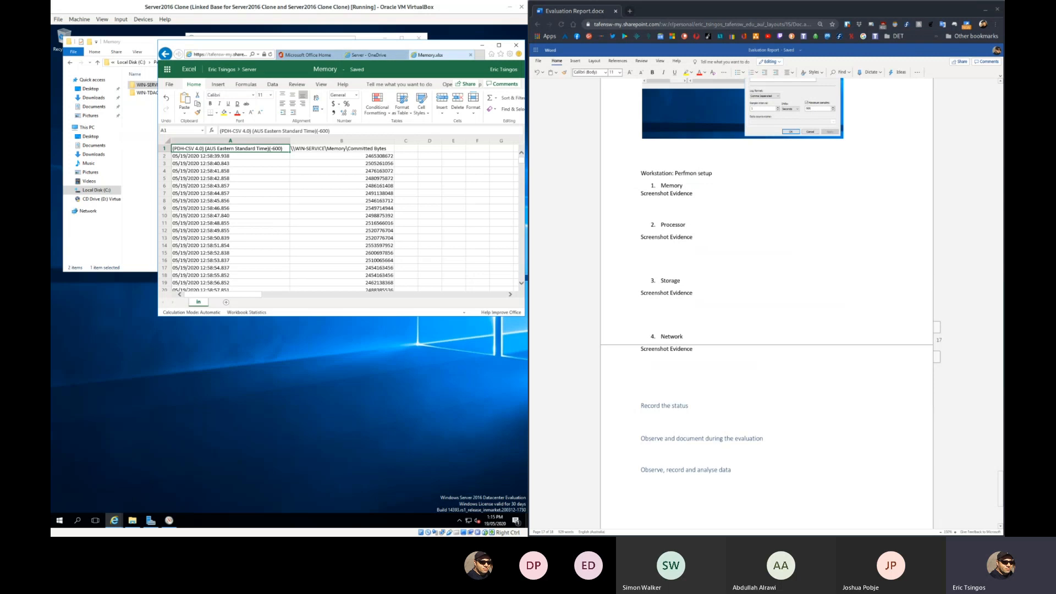
left_click_drag(431, 55, 382, 226)
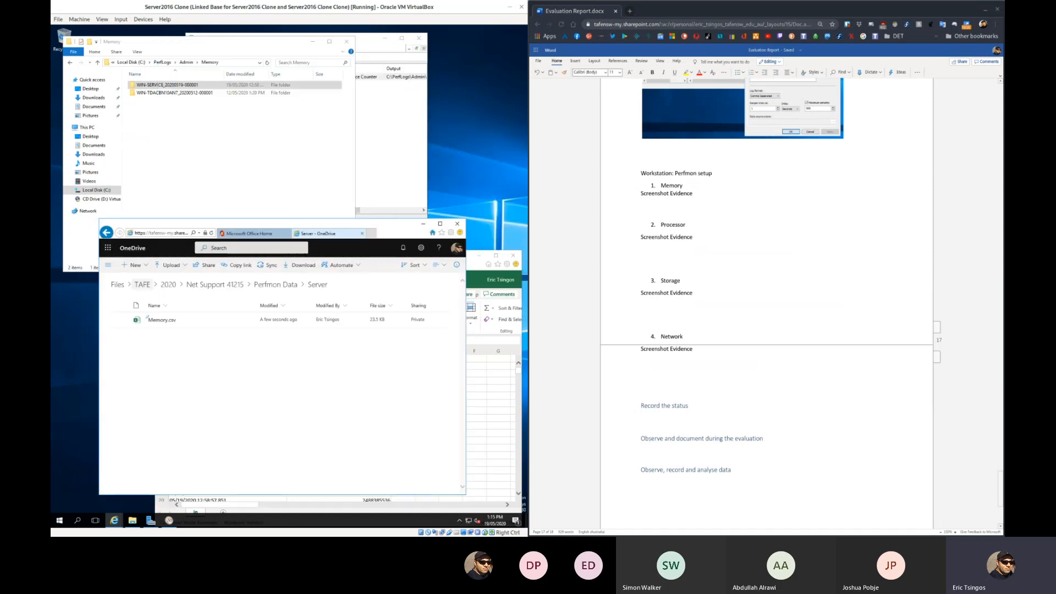
Bring up the Memory log folder, move the Memory.xlsx window higher on the desktop, and minimise the OneDrive window.
left_click(475, 264)
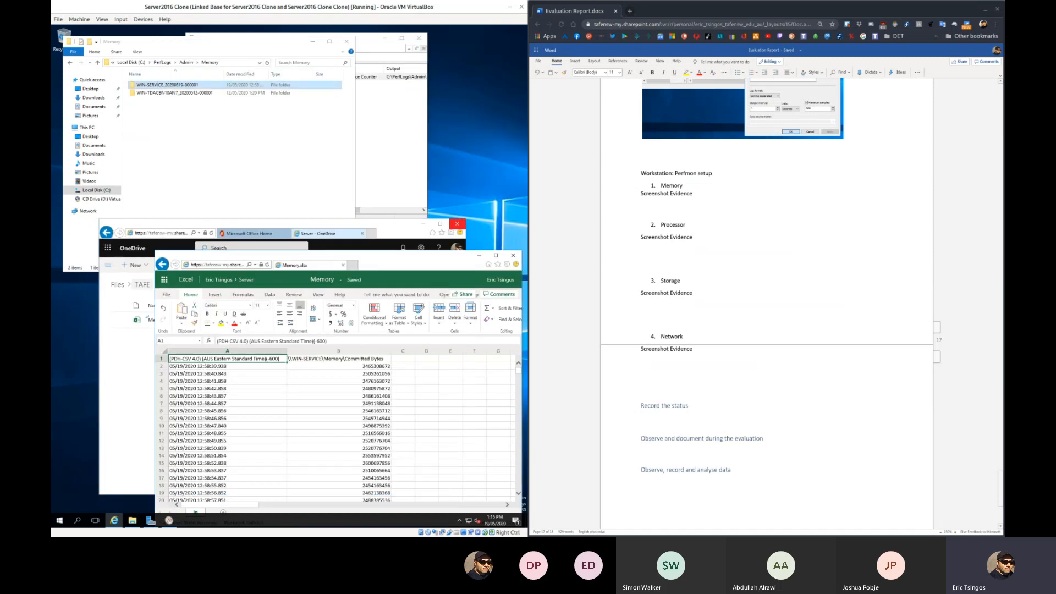
double_click(165, 84)
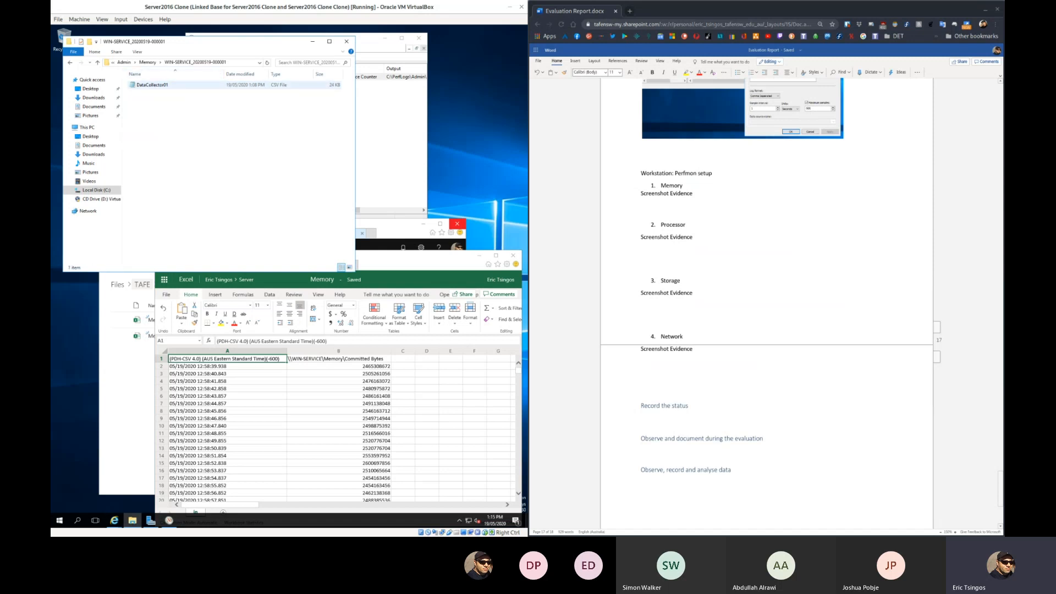
left_click(147, 62)
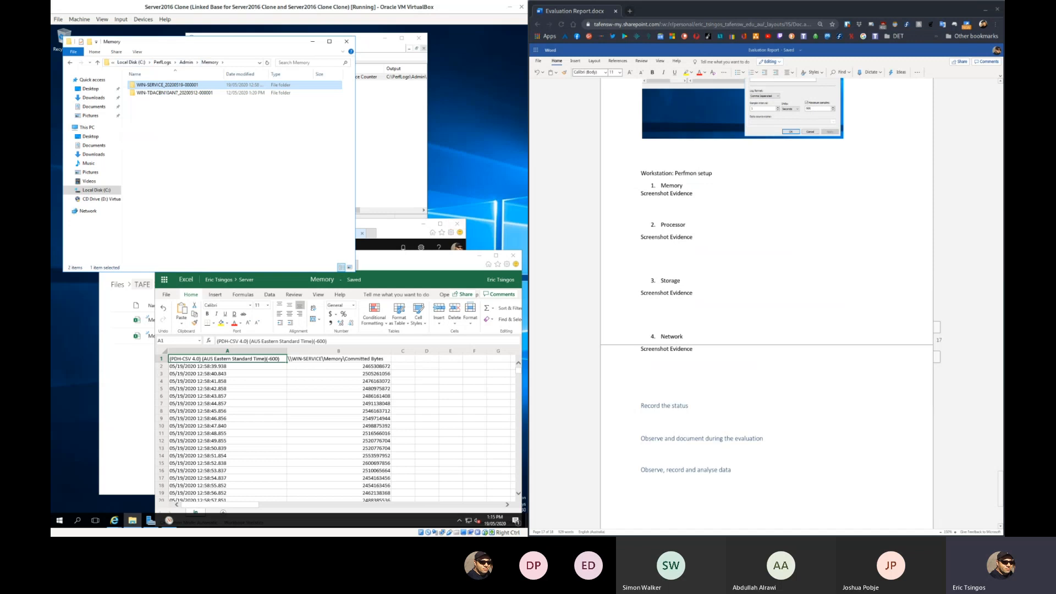
left_click(421, 256)
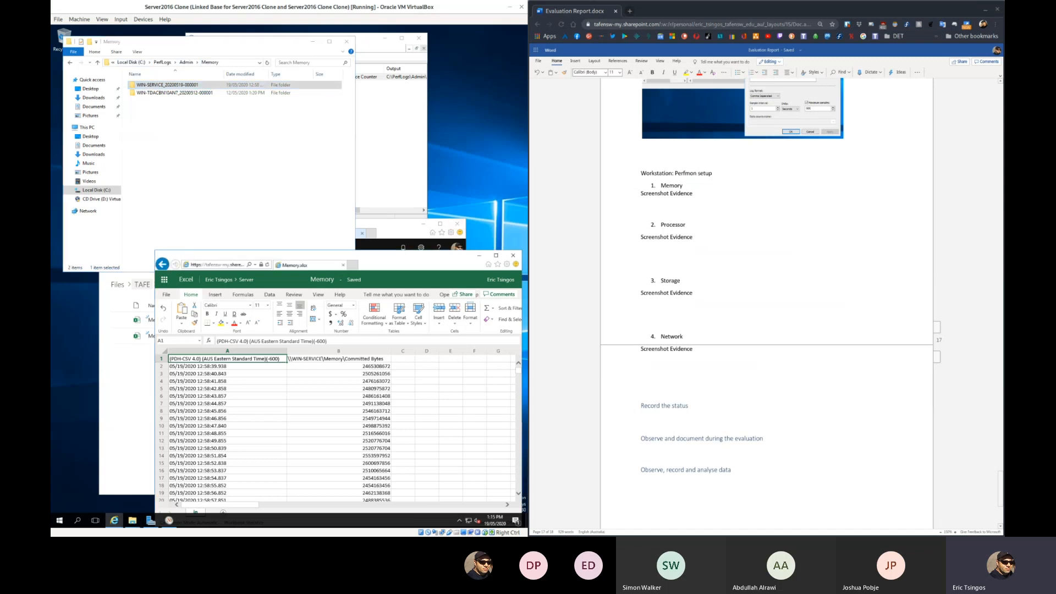
left_click_drag(406, 257, 383, 126)
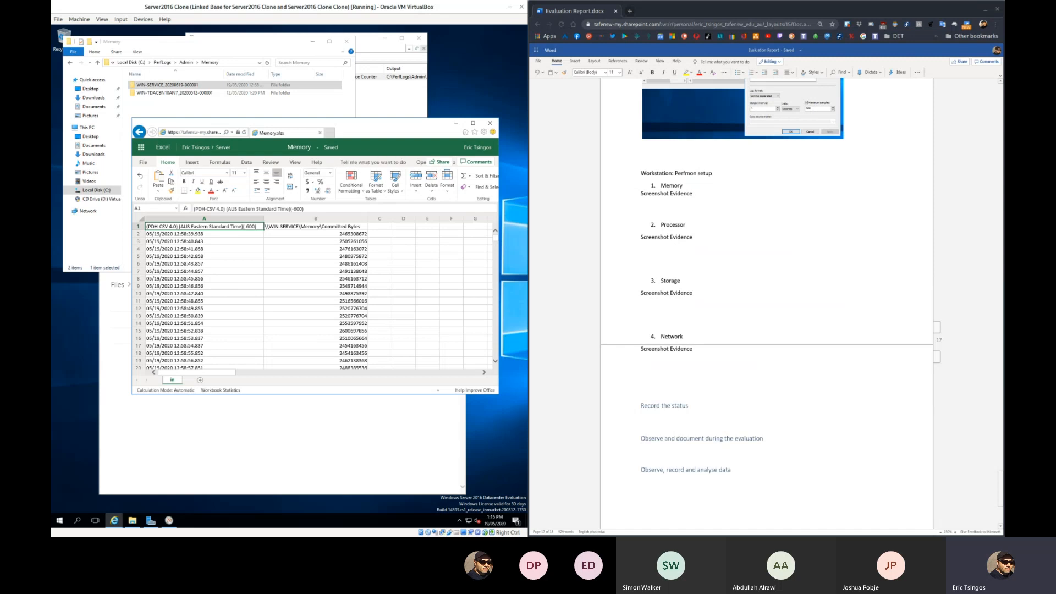
left_click(352, 439)
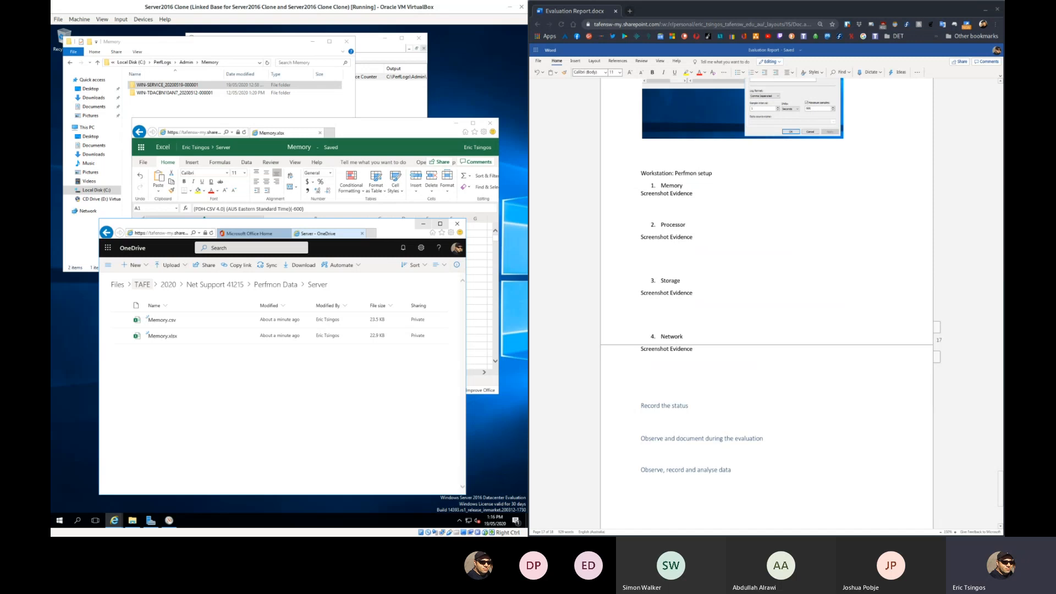
left_click(423, 224)
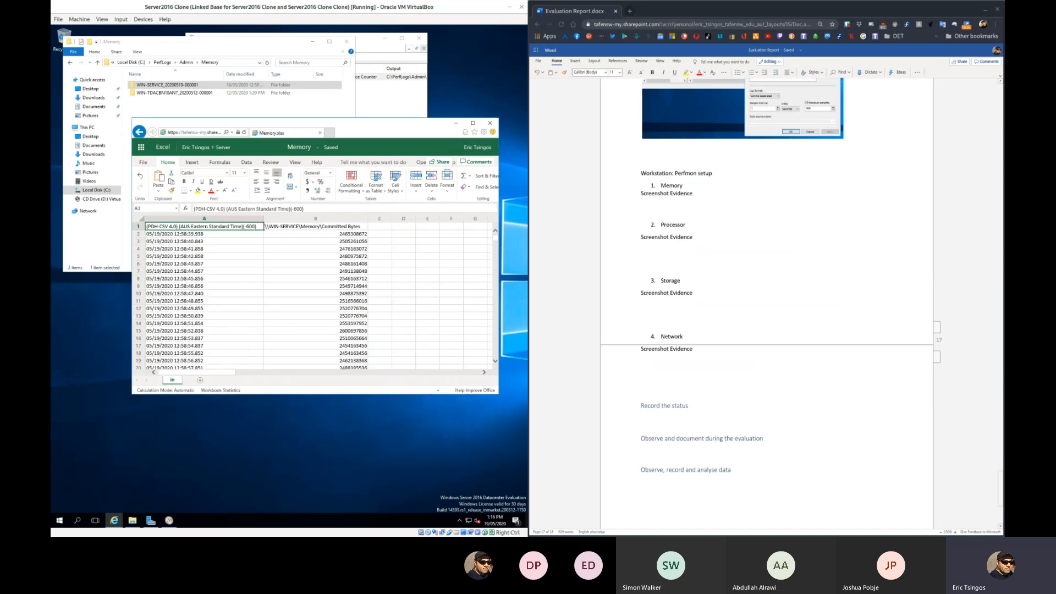
Move Performance Monitor behind the other windows and capture a screenshot region covering the Memory folder and the Memory.xlsx spreadsheet.
left_click(391, 100)
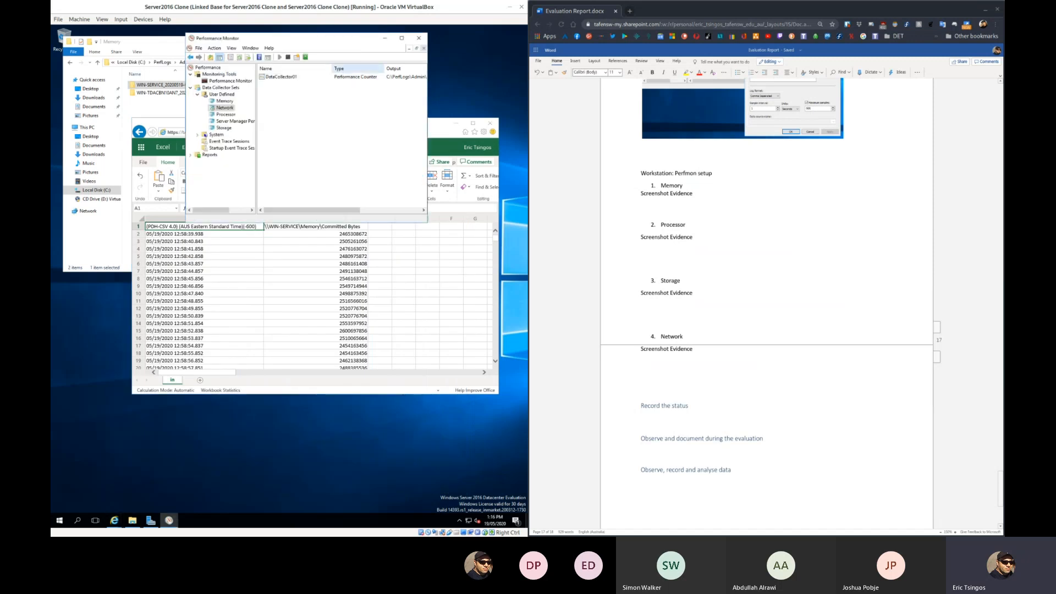
left_click_drag(325, 38, 222, 70)
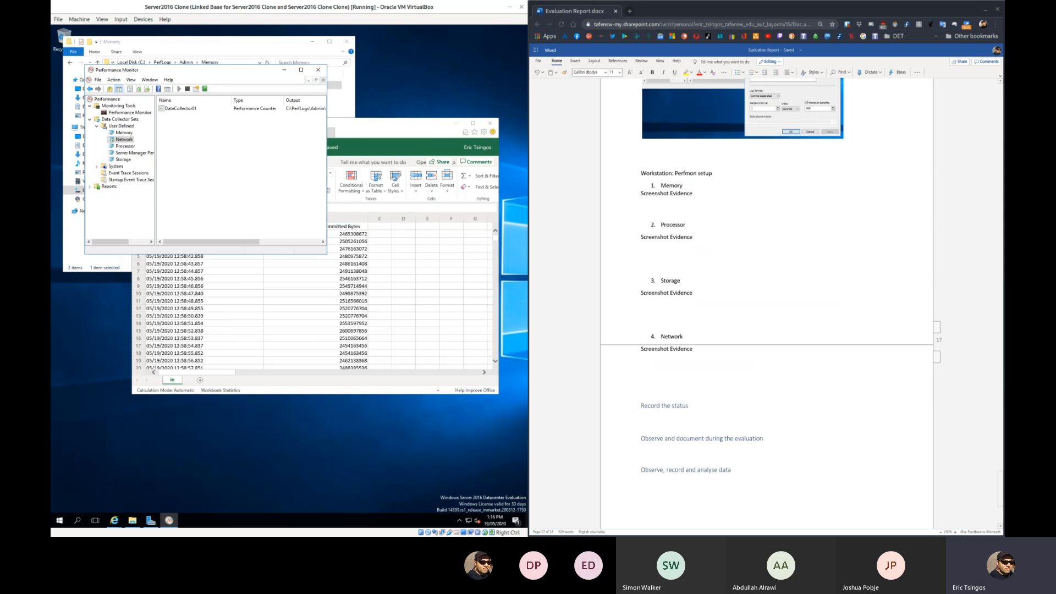
left_click(231, 42)
left_click(402, 123)
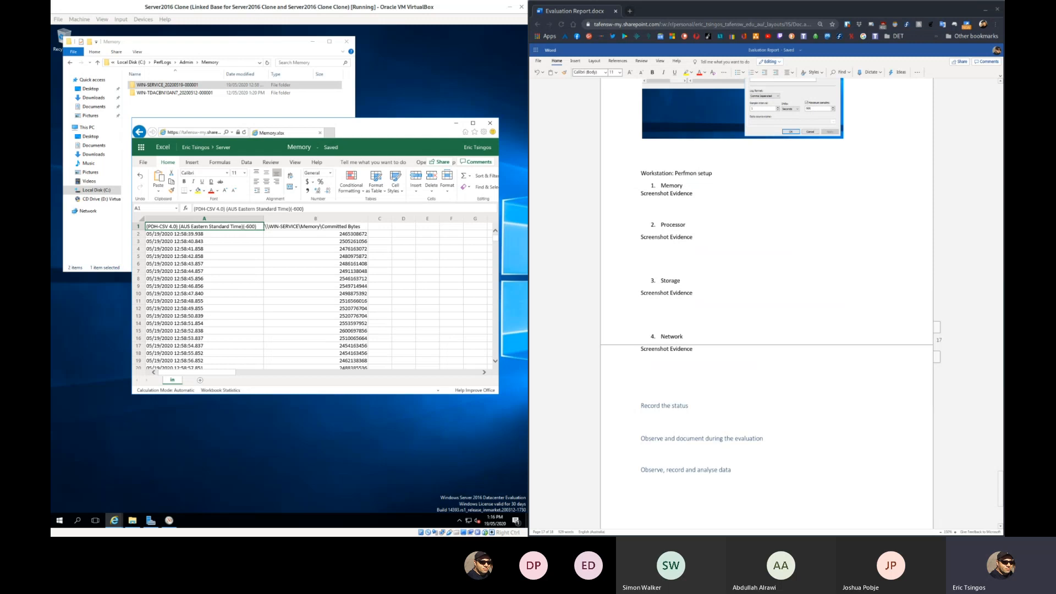
left_click_drag(62, 35, 500, 395)
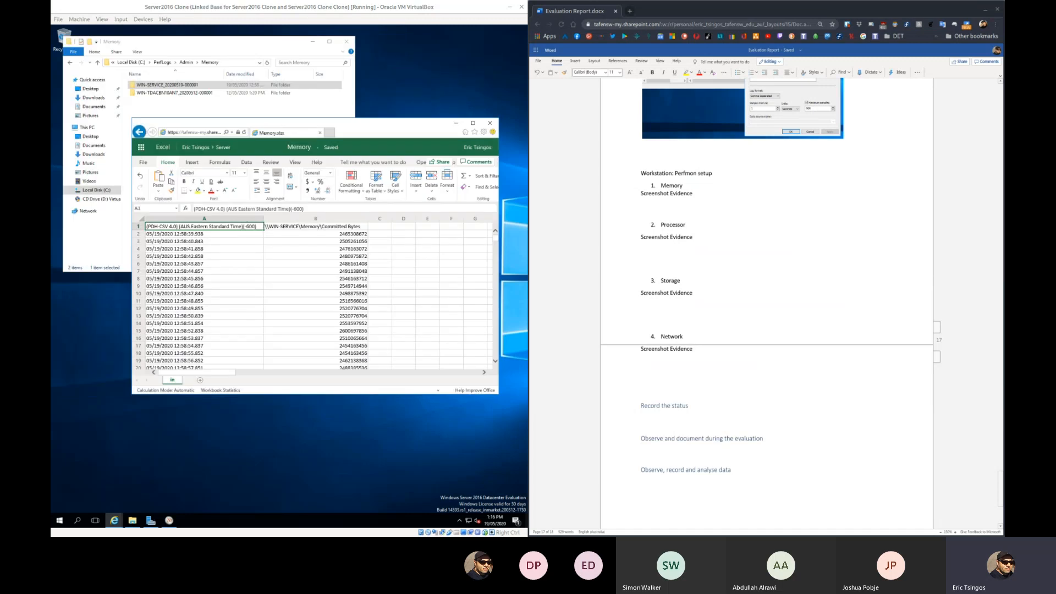
Paste the captured screenshot into the report below the Workstation section's Network Screenshot Evidence line.
scroll(766, 275, "down", 1)
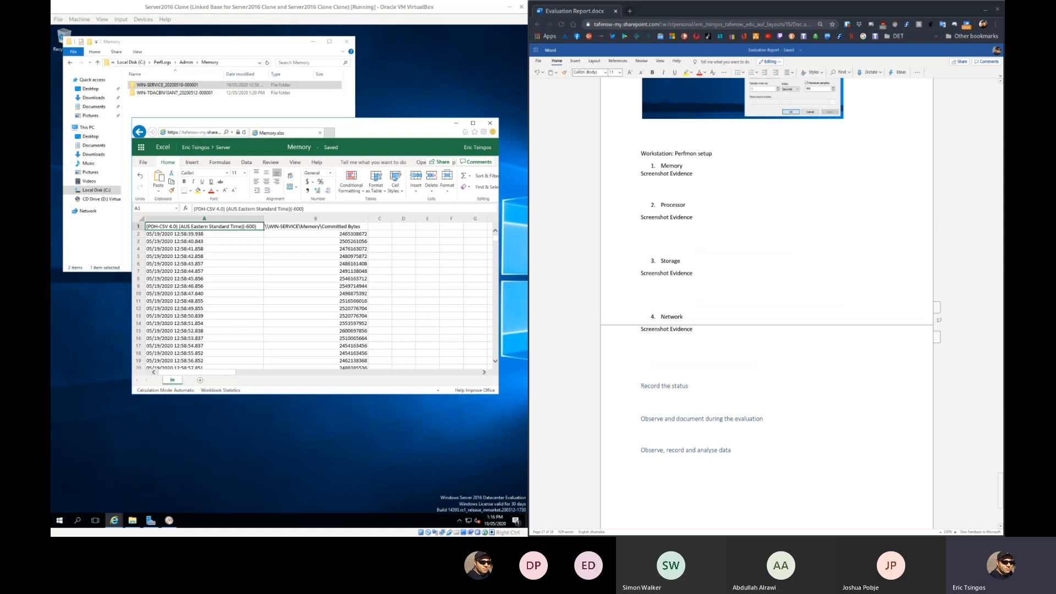
left_click(687, 357)
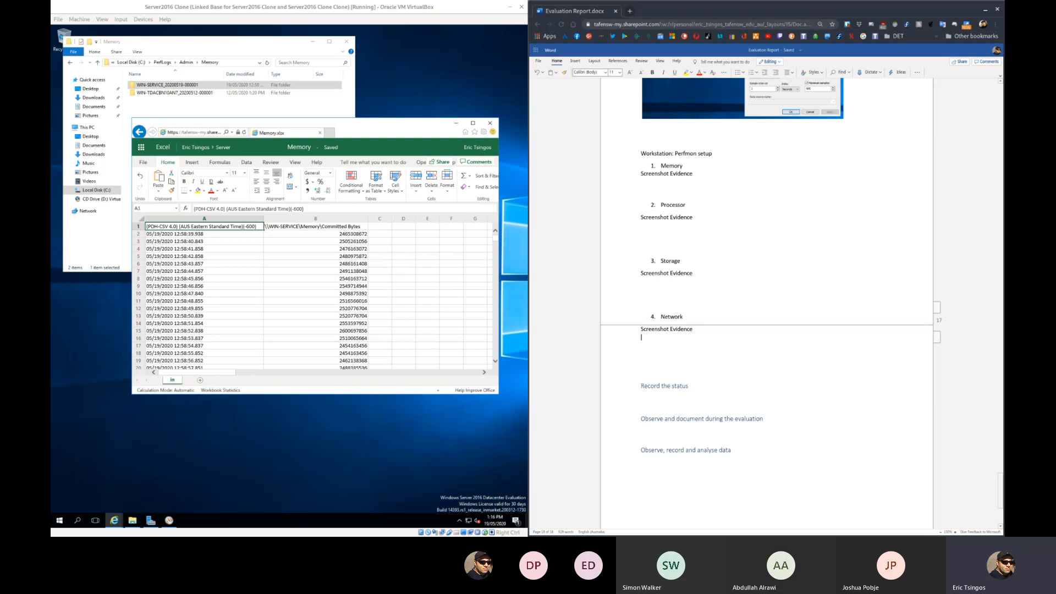
key("ctrl+v")
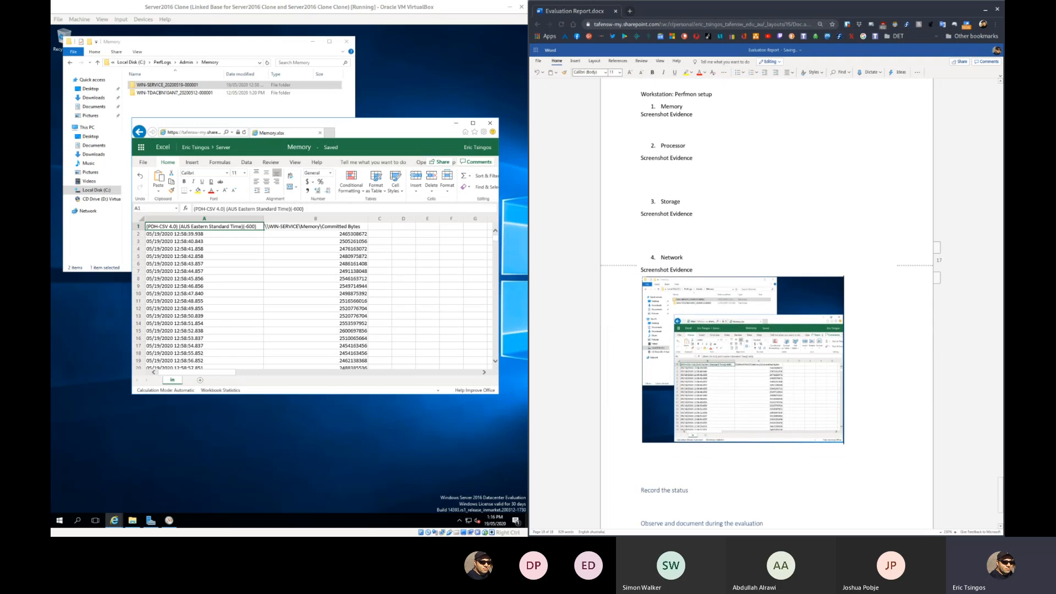
Copy the report content from the first Memory item through the final Network Screenshot Evidence and paste it below the Record the status heading.
left_click_drag(692, 269, 661, 176)
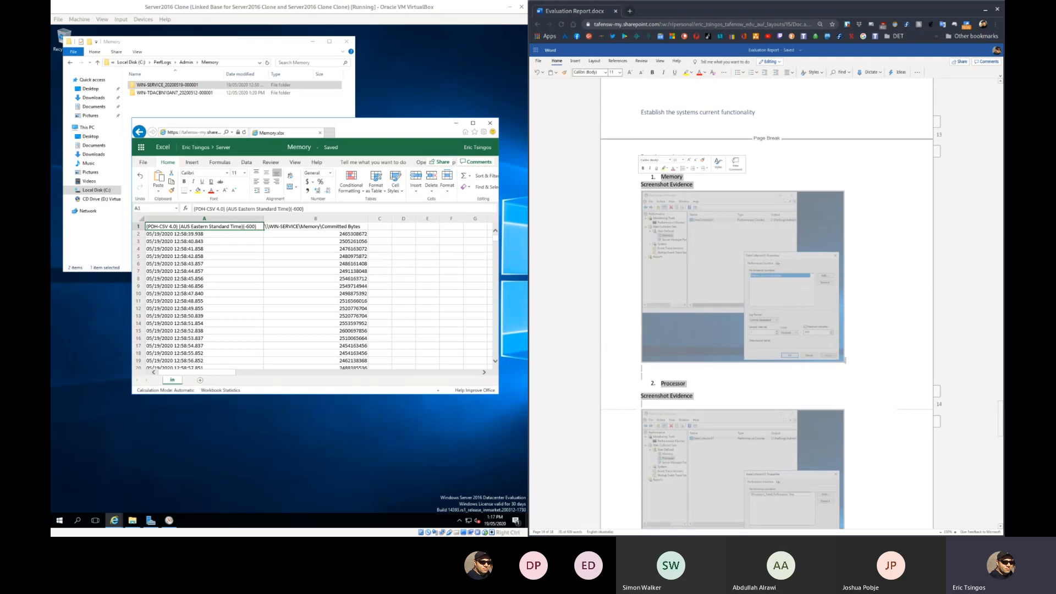
scroll(770, 302, "down", 10)
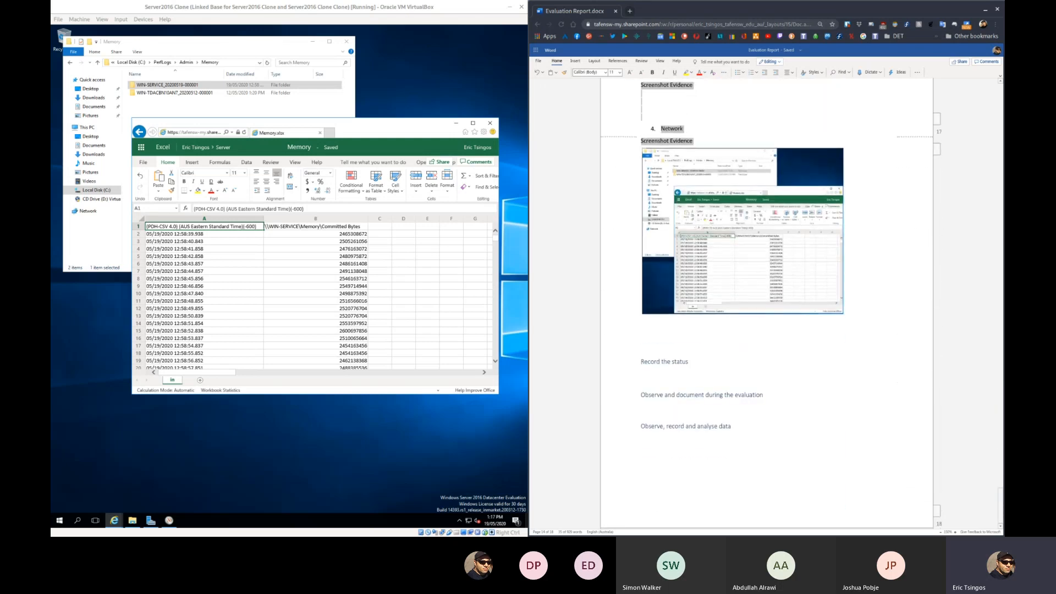
left_click(642, 373)
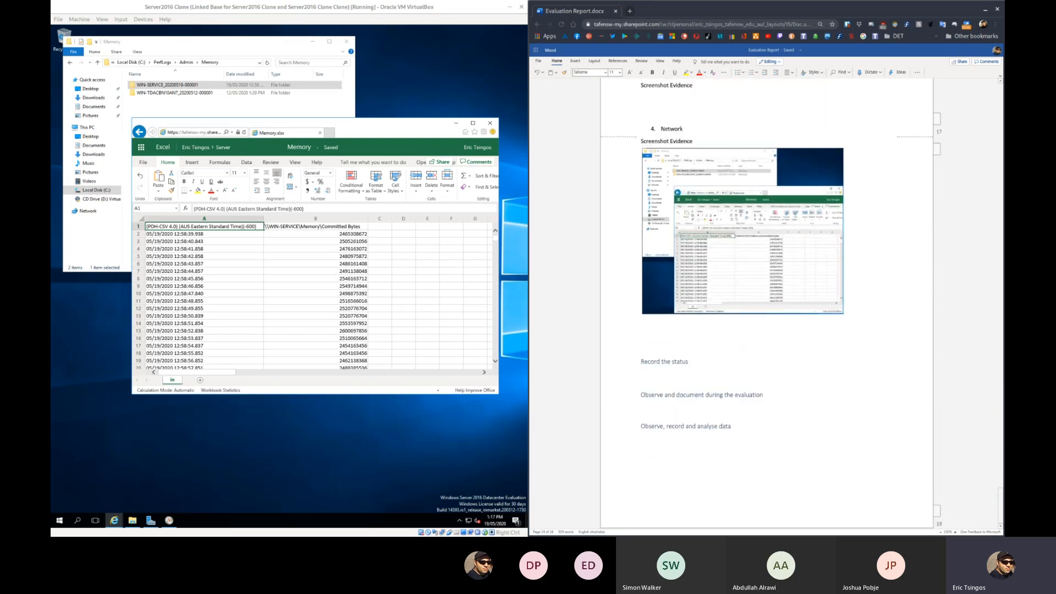
key("ctrl+v")
Delete the Network, Storage, Processor and Memory Perfmon setup pictures from the copied content under Record the status.
scroll(766, 302, "up", 2)
left_click(742, 276)
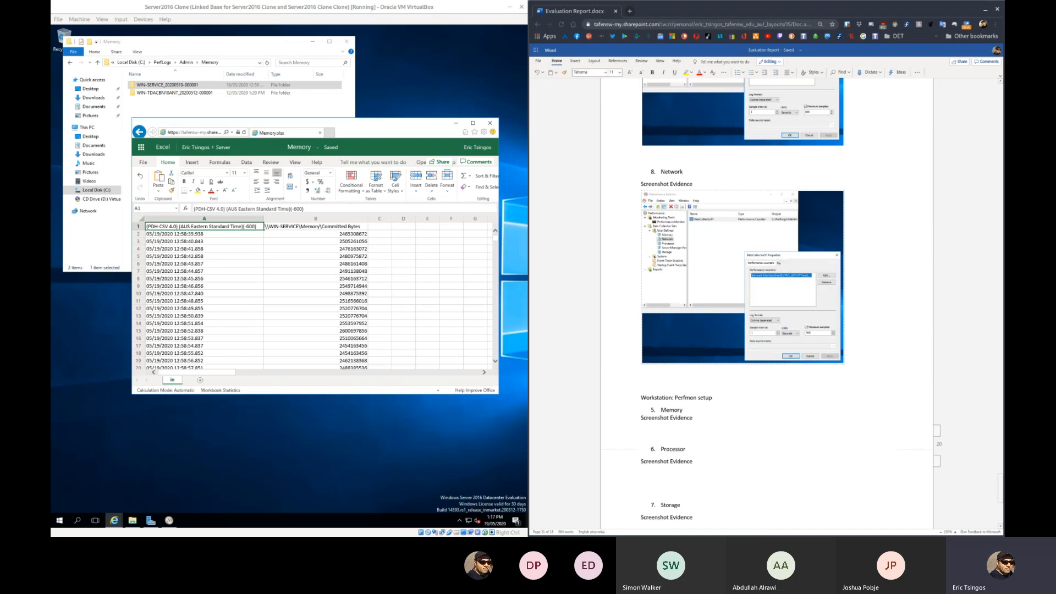
key("Delete")
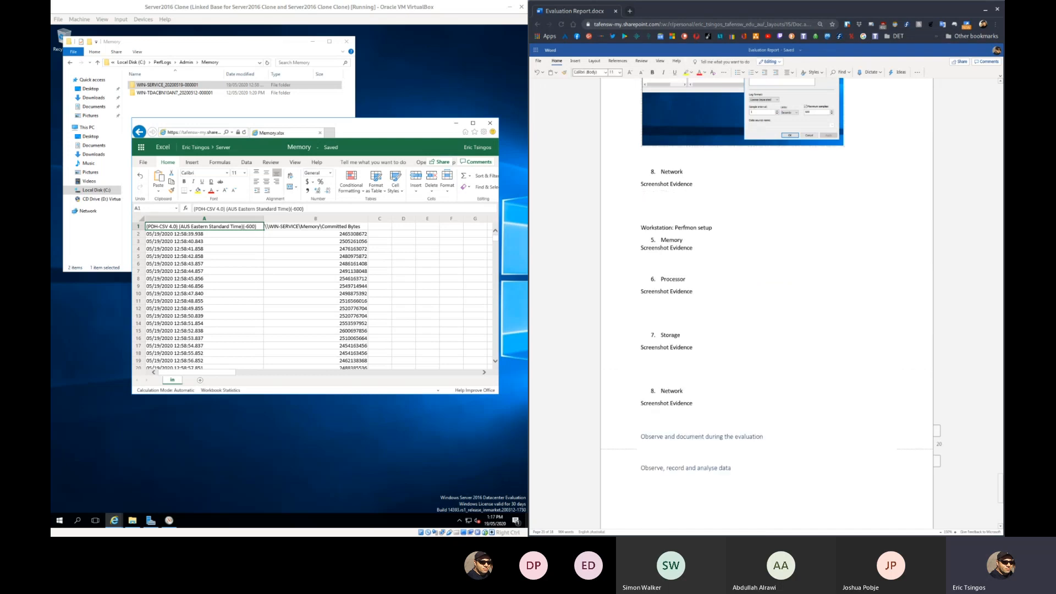
scroll(766, 302, "up", 5)
left_click(742, 160)
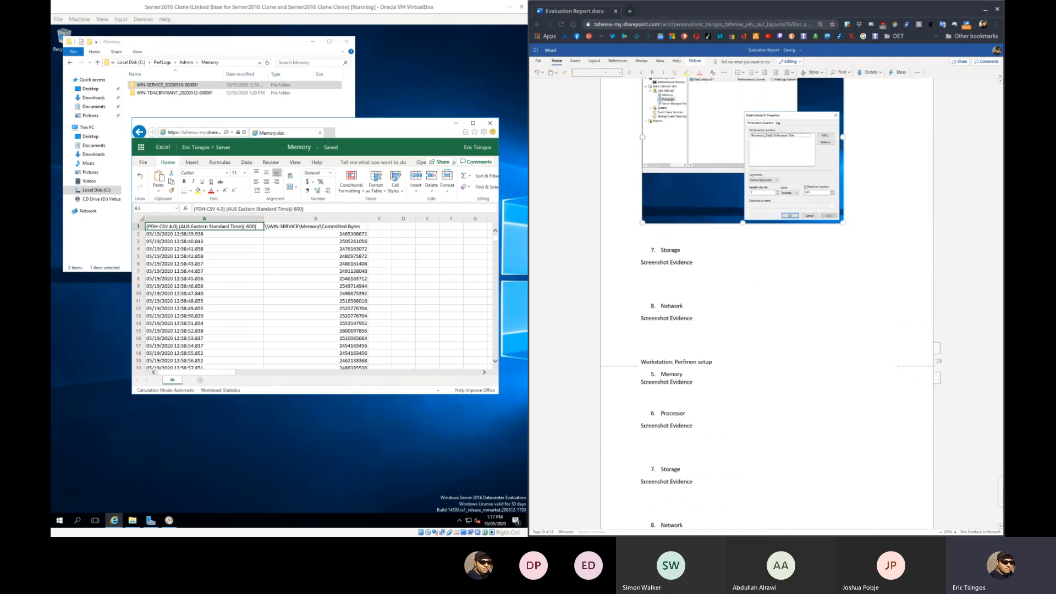
key("Delete")
scroll(766, 302, "up", 6)
scroll(766, 302, "up", 2)
left_click(742, 165)
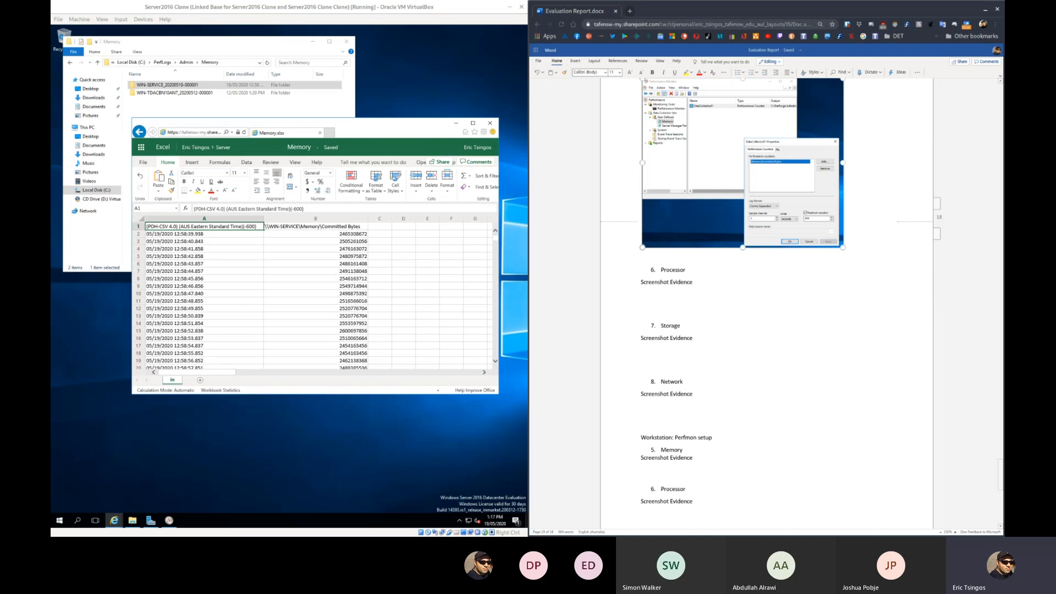
key("Delete")
scroll(766, 302, "up", 3)
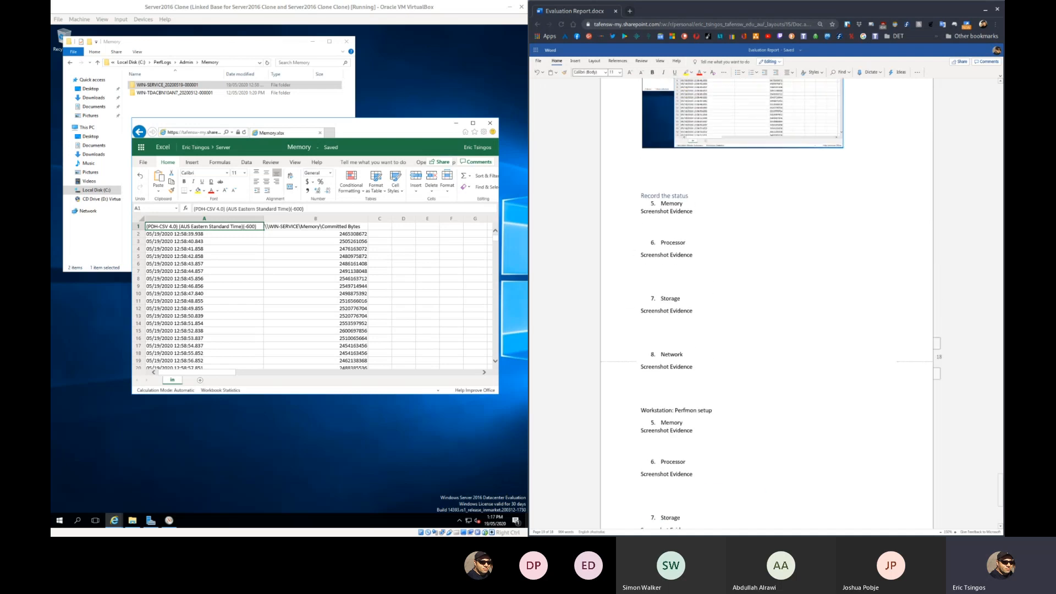
Move the Memory.xlsx screenshot from the Workstation Network item to Memory's Screenshot Evidence under Record the status.
scroll(766, 303, "up", 2)
left_click(742, 160)
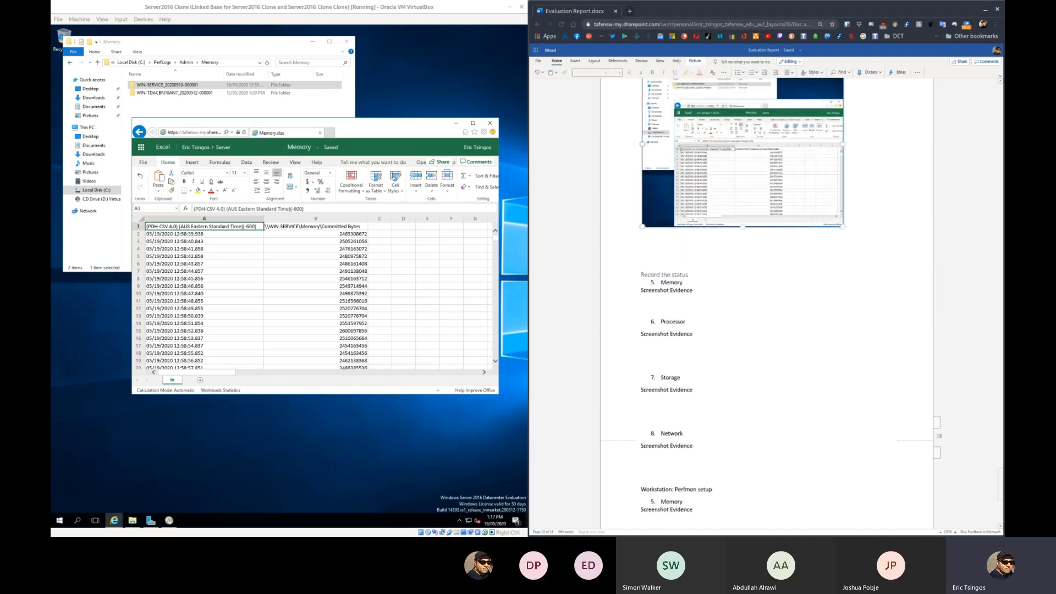
key("Delete")
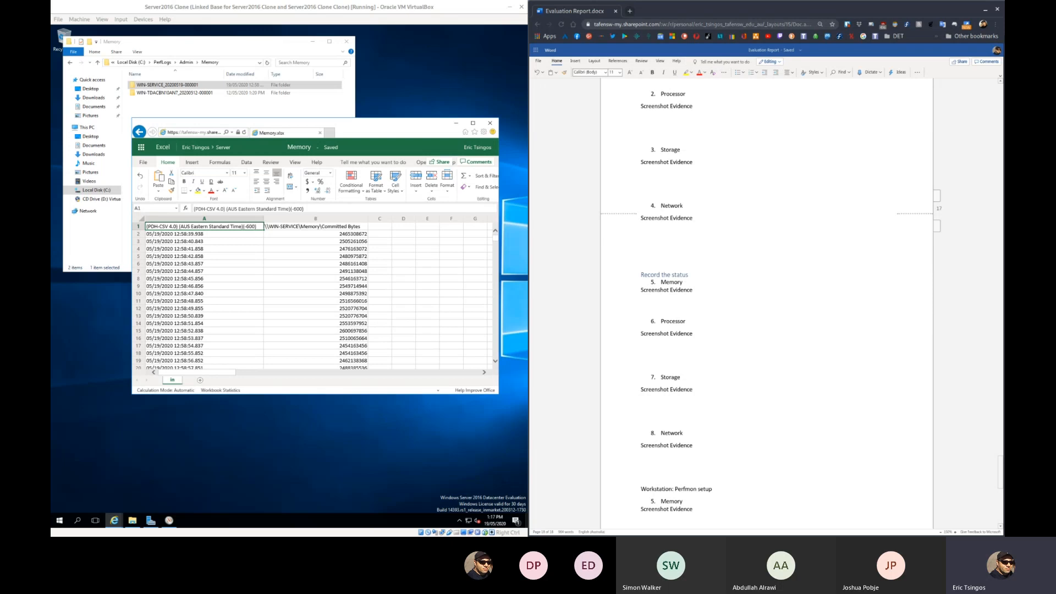
key("ctrl+v")
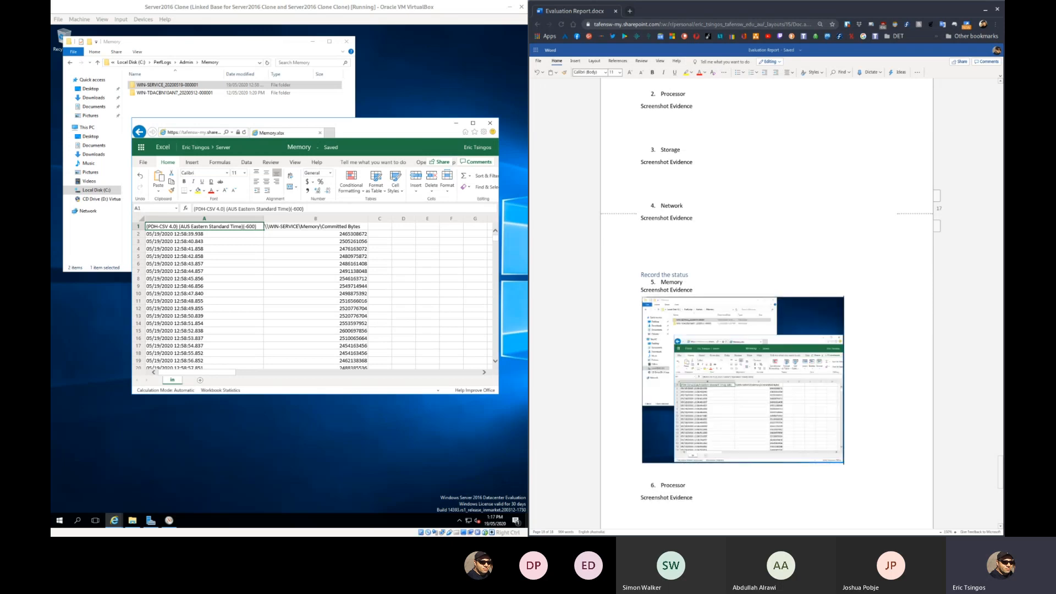
Restart the numbering at 1 from the Memory item in both copied lists under Record the status.
right_click(654, 284)
scroll(770, 302, "down", 5)
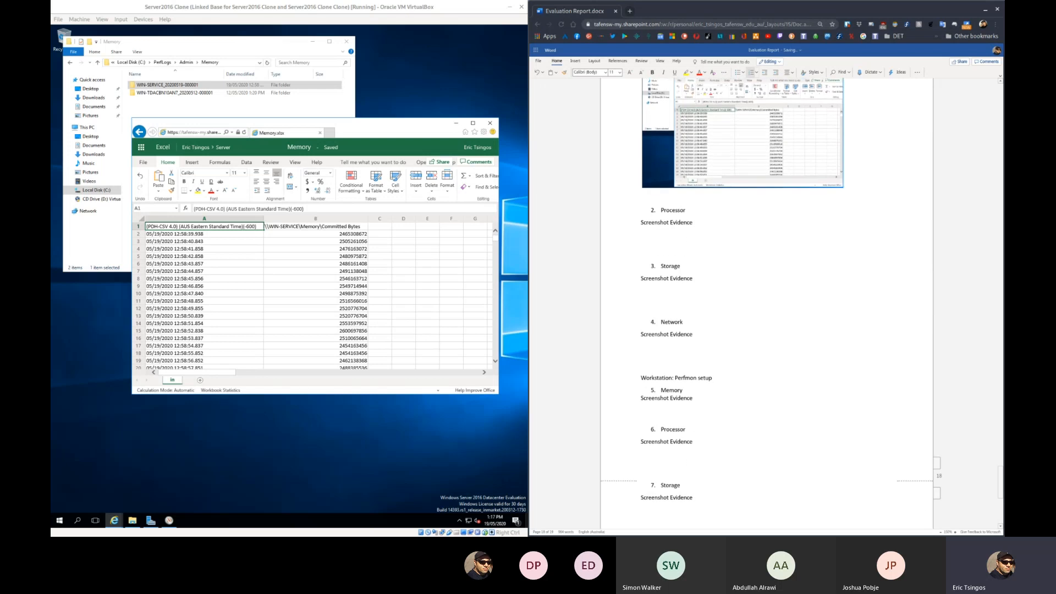
scroll(769, 286, "down", 1)
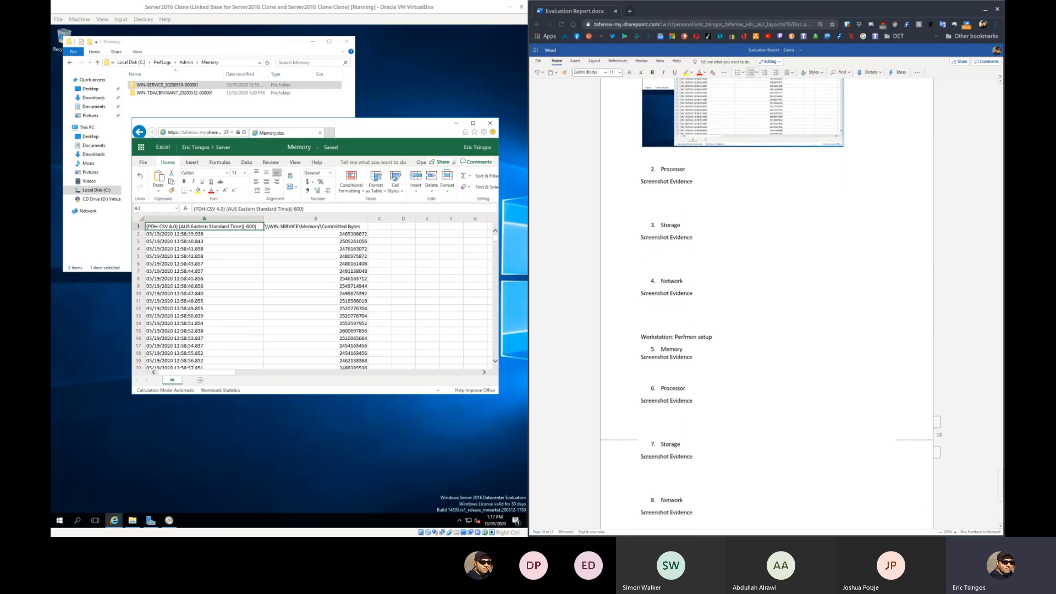
right_click(653, 350)
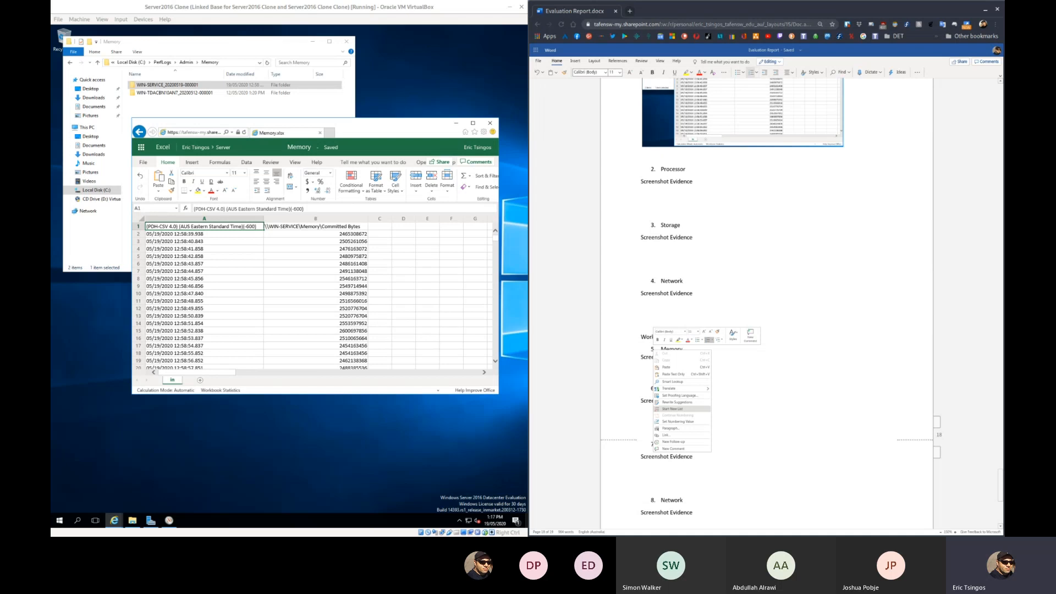
left_click(672, 408)
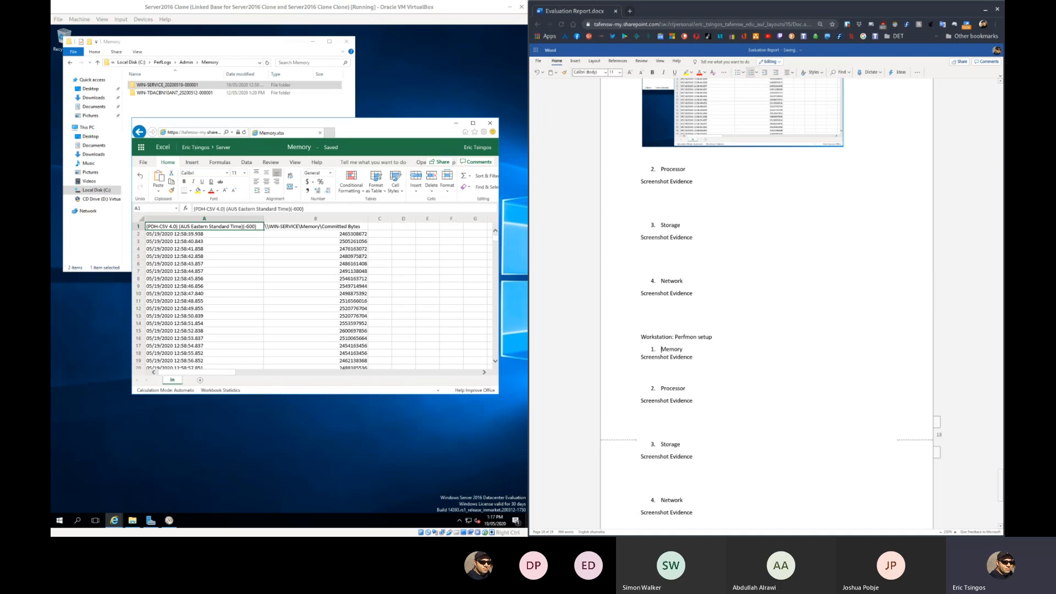
Close the Memory.xlsx window and move the Memory folder window down to uncover Performance Monitor.
scroll(770, 302, "up", 10)
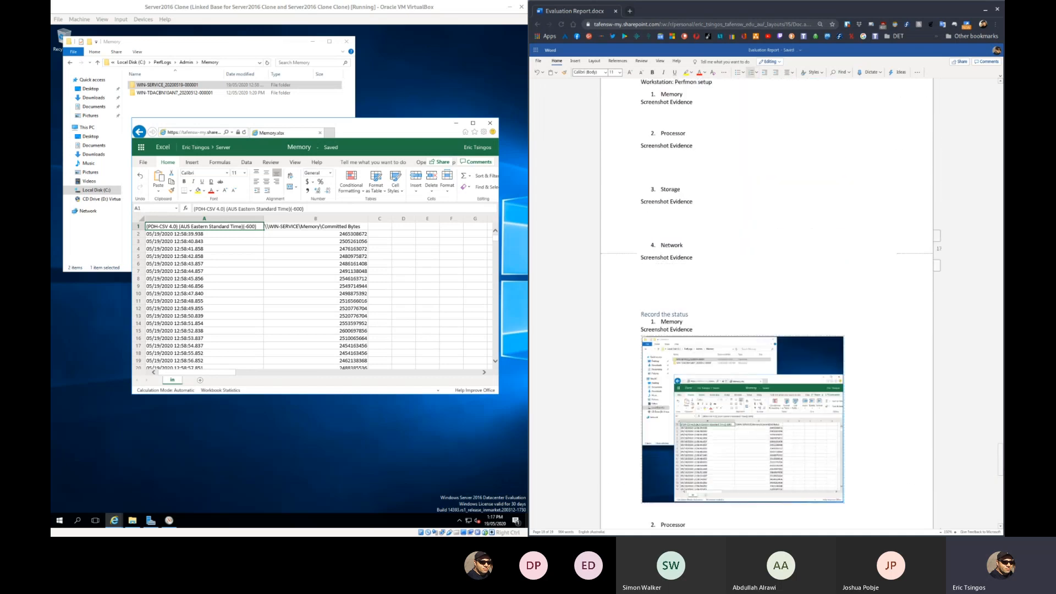
scroll(770, 303, "up", 10)
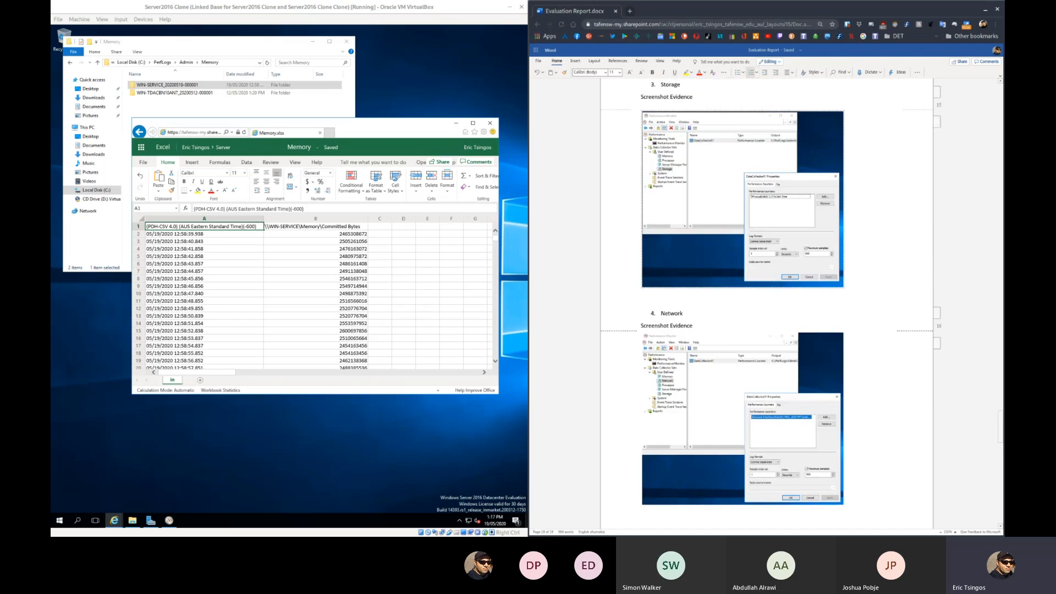
scroll(769, 302, "up", 3)
scroll(770, 303, "down", 10)
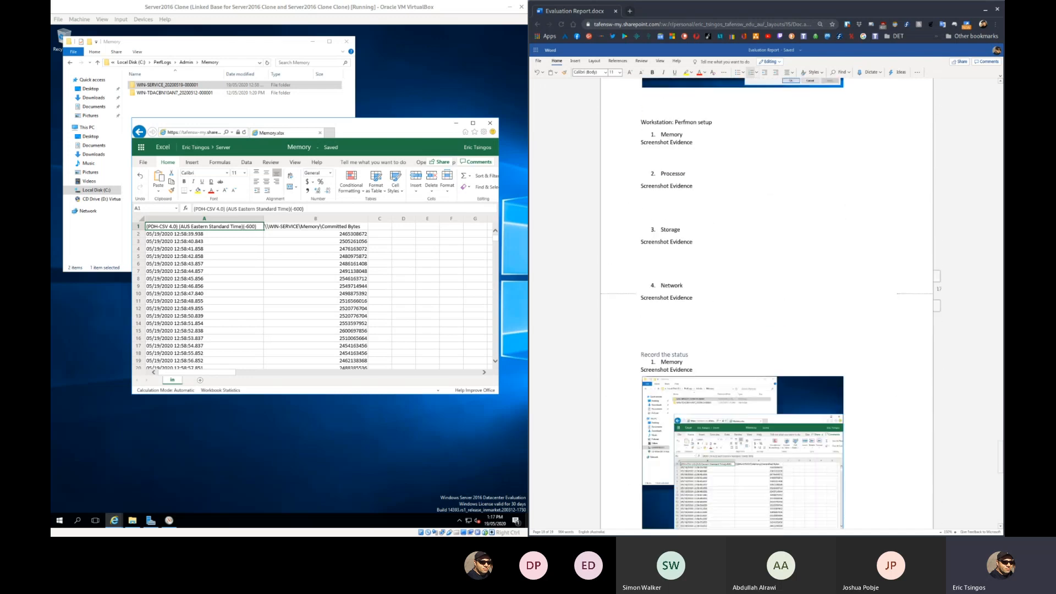
scroll(769, 303, "down", 3)
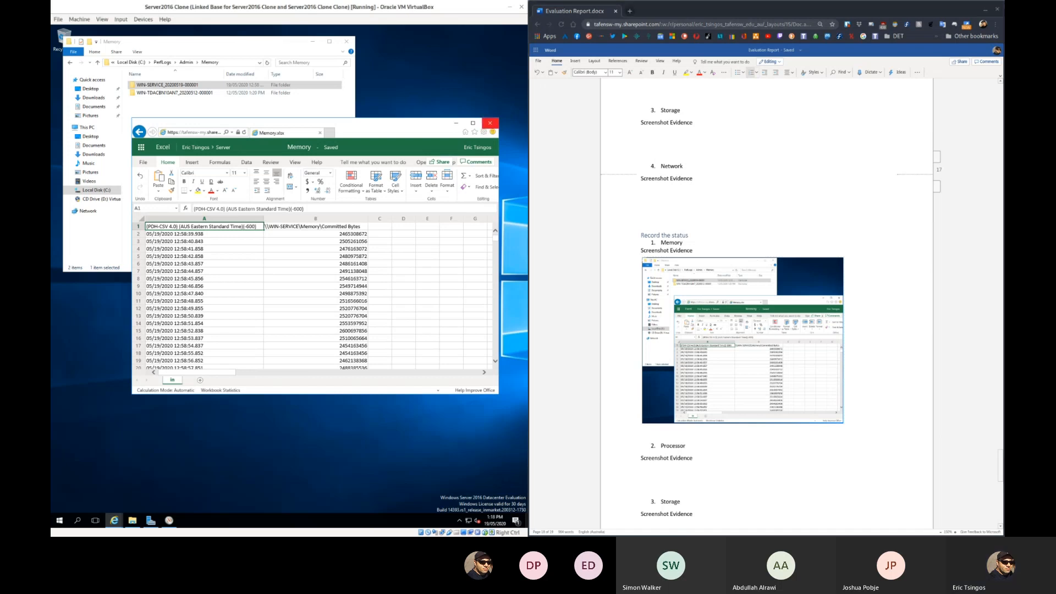
left_click(489, 122)
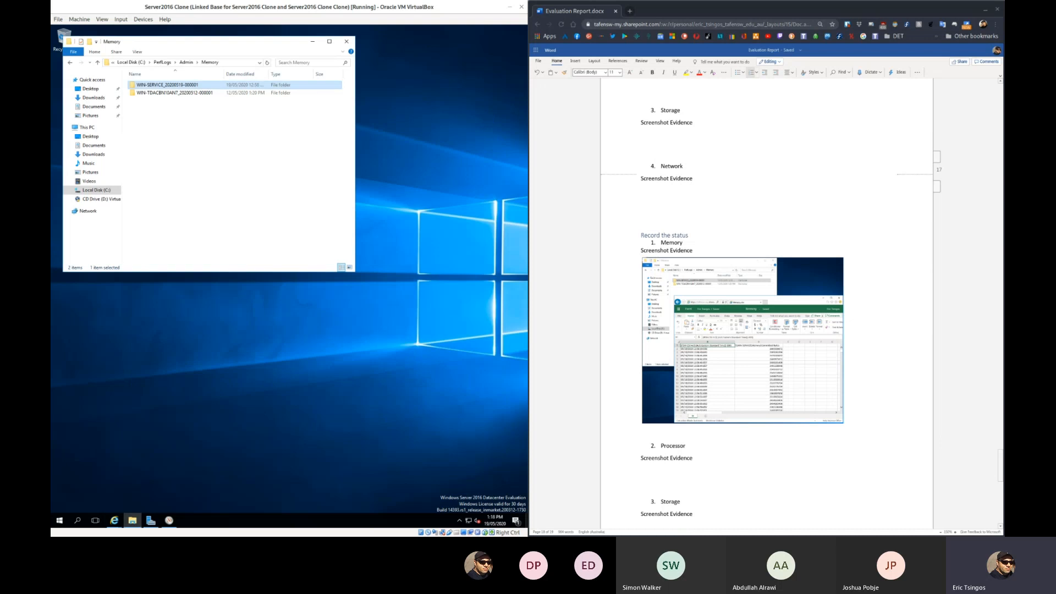
left_click_drag(220, 41, 243, 207)
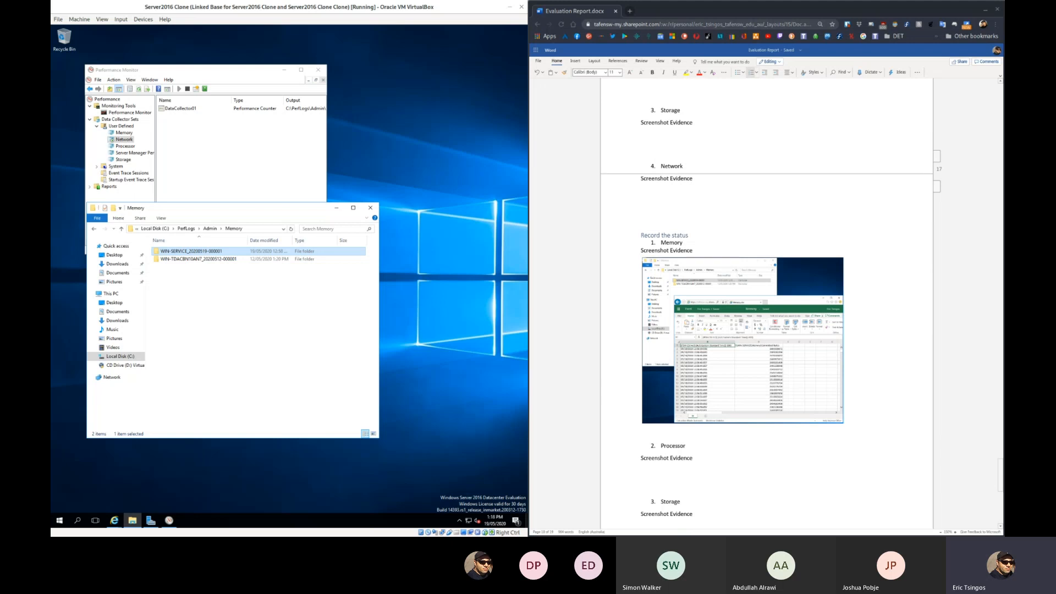
left_click(211, 229)
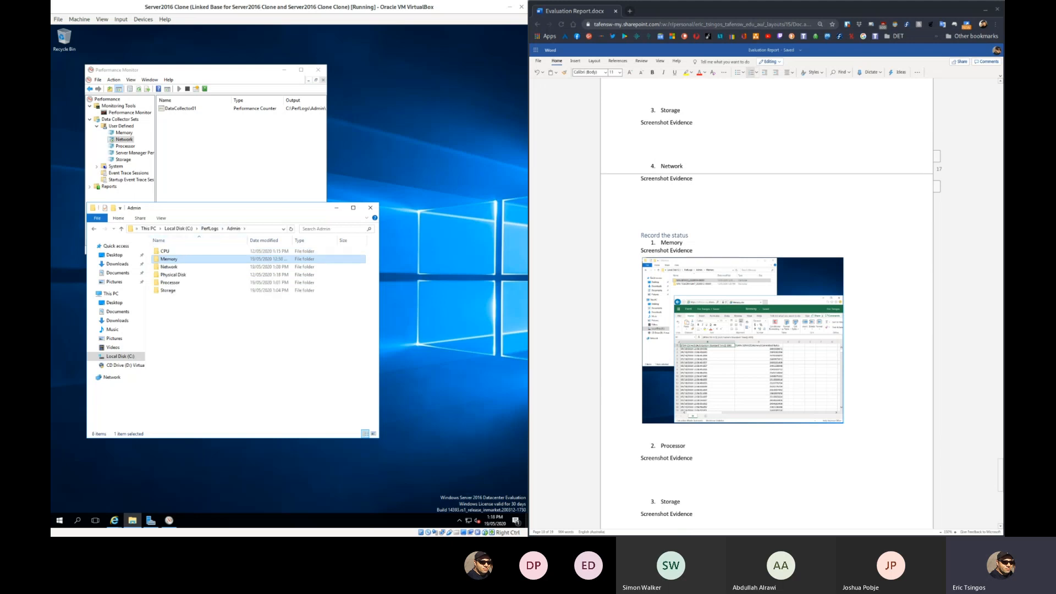
double_click(170, 282)
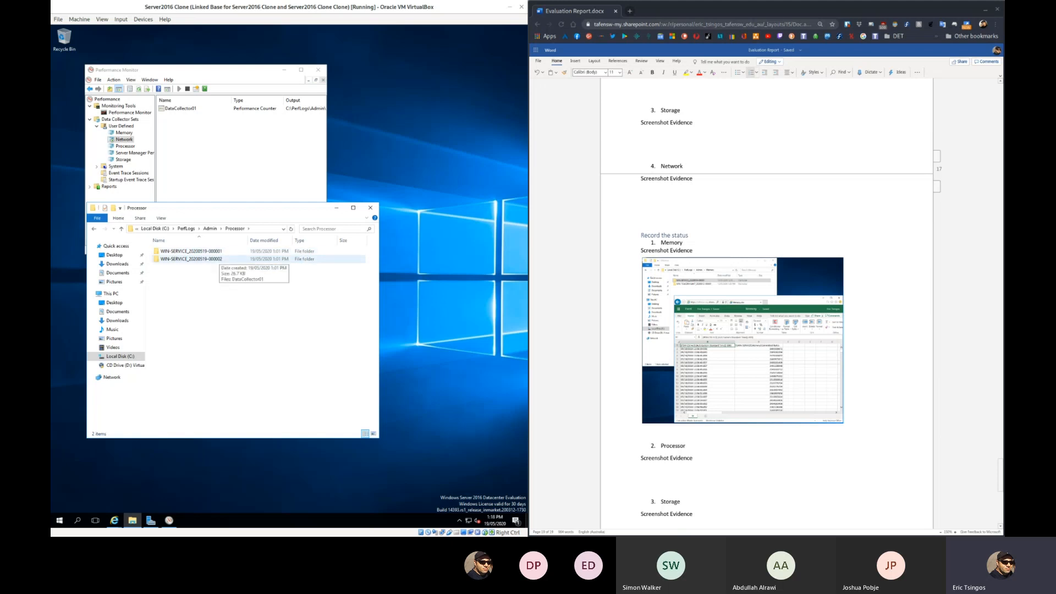
double_click(217, 258)
left_click_drag(250, 209, 245, 68)
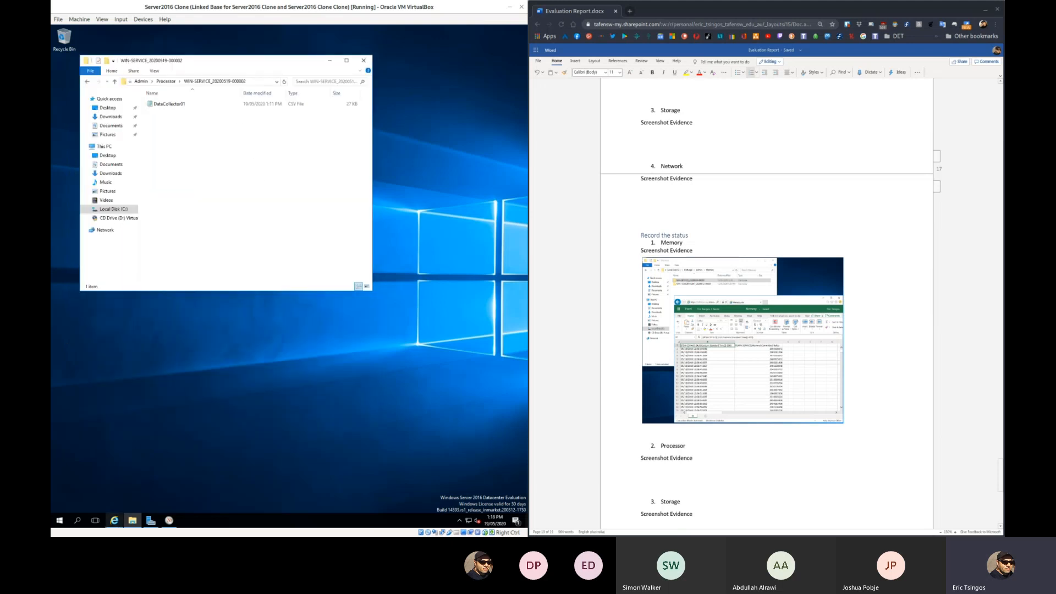
Upload the Processor DataCollector01 CSV log to the Server folder under Perfmon Data in OneDrive.
left_click(114, 520)
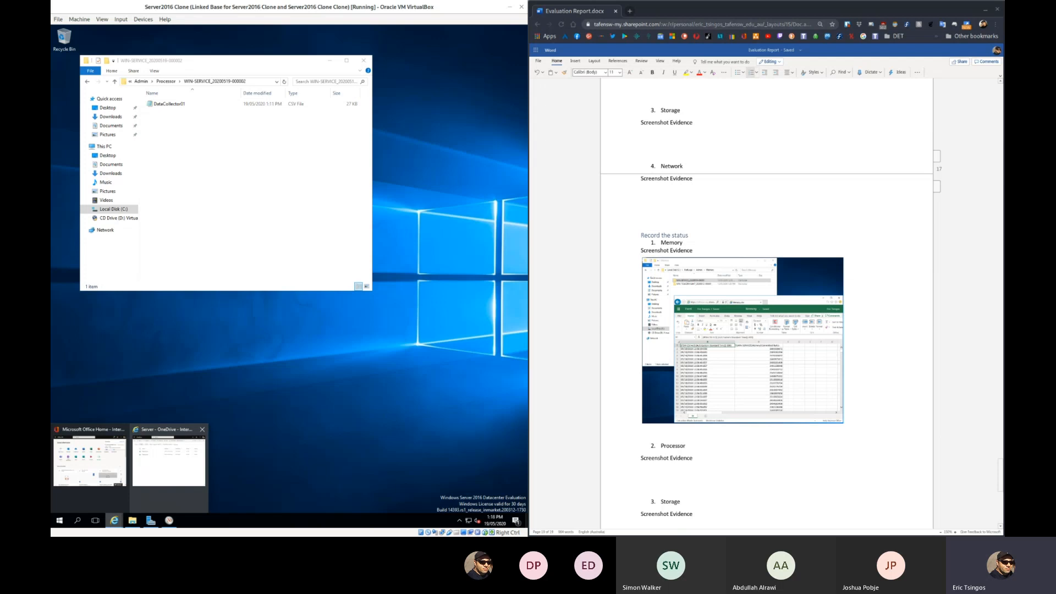
left_click(169, 461)
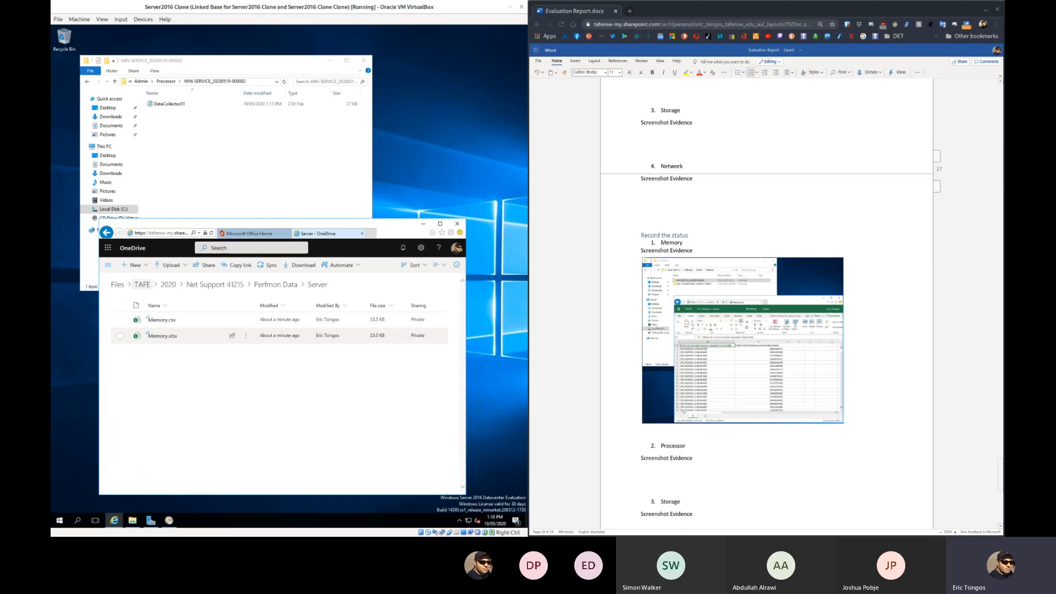
mouse_move(163, 336)
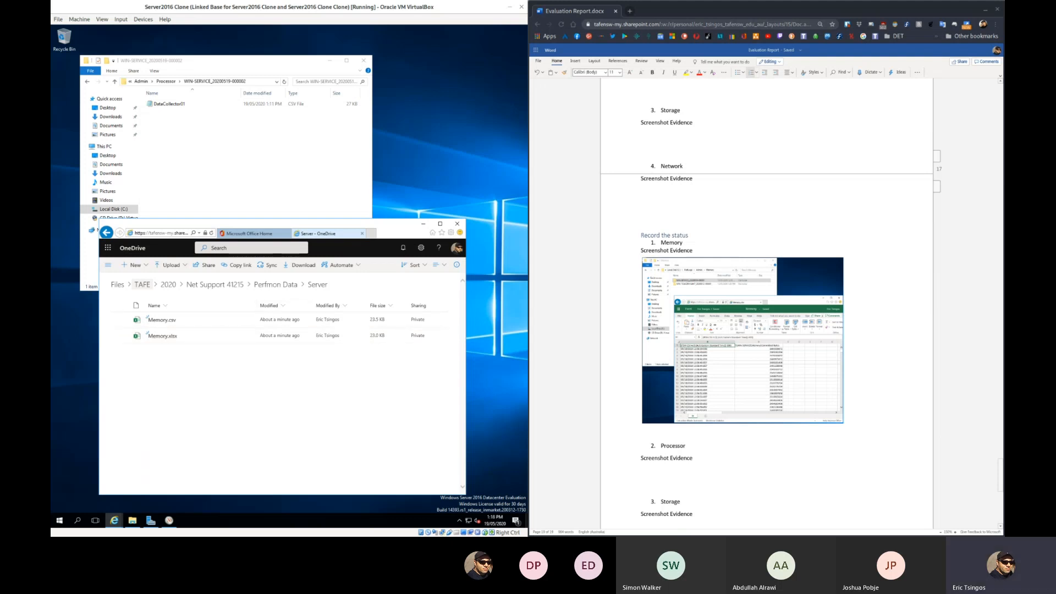
left_click_drag(336, 224, 340, 221)
left_click(170, 104)
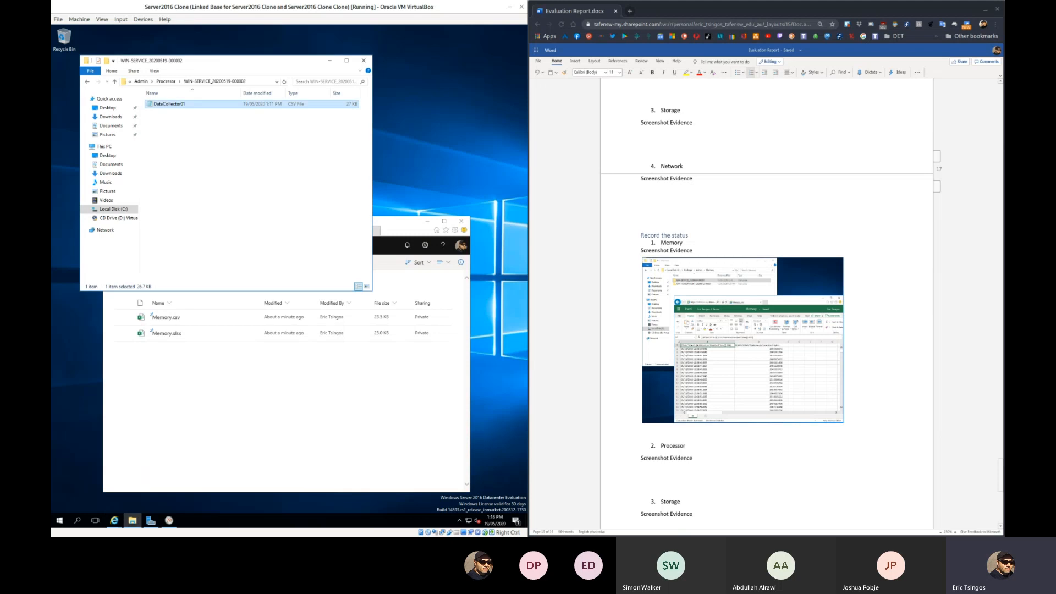
left_click_drag(170, 104, 217, 416)
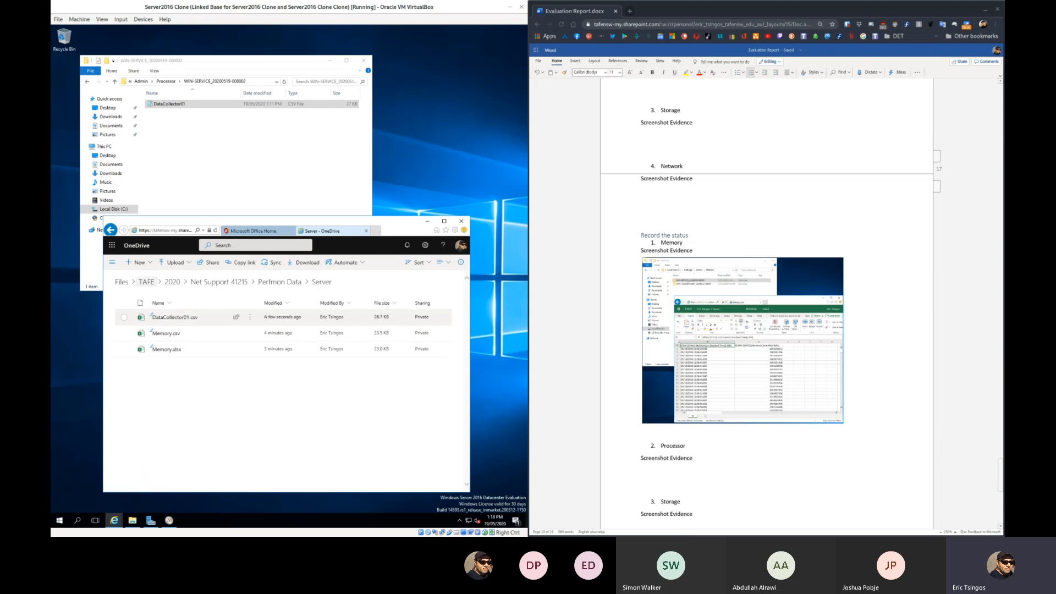
left_click(174, 317)
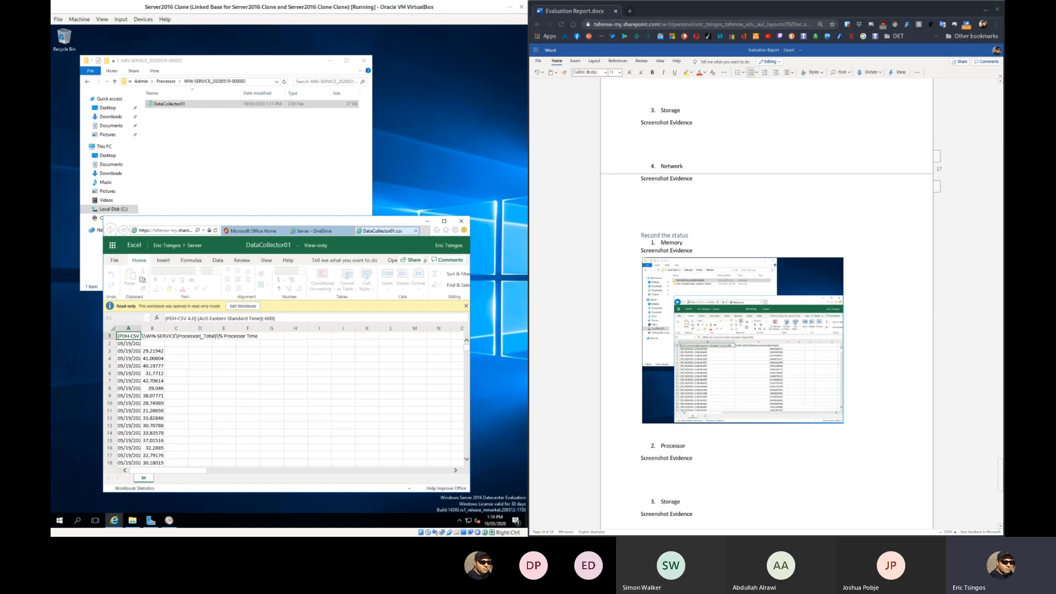
left_click(415, 231)
left_click(416, 231)
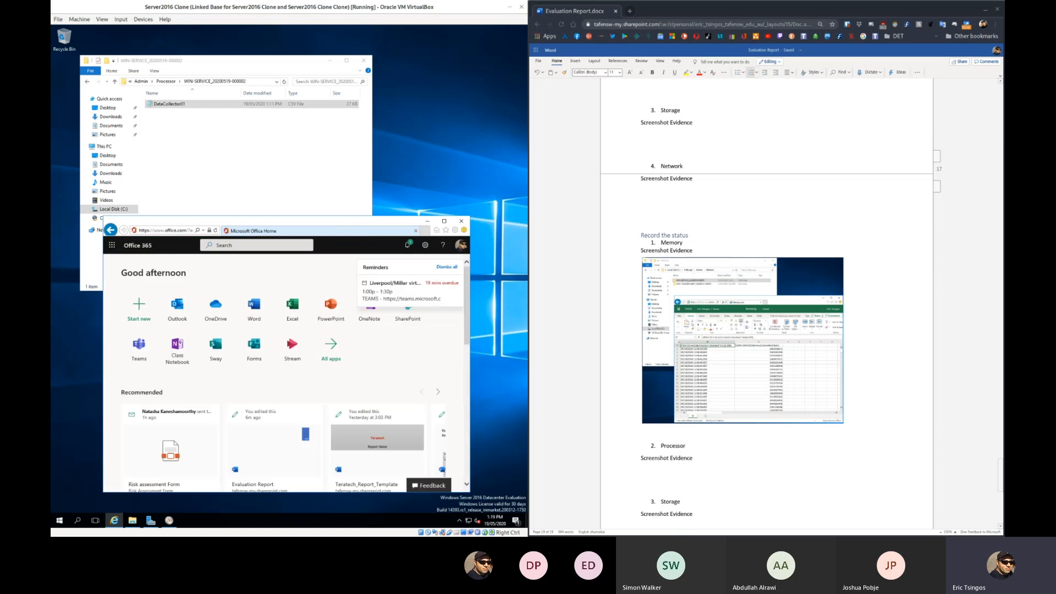
Reopen OneDrive and go to the folder TAFE > 2020 > Net Support 41215 > Perfmon Data > Server.
left_click(216, 306)
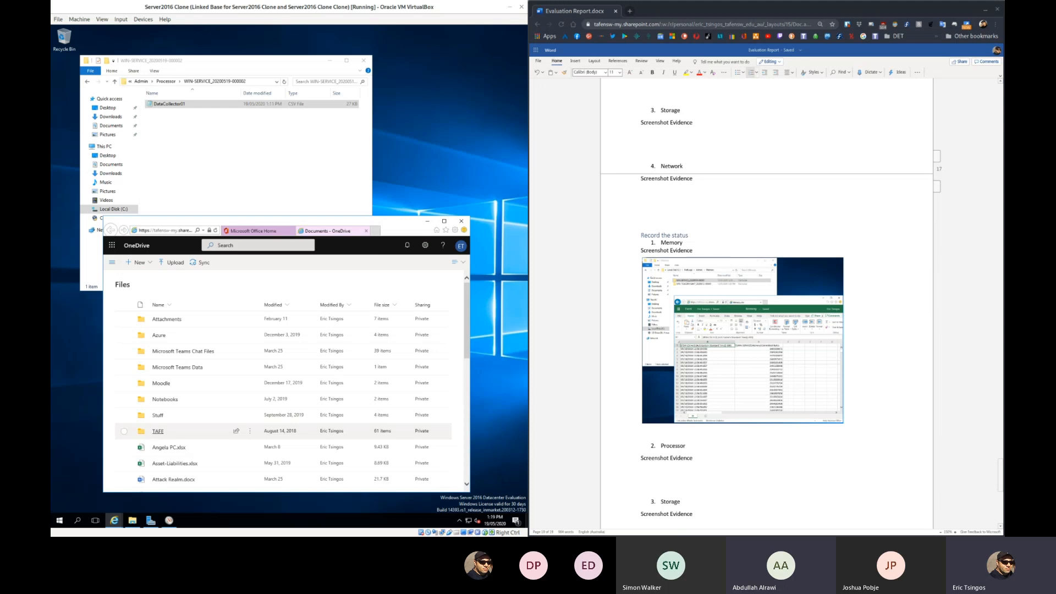
left_click(159, 431)
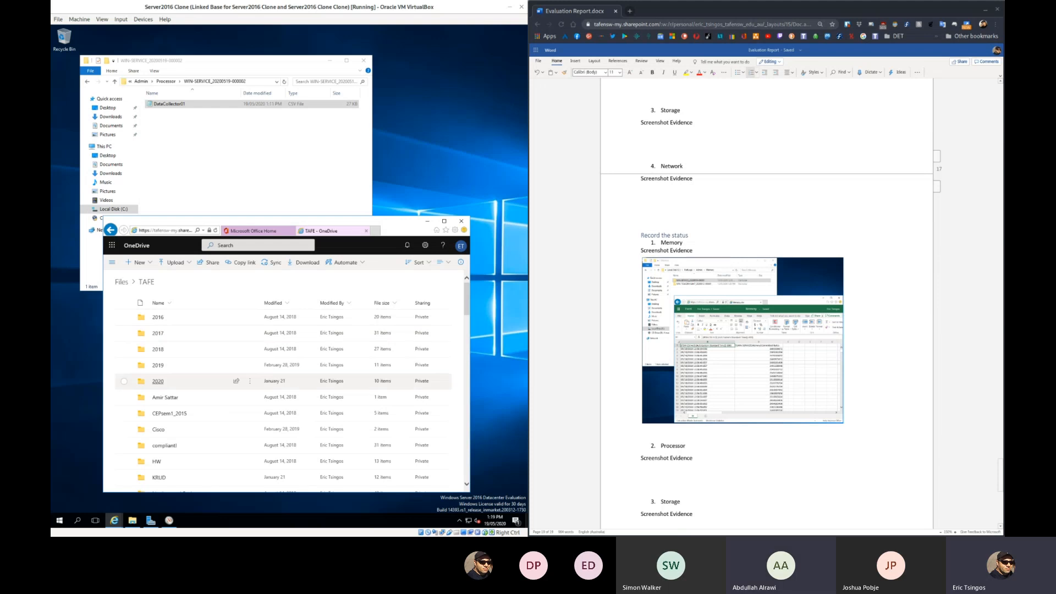
left_click(158, 381)
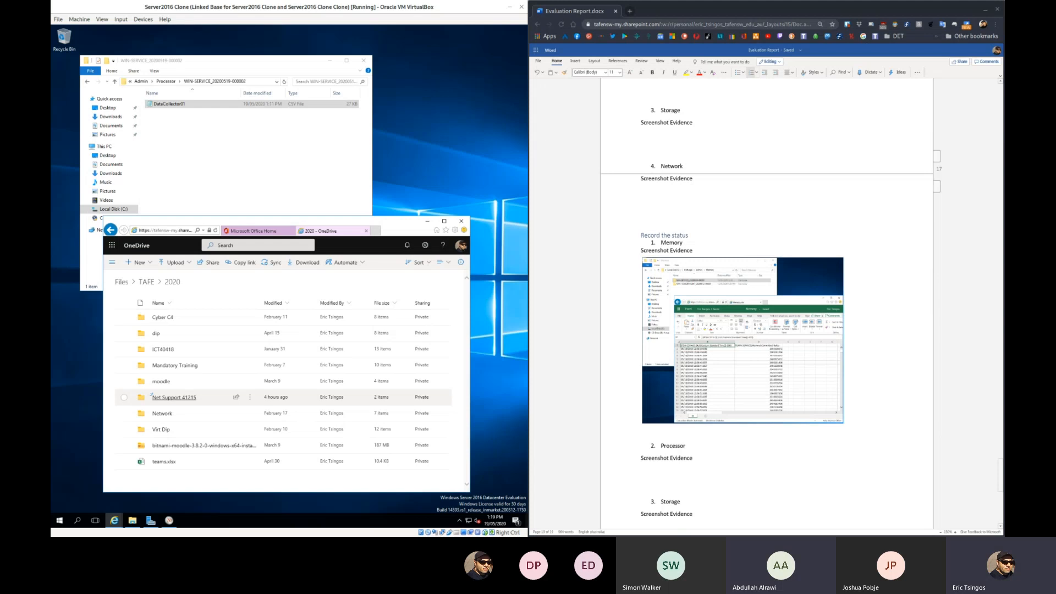
left_click(165, 397)
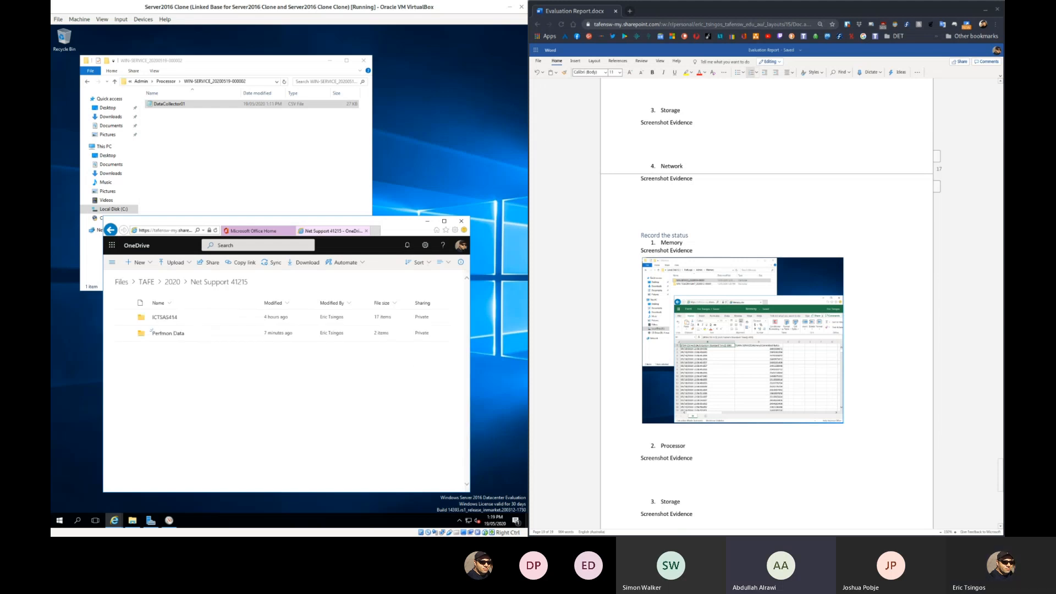
left_click(167, 333)
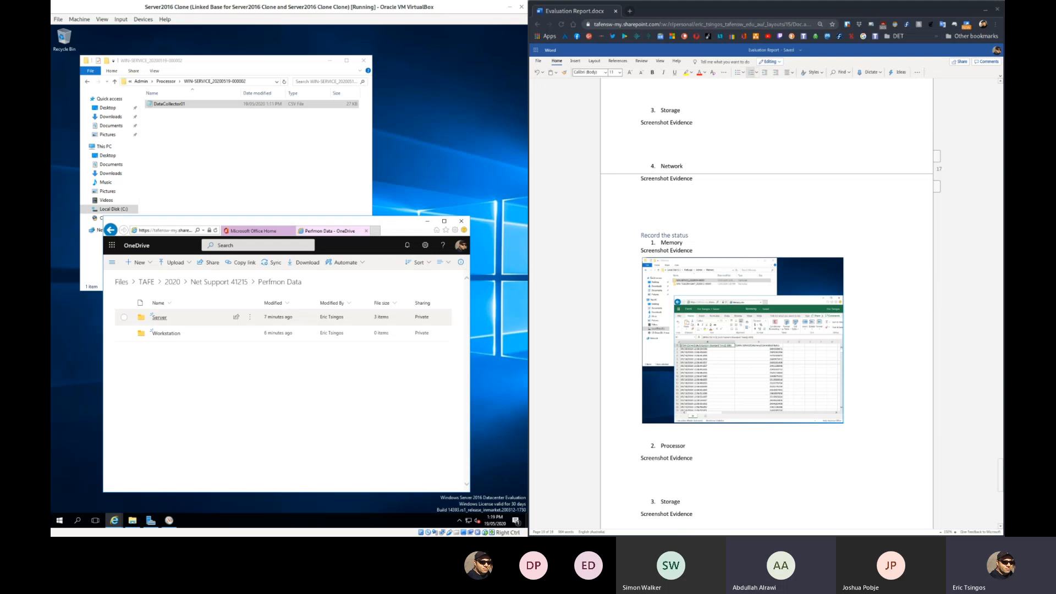
left_click(159, 317)
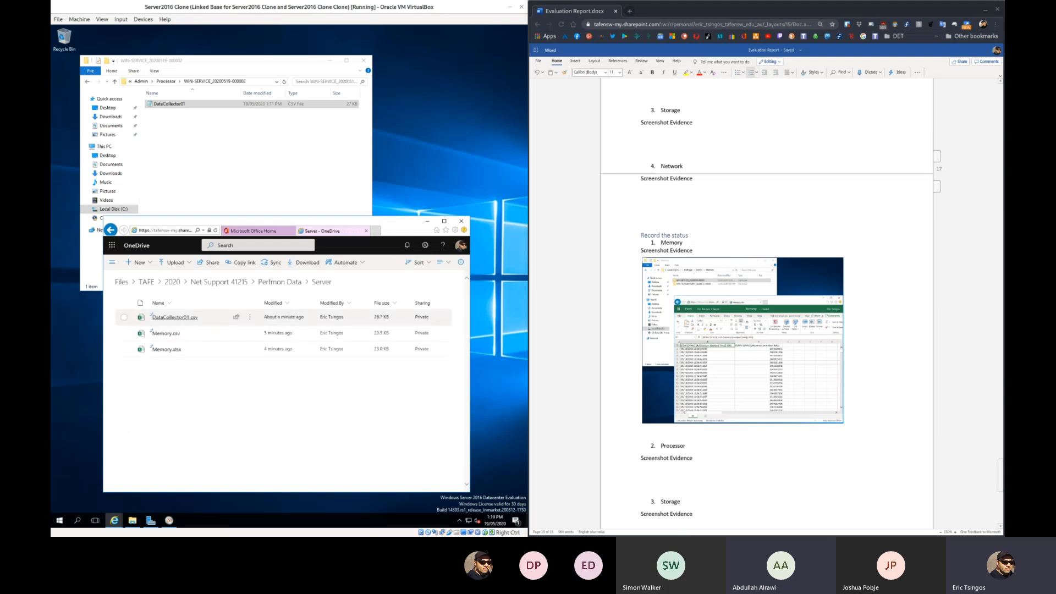
Rename DataCollector01.csv in the OneDrive Server folder as Processor.
right_click(168, 317)
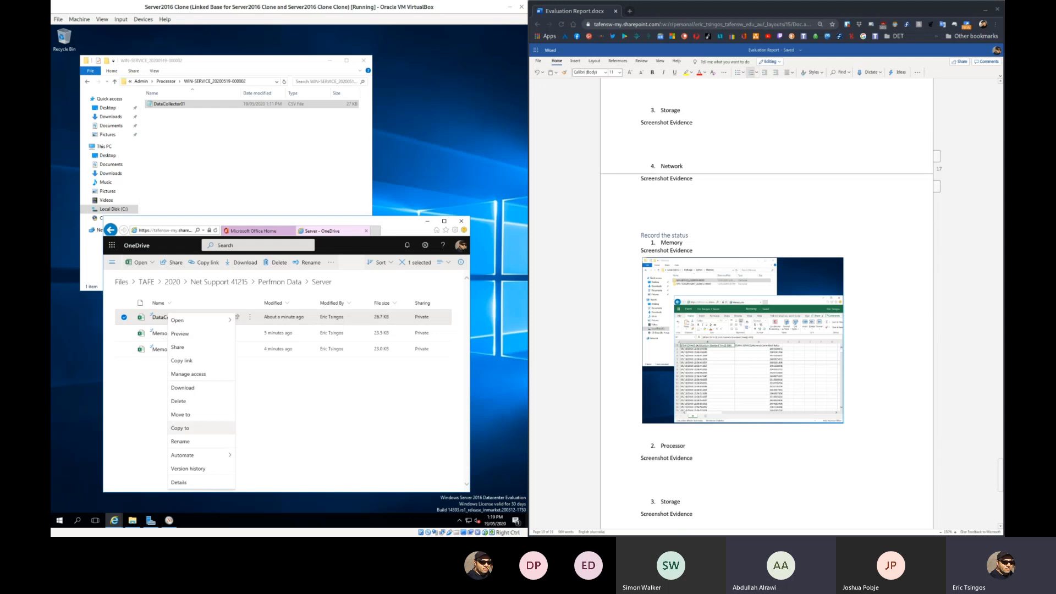
left_click(180, 442)
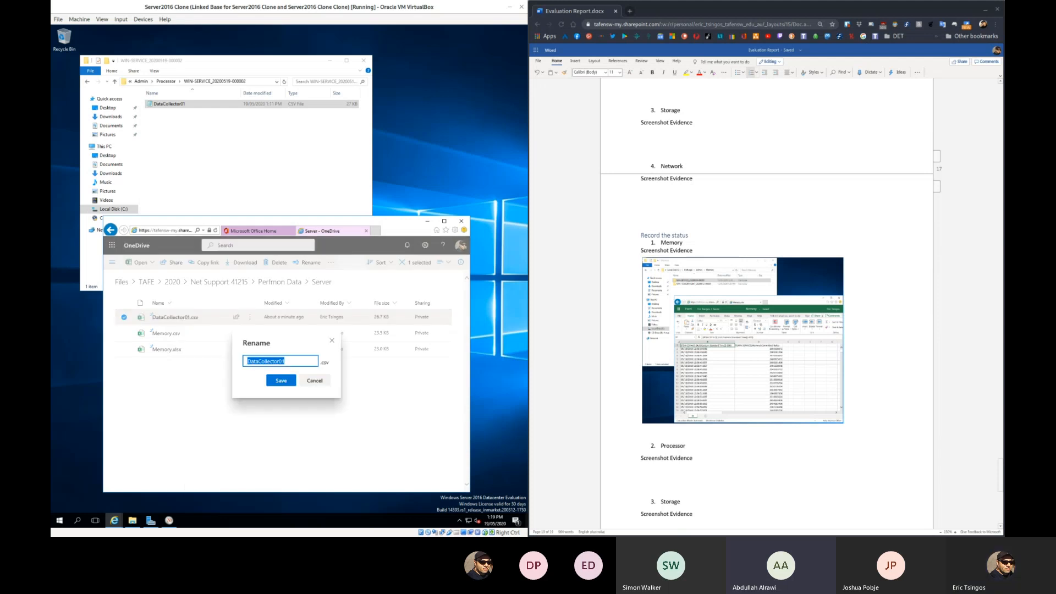
type("P")
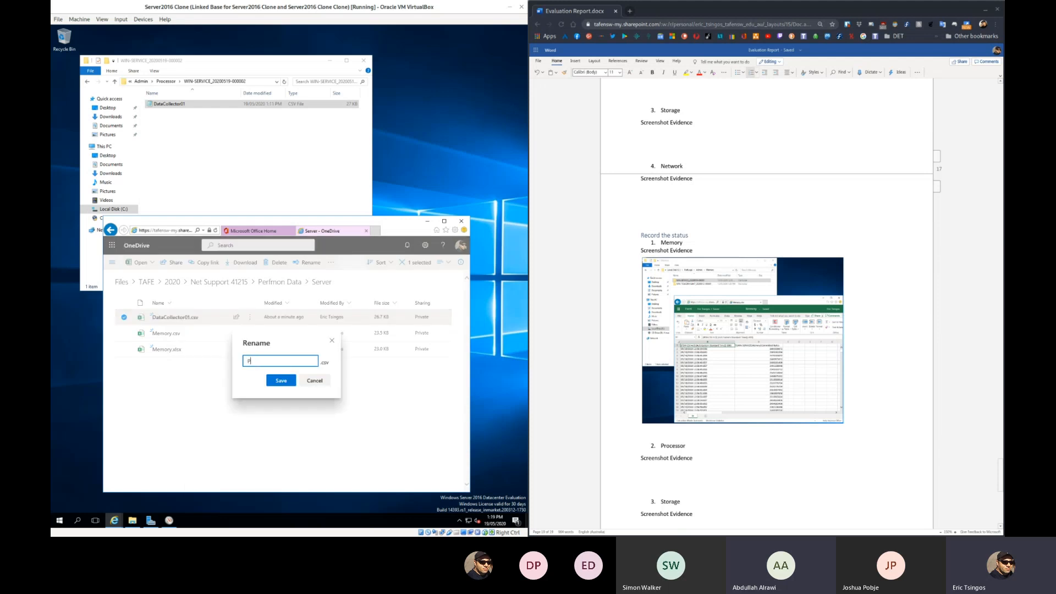
type("rocessor")
key("Return")
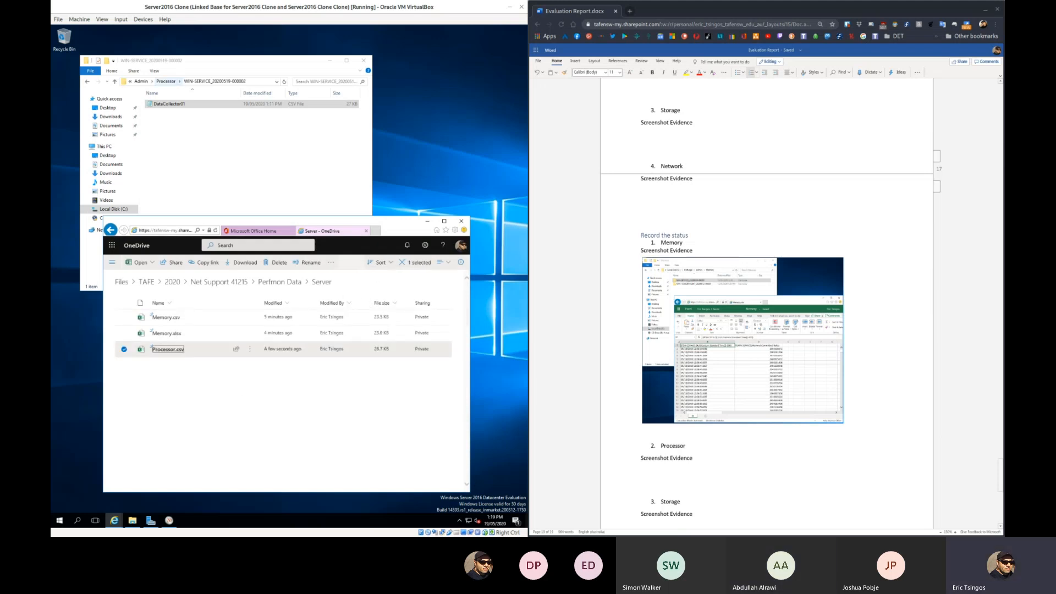
Show the Processor log folder in File Explorer and convert Processor.csv to an editable workbook with a wider column B.
left_click(165, 80)
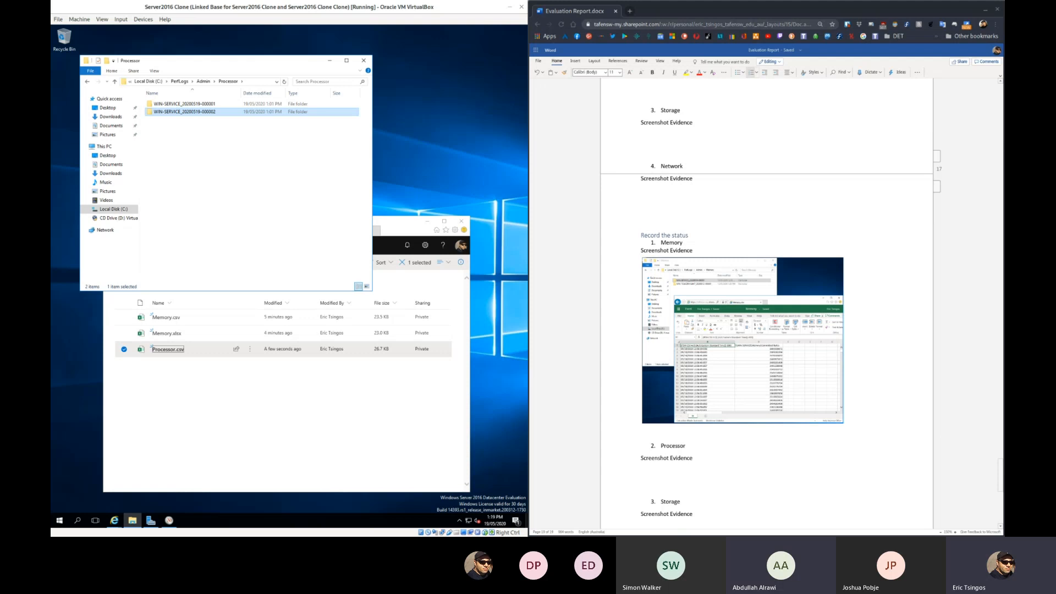
left_click(286, 418)
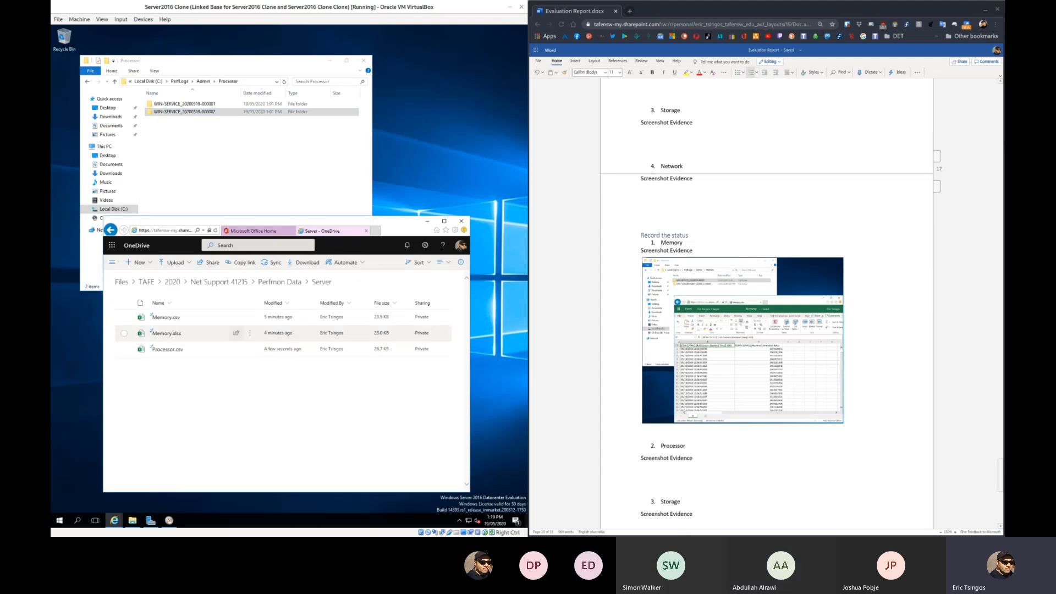
left_click(168, 349)
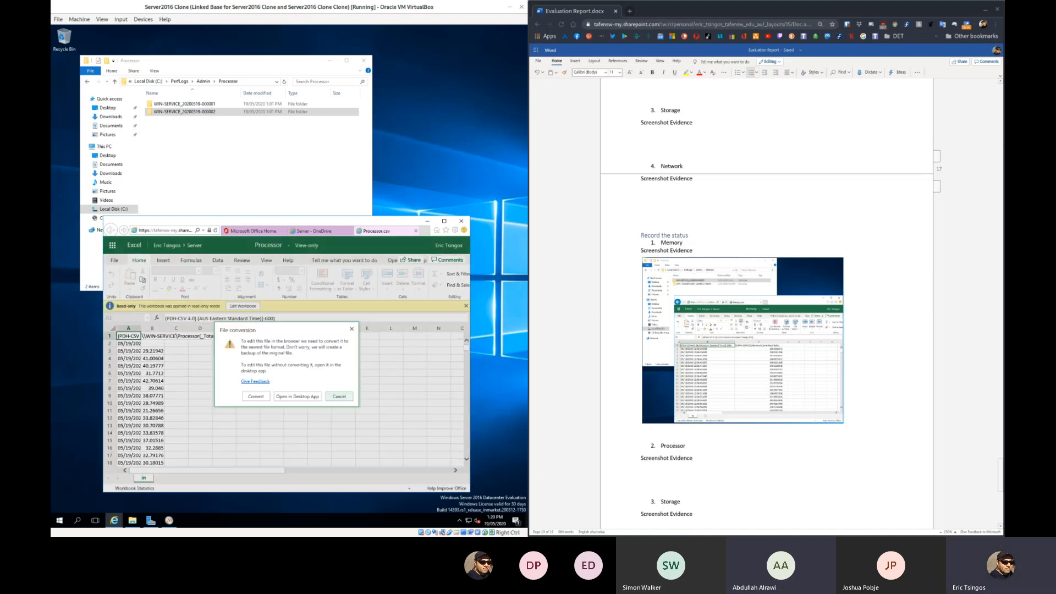
left_click(255, 395)
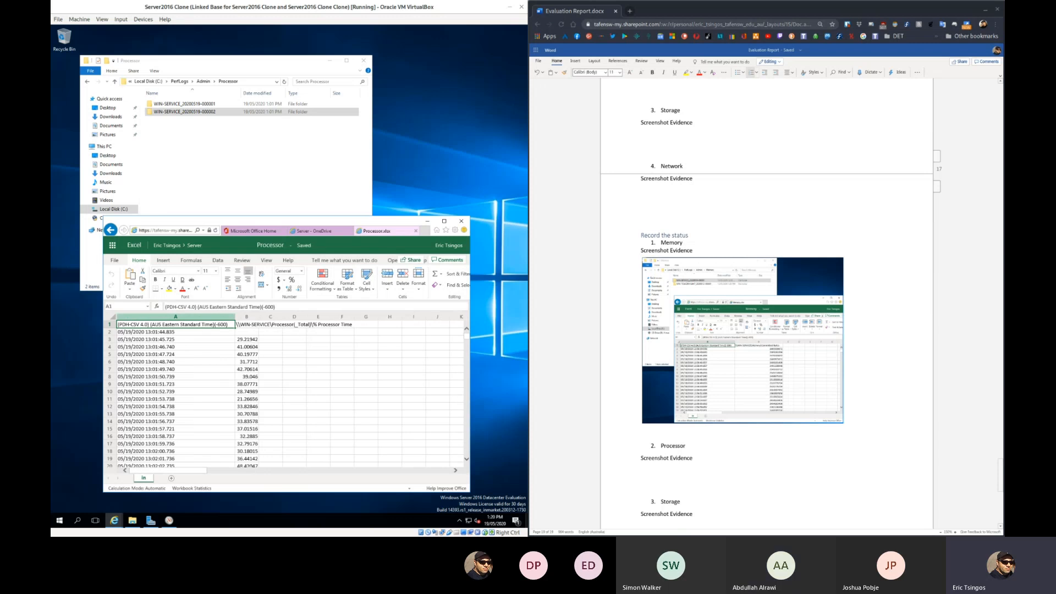
left_click_drag(259, 316, 361, 316)
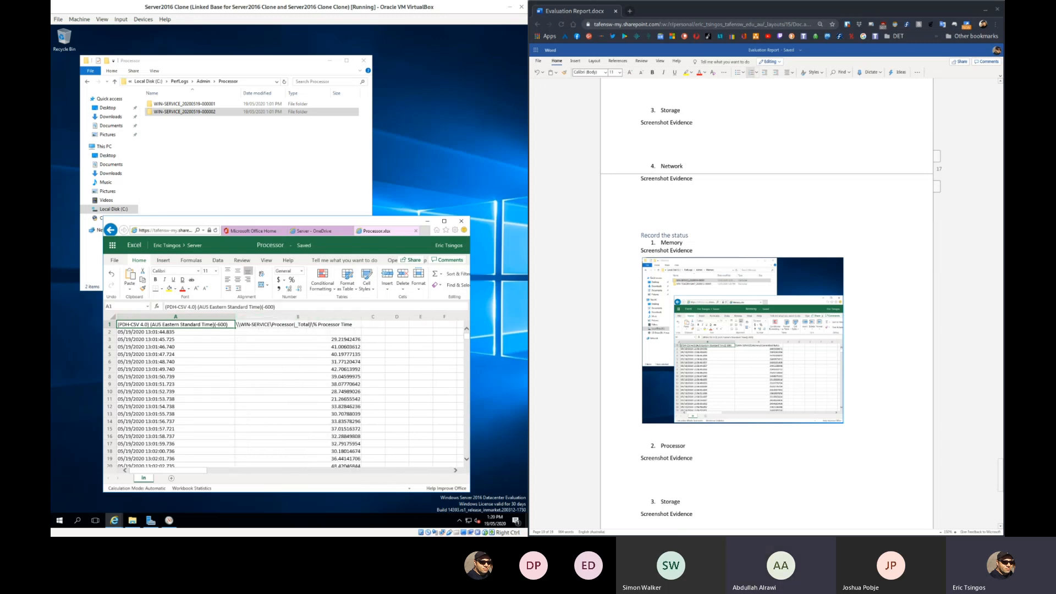
Capture the Processor folder and workbook windows together and paste the screenshot under Processor's Screenshot Evidence in Record the status.
left_click_drag(323, 224, 354, 154)
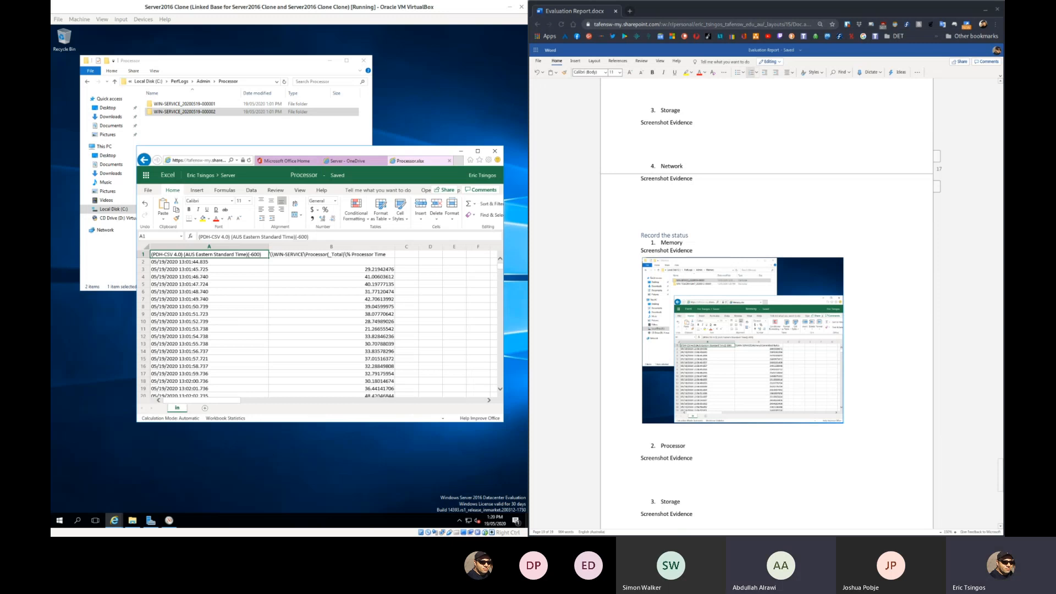
left_click_drag(77, 53, 505, 425)
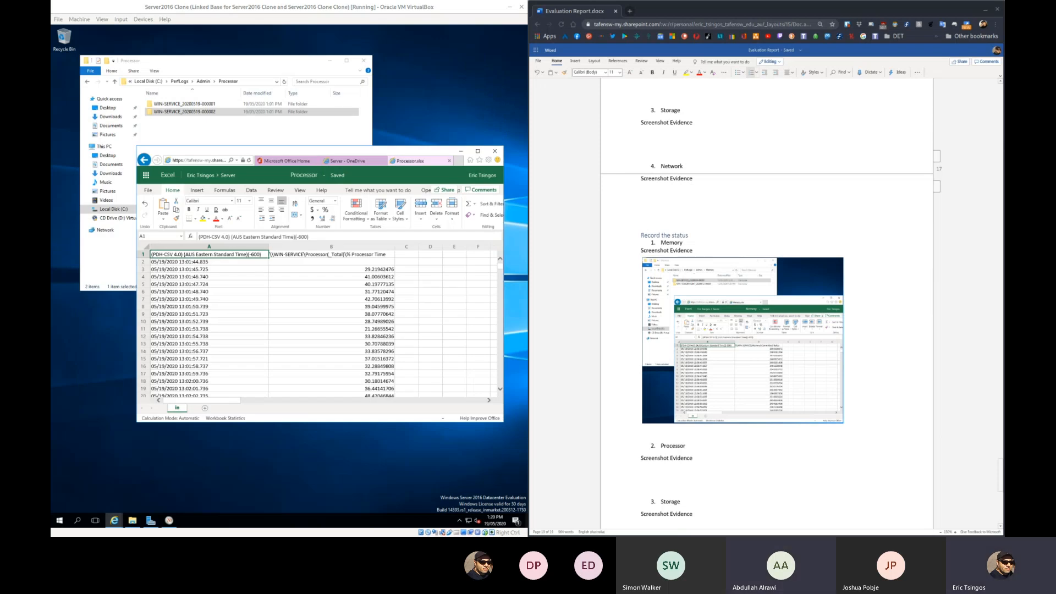
left_click(641, 466)
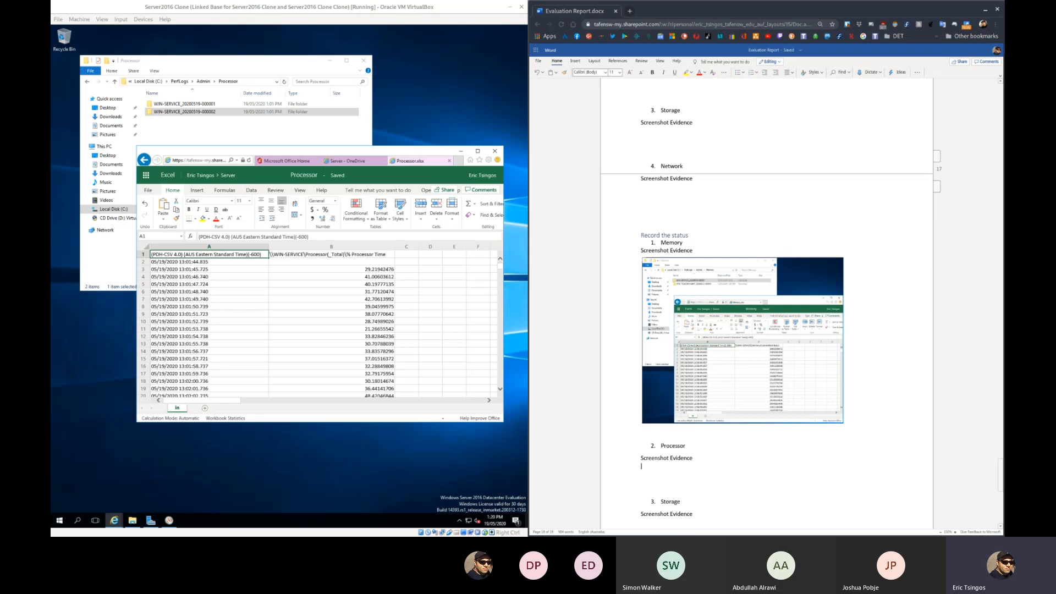
key("ctrl+v")
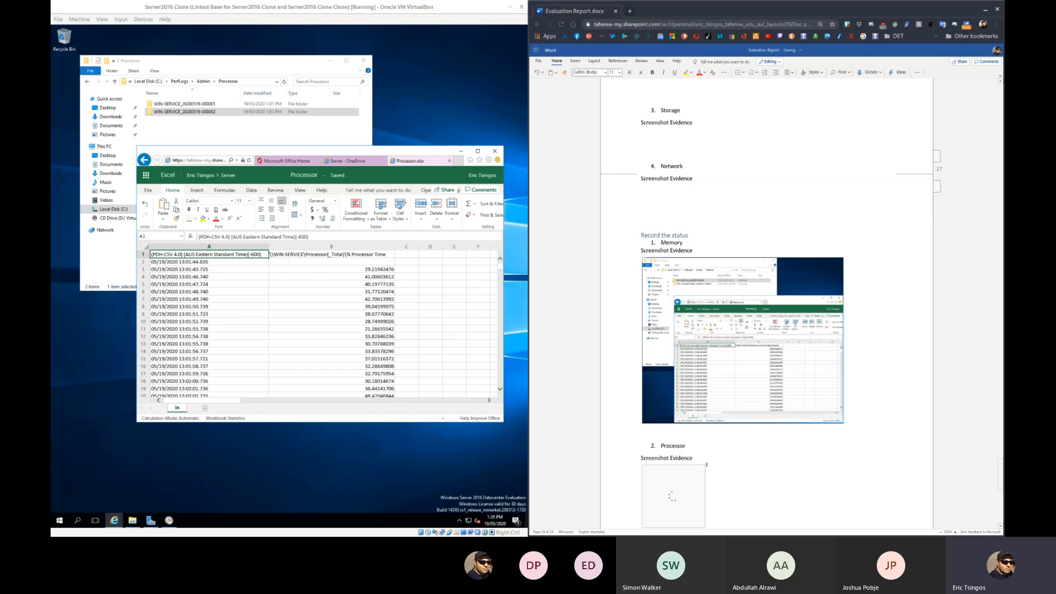
scroll(766, 313, "down", 3)
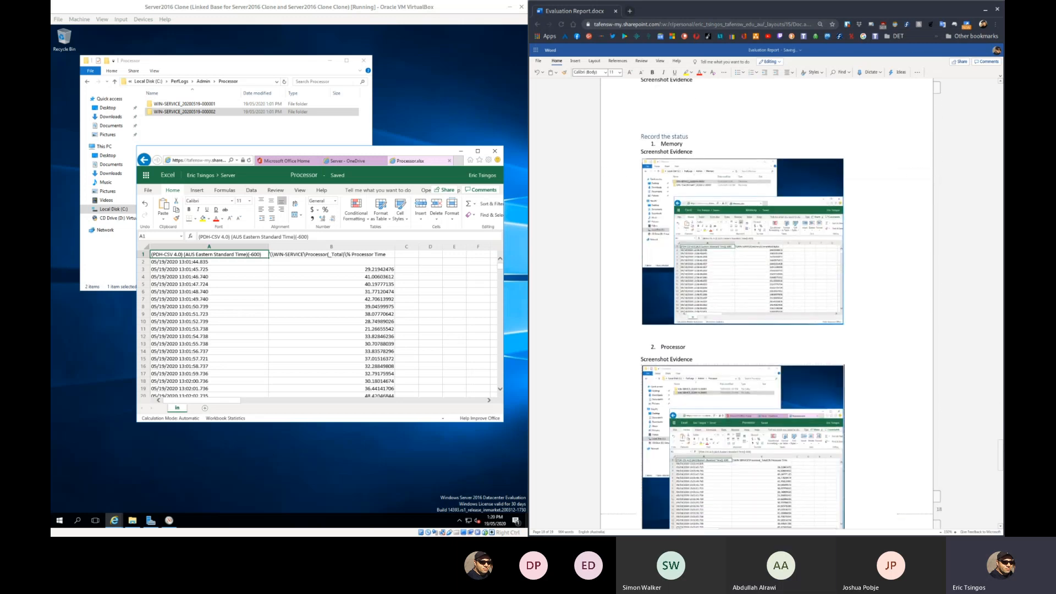
scroll(767, 308, "down", 1)
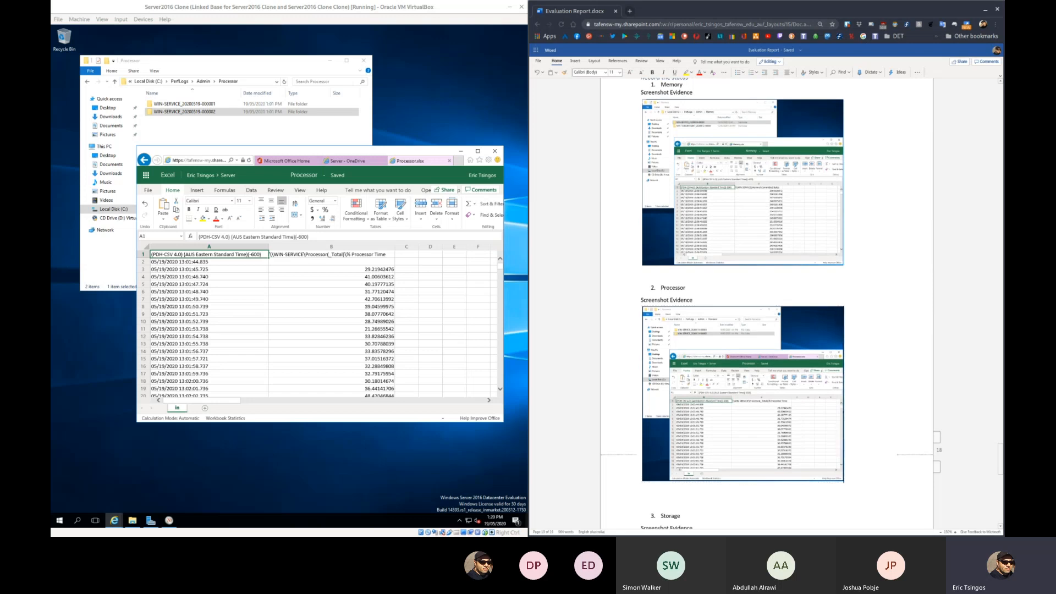
Close the Processor.xlsx workbook and open the Storage log folder under PerfLogs > Admin.
left_click(450, 160)
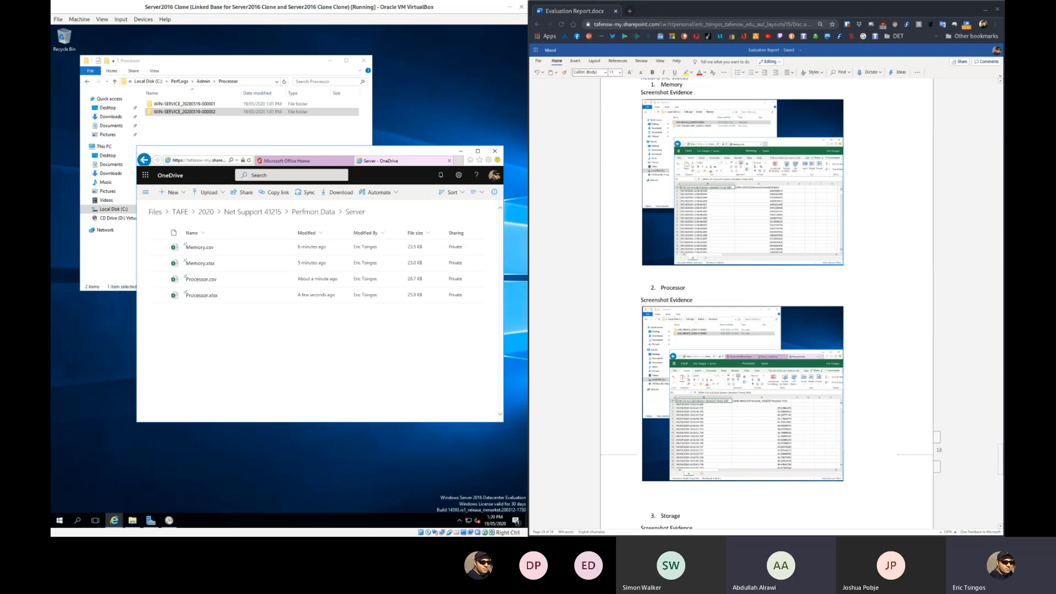
left_click(340, 91)
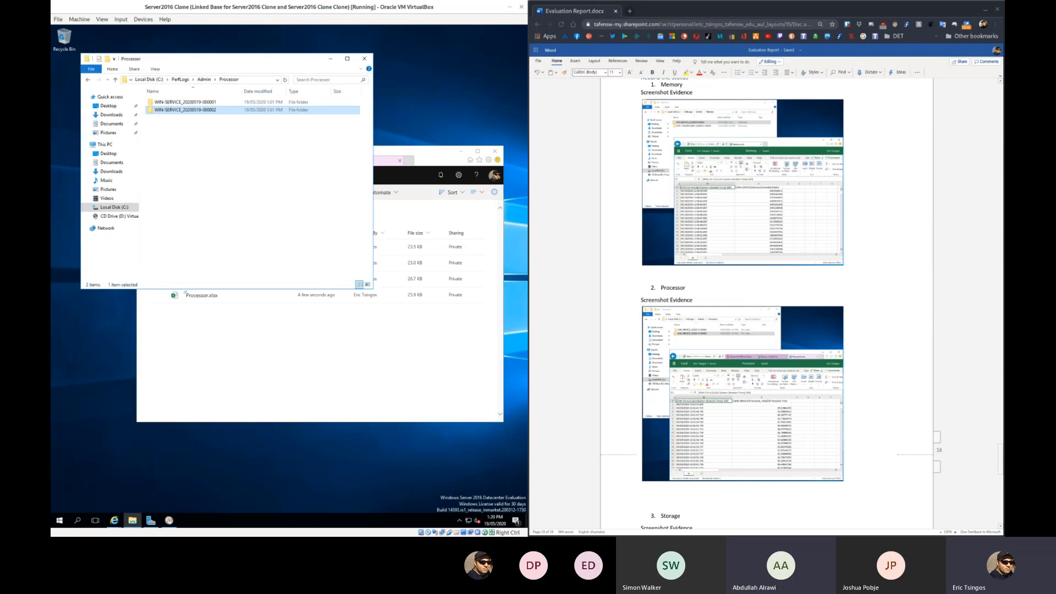
key("alt+Up")
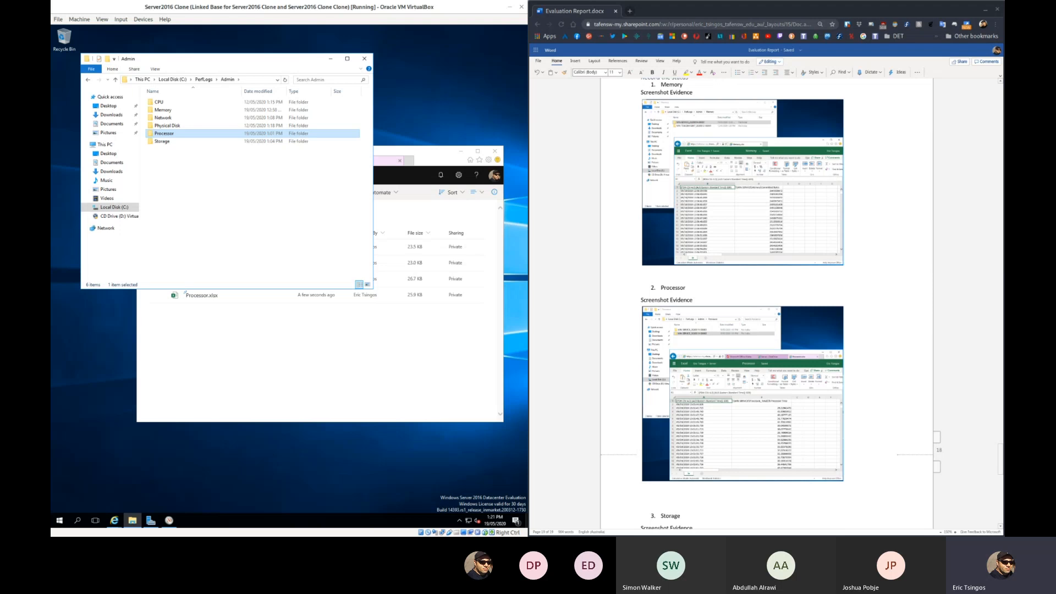
double_click(162, 142)
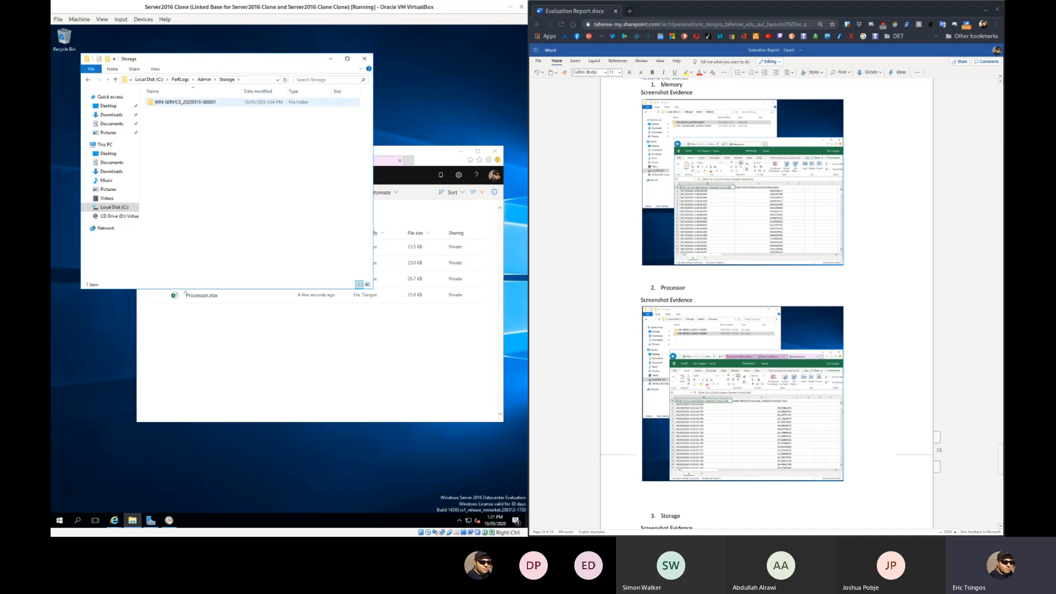
double_click(185, 102)
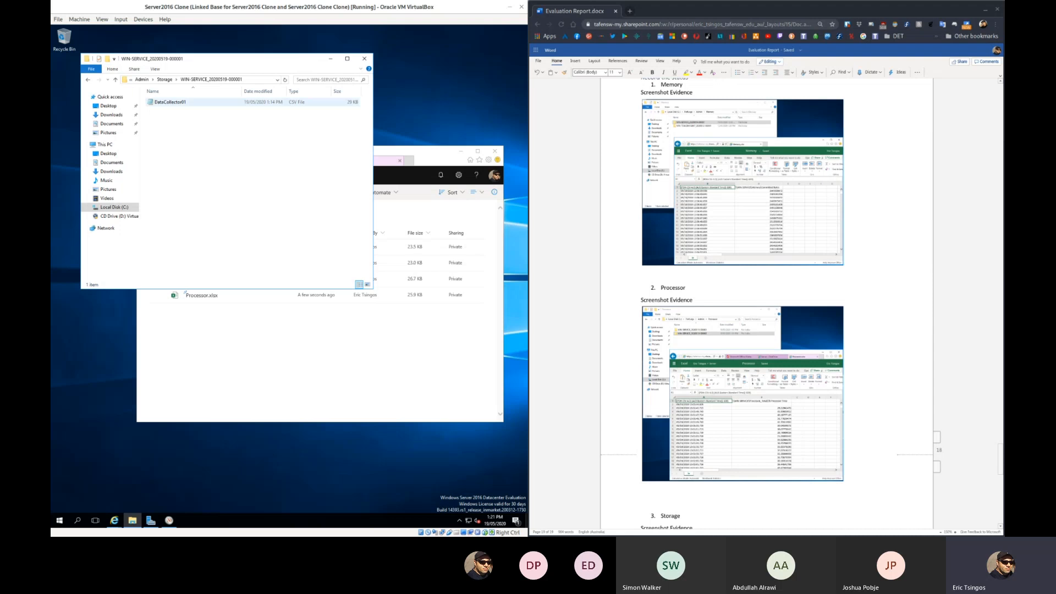
left_click_drag(169, 102, 250, 367)
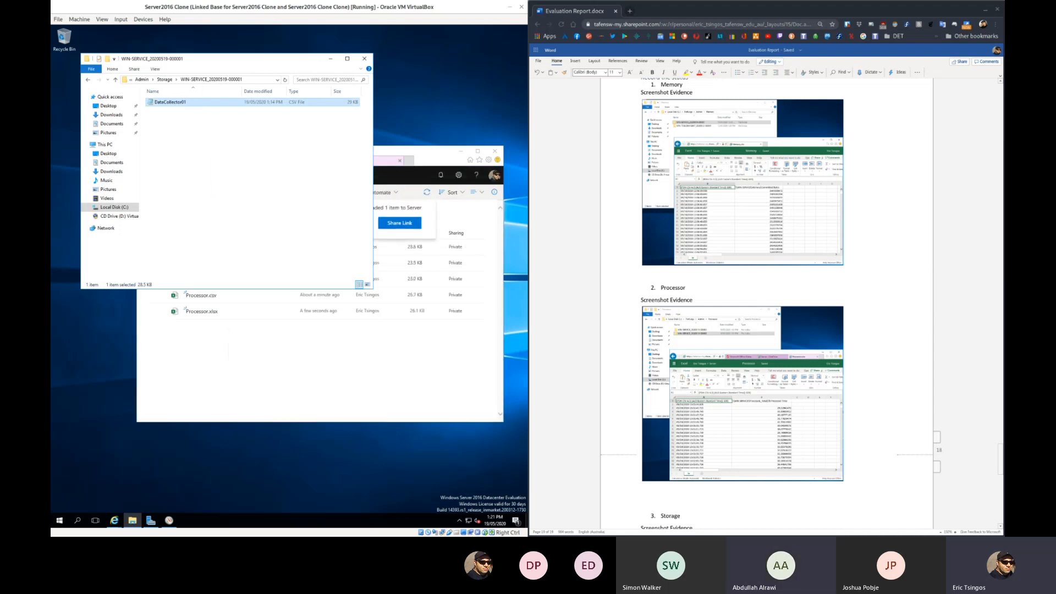
left_click(247, 362)
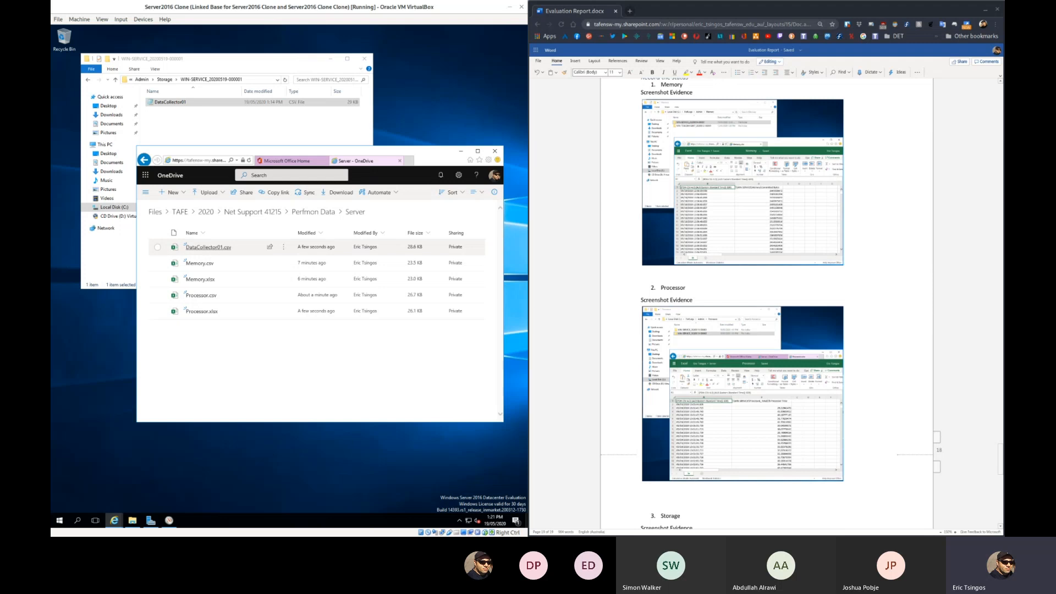
Rename the uploaded DataCollector01.csv in the OneDrive Server folder as Storage.
right_click(211, 247)
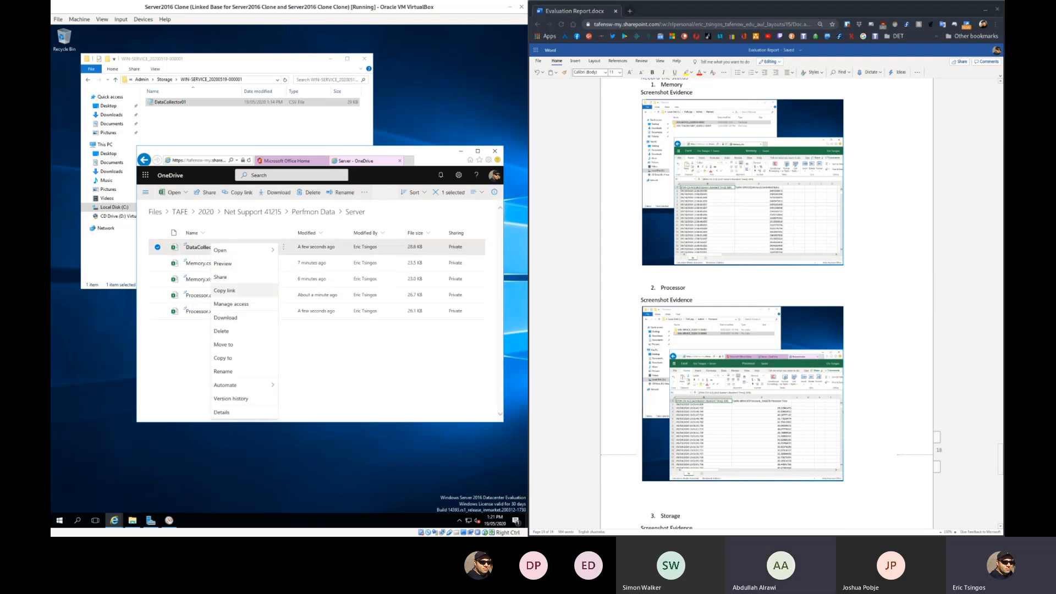
left_click(223, 371)
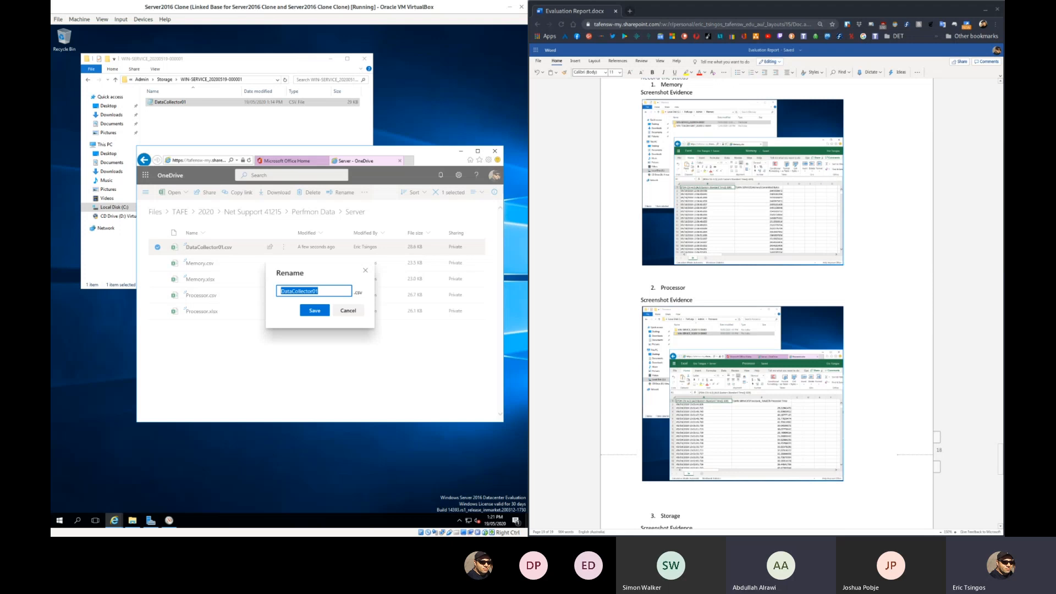
type("Stor")
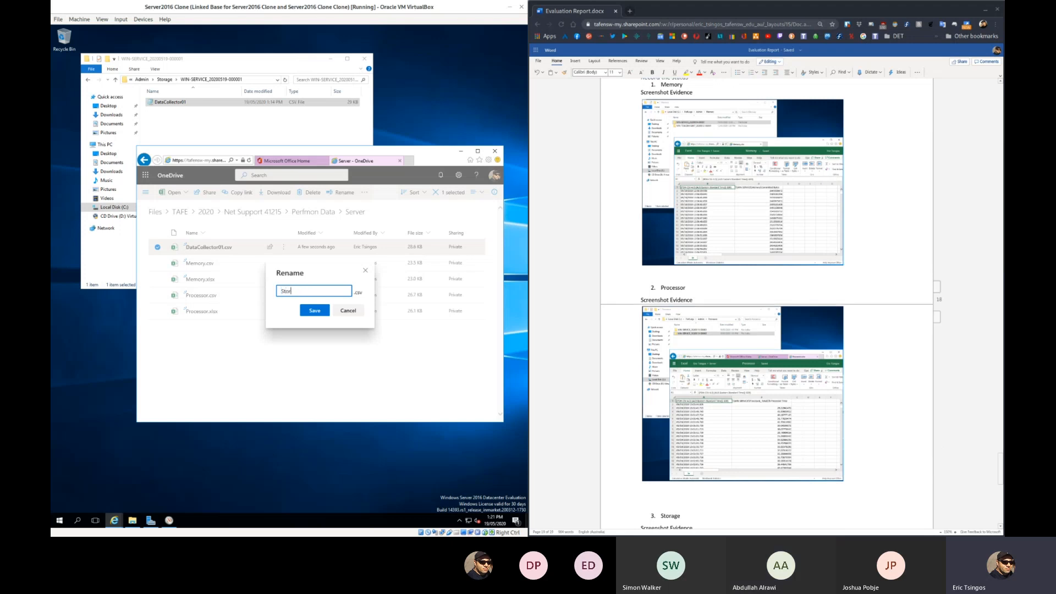
type("age")
left_click(315, 310)
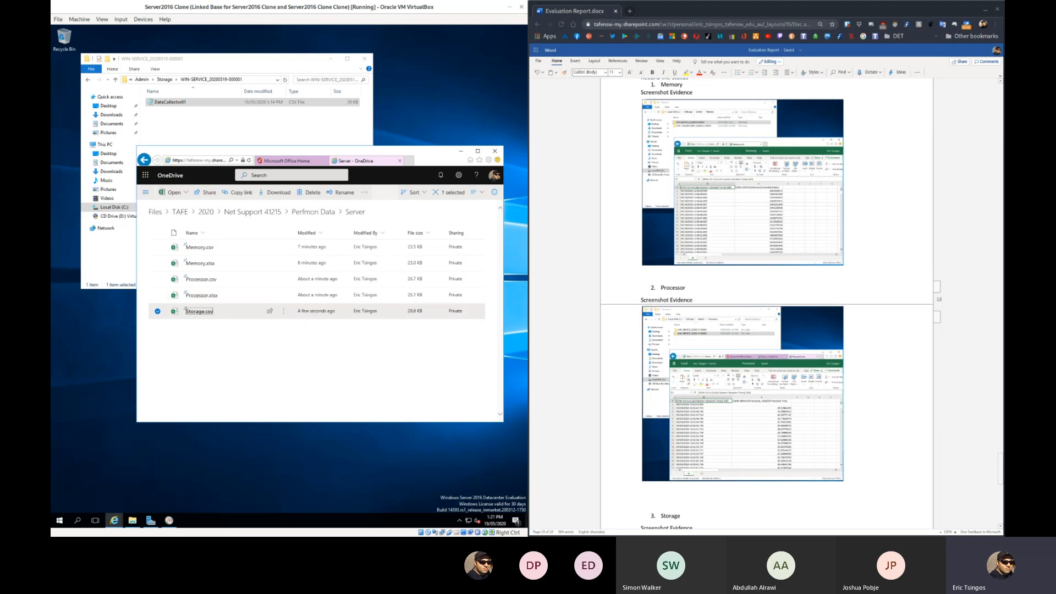
Show the Storage log folder in File Explorer and convert Storage.csv to an editable workbook with column B widened to fit.
left_click(165, 79)
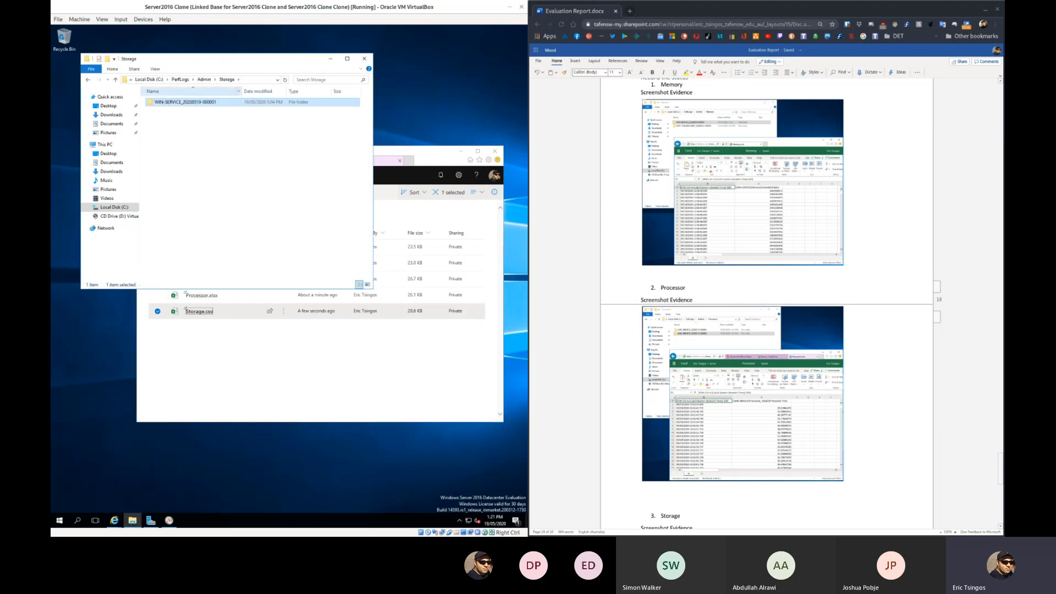
left_click(114, 519)
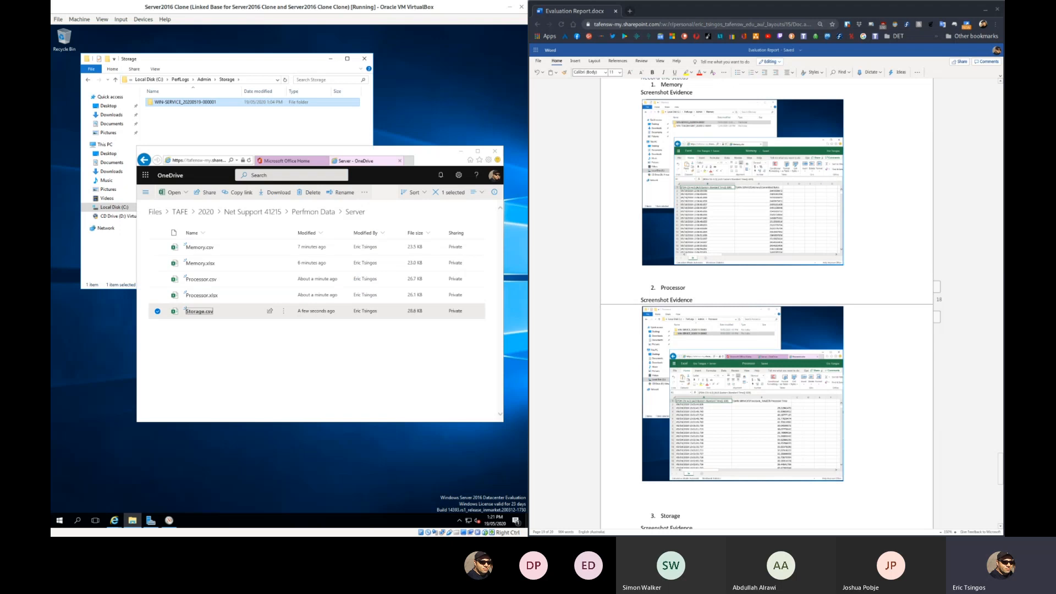
left_click(198, 311)
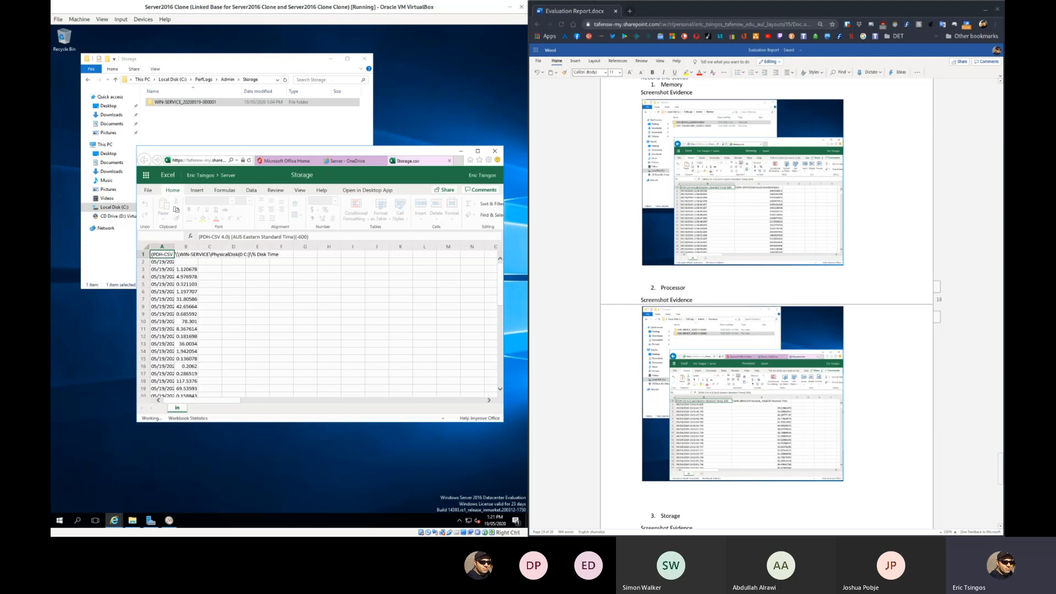
left_click(277, 236)
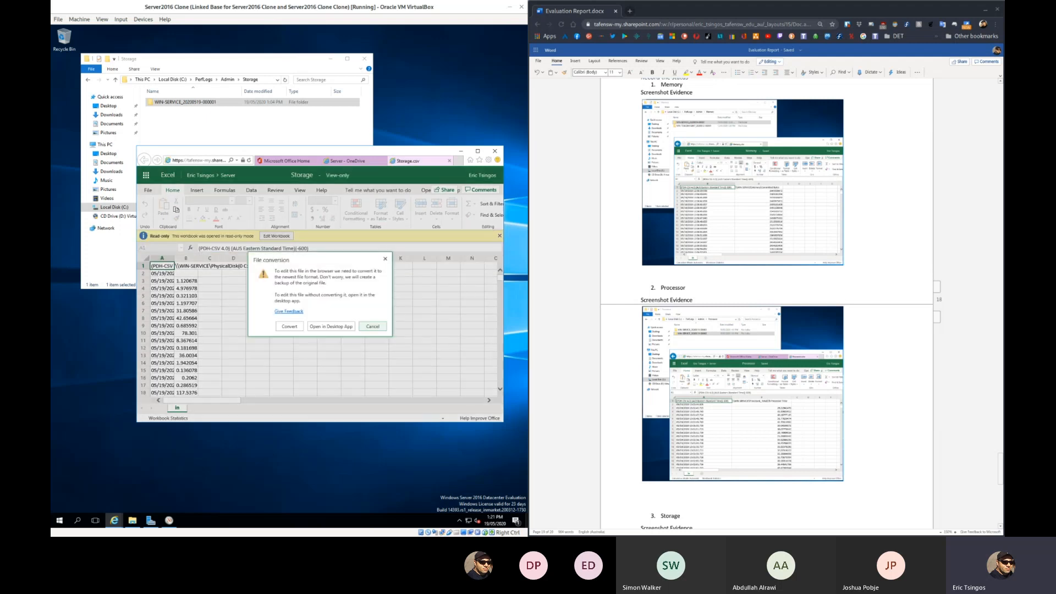
left_click(289, 326)
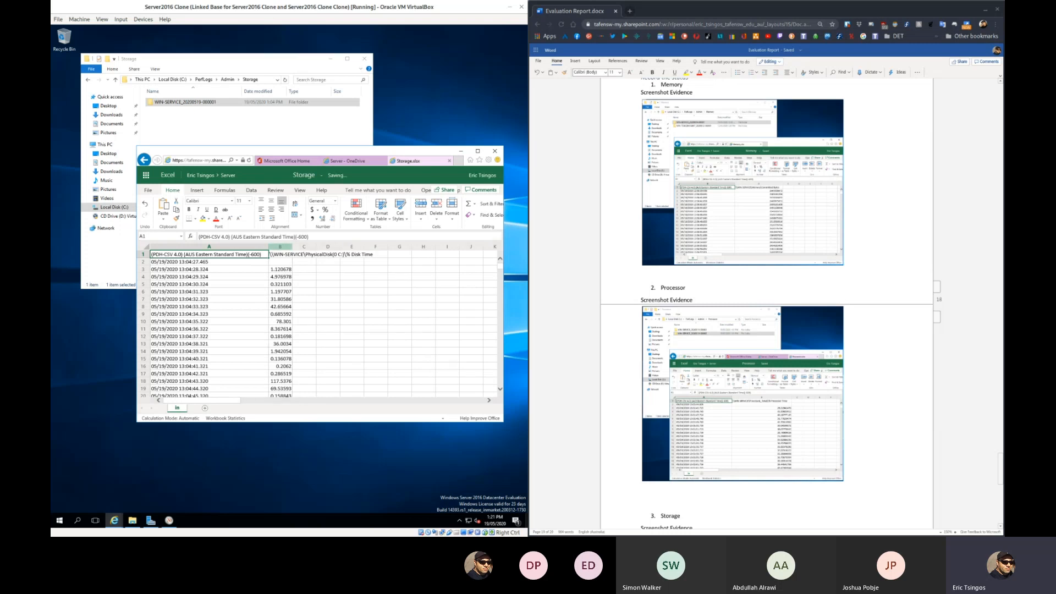
double_click(292, 247)
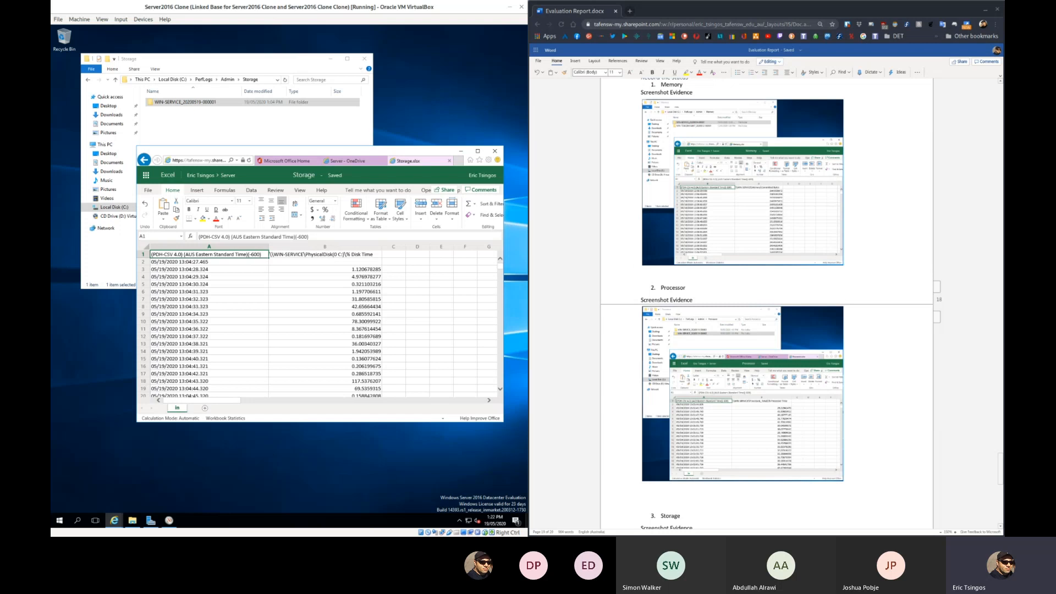
Capture the Storage folder and workbook windows together and paste the screenshot under Storage's Screenshot Evidence in the report.
left_click(322, 127)
left_click_drag(383, 152, 397, 125)
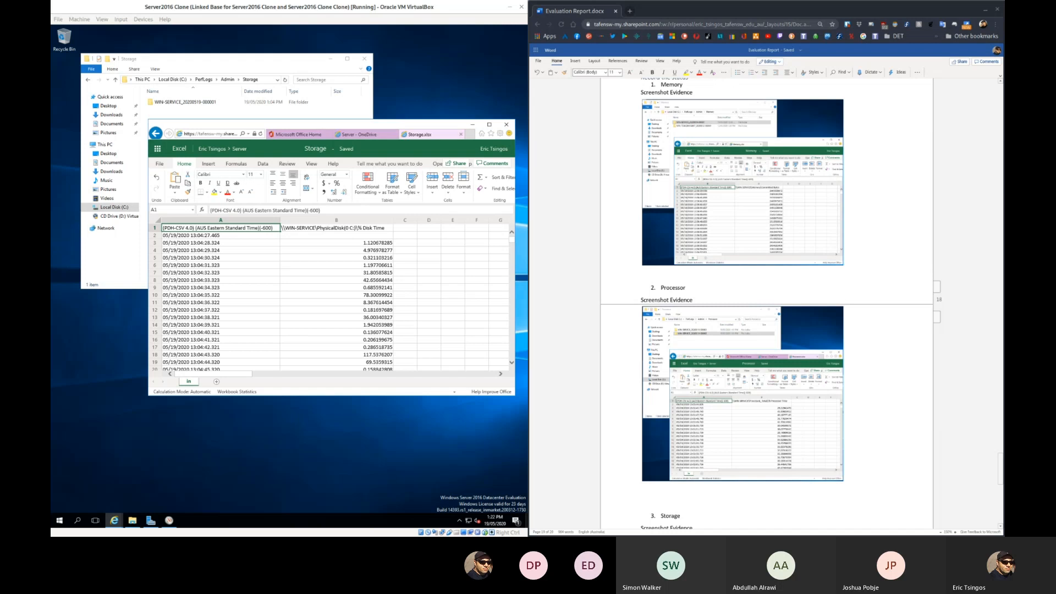
left_click_drag(80, 52, 516, 396)
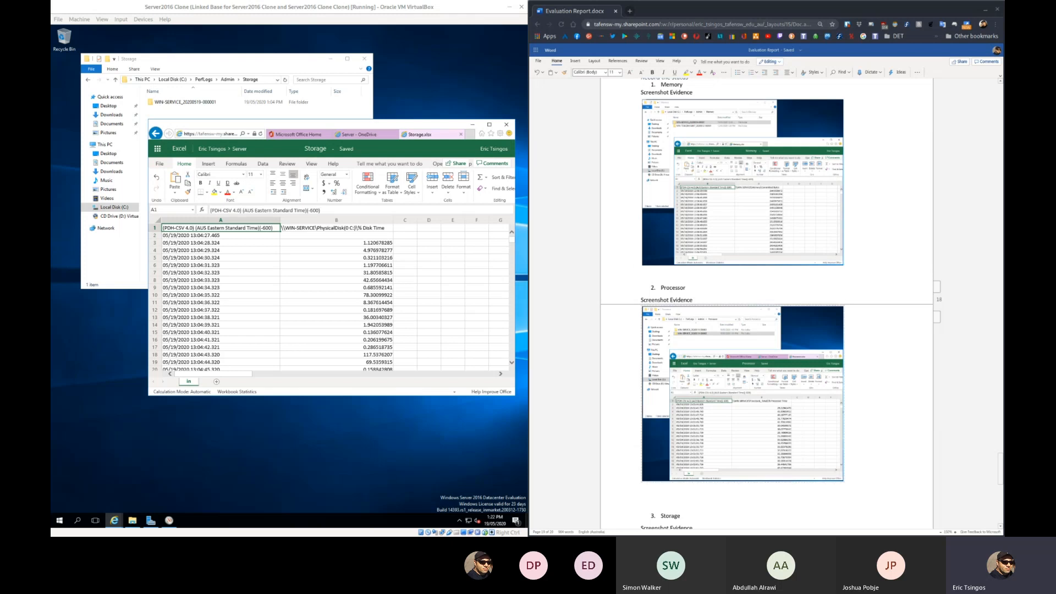
scroll(767, 302, "down", 3)
left_click(641, 465)
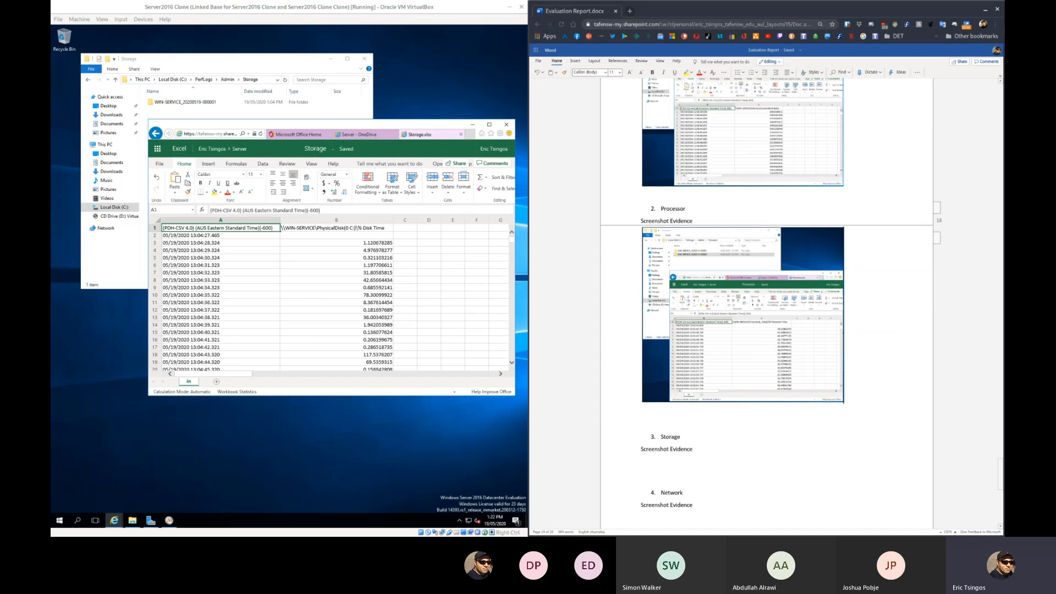
key("ctrl+v")
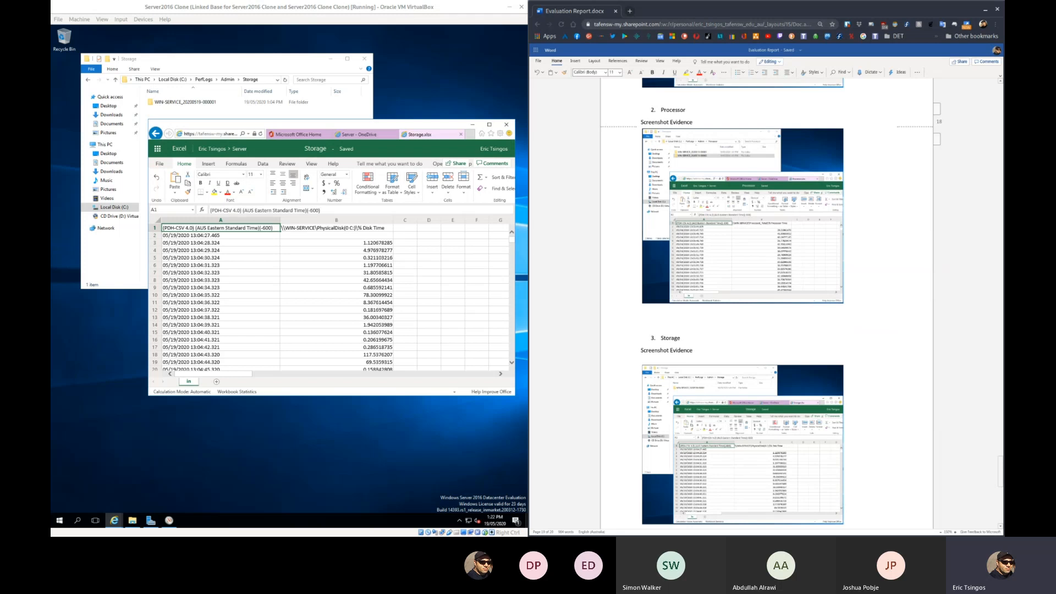
scroll(742, 302, "down", 1)
scroll(330, 297, "down", 1)
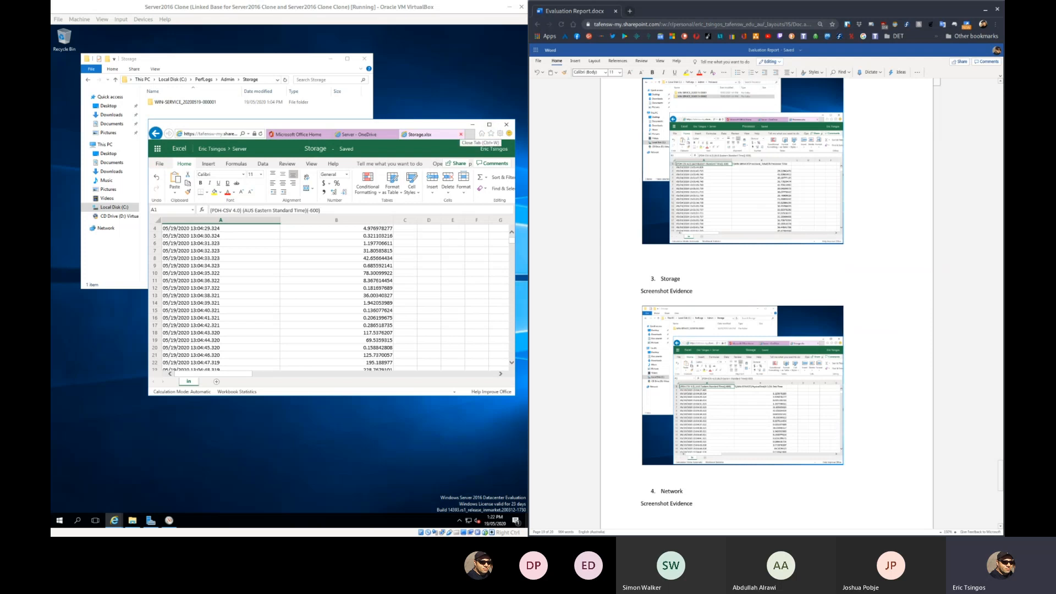
Close the Storage.xlsx workbook and open the Network log folder under PerfLogs > Admin.
left_click(460, 135)
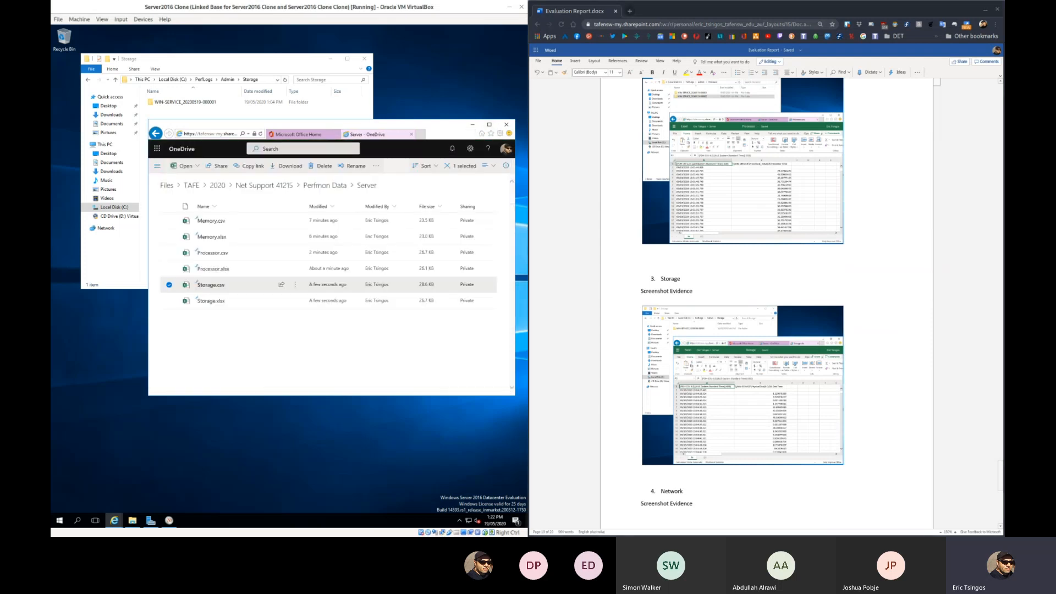
left_click_drag(303, 60, 271, 243)
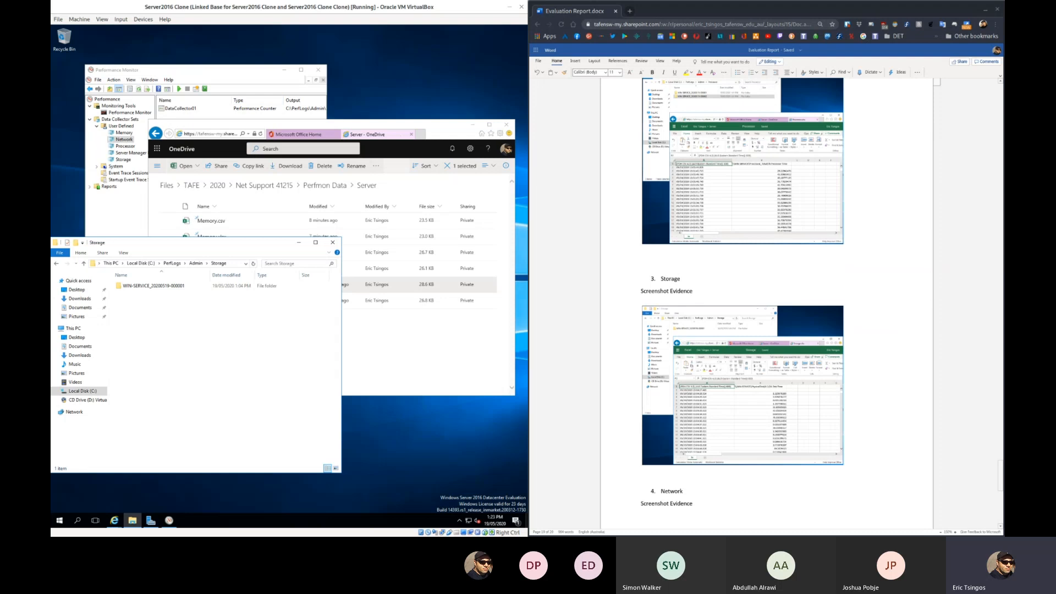
left_click_drag(214, 243, 228, 57)
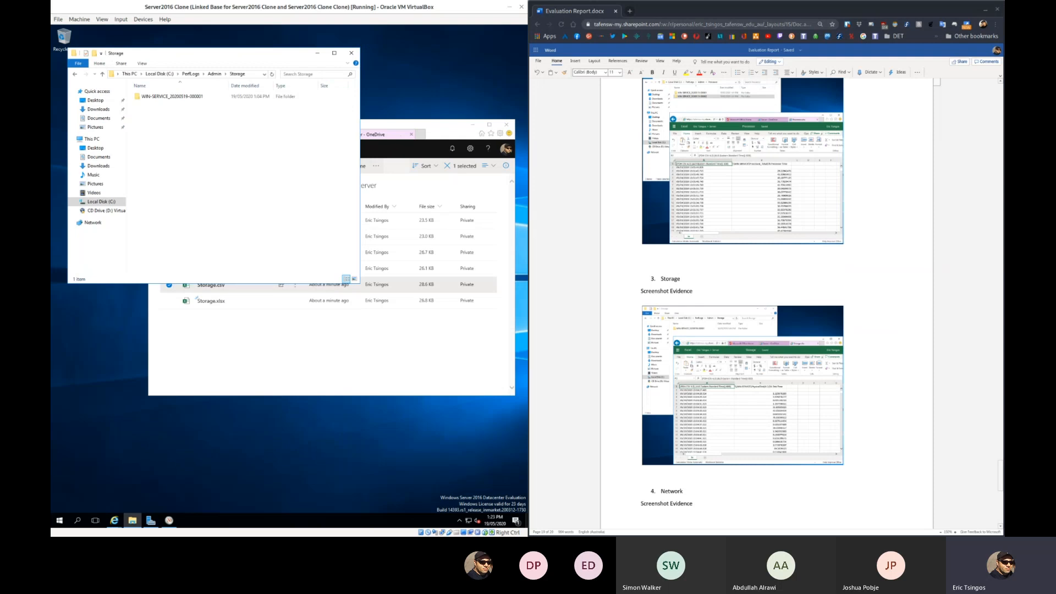
left_click(215, 74)
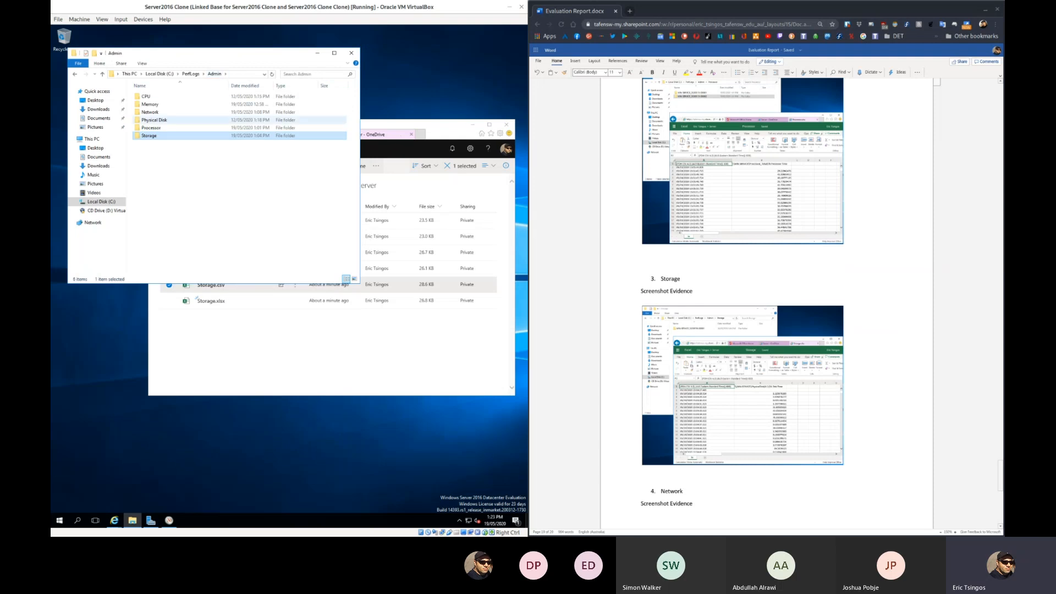
left_click(150, 112)
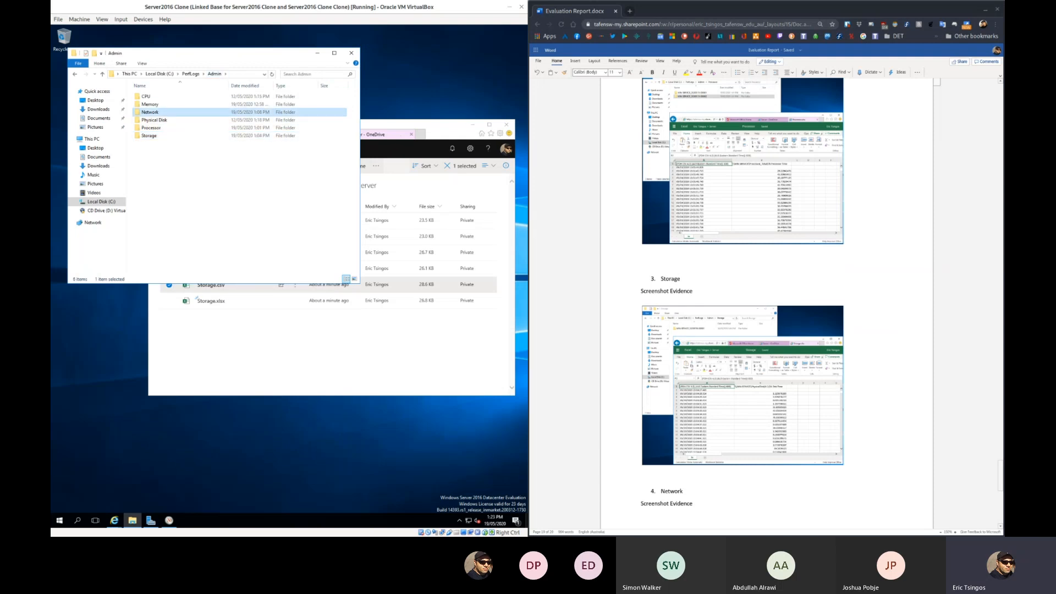
double_click(150, 112)
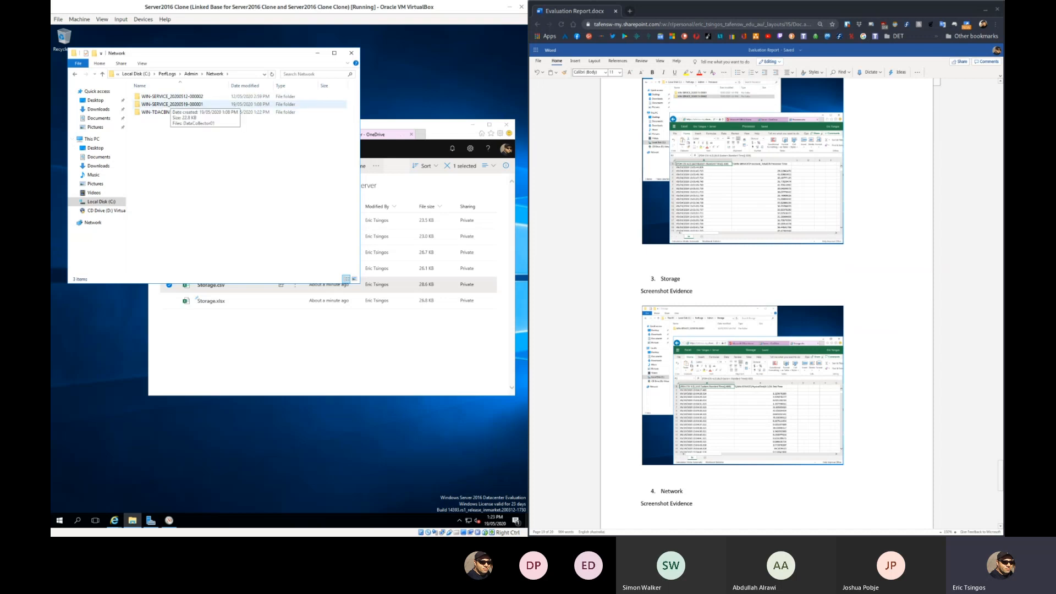
left_click(172, 104)
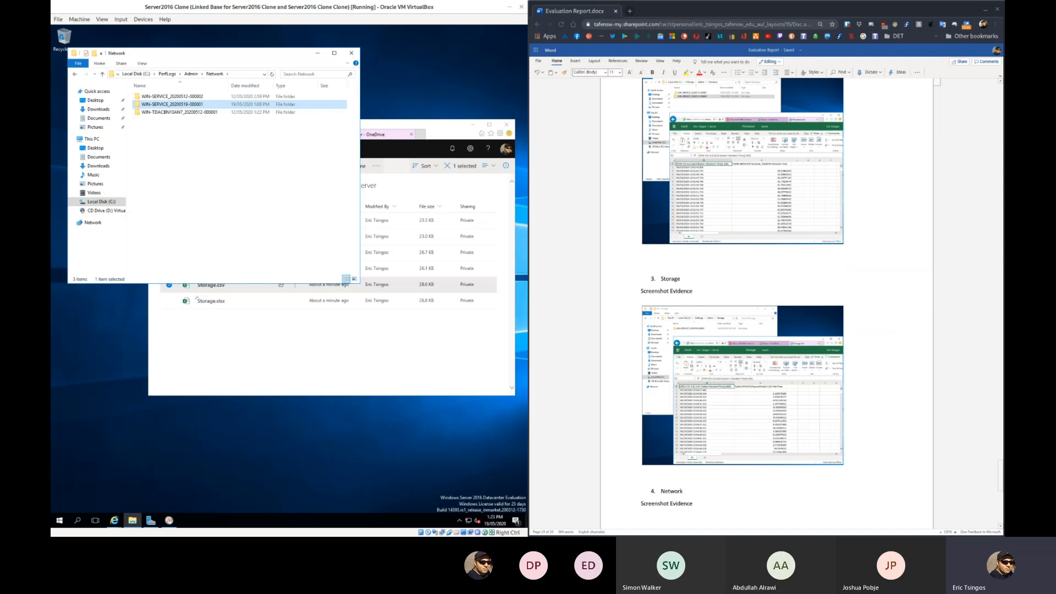
key("Return")
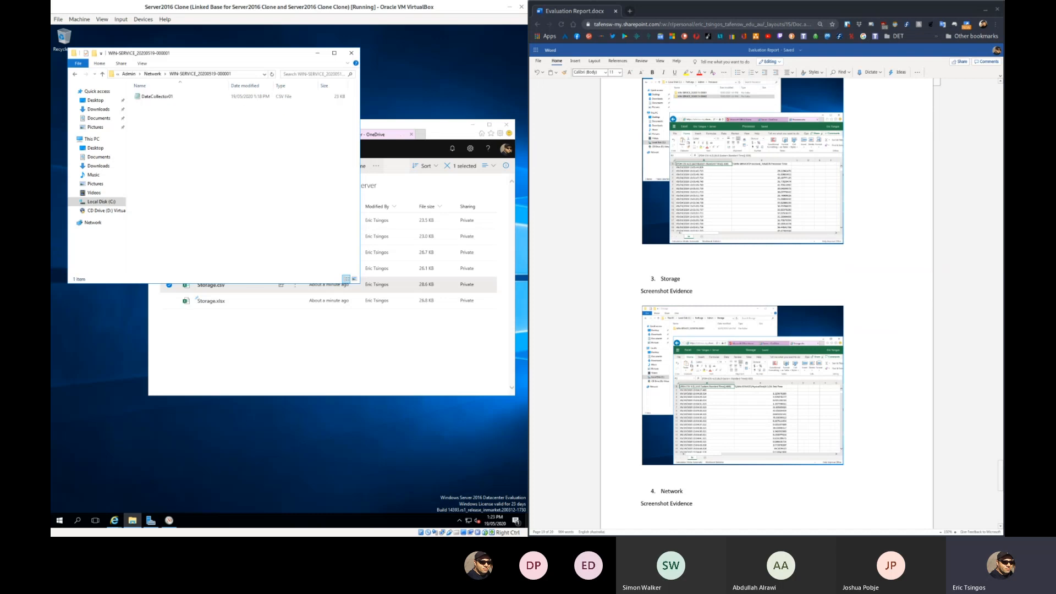
left_click_drag(157, 96, 302, 352)
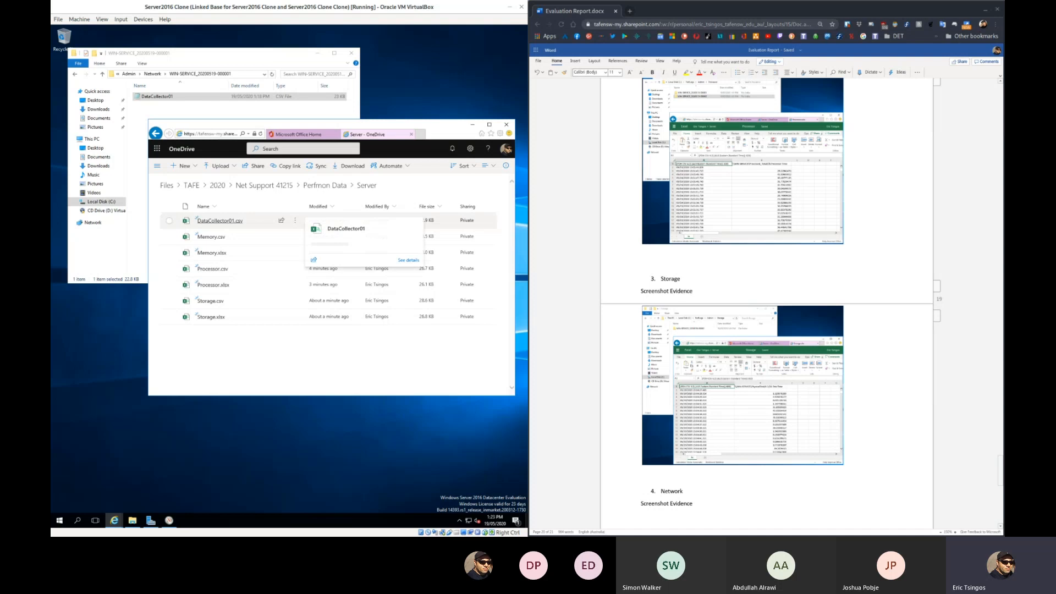
Rename the uploaded DataCollector01.csv in the OneDrive Server folder as Network.
right_click(215, 220)
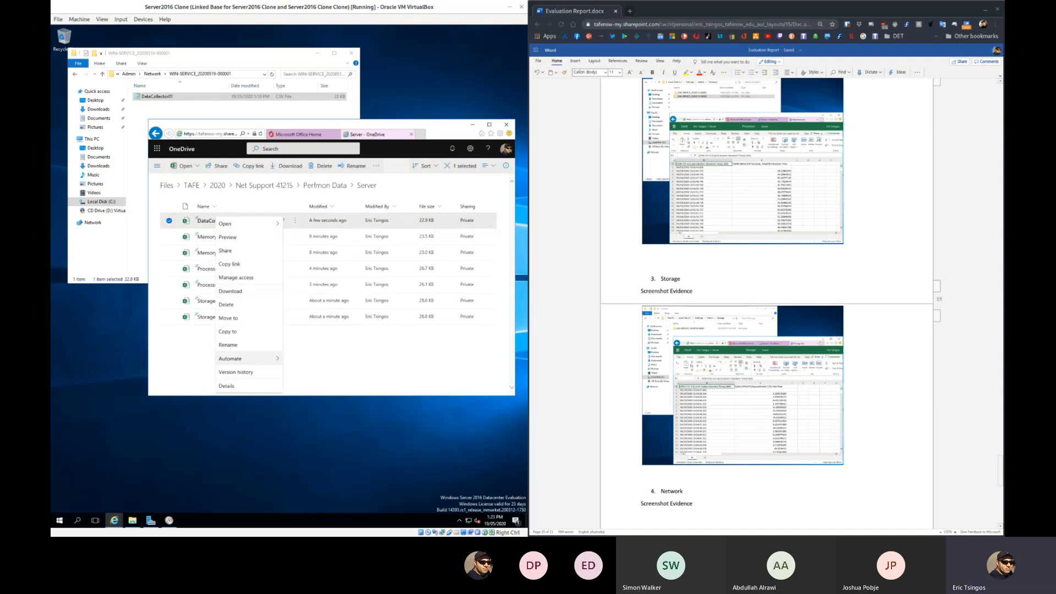
left_click(227, 345)
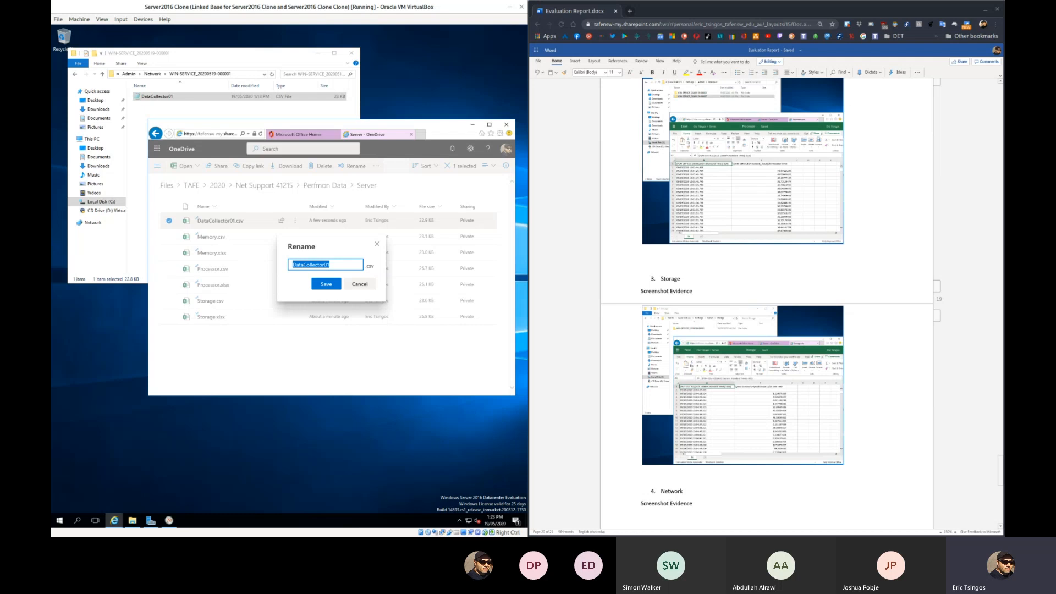
type("Network")
key("Return")
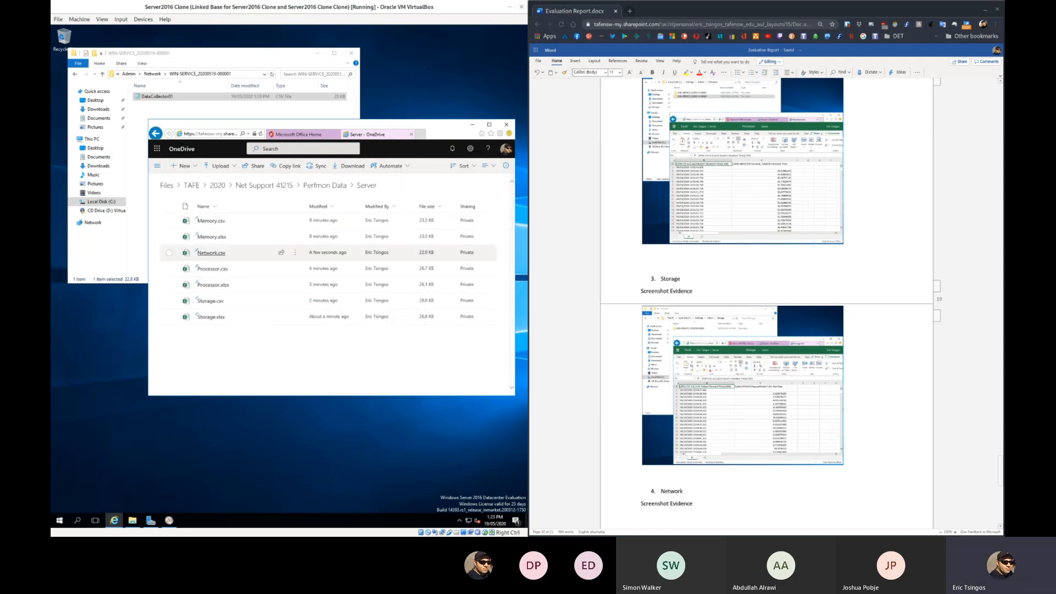
Convert Network.csv to an editable workbook with a wider column B and show the Network log folder in File Explorer.
left_click(211, 252)
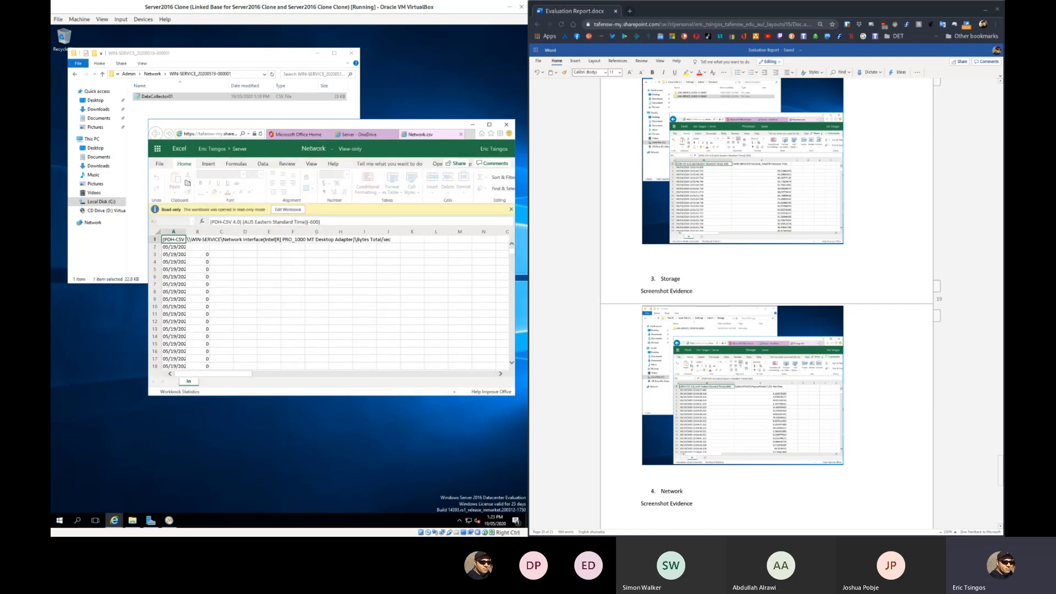
left_click(288, 210)
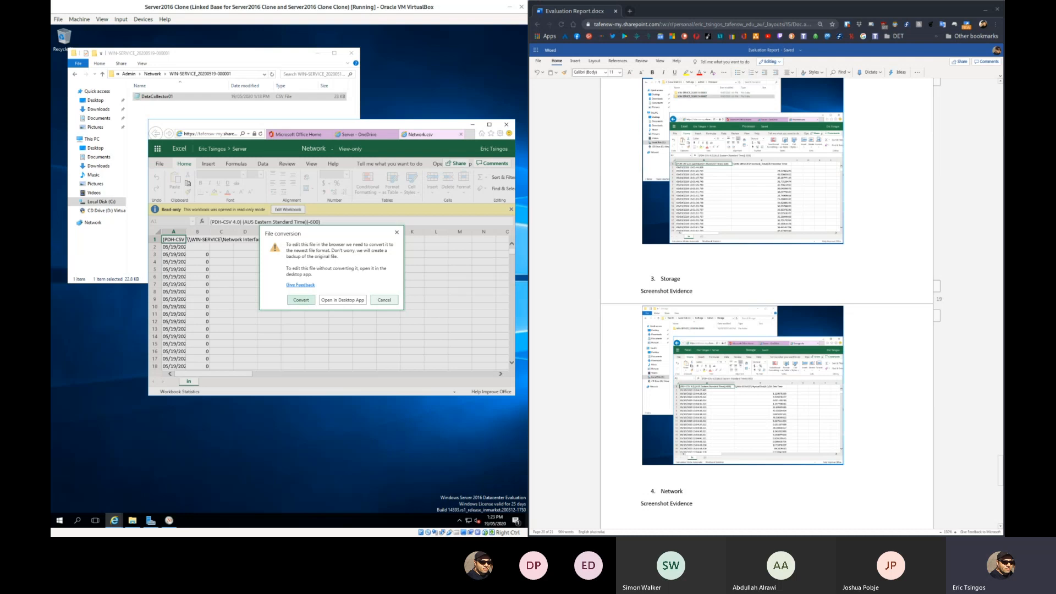
left_click(301, 300)
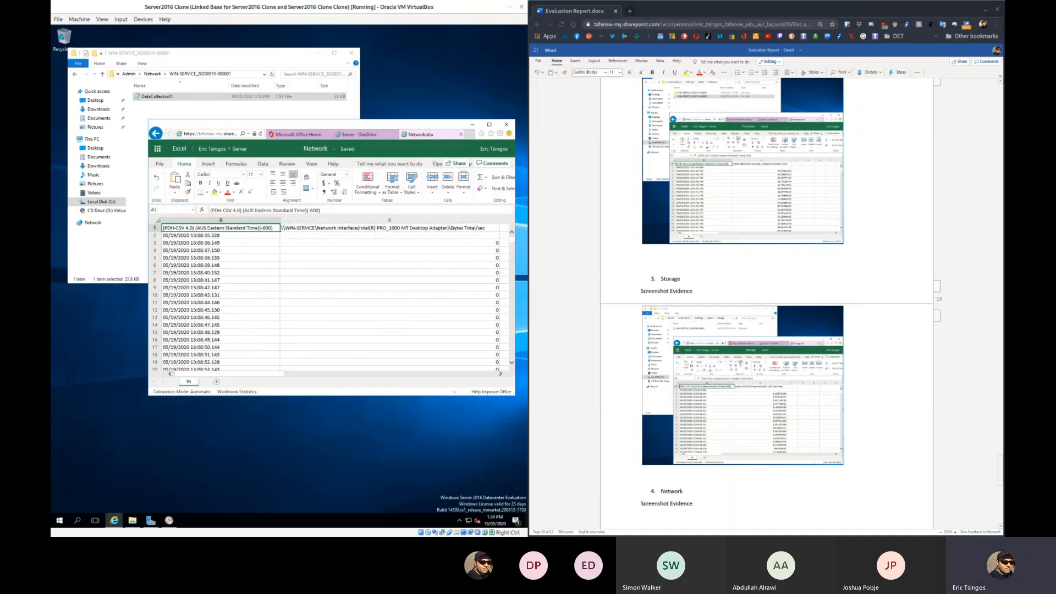
left_click_drag(314, 125, 306, 105)
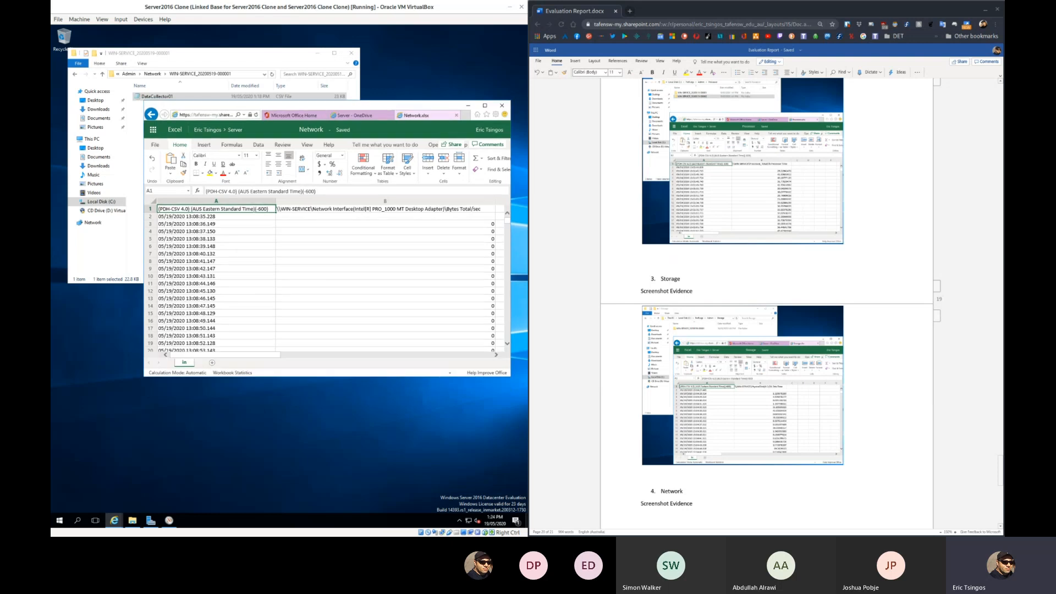
left_click(153, 74)
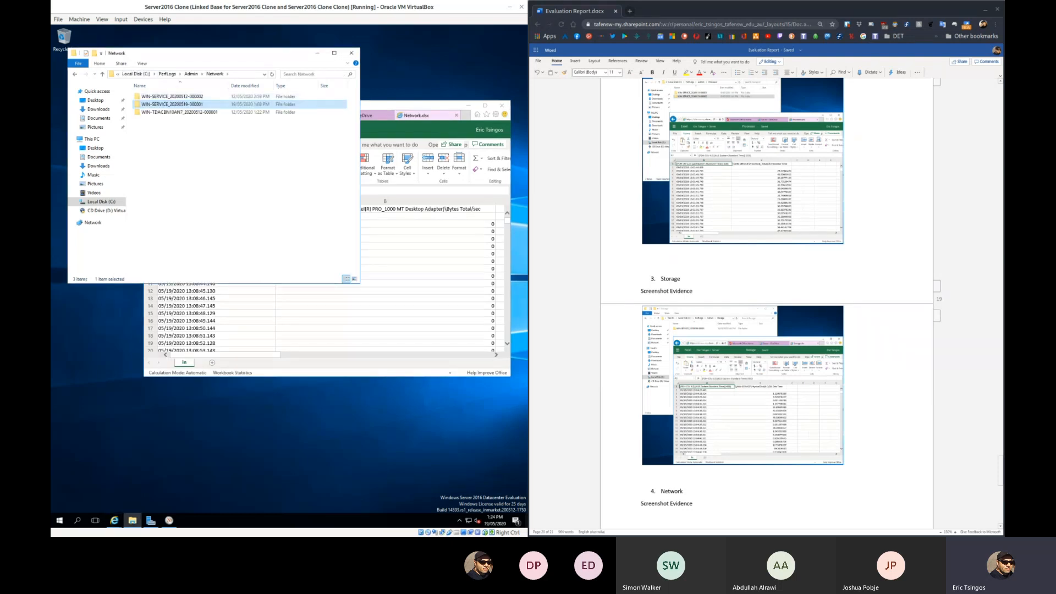
Bring the Network workbook window to the front and reposition it just below the selected Network log folder in File Explorer.
left_click(414, 106)
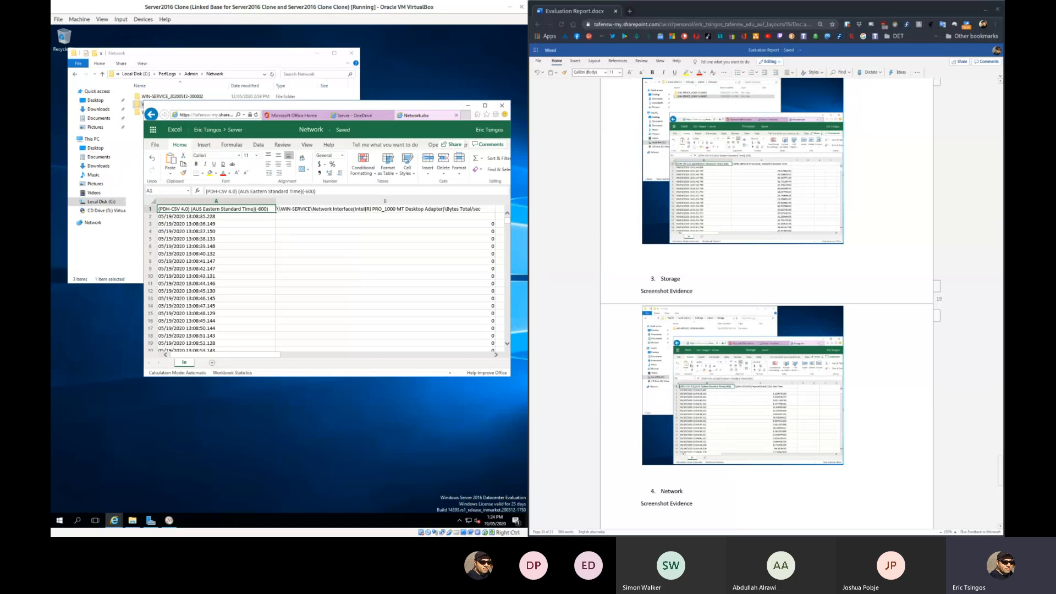
left_click_drag(370, 106, 363, 117)
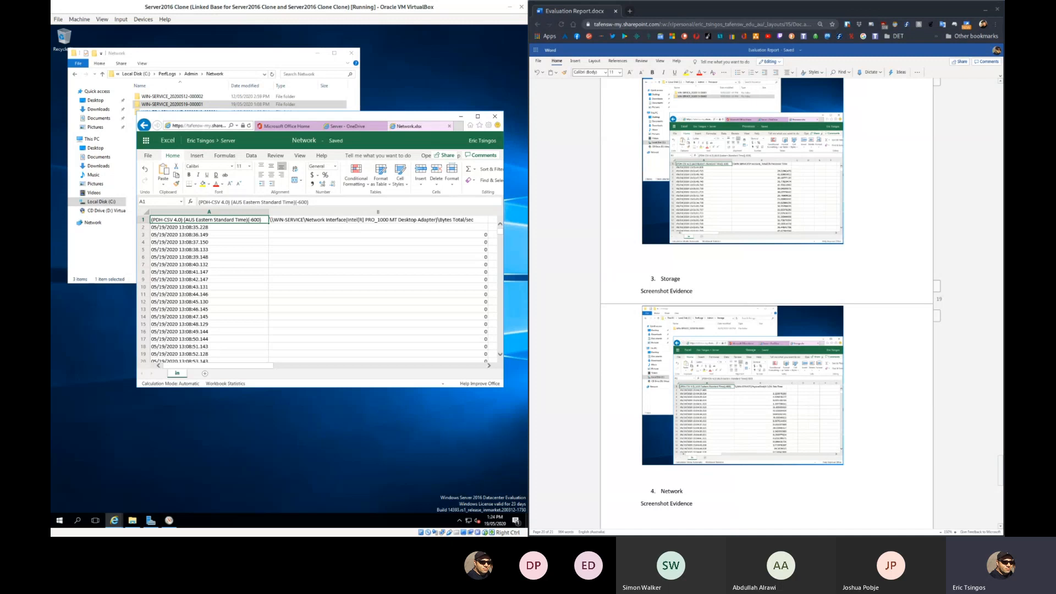
Examine the Bytes Total/sec readings through the Network workbook and return to its first row.
scroll(314, 289, "down", 4)
scroll(319, 289, "down", 18)
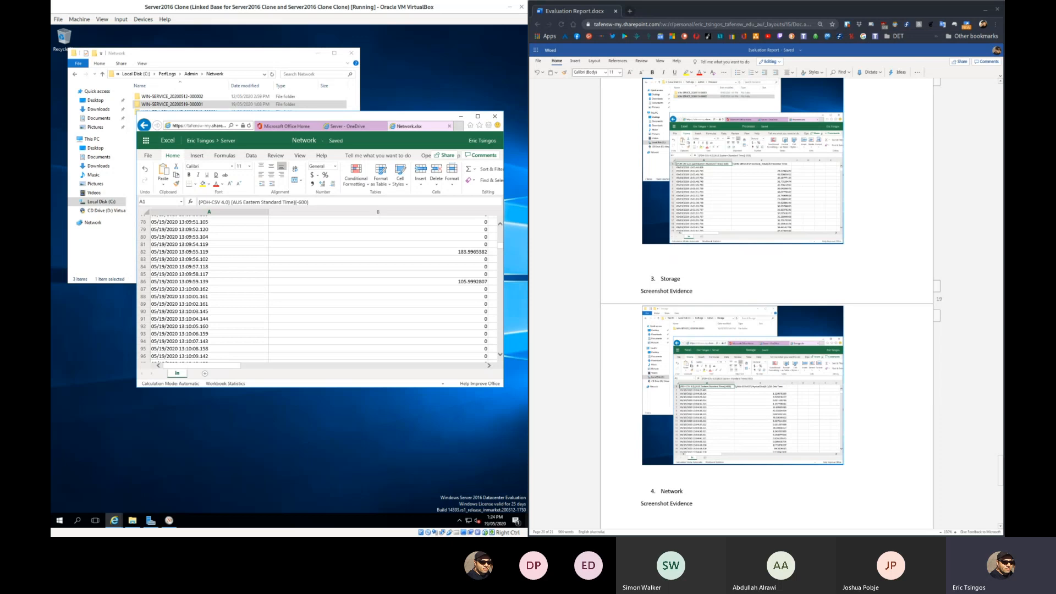
scroll(319, 288, "down", 2)
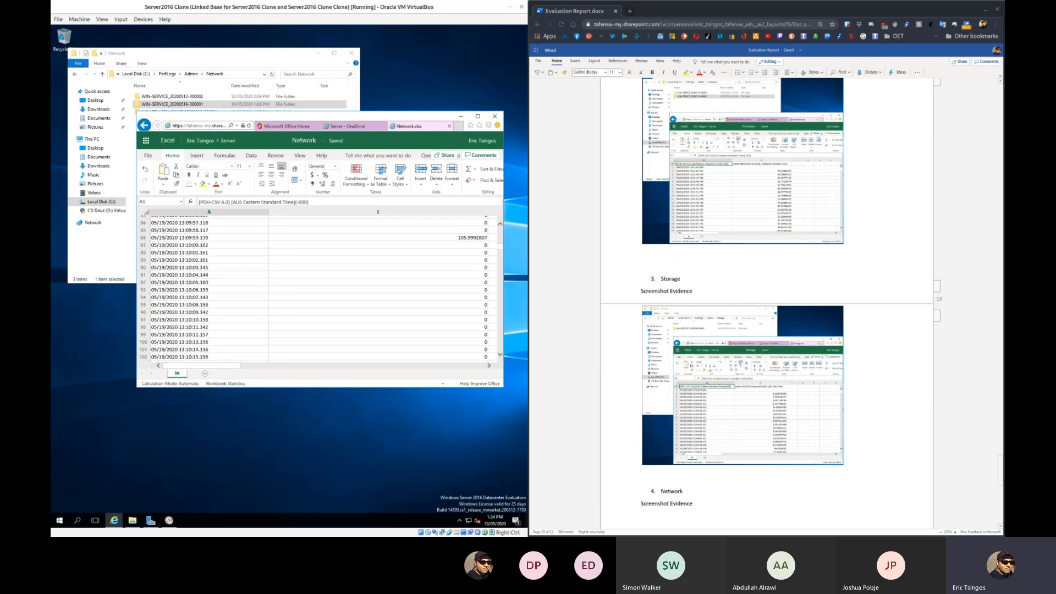
scroll(319, 288, "down", 3)
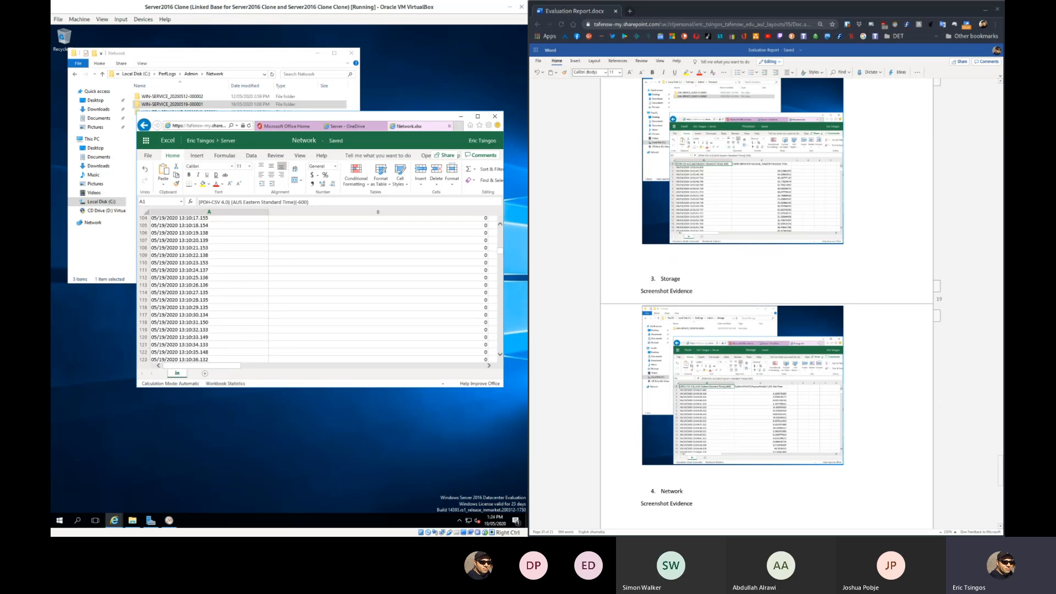
scroll(319, 289, "down", 13)
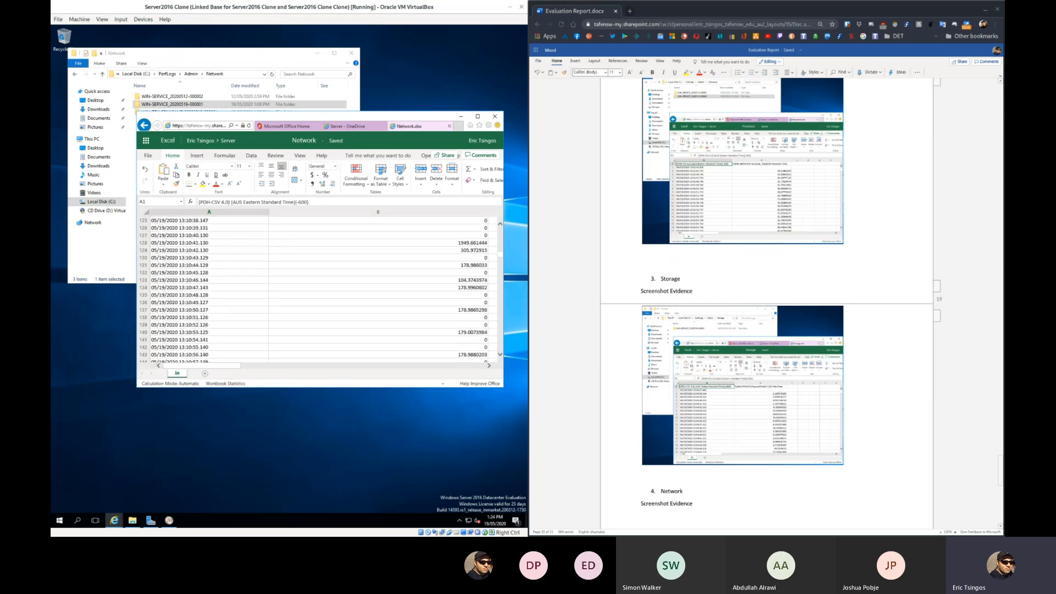
scroll(319, 289, "down", 5)
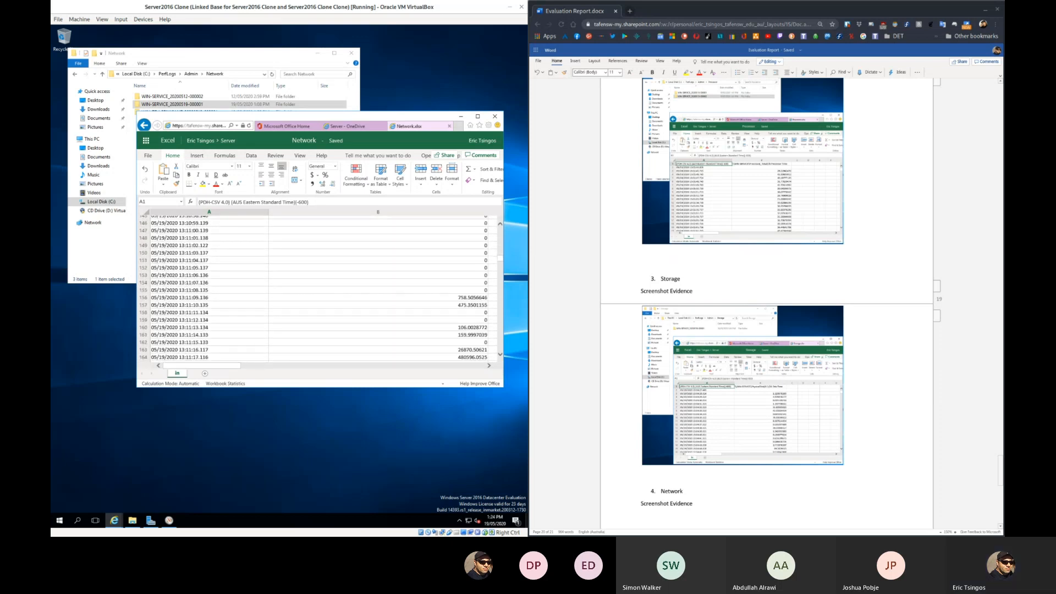
scroll(319, 289, "down", 4)
scroll(319, 289, "up", 1)
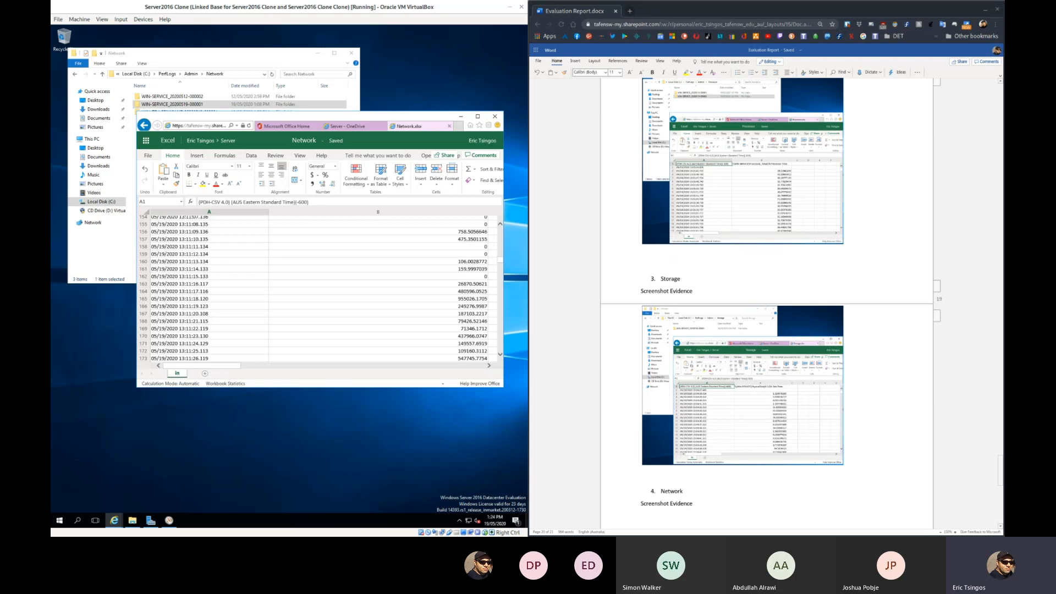
scroll(319, 289, "up", 8)
scroll(319, 288, "up", 20)
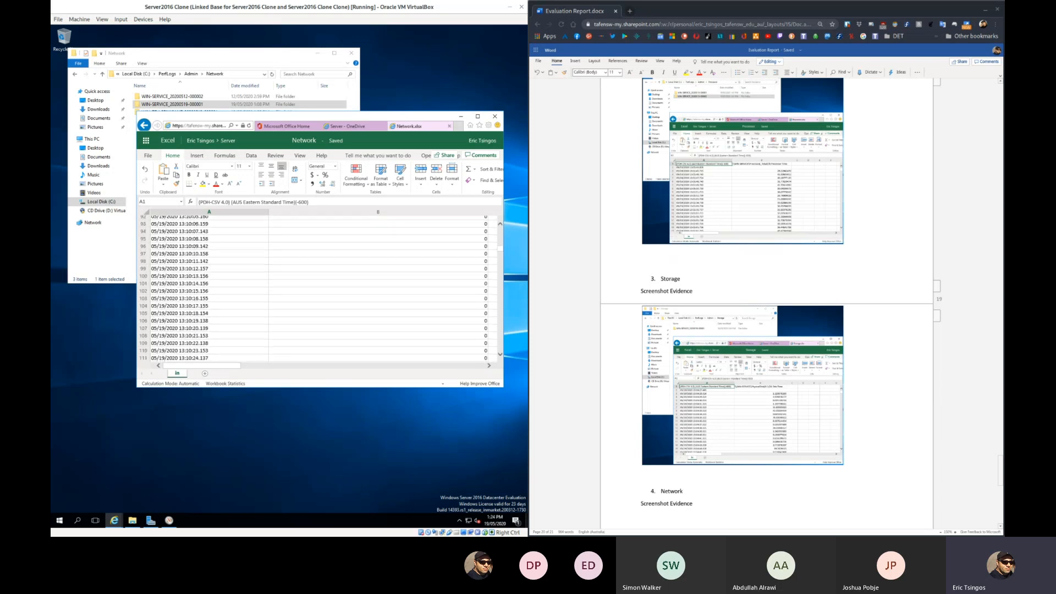
scroll(319, 289, "up", 3)
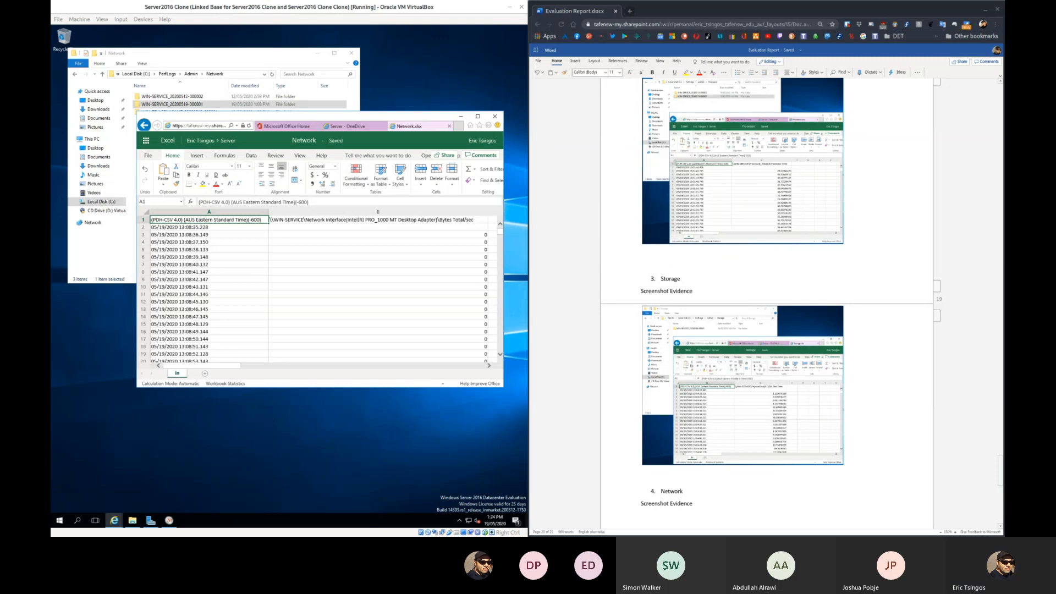
Capture the Network log folder and workbook windows and paste the screenshot under Network in the report's Record the status section.
left_click_drag(66, 46, 504, 389)
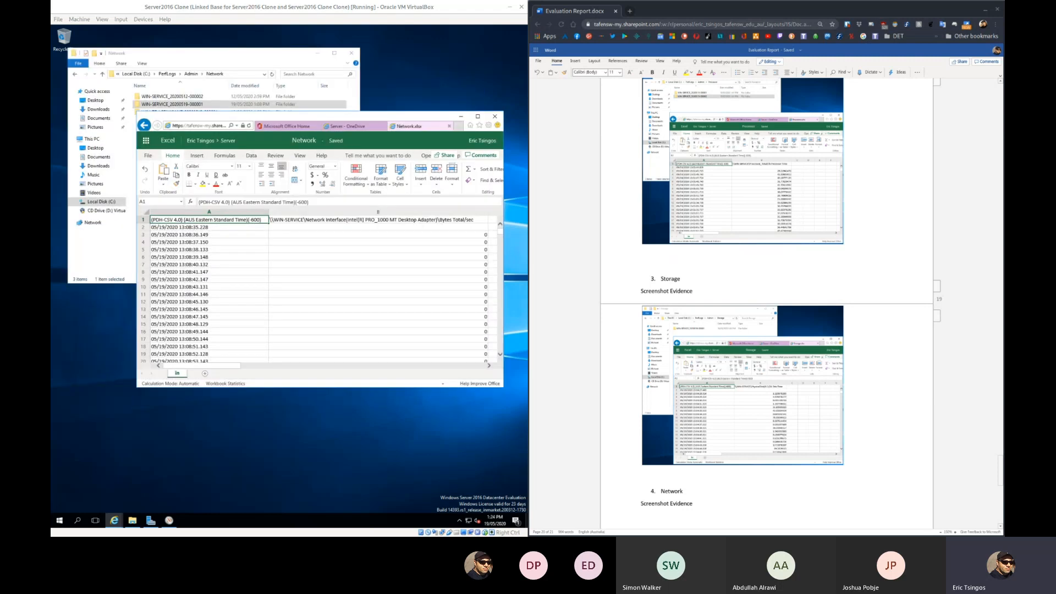
scroll(767, 330, "down", 1)
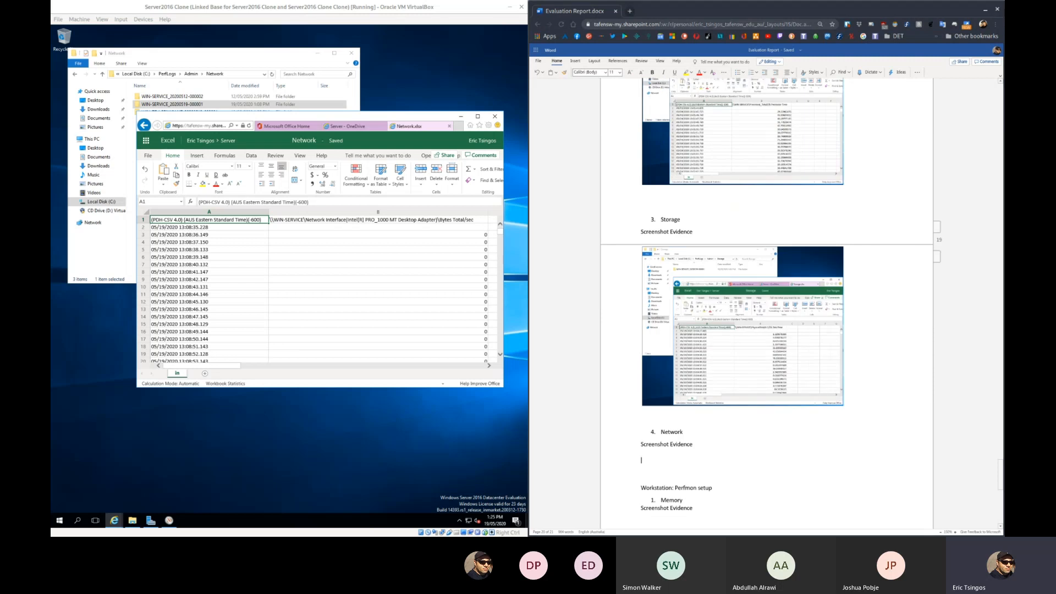
key("ctrl+v")
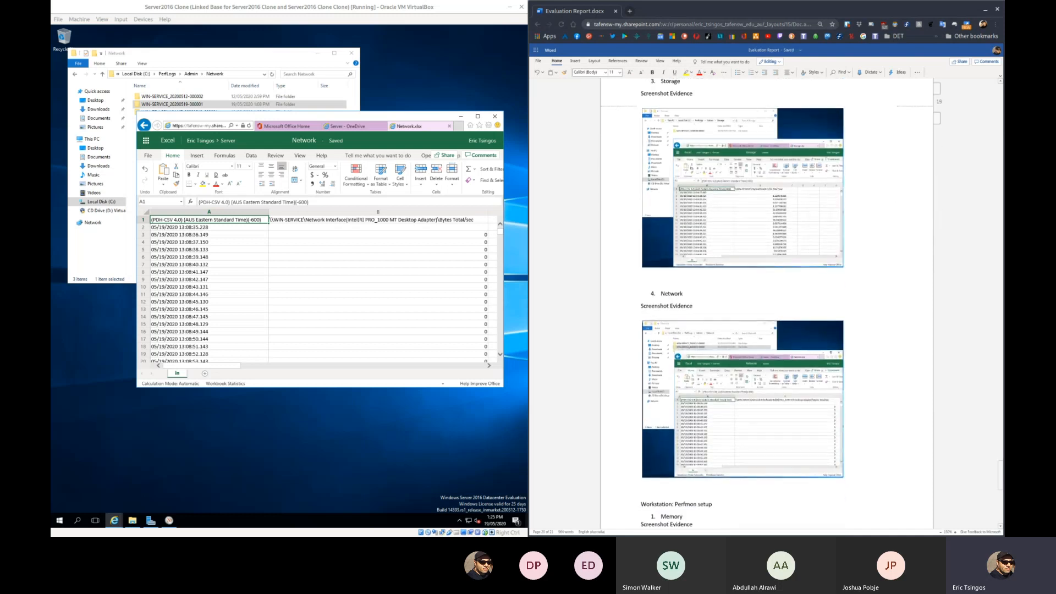
Check the report's Workstation: Perfmon setup section and close the Network.xlsx workbook to return to the OneDrive Server folder.
scroll(770, 303, "up", 10)
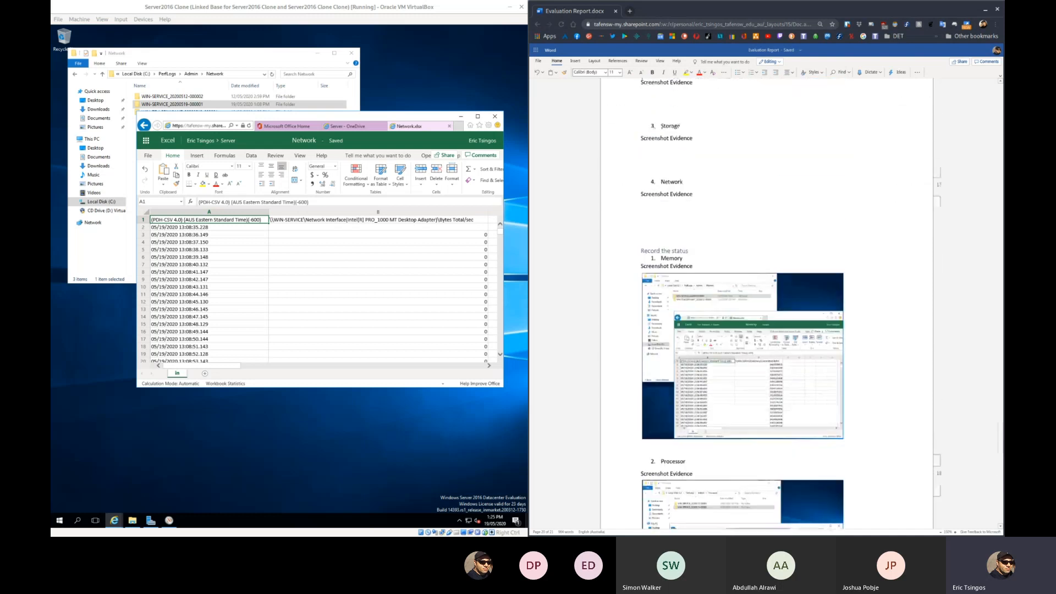
scroll(770, 303, "up", 5)
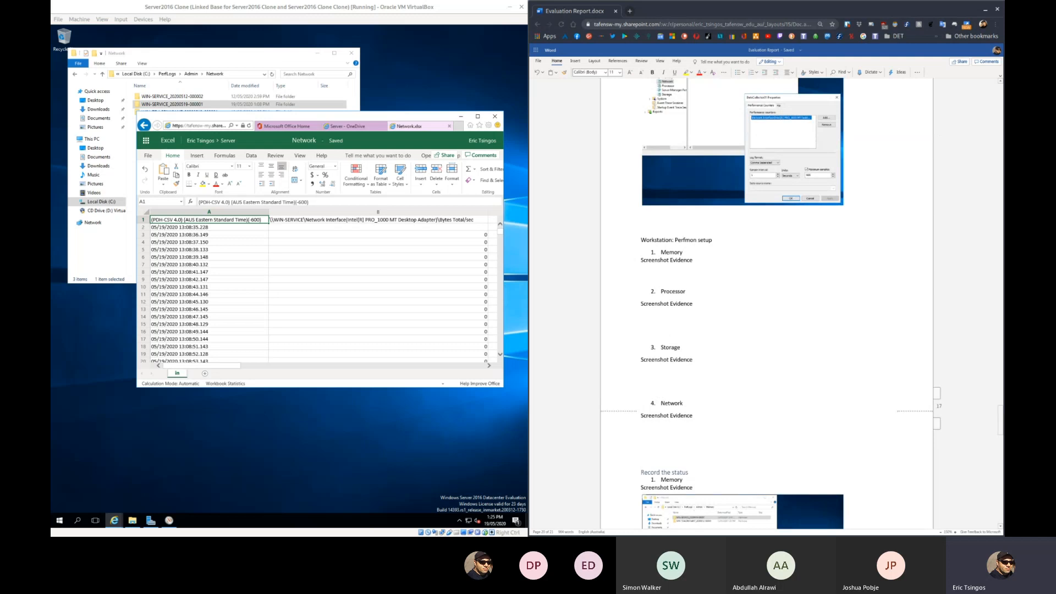
left_click(449, 126)
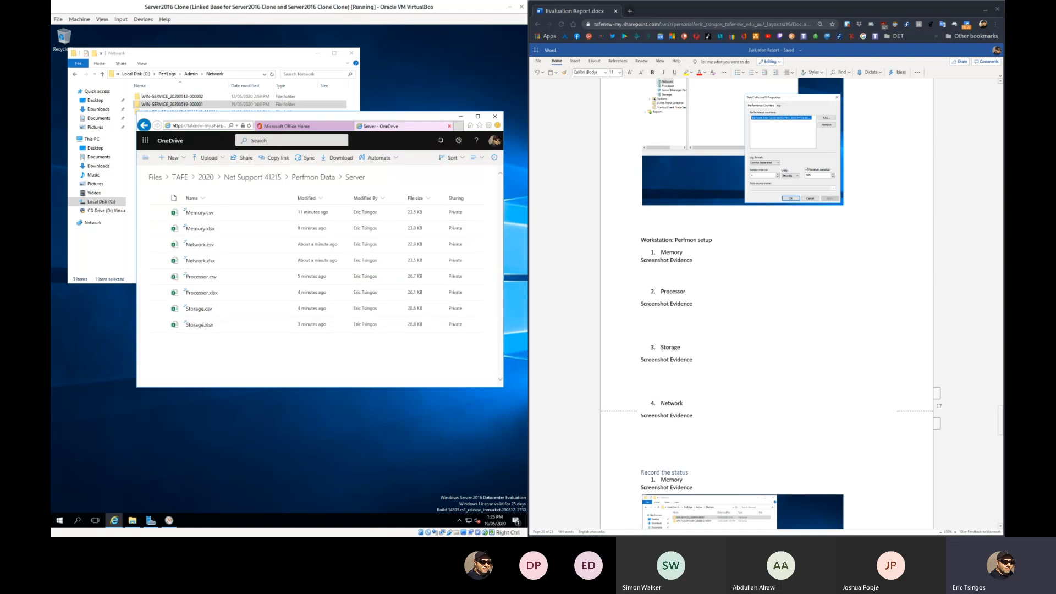